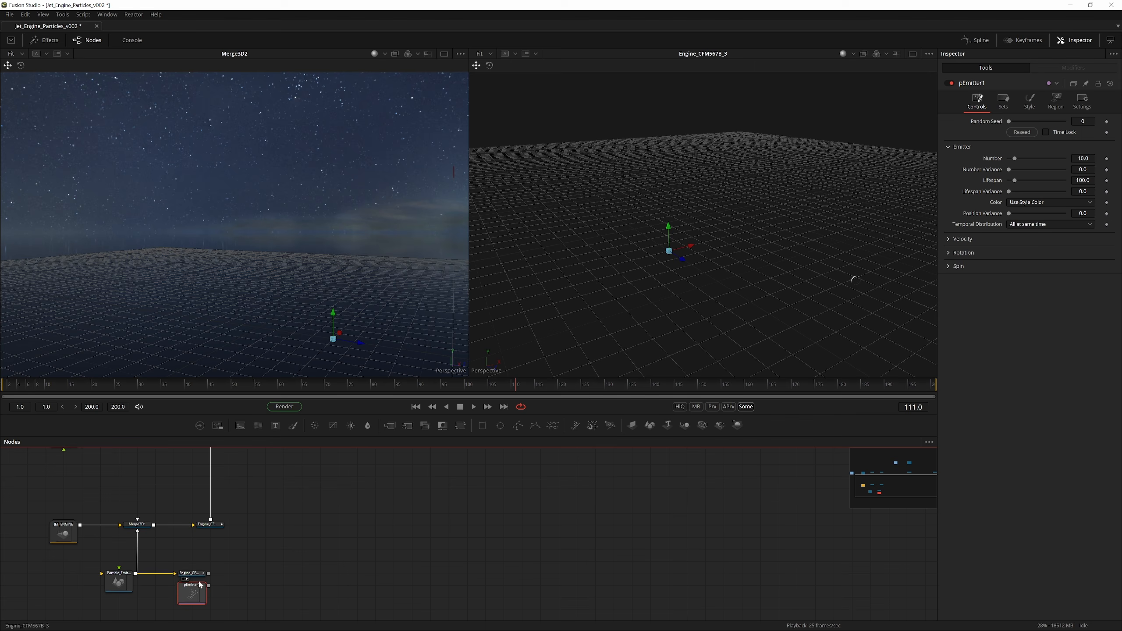
# Move the pEmitter node clear of the engine transform and set its emission region to Mesh
pyautogui.moveTo(200, 584); pyautogui.dragTo(295, 573)
pyautogui.scroll(-1, 325, 580)
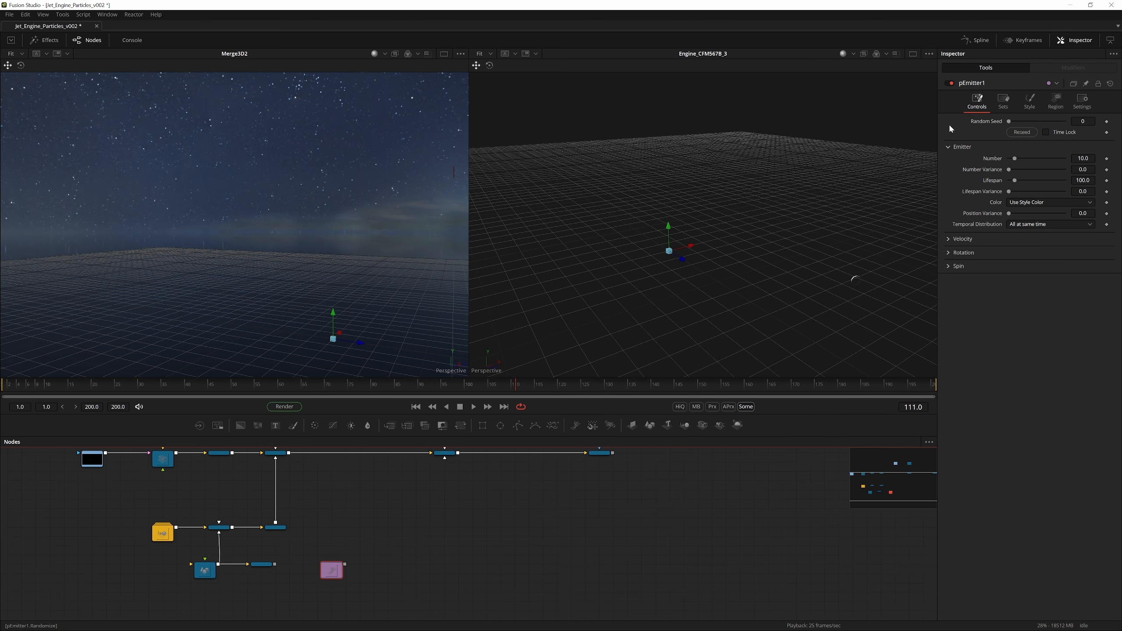
pyautogui.click(1055, 104)
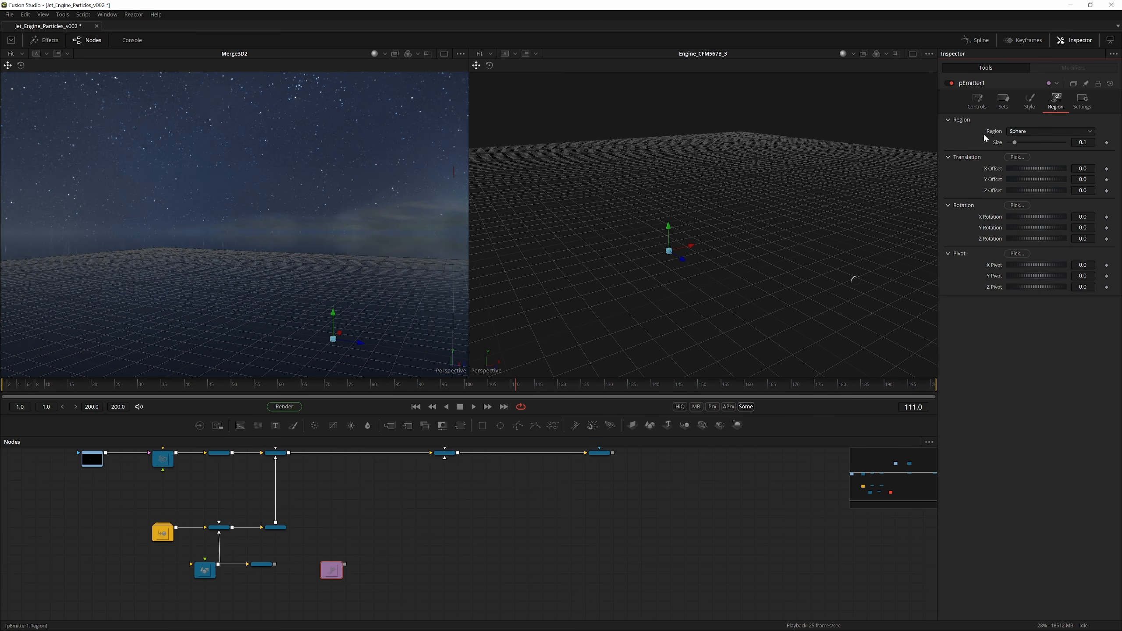
pyautogui.click(1016, 131)
pyautogui.click(1024, 113)
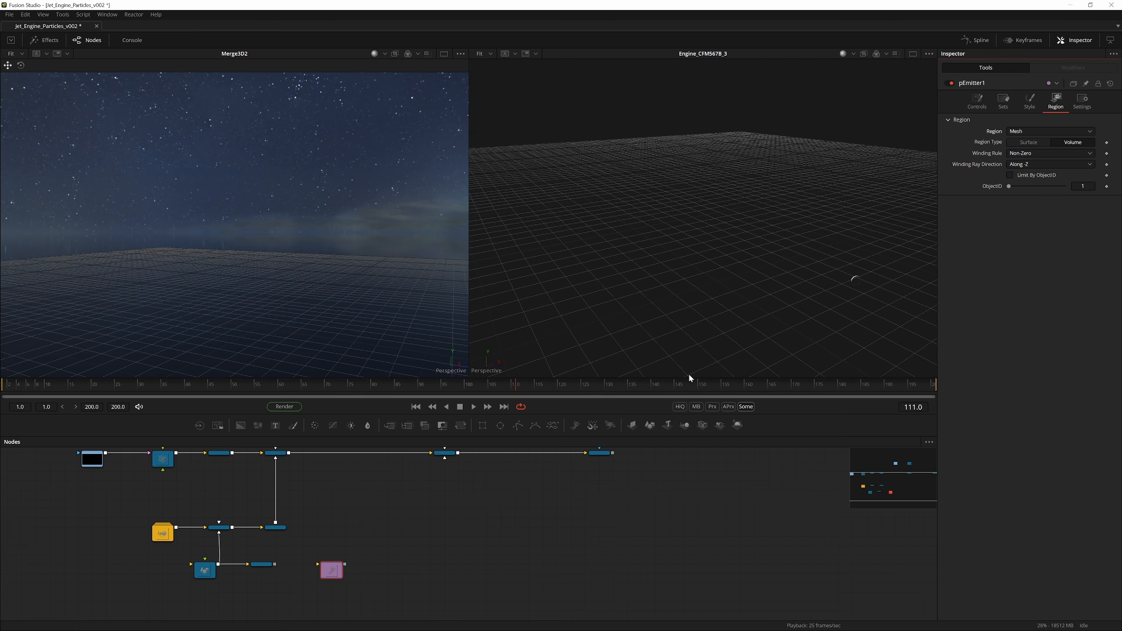
# Connect the lower engine transform node to the pEmitter's region mesh input
pyautogui.scroll(3, 248, 564)
pyautogui.moveTo(301, 569); pyautogui.dragTo(390, 573)
pyautogui.click(393, 576)
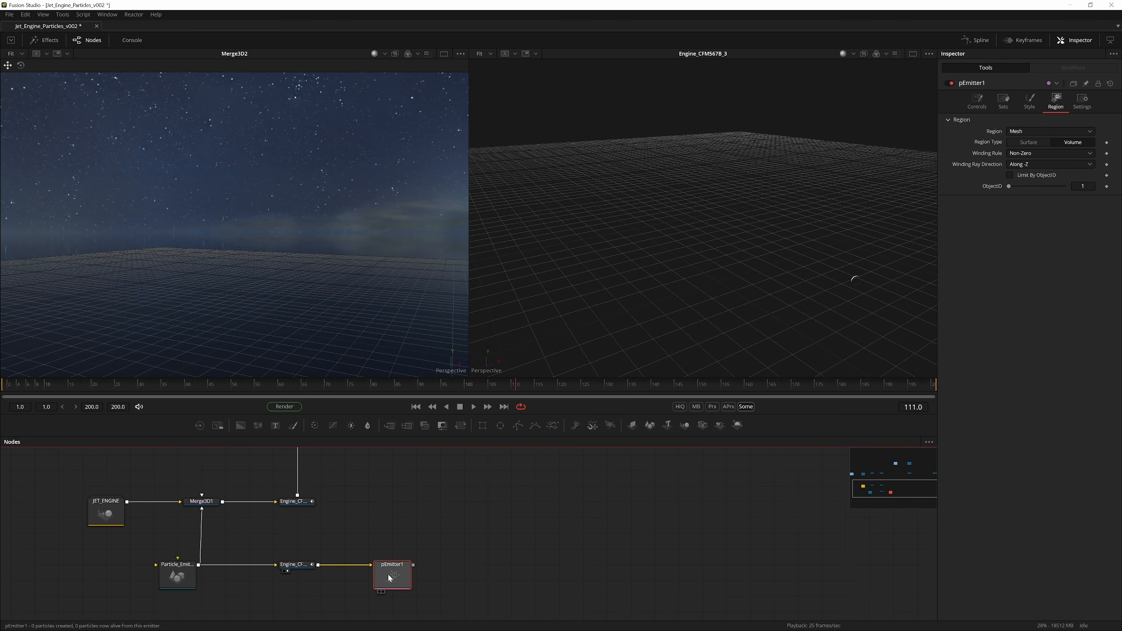
# Add a pRender node after the pEmitter
pyautogui.hotkey('ctrl', 'space')
pyautogui.write('pren')
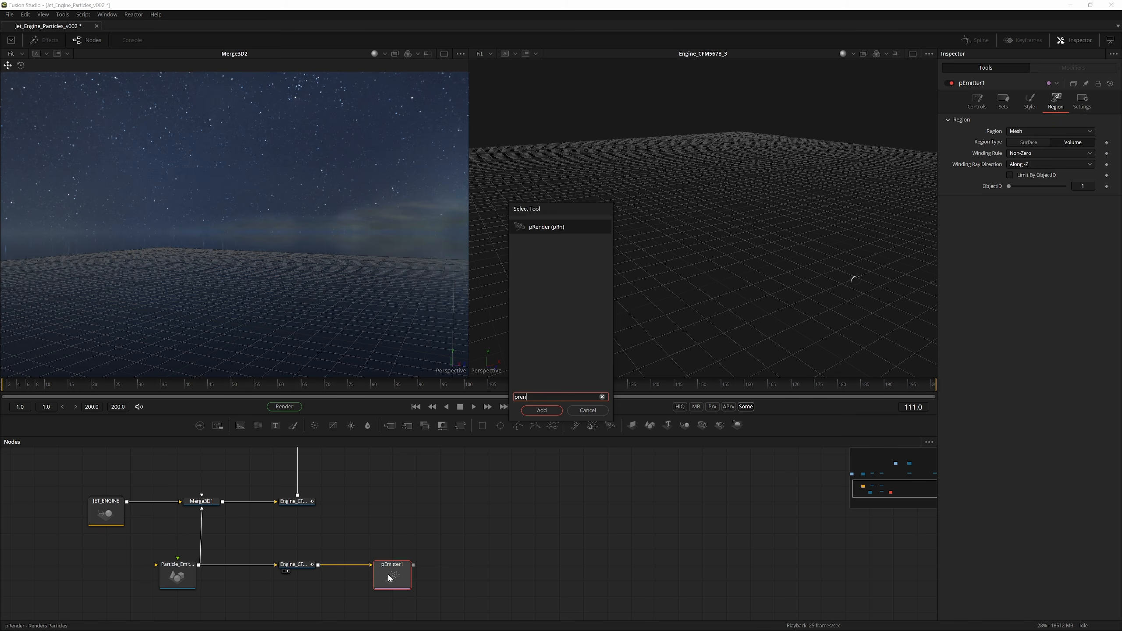
pyautogui.press('Return')
# Insert a Merge 3D node after the ABC node in the main 3D chain
pyautogui.scroll(-2, 489, 565)
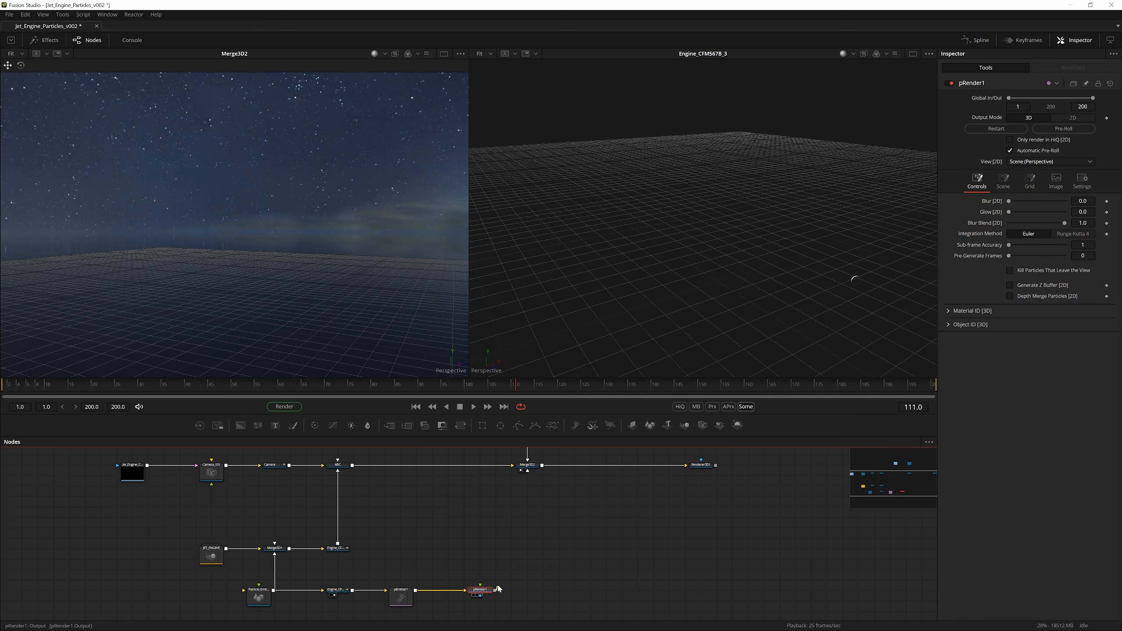
pyautogui.moveTo(497, 591); pyautogui.dragTo(503, 503)
pyautogui.click(342, 466)
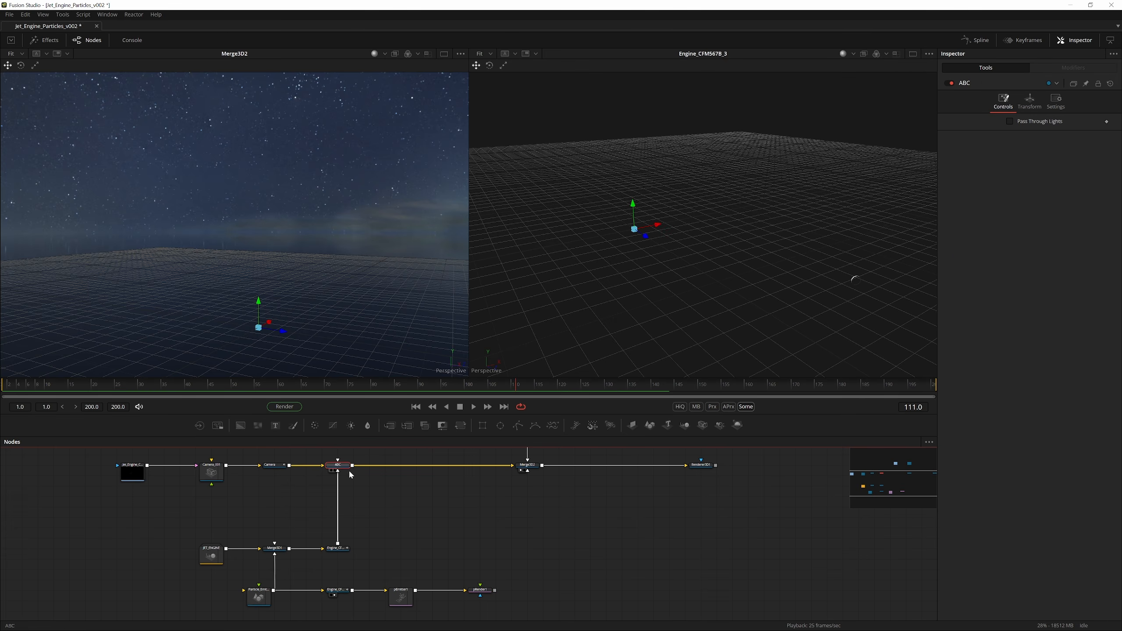
pyautogui.hotkey('shift', 'space')
pyautogui.write('merge3d')
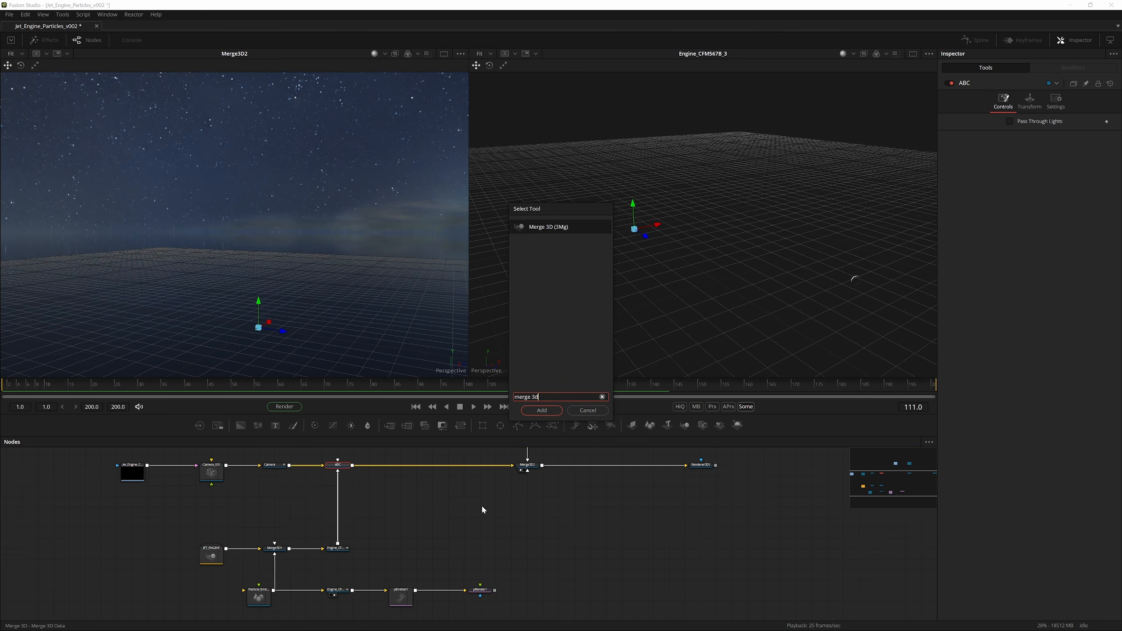
pyautogui.press('Return')
pyautogui.moveTo(378, 467); pyautogui.dragTo(421, 556)
# Shift Merge3D2 and its Shape3D and loader branch to make room, then connect pRender to the new Merge 3D node
pyautogui.scroll(-2, 422, 557)
pyautogui.moveTo(465, 469); pyautogui.dragTo(470, 509)
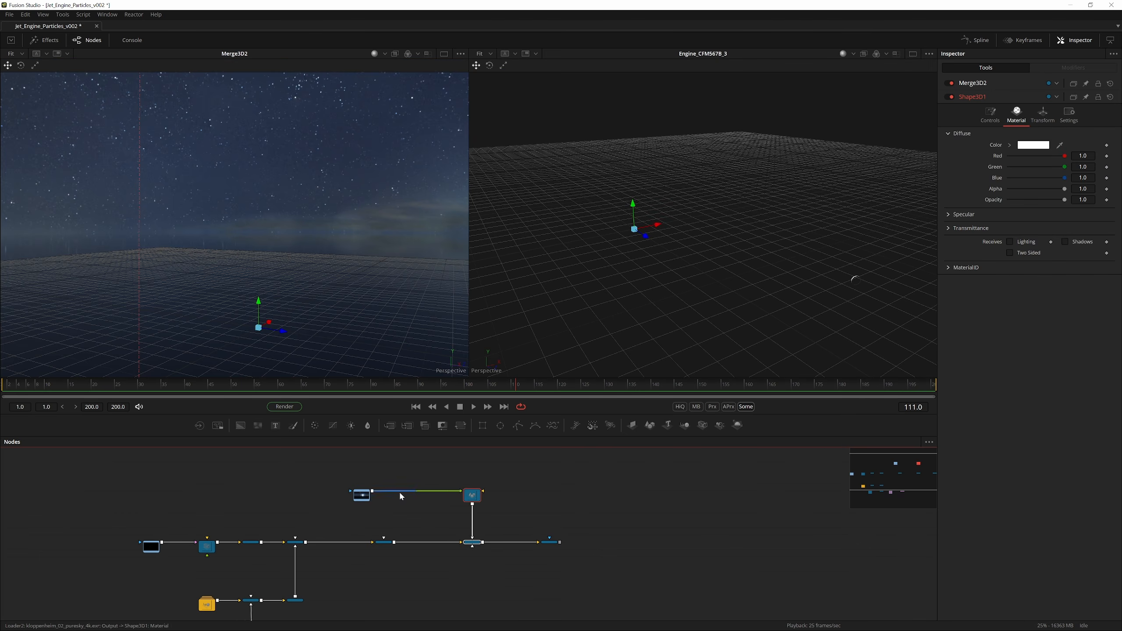
pyautogui.moveTo(361, 496); pyautogui.dragTo(416, 495)
pyautogui.moveTo(367, 572); pyautogui.dragTo(423, 486)
pyautogui.scroll(1, 428, 489)
pyautogui.moveTo(422, 594); pyautogui.dragTo(429, 485)
pyautogui.scroll(1, 442, 489)
# Show Renderer3D1 in the second viewer and play the animation to check the particles in the render
pyautogui.click(656, 485)
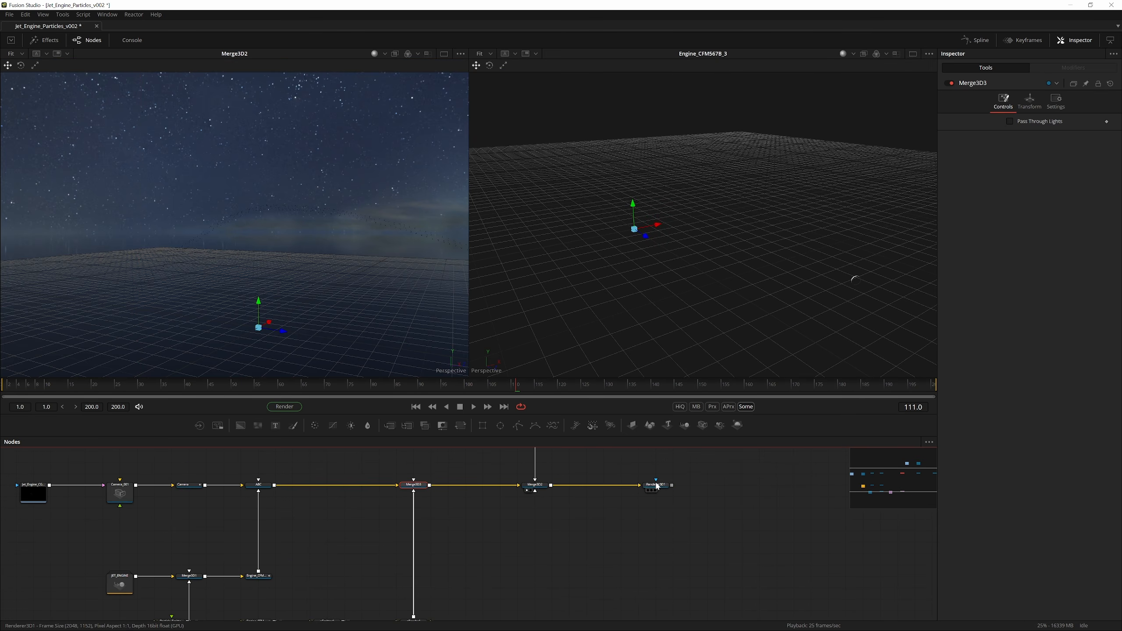
pyautogui.press('2')
pyautogui.press('space')
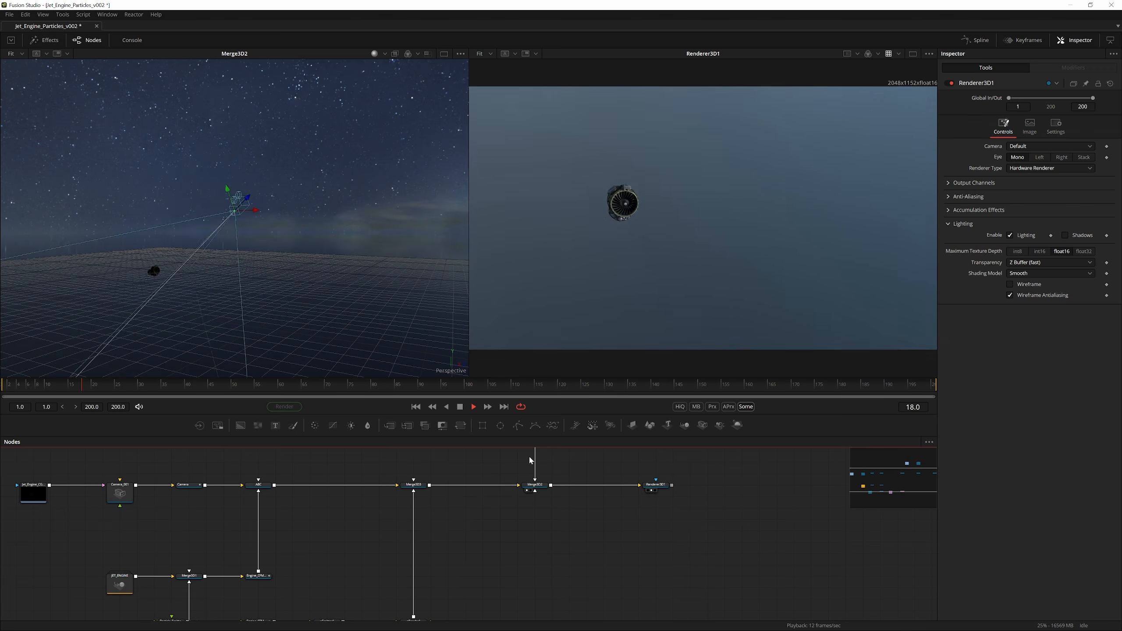
pyautogui.press('space')
pyautogui.moveTo(584, 270); pyautogui.dragTo(574, 247)
pyautogui.press('space')
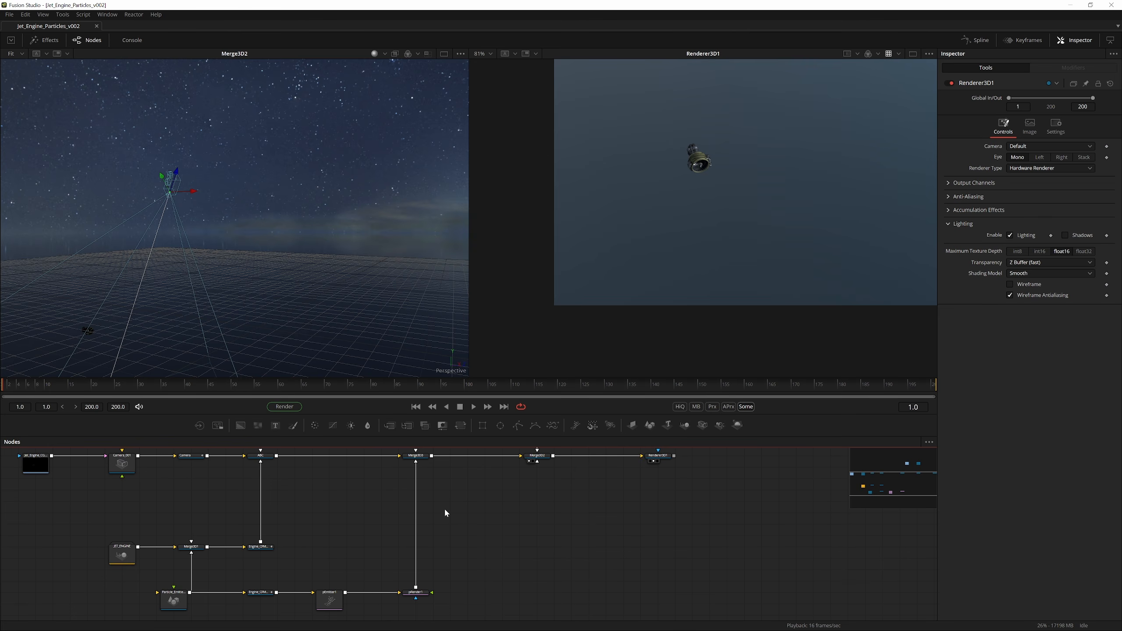
# Detach Merge3D3 from pRender and the main chain, and reconnect it directly after pRender
pyautogui.moveTo(416, 464); pyautogui.dragTo(436, 555)
pyautogui.moveTo(422, 593); pyautogui.dragTo(405, 593)
pyautogui.scroll(-1, 527, 502)
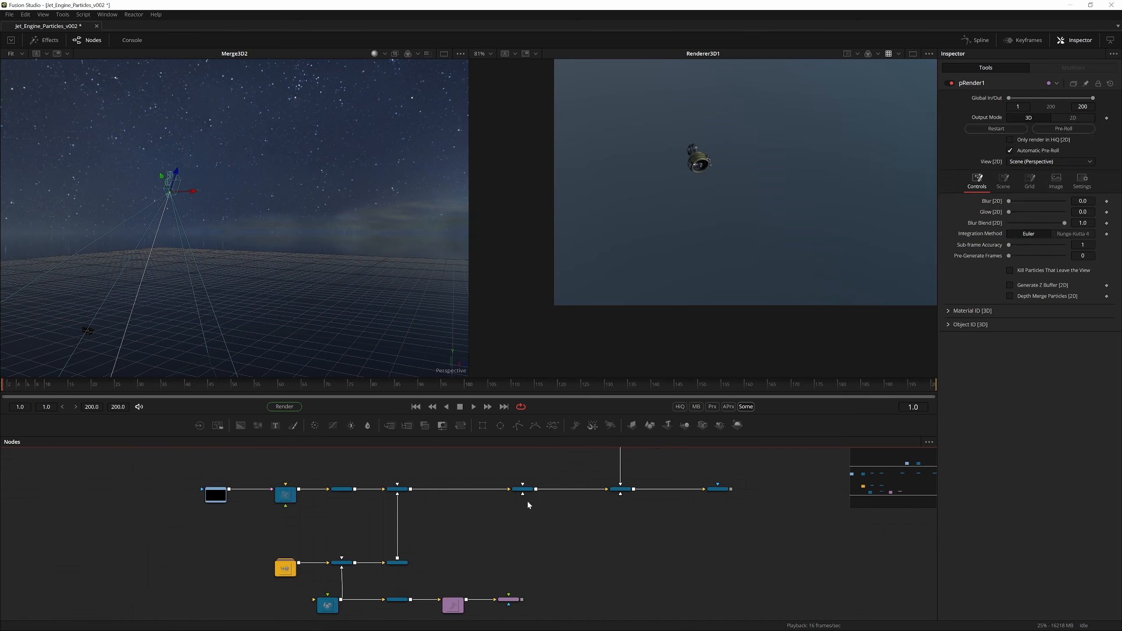
pyautogui.scroll(1, 528, 505)
pyautogui.click(547, 470)
pyautogui.moveTo(603, 579); pyautogui.dragTo(592, 585)
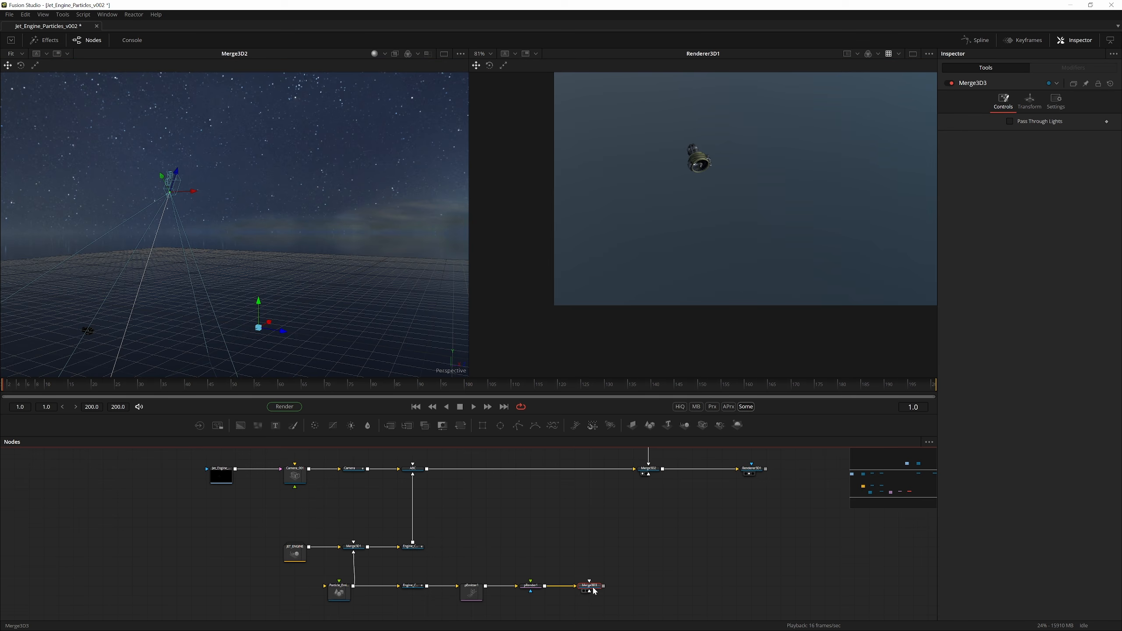
# Duplicate the camera and its transform node, place them below the particle branch and connect them to Merge3D3
pyautogui.click(296, 474)
pyautogui.moveTo(361, 454)
pyautogui.mouseDown()
pyautogui.moveTo(291, 480)
pyautogui.moveTo(302, 485)
pyautogui.mouseUp()
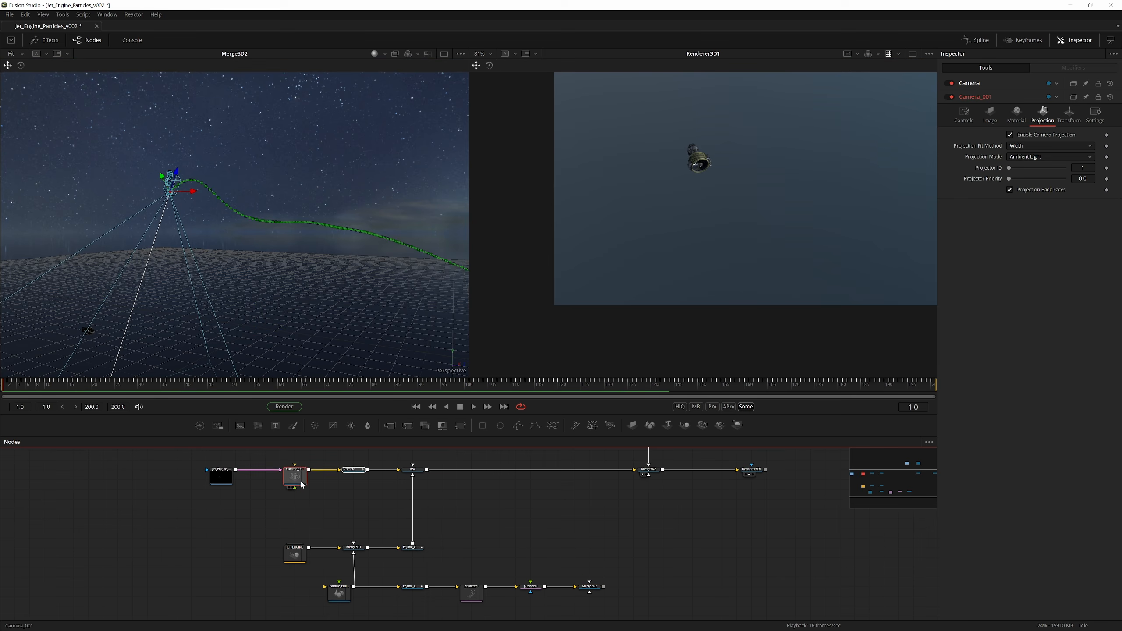
pyautogui.click(529, 543)
pyautogui.hotkey('ctrl', 'v')
pyautogui.moveTo(546, 550); pyautogui.dragTo(525, 498)
pyautogui.moveTo(508, 496); pyautogui.dragTo(508, 580)
pyautogui.moveTo(581, 573); pyautogui.dragTo(566, 540)
# Add a Renderer 3D node after Merge3D3 and play its particle output in a single viewer
pyautogui.click(577, 535)
pyautogui.hotkey('shift', 'space')
pyautogui.write('renderer 3d')
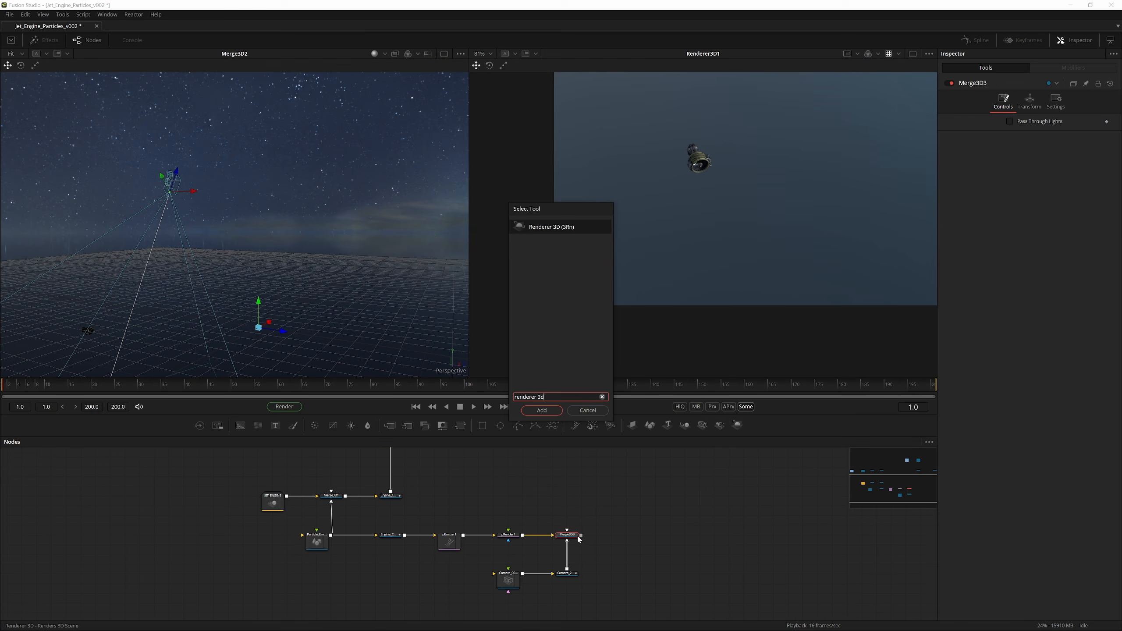
pyautogui.press('Return')
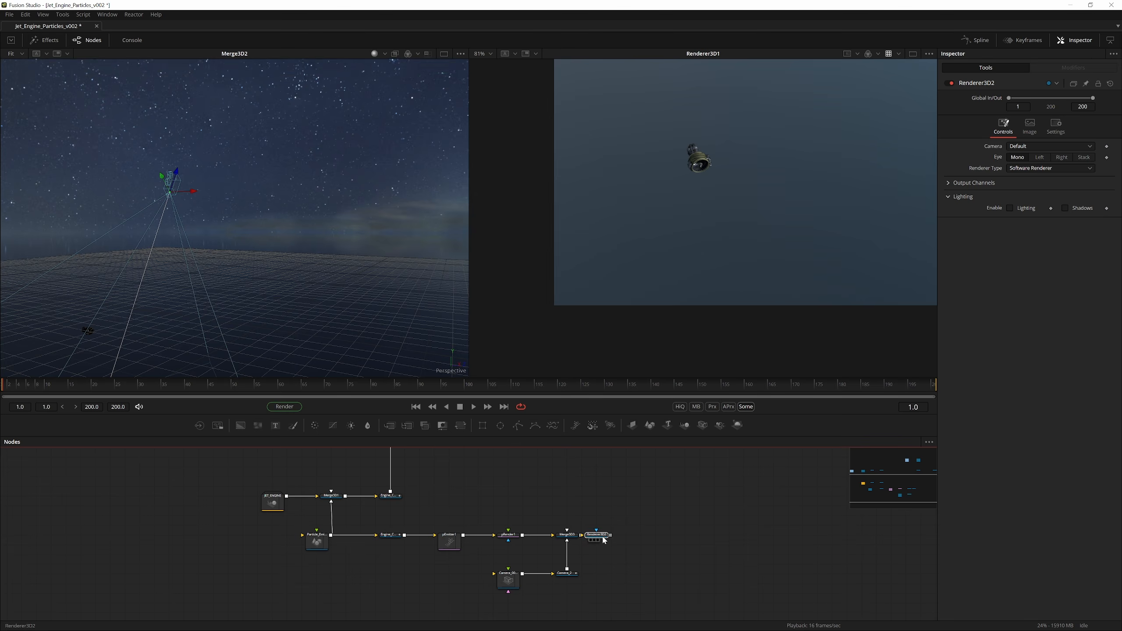
pyautogui.moveTo(602, 538); pyautogui.dragTo(625, 543)
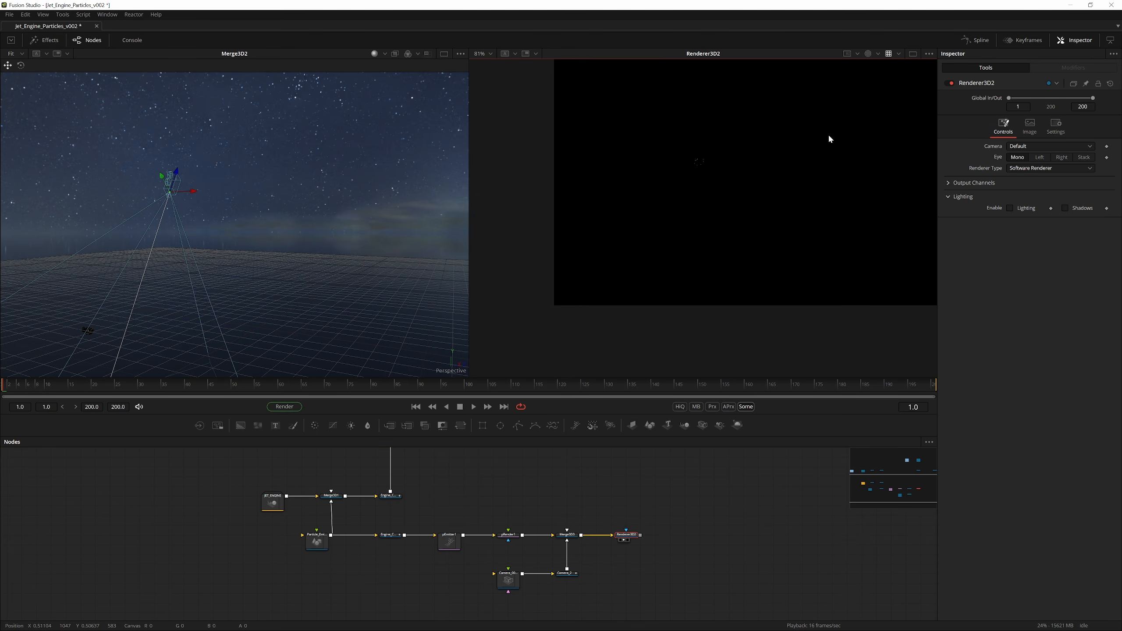
pyautogui.click(912, 54)
pyautogui.press('space')
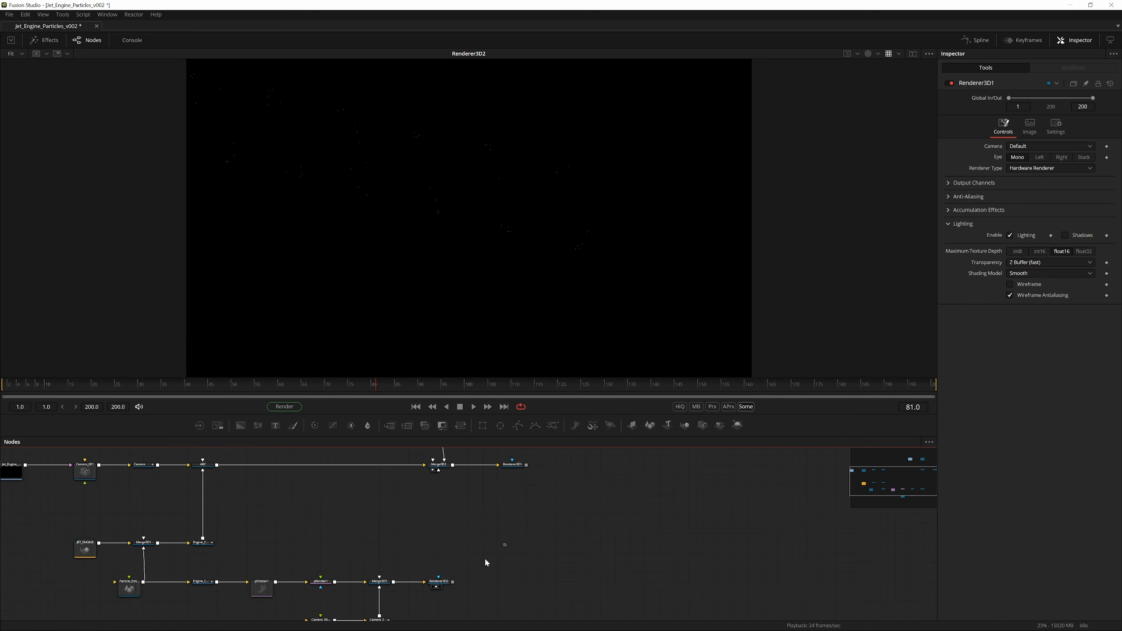
# Shift the emitter, pRender, merge, duplicated camera and particle renderer nodes so Renderer3D2 lines up below Renderer3D1
pyautogui.moveTo(408, 582); pyautogui.dragTo(446, 582)
pyautogui.moveTo(437, 546); pyautogui.dragTo(402, 584)
pyautogui.scroll(-2, 541, 488)
pyautogui.moveTo(539, 516); pyautogui.dragTo(583, 524)
pyautogui.moveTo(558, 524); pyautogui.dragTo(431, 562)
pyautogui.moveTo(458, 565); pyautogui.dragTo(471, 559)
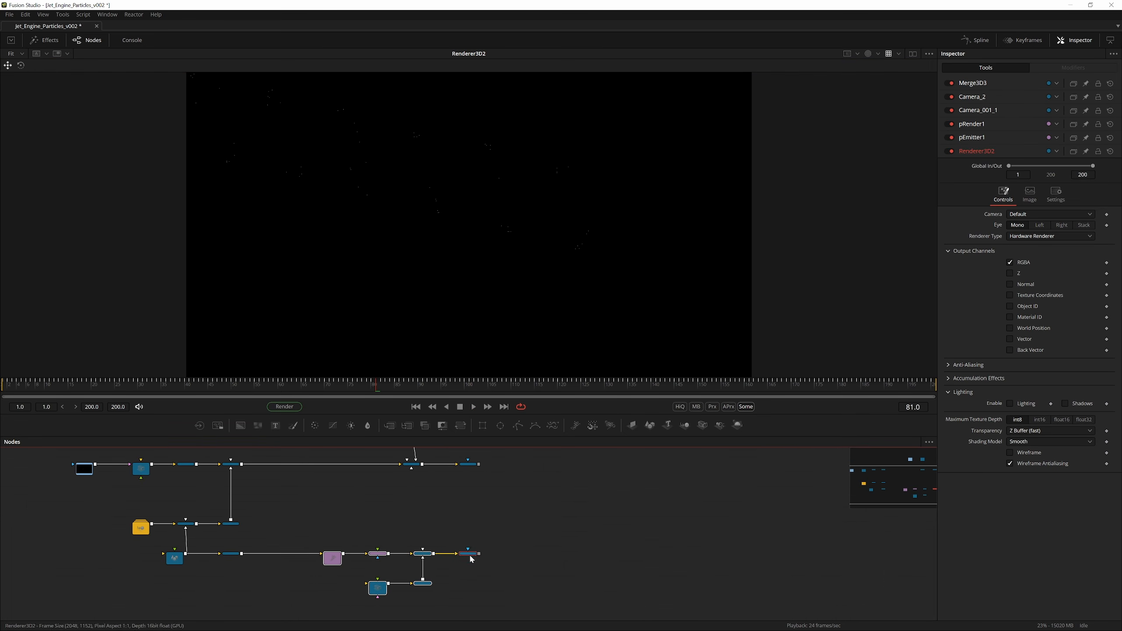
# Show Renderer3D1 in the viewer and add a 2D Merge node after it, spaced away from the renderer
pyautogui.click(470, 465)
pyautogui.scroll(2, 476, 465)
pyautogui.press('2')
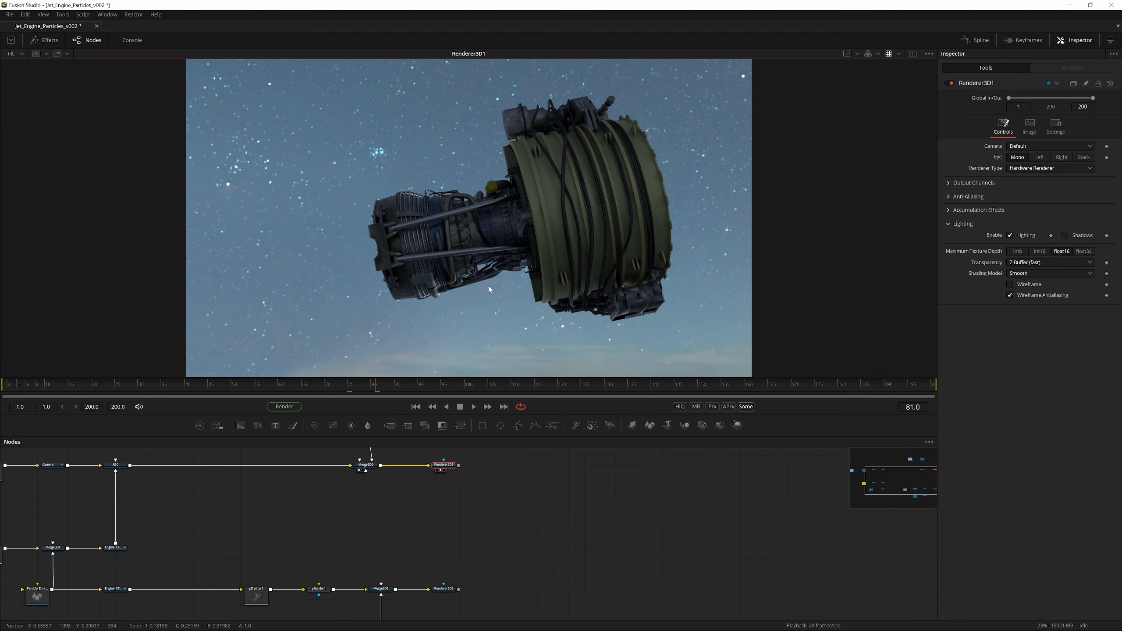
pyautogui.hotkey('shift', 'space')
pyautogui.write('mer')
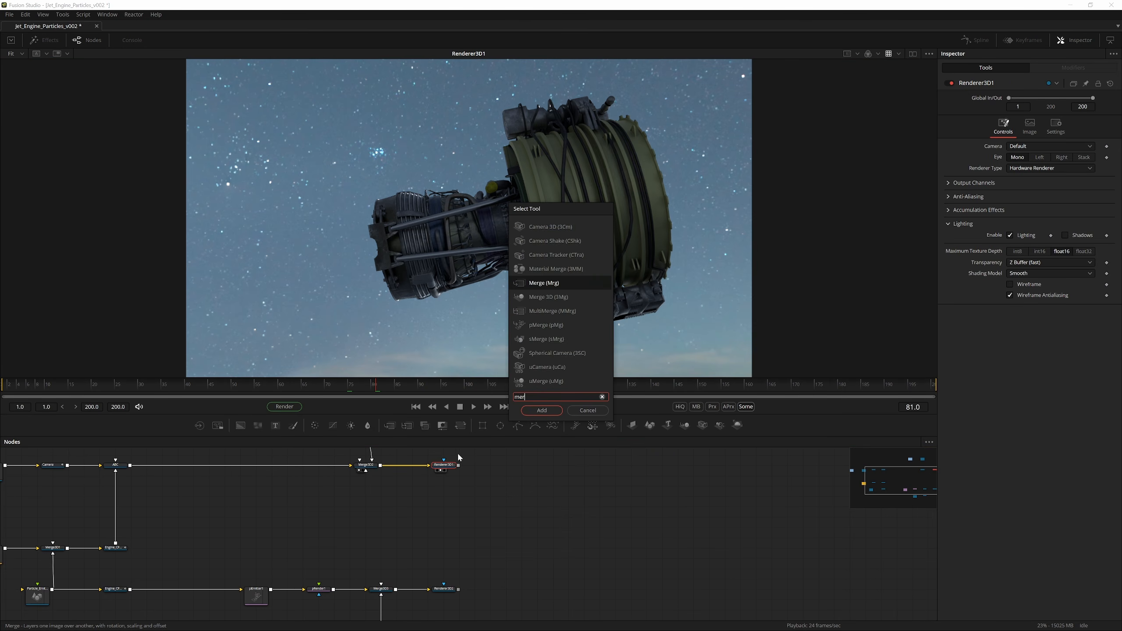
pyautogui.write('ge')
pyautogui.press('Return')
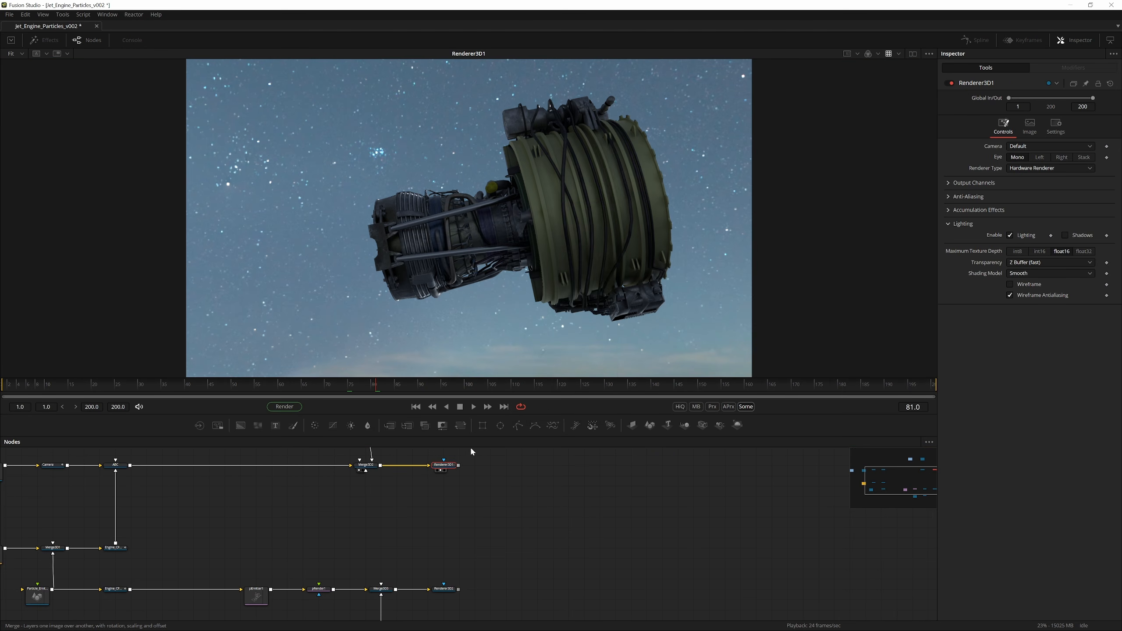
pyautogui.moveTo(483, 467); pyautogui.dragTo(532, 469)
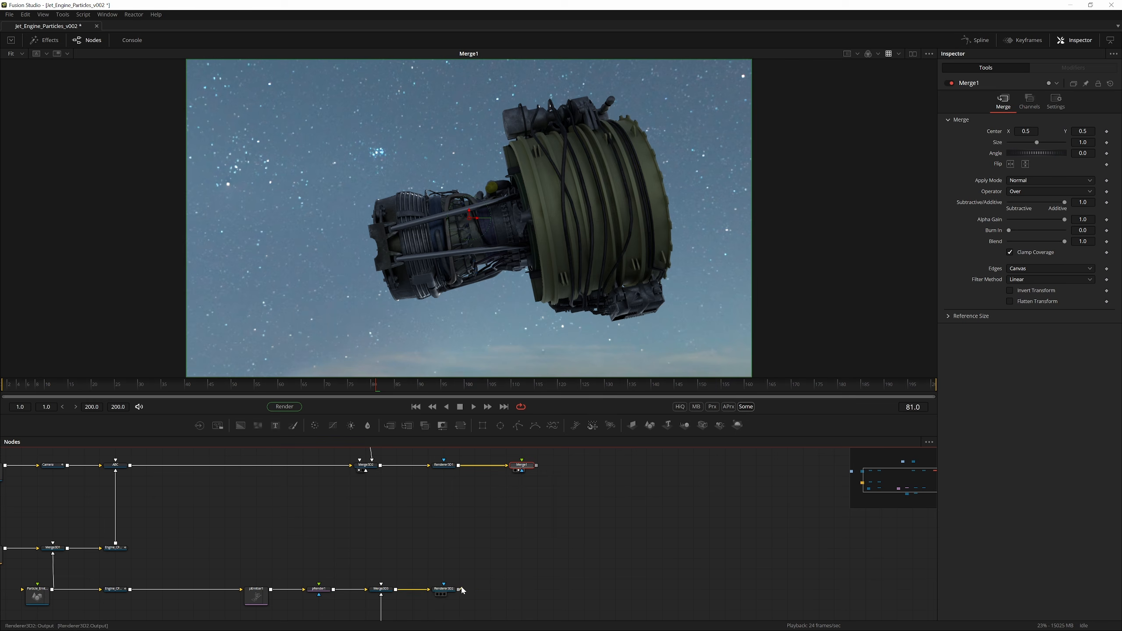
# Route Renderer3D2 into the Merge's foreground through a pipe router and play the composite from the first frame
pyautogui.moveTo(461, 590); pyautogui.dragTo(522, 589)
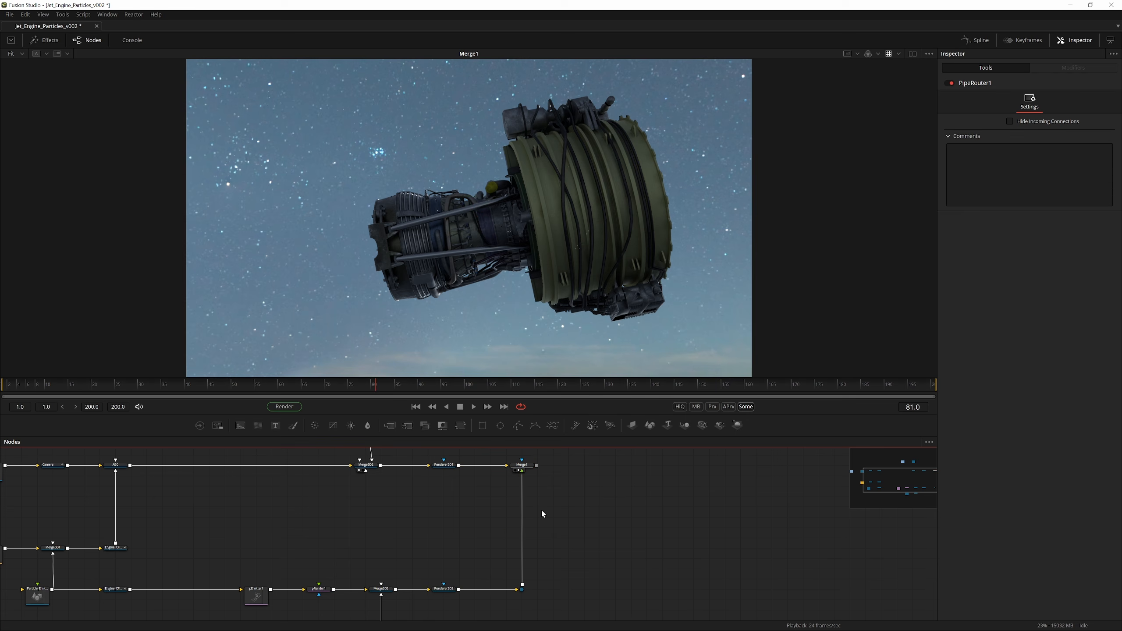
pyautogui.moveTo(365, 384); pyautogui.dragTo(1, 411)
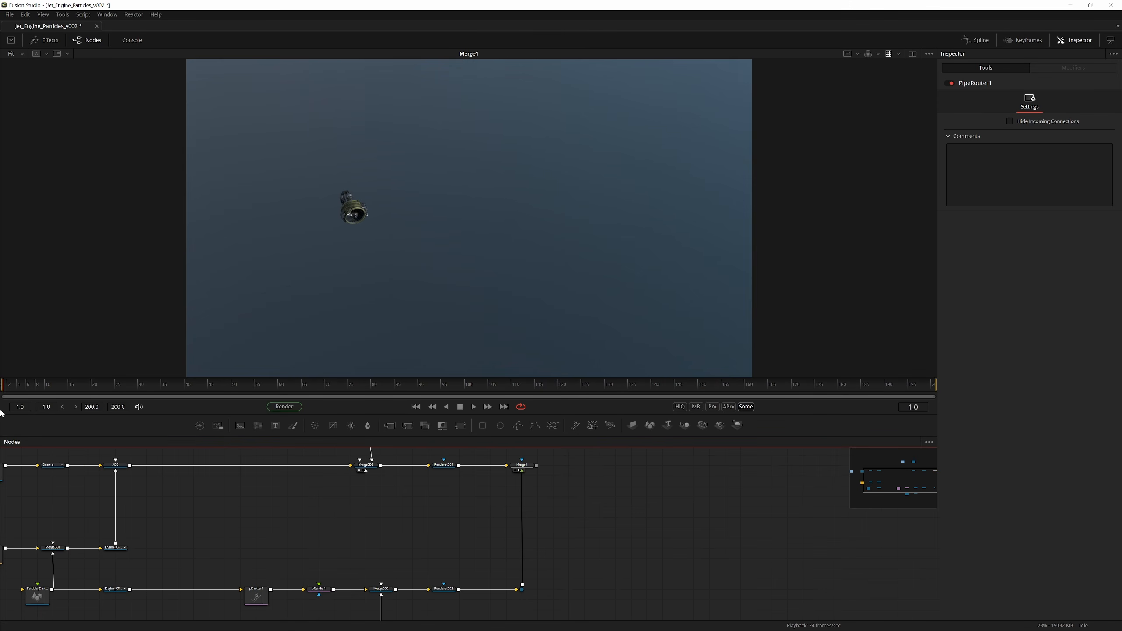
pyautogui.press('space')
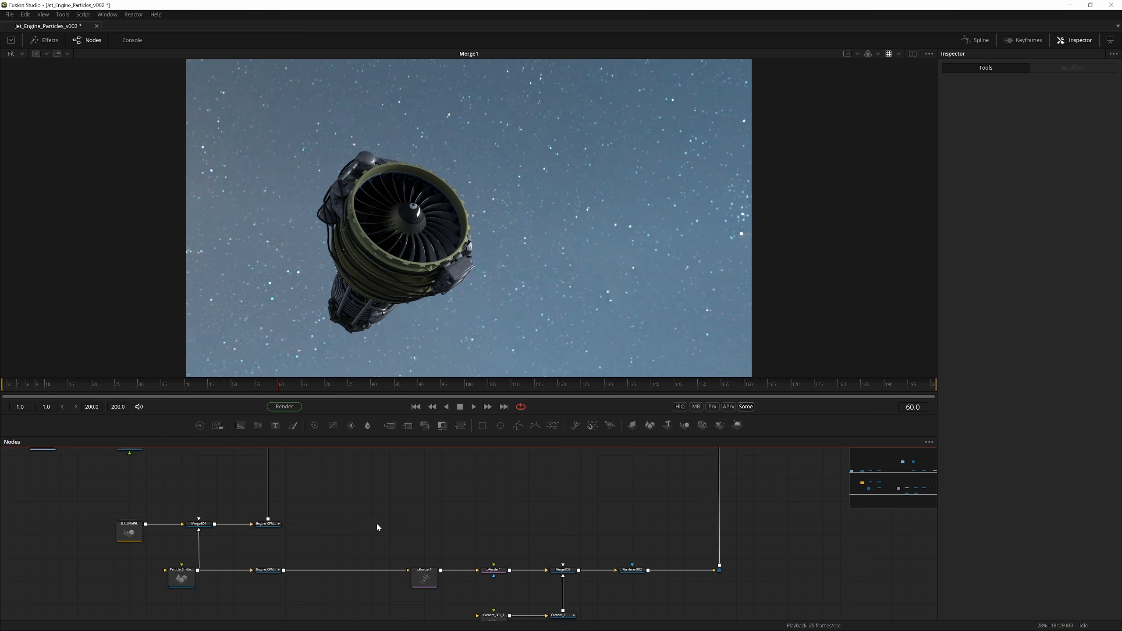
# Add an Override 3D node beside the upper engine transform
pyautogui.hotkey('shift', 'space')
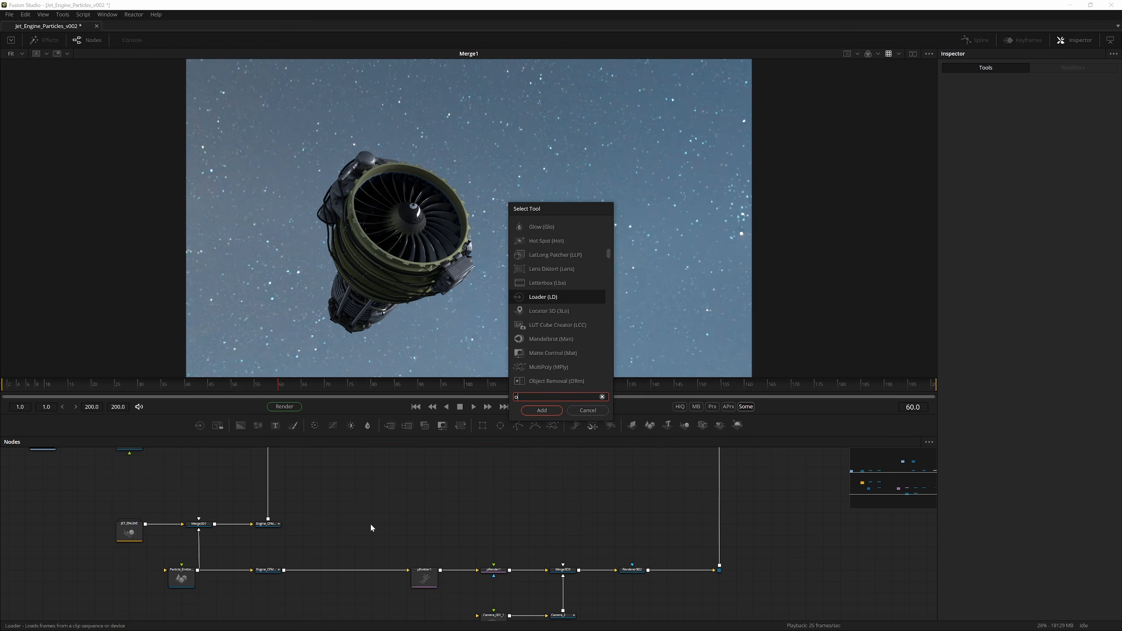
pyautogui.write('override 3f')
pyautogui.press('BackSpace')
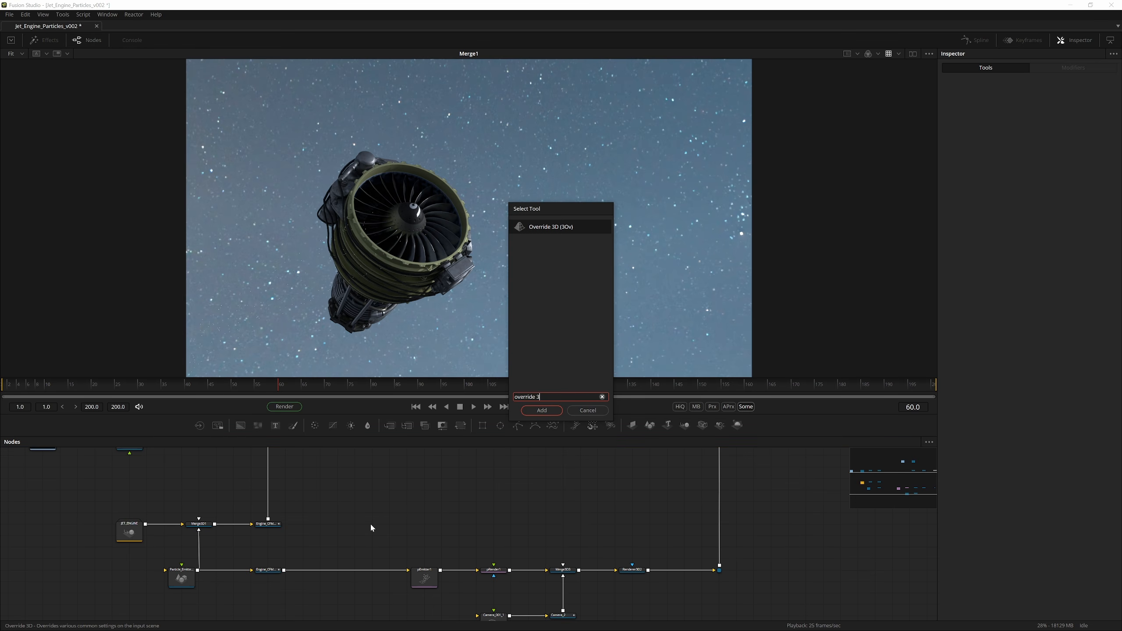
pyautogui.write('d')
pyautogui.press('Return')
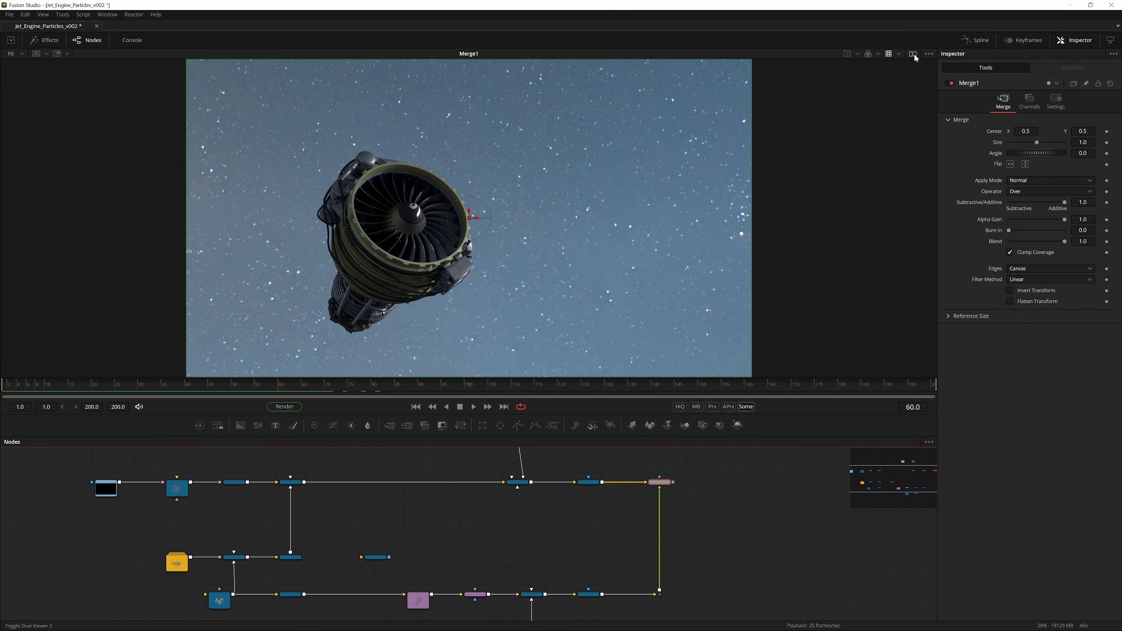
# Restore the dual viewers, preview the upper engine transform in the first one, and connect it to the Override 3D node
pyautogui.click(913, 53)
pyautogui.scroll(3, 315, 564)
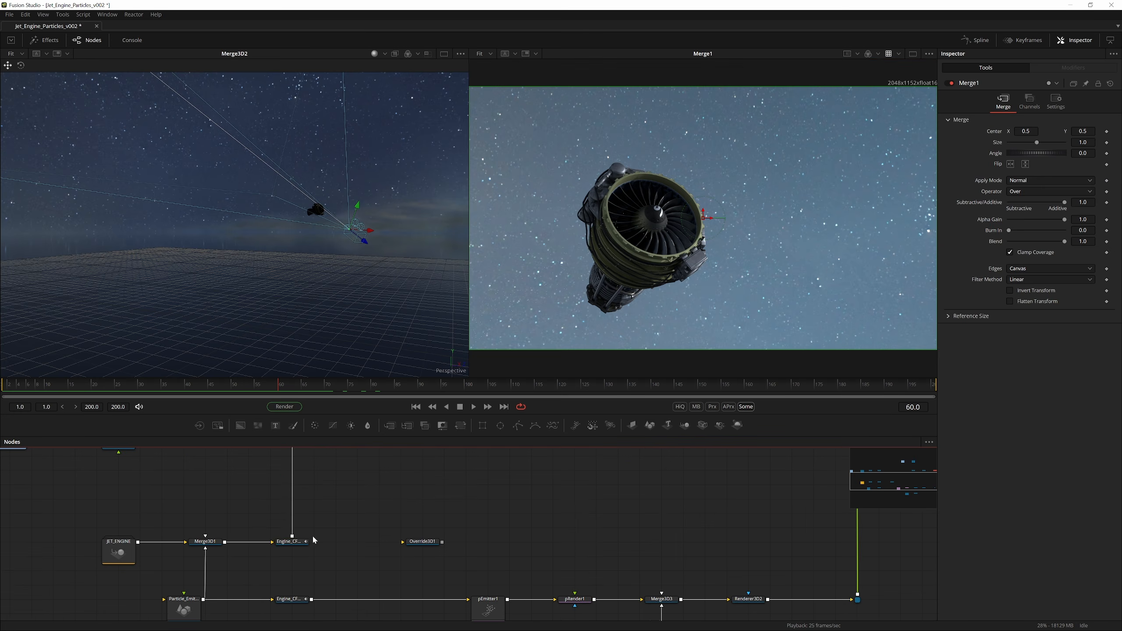
pyautogui.click(290, 541)
pyautogui.press('1')
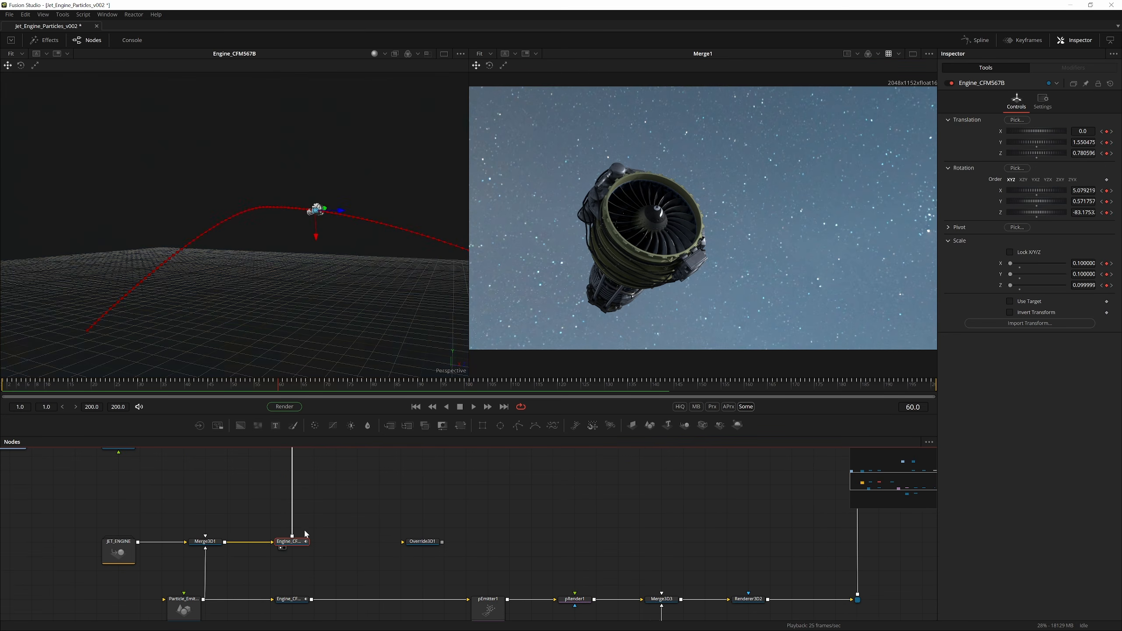
pyautogui.moveTo(312, 180); pyautogui.dragTo(360, 188)
pyautogui.moveTo(311, 542); pyautogui.dragTo(408, 542)
pyautogui.click(415, 542)
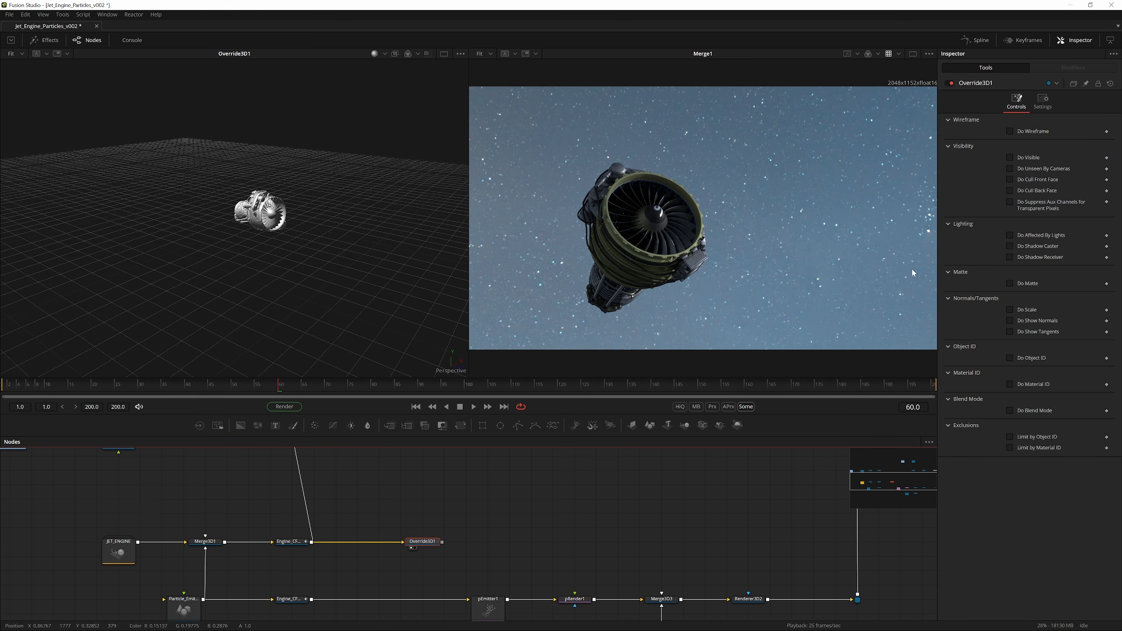
# Enable Do Matte and Is Matte on the Override 3D node and connect it to Merge3D3
pyautogui.click(1009, 284)
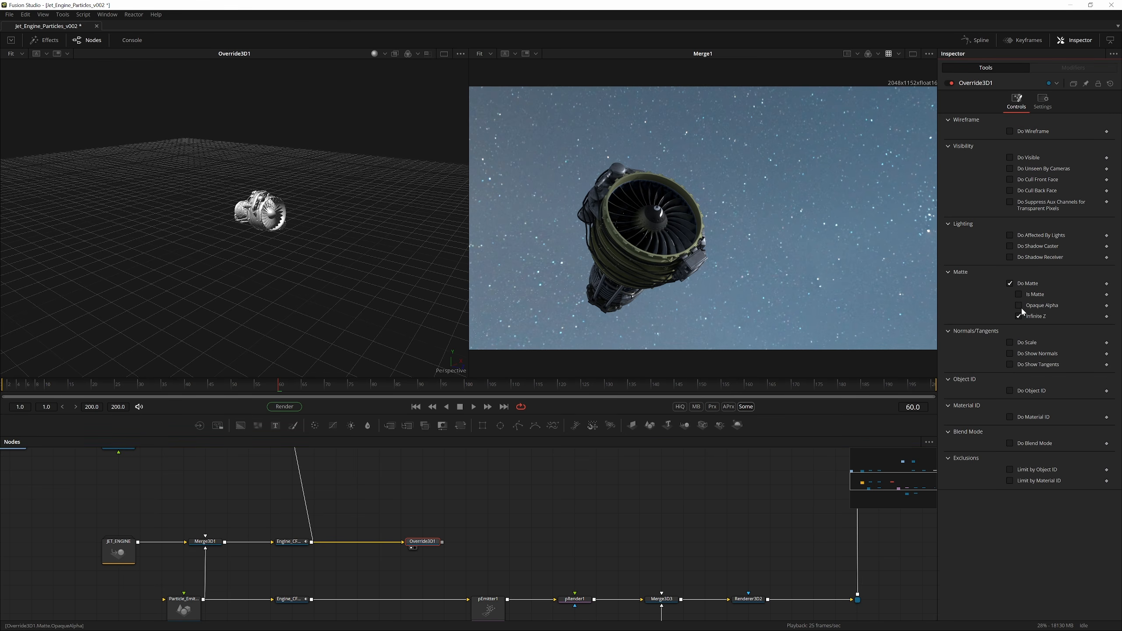
pyautogui.click(1018, 295)
pyautogui.moveTo(443, 563); pyautogui.dragTo(258, 540)
pyautogui.moveTo(365, 532); pyautogui.dragTo(457, 579)
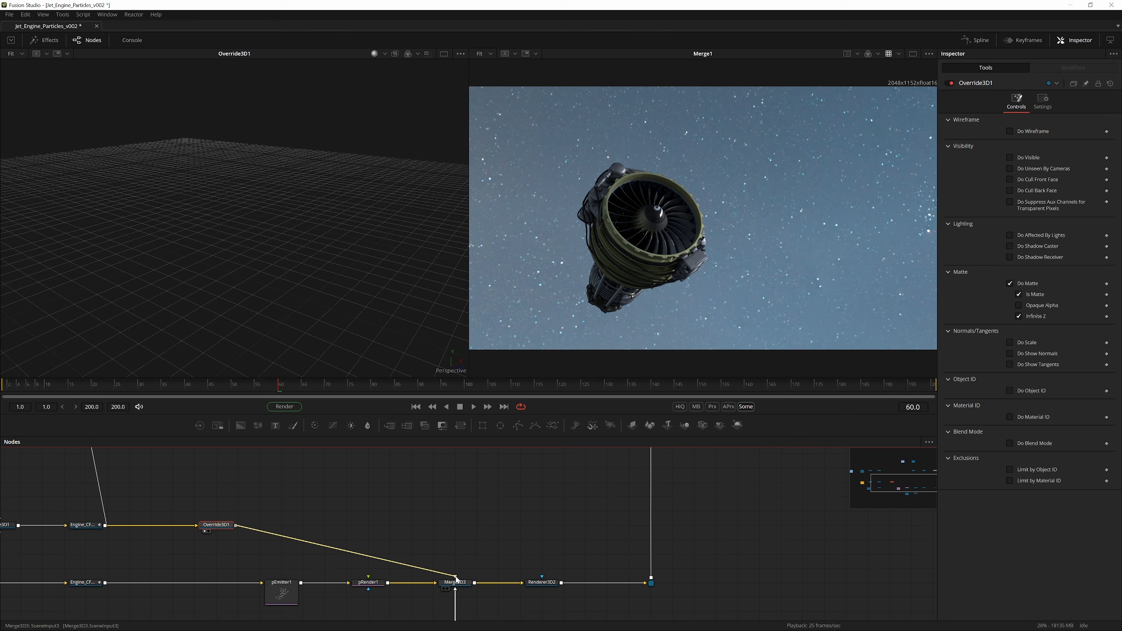
# Route the connection from Override3D1 to Merge3D3 through a pipe router and save the composition
pyautogui.keyDown('alt'); pyautogui.click(368, 553); pyautogui.keyUp('alt')
pyautogui.moveTo(368, 553); pyautogui.dragTo(456, 525)
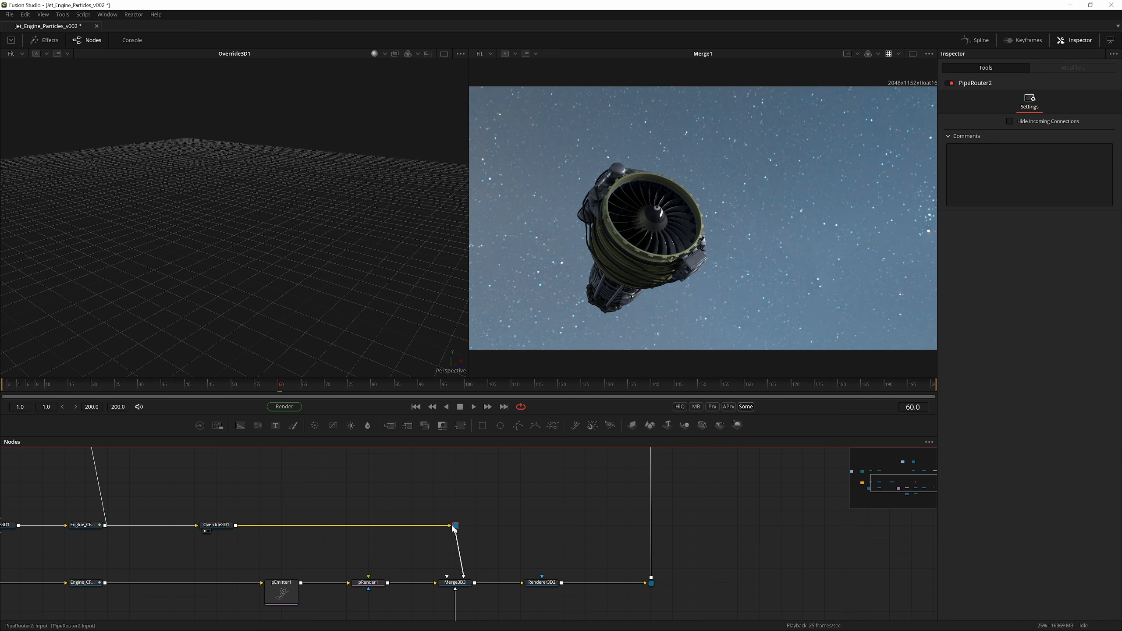
pyautogui.hotkey('ctrl', 's')
pyautogui.click(216, 525)
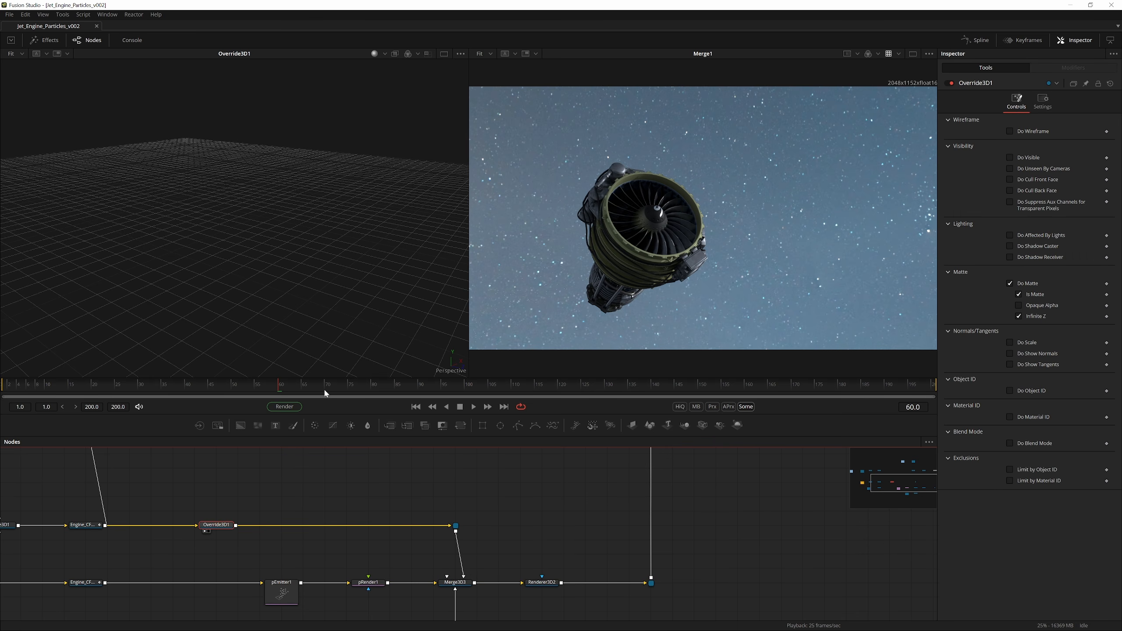
pyautogui.click(327, 499)
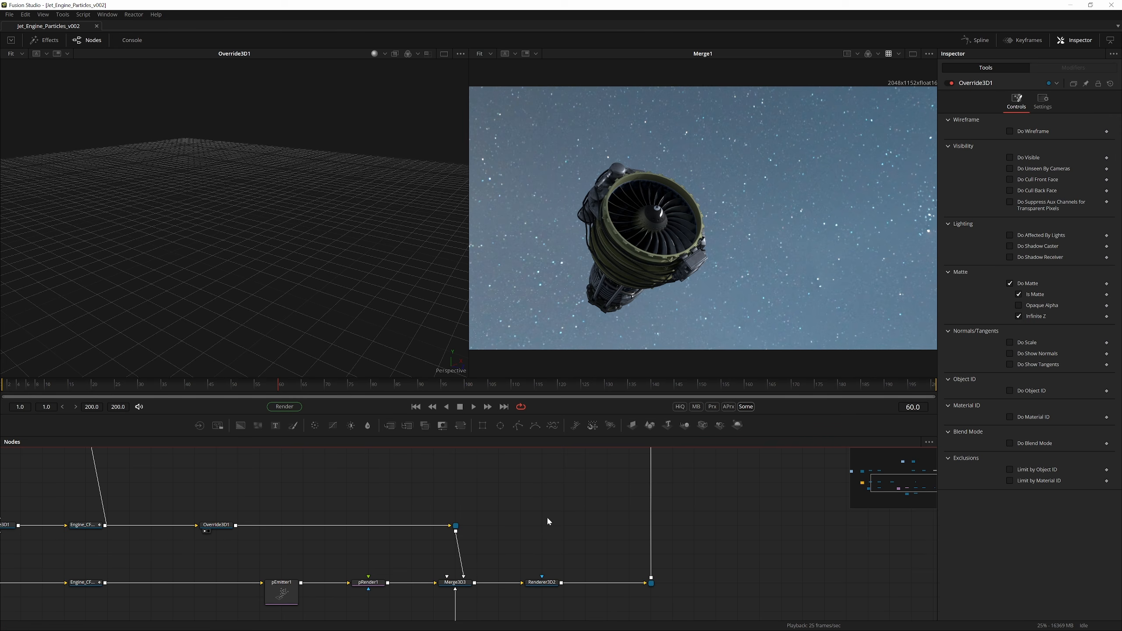
# Set the pEmitter1 particle style to Blob and play and scrub the composite to check the particles
pyautogui.scroll(-3, 547, 518)
pyautogui.moveTo(462, 514); pyautogui.dragTo(568, 486)
pyautogui.scroll(3, 561, 486)
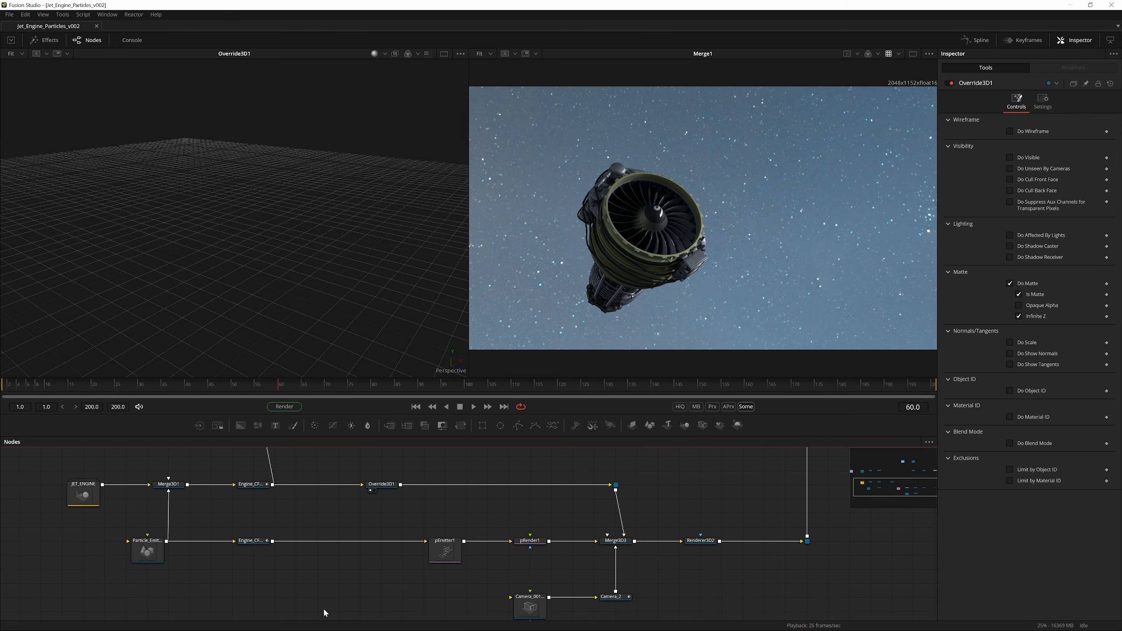
pyautogui.click(433, 556)
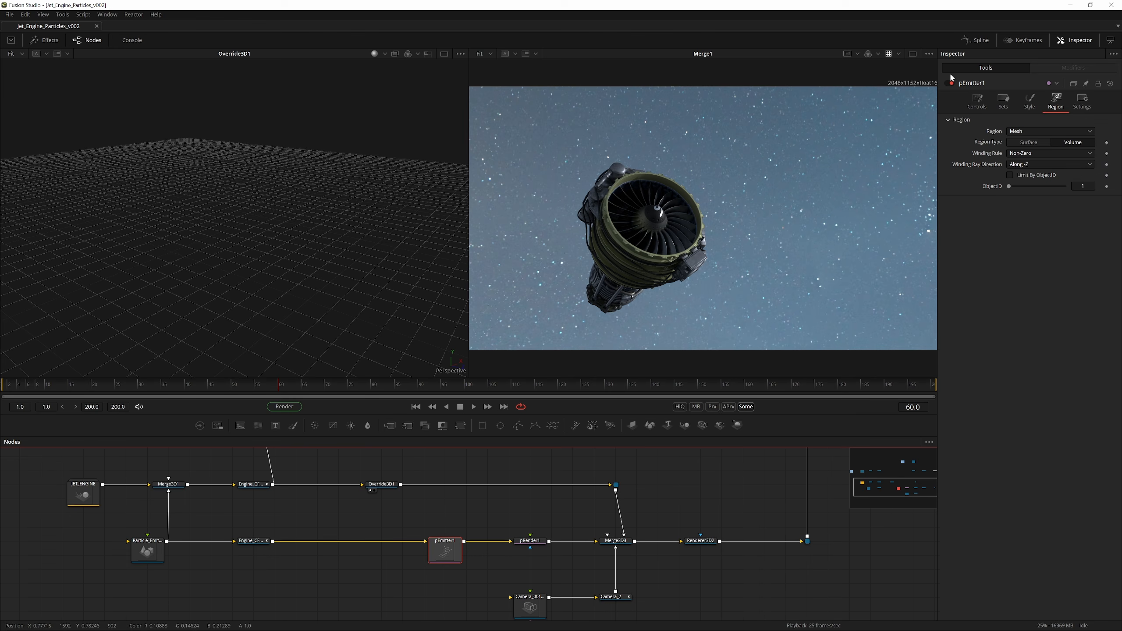
pyautogui.click(1030, 102)
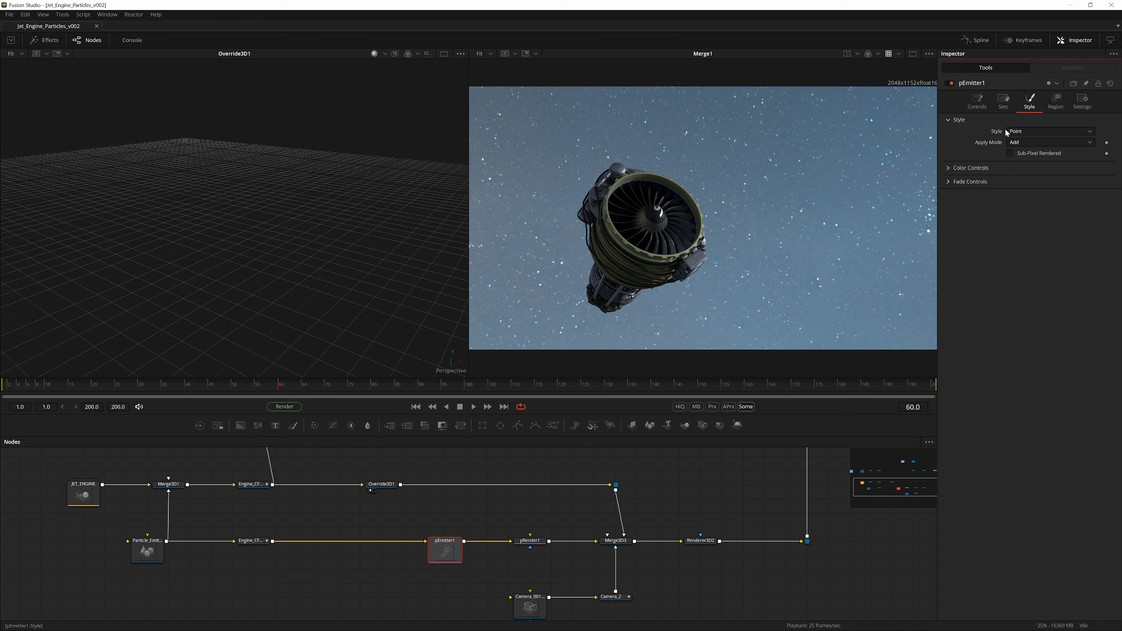
pyautogui.click(1021, 133)
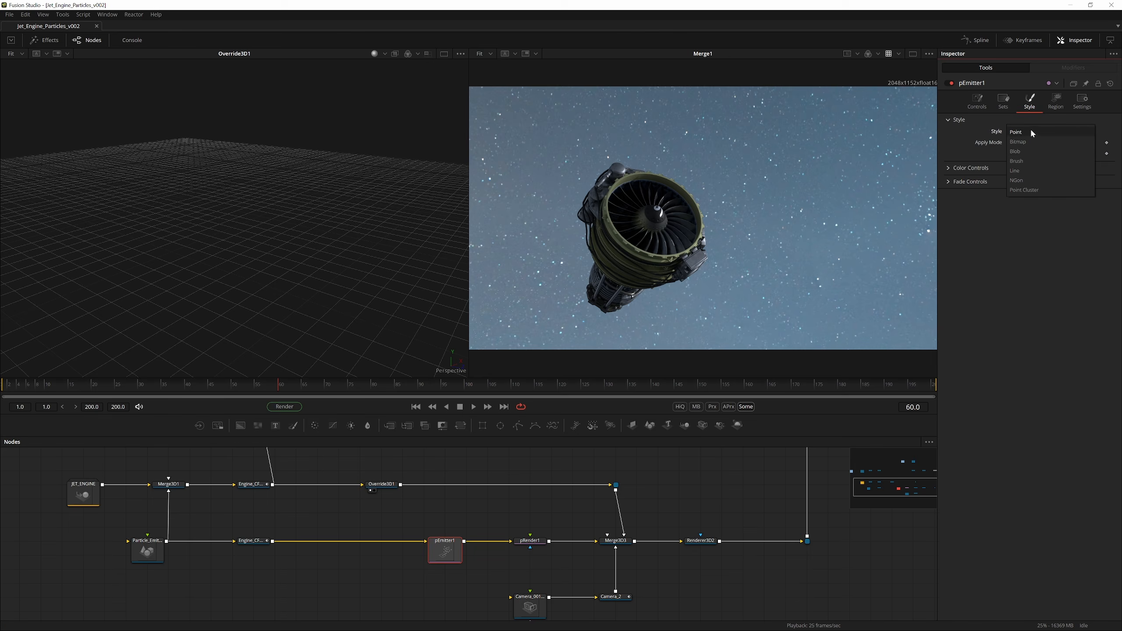
pyautogui.click(1016, 151)
pyautogui.press('space')
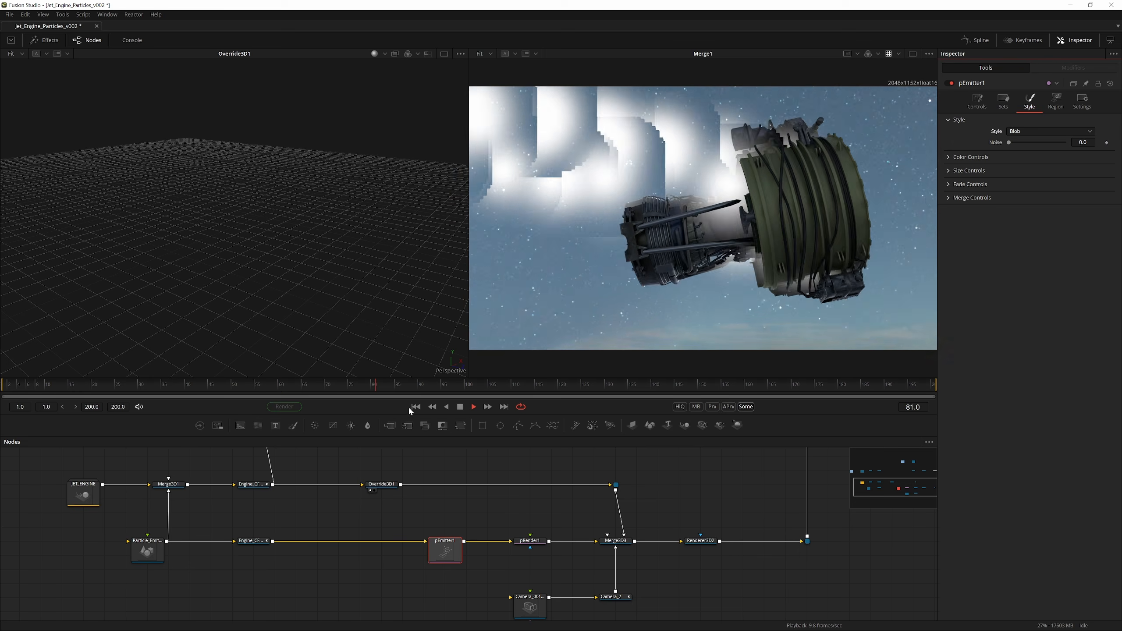
pyautogui.moveTo(443, 387); pyautogui.dragTo(32, 438)
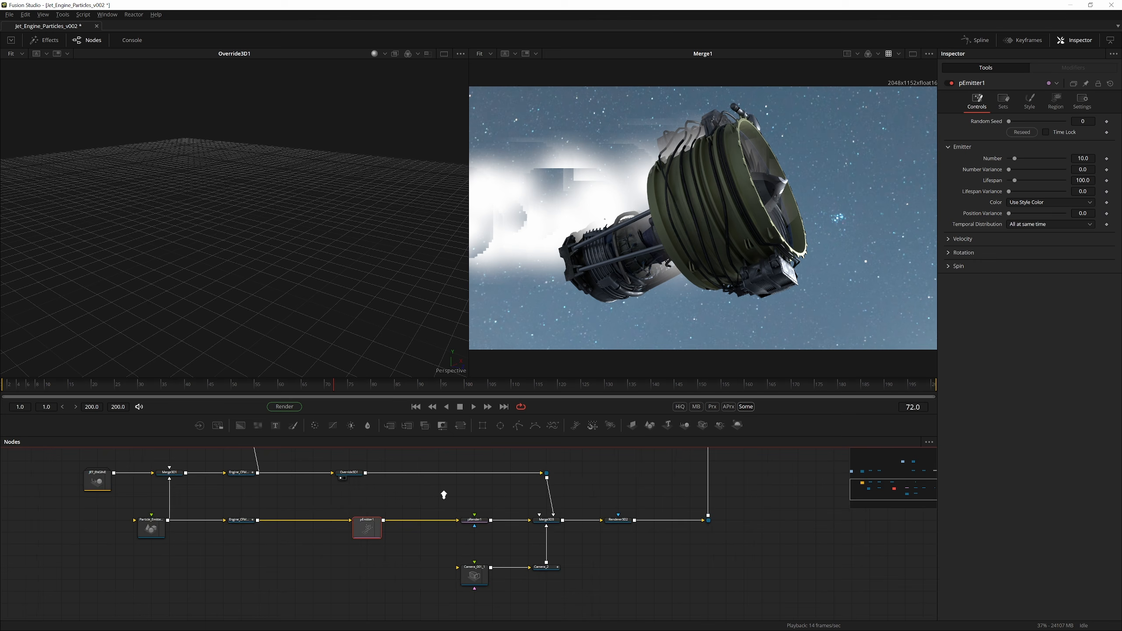
# Rearrange the particle branch, placing pEmitter1 and pRender1 in a lower row and routing pRender1 into Merge3D3 through a pipe router
pyautogui.moveTo(444, 495); pyautogui.dragTo(462, 527)
pyautogui.moveTo(346, 563); pyautogui.dragTo(470, 506)
pyautogui.moveTo(347, 532); pyautogui.dragTo(348, 558)
pyautogui.moveTo(362, 486); pyautogui.dragTo(323, 559)
pyautogui.moveTo(553, 538); pyautogui.dragTo(354, 515)
pyautogui.moveTo(410, 550); pyautogui.dragTo(391, 595)
pyautogui.scroll(-2, 444, 525)
pyautogui.scroll(-2, 413, 526)
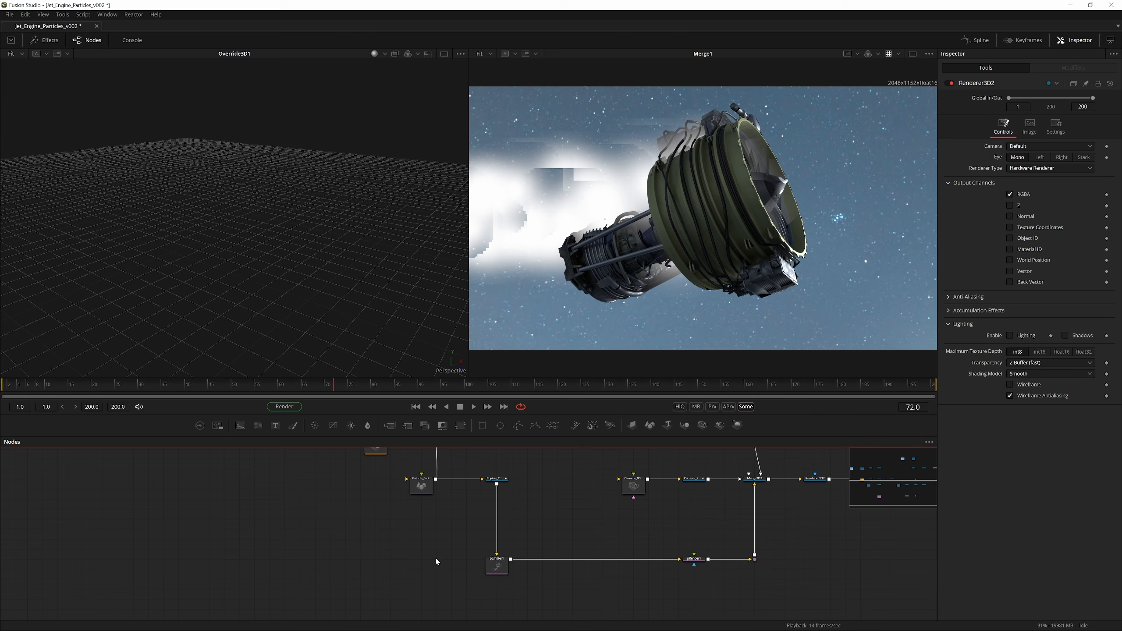
# Add a FastNoise node beside pEmitter1, preview it in the first viewer, and save the composition
pyautogui.hotkey('shift', 'space')
pyautogui.write('override 3d')
pyautogui.write('fast')
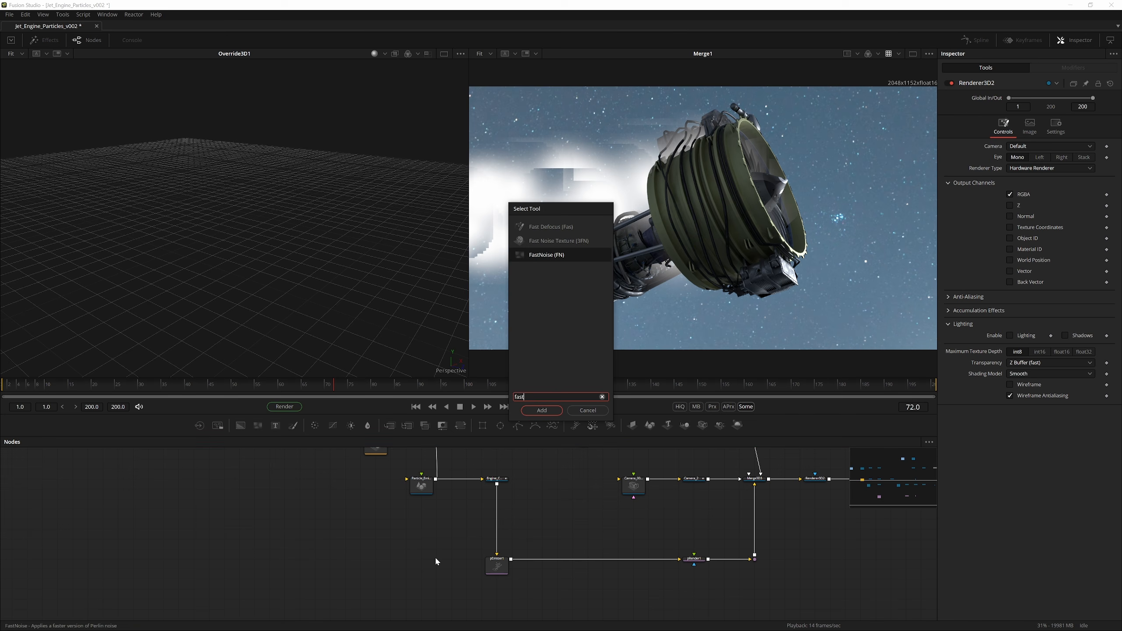
pyautogui.press('Return')
pyautogui.moveTo(440, 574); pyautogui.dragTo(439, 564)
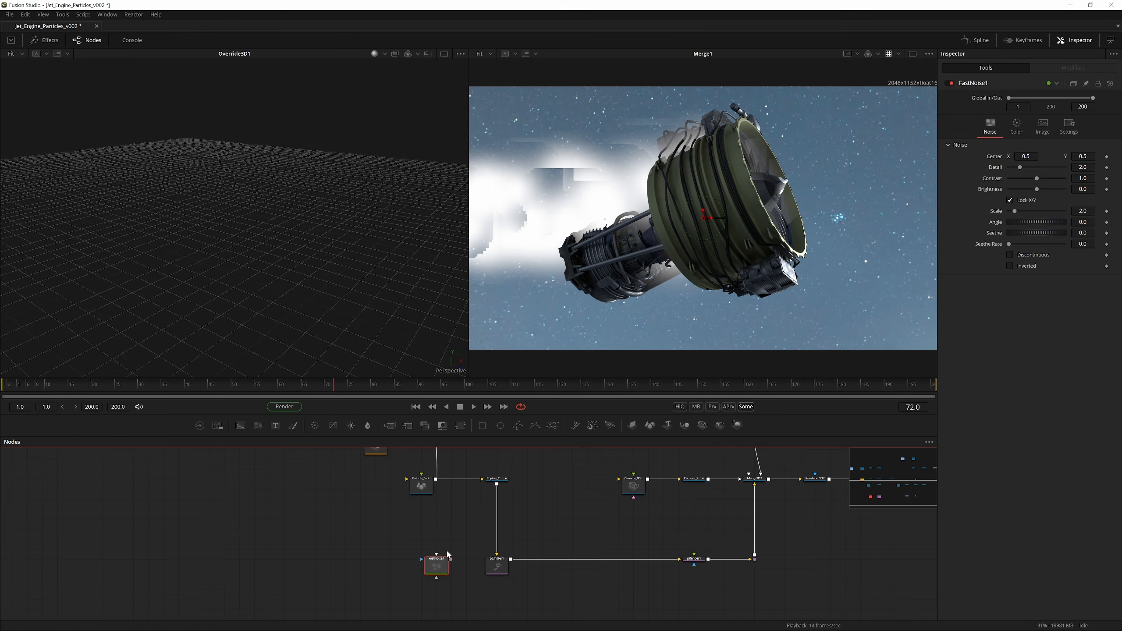
pyautogui.press('1')
pyautogui.scroll(-1, 358, 191)
pyautogui.hotkey('ctrl', 's')
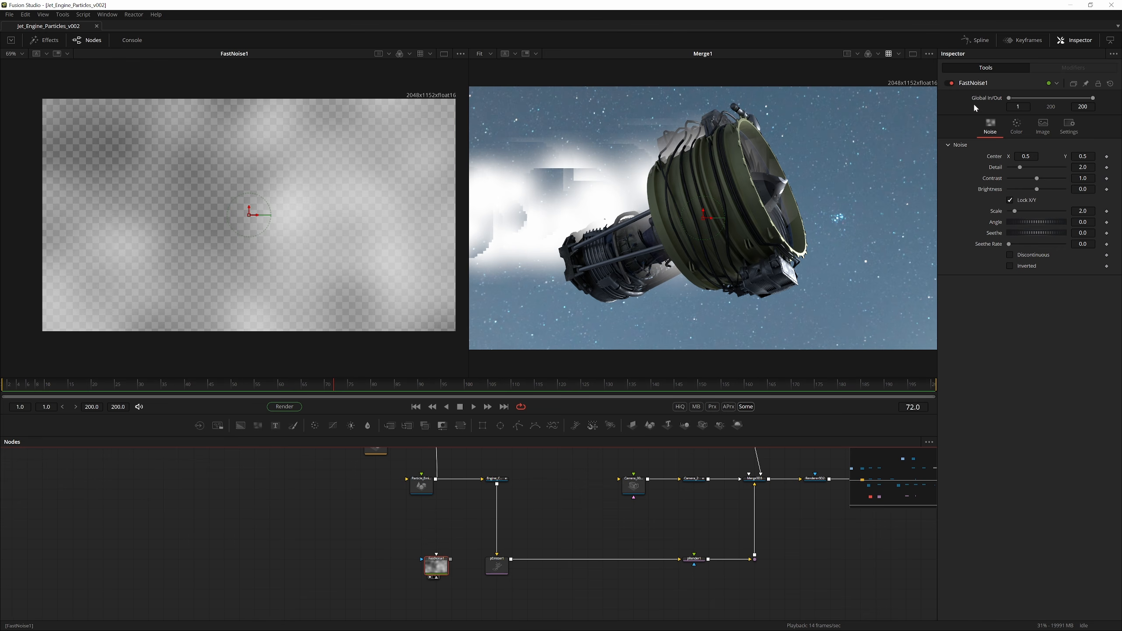
# Set the FastNoise1 image width and height to 128
pyautogui.click(1043, 128)
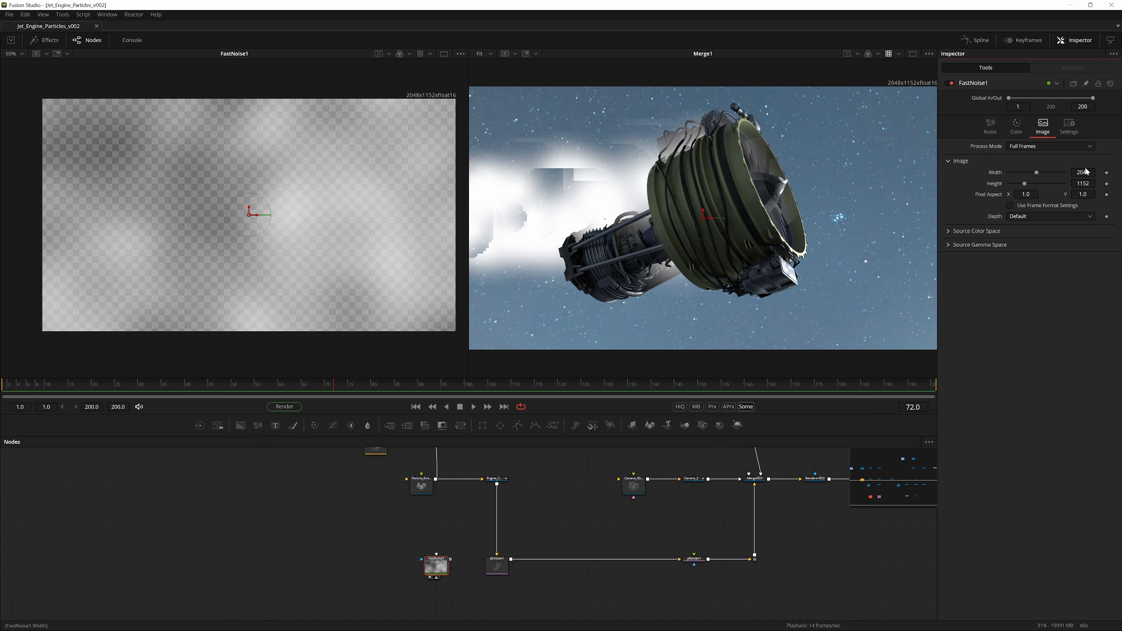
pyautogui.write('128')
pyautogui.press('Tab')
pyautogui.write('1289')
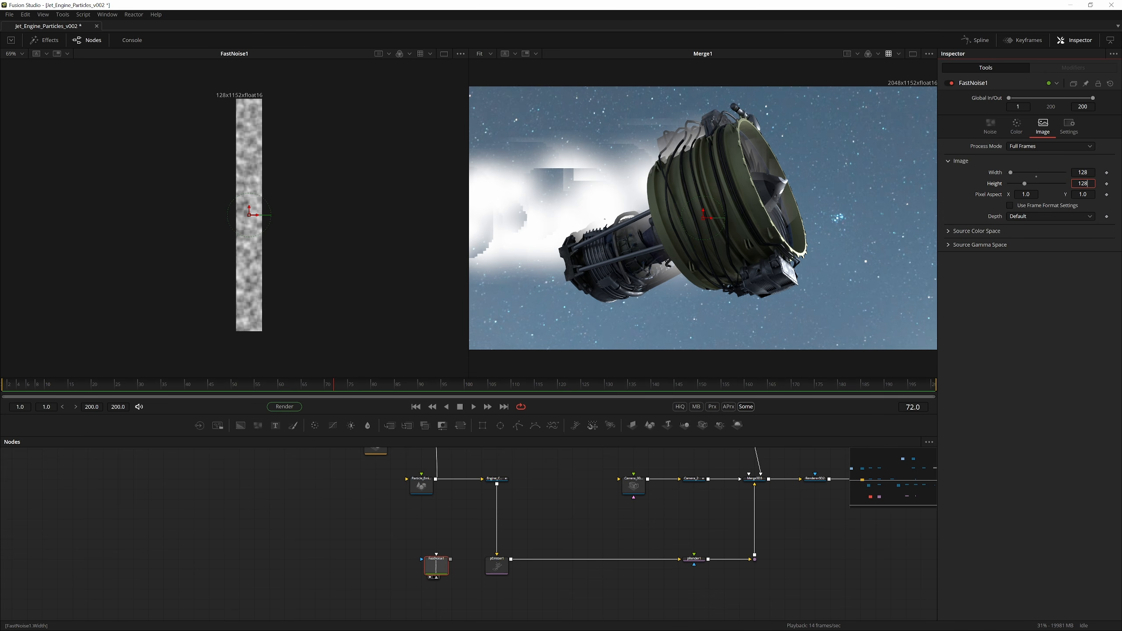
pyautogui.press('Return')
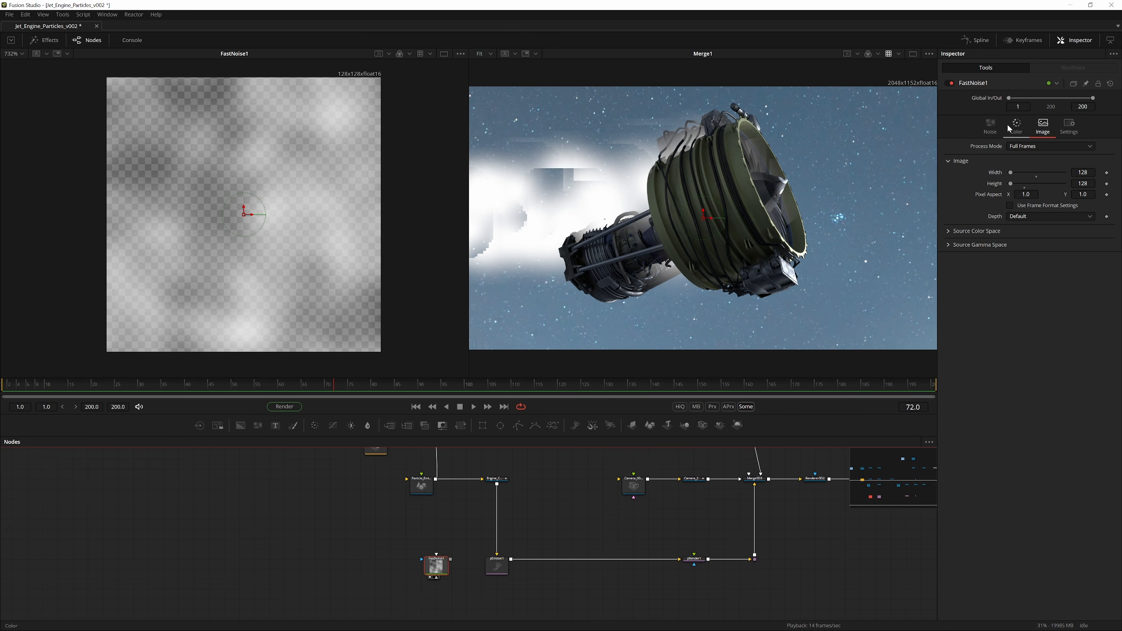
# Switch the FastNoise1 color to a Radial gradient with its start X at 0.5
pyautogui.click(1017, 127)
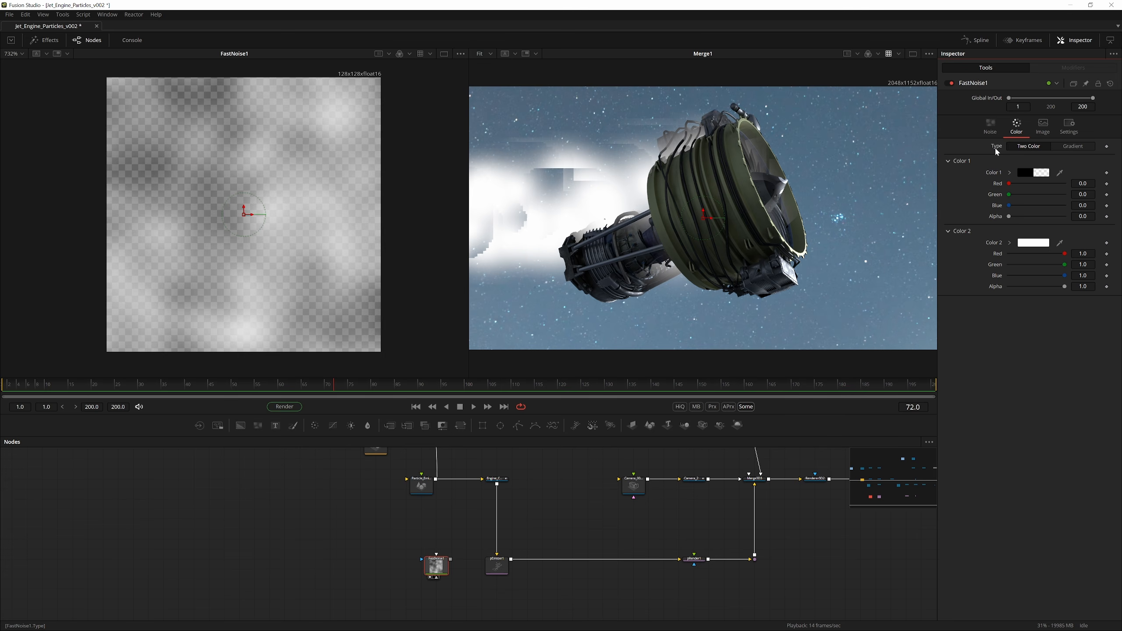
pyautogui.click(1073, 145)
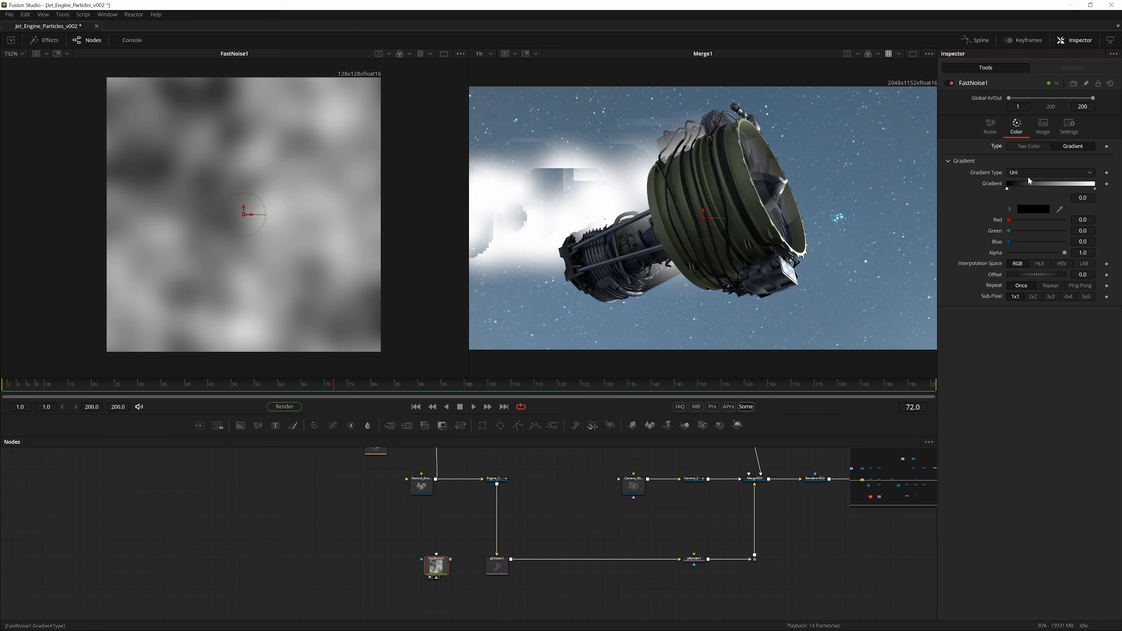
pyautogui.click(1012, 172)
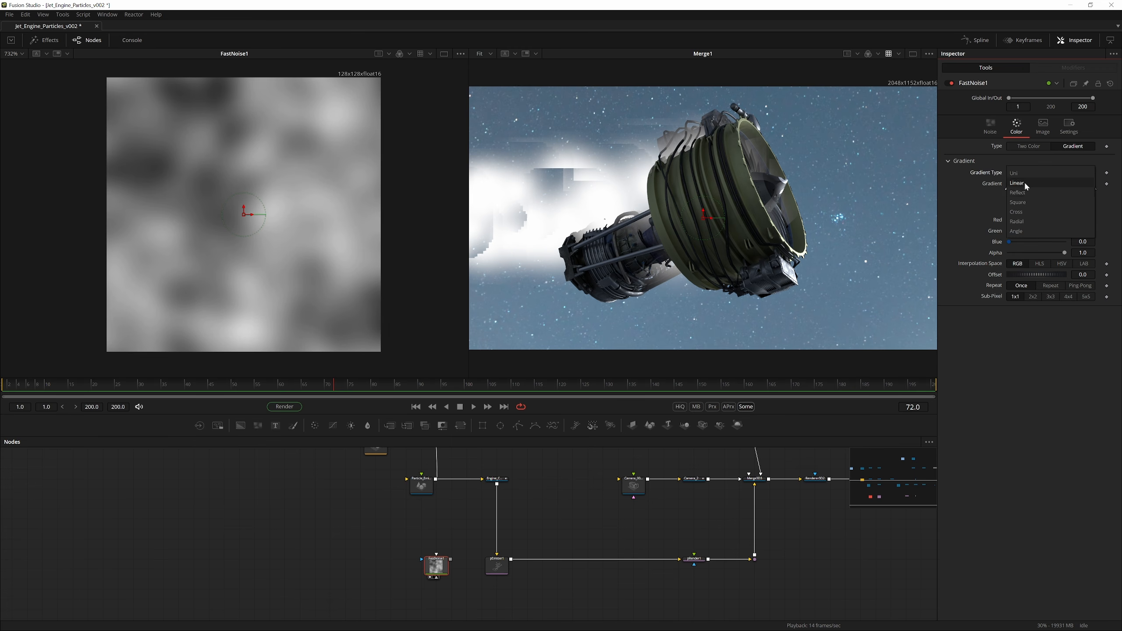
pyautogui.click(1017, 222)
pyautogui.moveTo(107, 215); pyautogui.dragTo(128, 214)
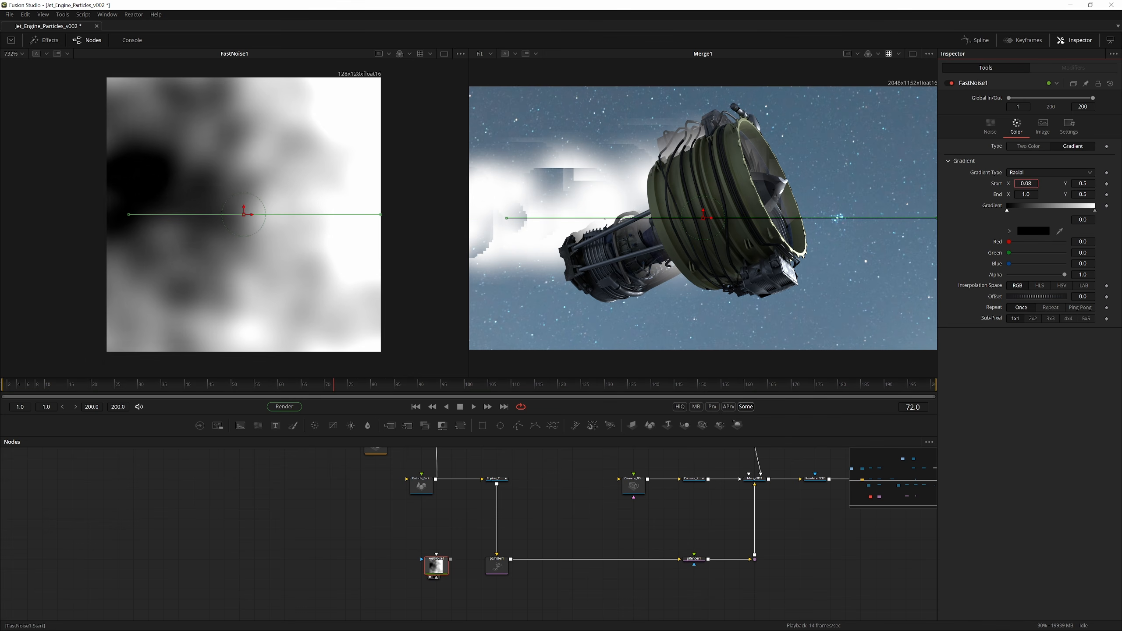
pyautogui.moveTo(1026, 183); pyautogui.dragTo(1056, 187)
pyautogui.click(1030, 183)
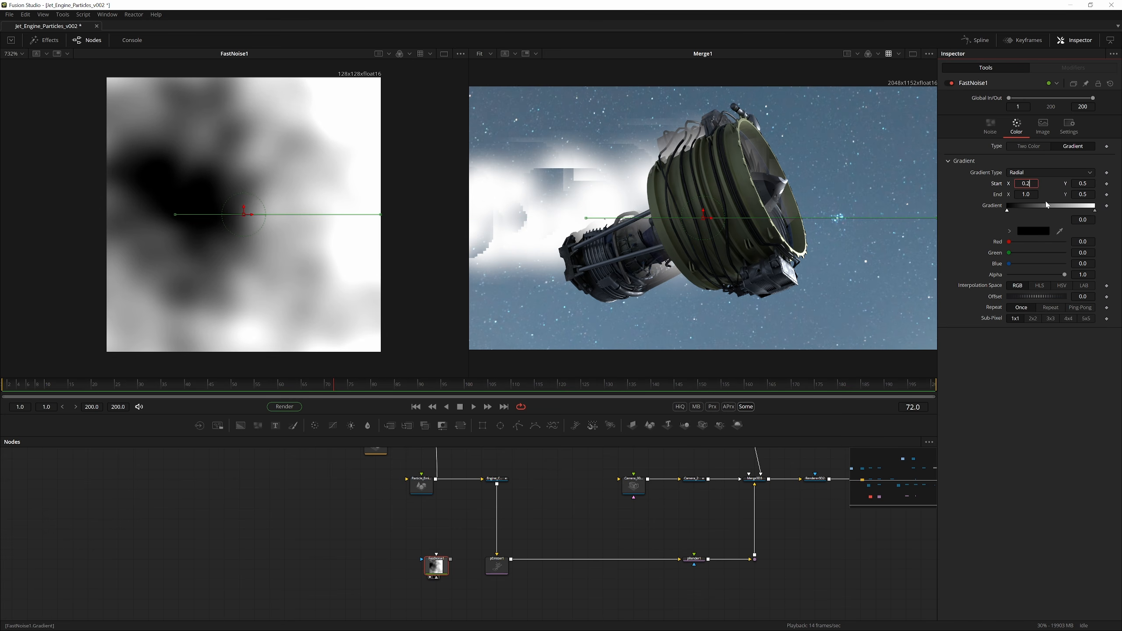
pyautogui.write('0.5')
pyautogui.press('Return')
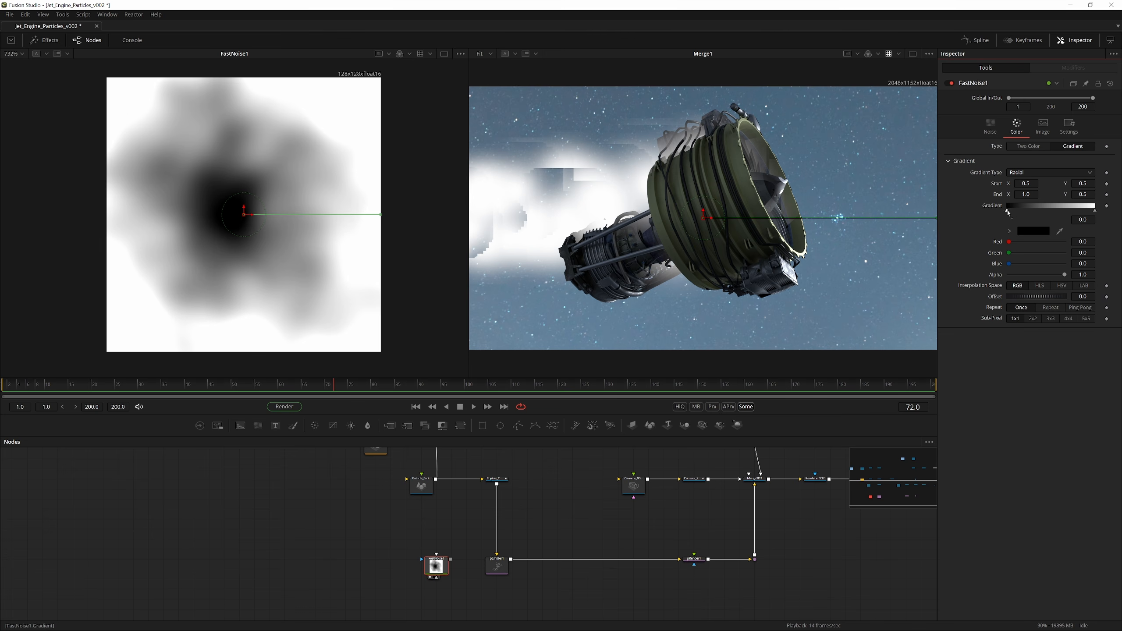
# Reverse the FastNoise1 gradient to run from white to black and set the black stop's alpha to 0
pyautogui.moveTo(1009, 213); pyautogui.dragTo(1113, 215)
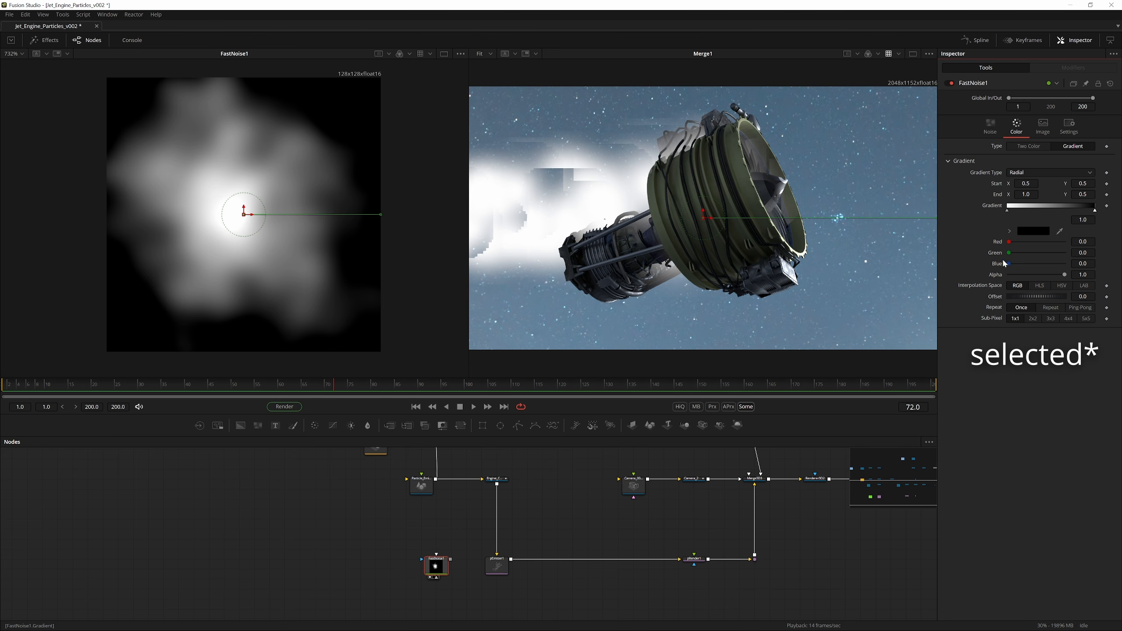
pyautogui.moveTo(1066, 278); pyautogui.dragTo(1006, 278)
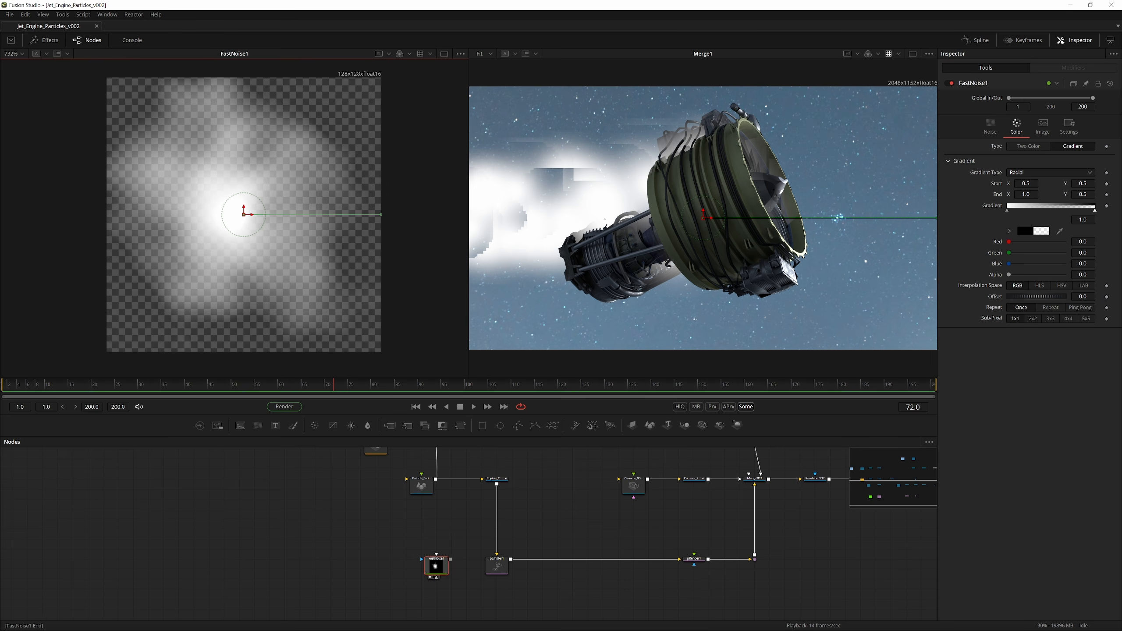
# Reduce the gradient's end X to 0.895 while checking the alpha channel, and save the composition
pyautogui.moveTo(1025, 194)
pyautogui.mouseDown()
pyautogui.moveTo(1015, 194)
pyautogui.moveTo(1028, 195)
pyautogui.mouseUp()
pyautogui.click(218, 93)
pyautogui.press('a')
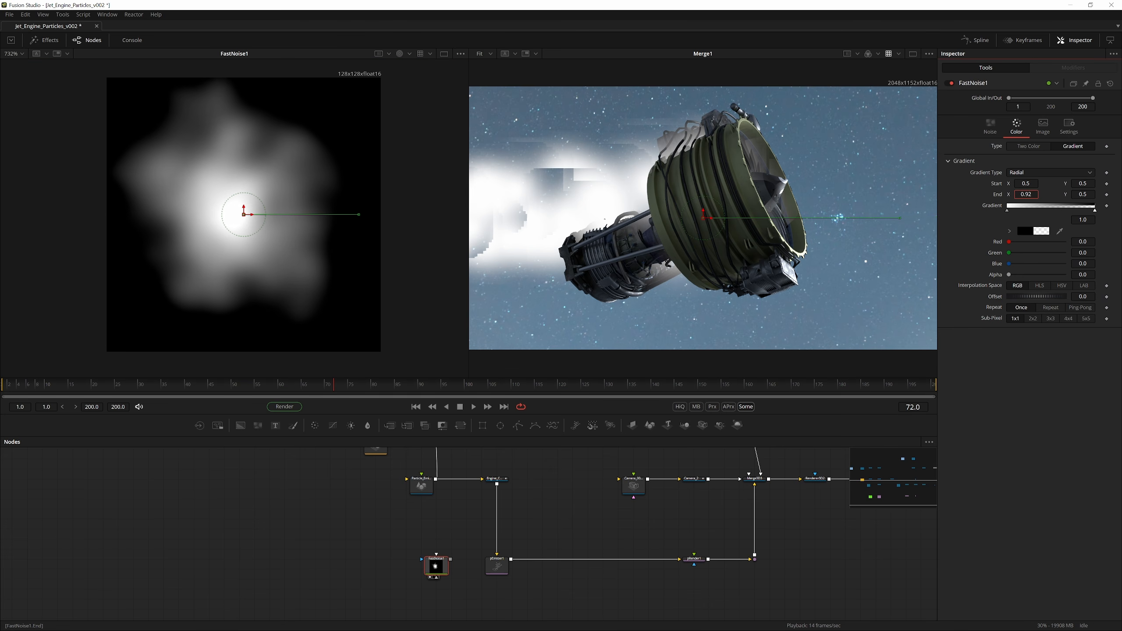
pyautogui.press('c')
pyautogui.hotkey('ctrl', 's')
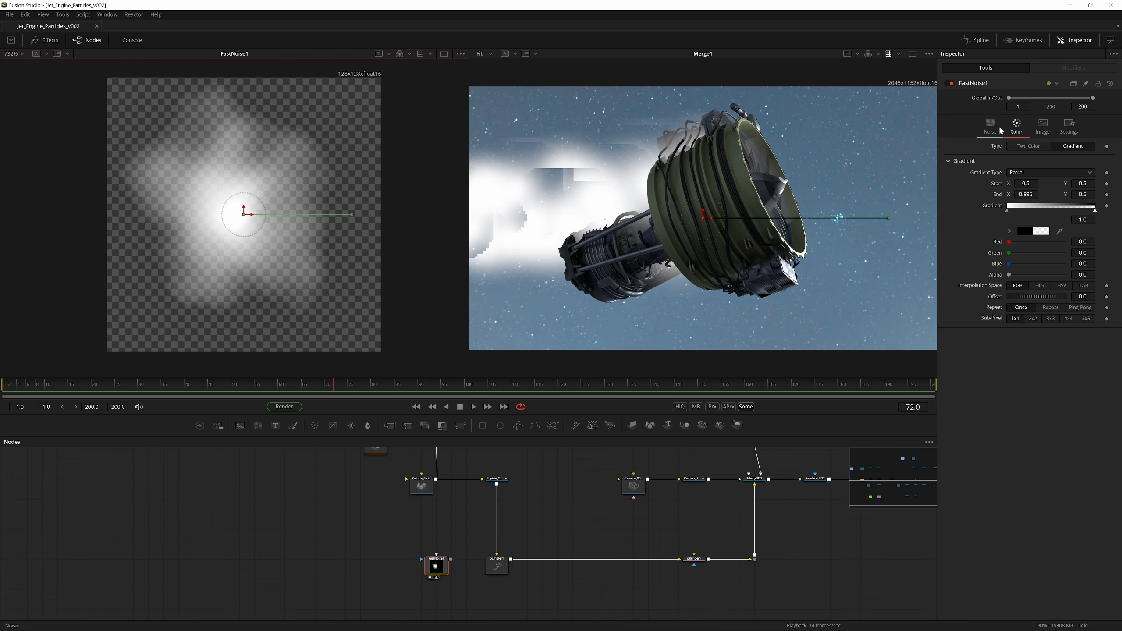
# Set the FastNoise1 detail to 10 and the seethe rate to 1.0, and play the animation from the first frame
pyautogui.click(1001, 131)
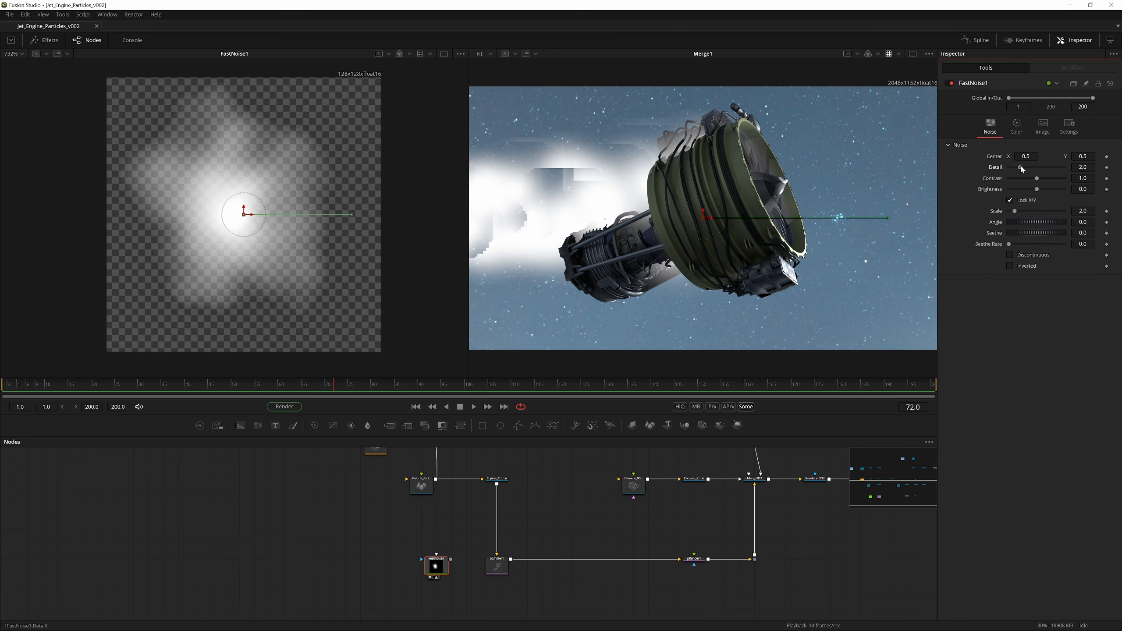
pyautogui.moveTo(1021, 168); pyautogui.dragTo(1076, 170)
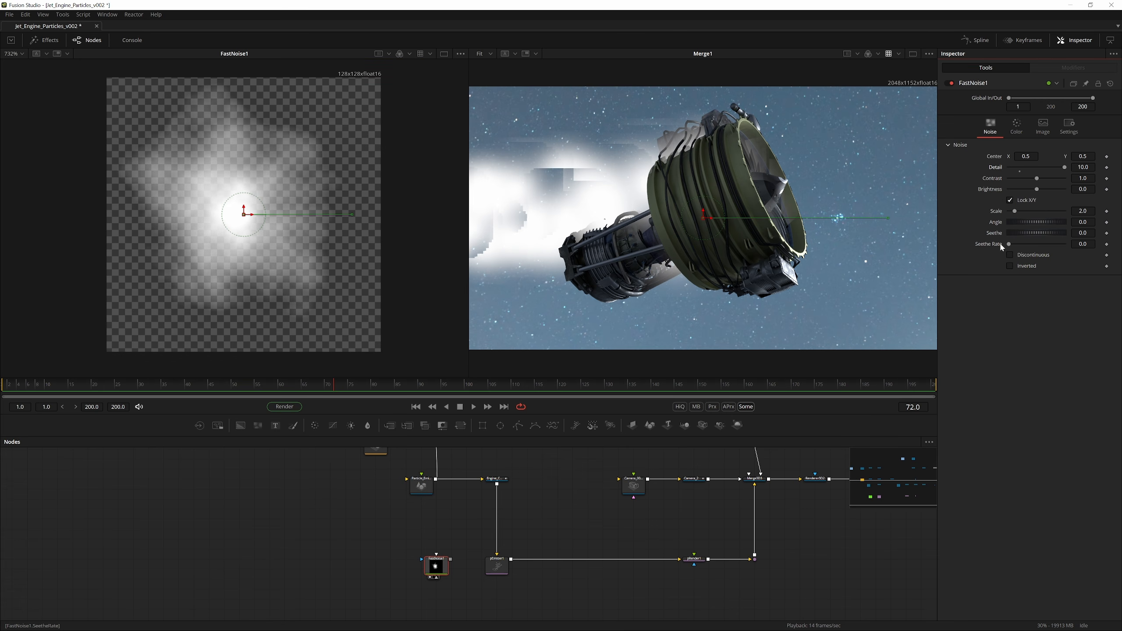
pyautogui.moveTo(1010, 245); pyautogui.dragTo(1082, 249)
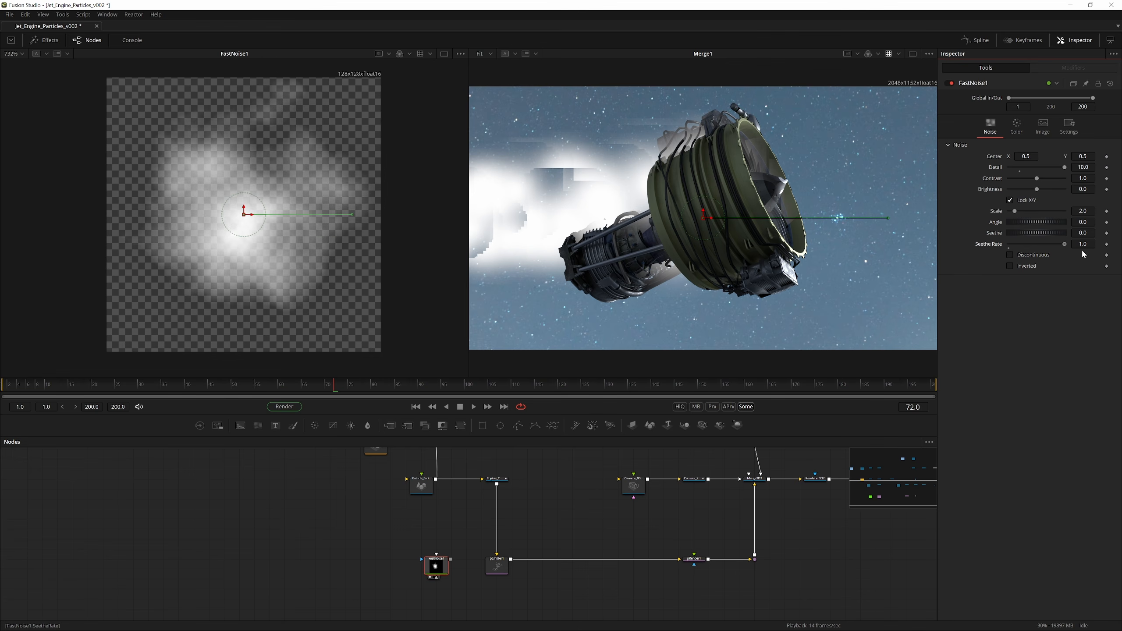
pyautogui.moveTo(309, 389); pyautogui.dragTo(3, 390)
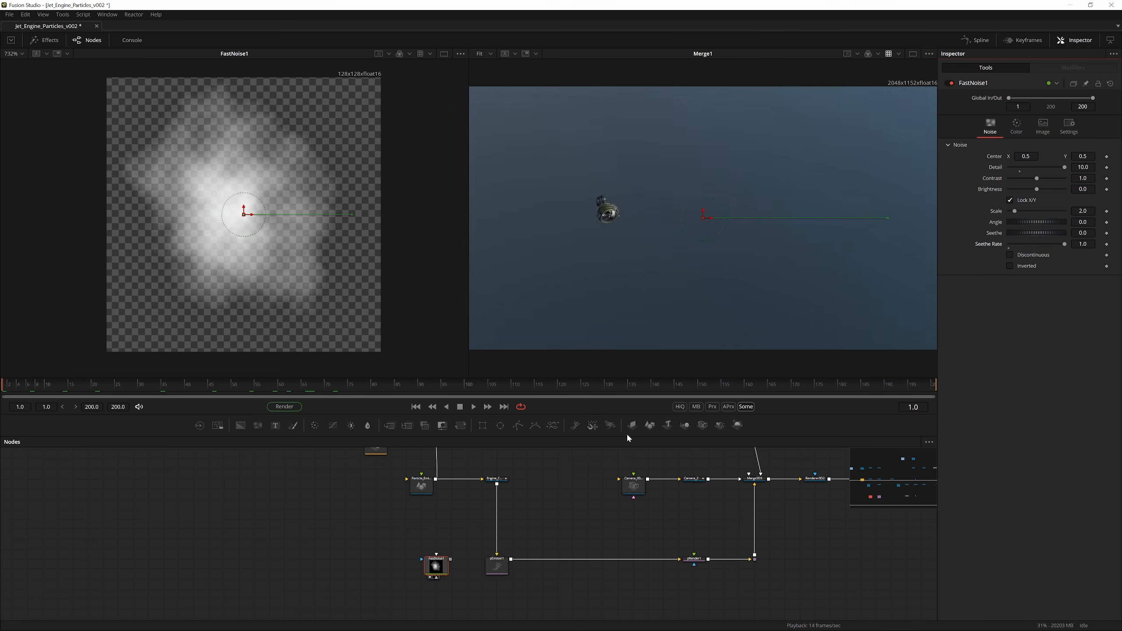
pyautogui.press('space')
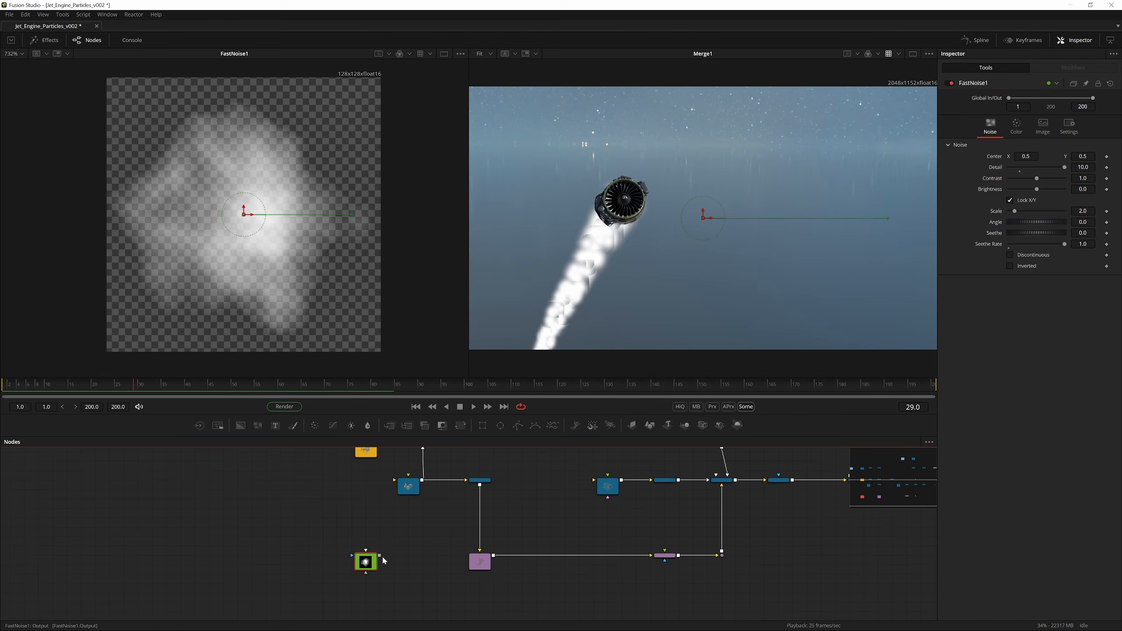
# Add a Brightness / Contrast node after FastNoise1 and preview it in the first viewer
pyautogui.scroll(2, 383, 535)
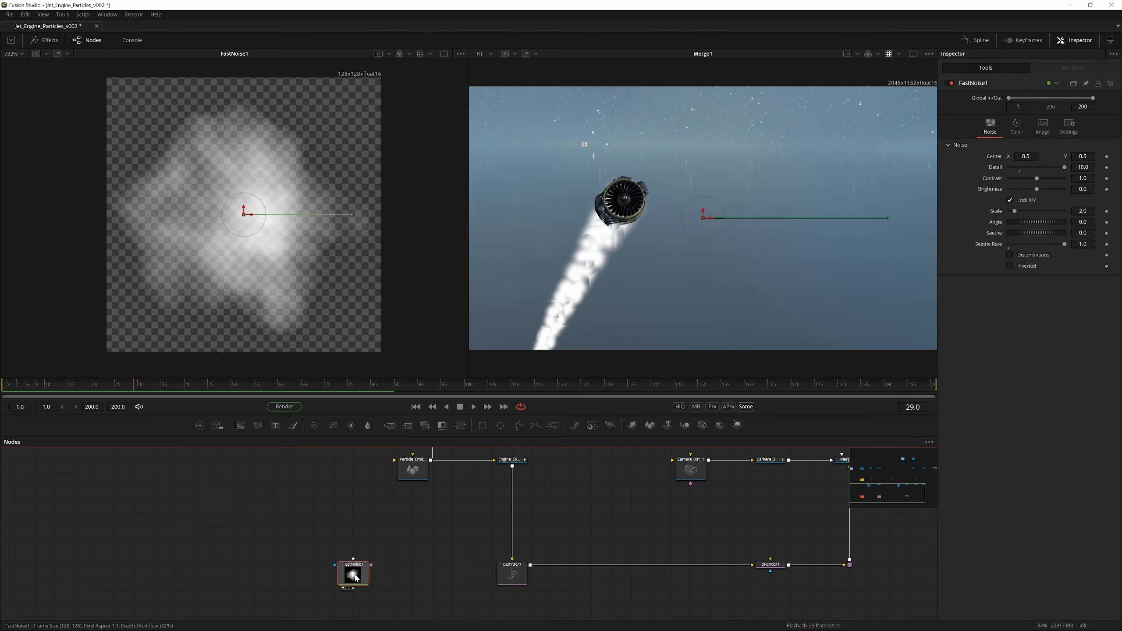
pyautogui.hotkey('shift', 'space')
pyautogui.write('bright')
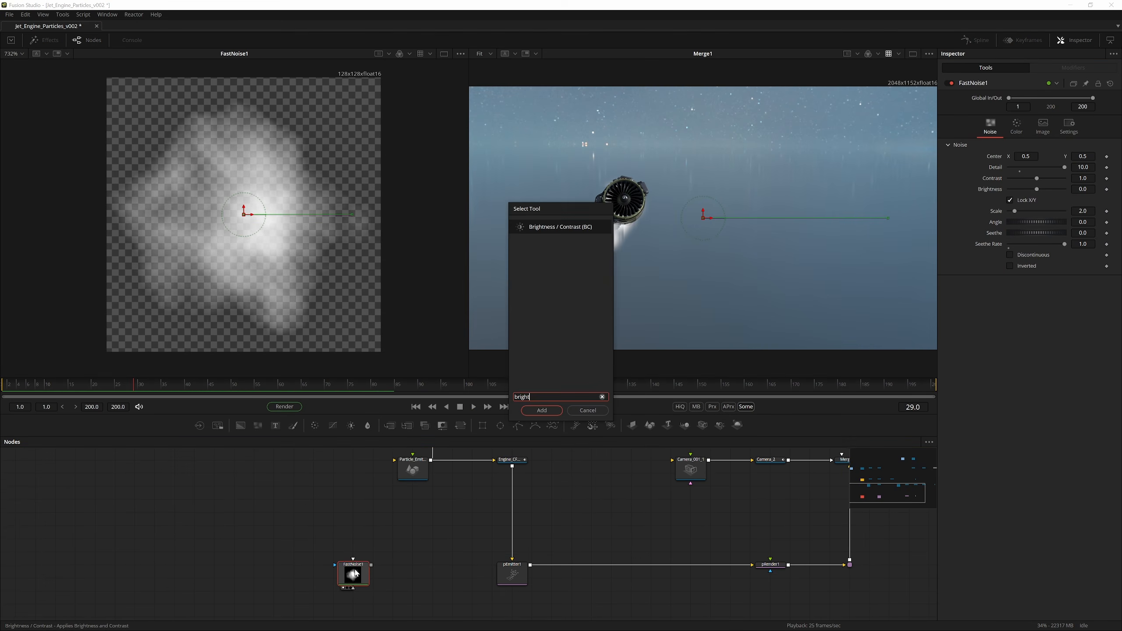
pyautogui.press('Return')
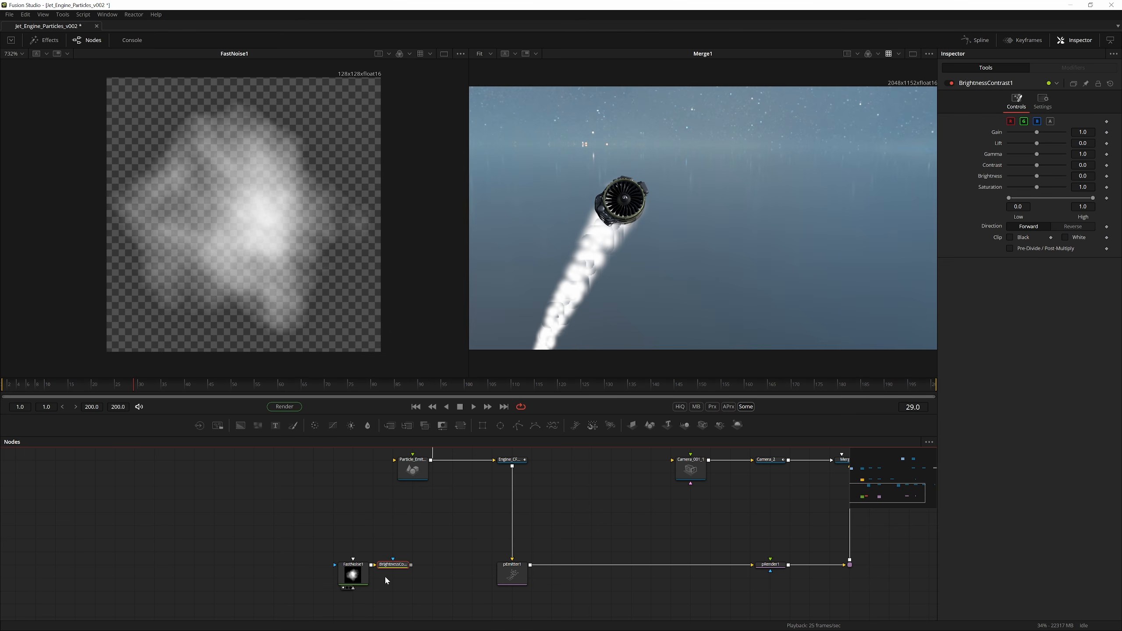
pyautogui.moveTo(388, 566); pyautogui.dragTo(408, 569)
pyautogui.press('1')
# Mask the Brightness / Contrast node with an ellipse about 1.225 wide and 0.839 high, centred at Y 0.161
pyautogui.click(501, 425)
pyautogui.moveTo(303, 181); pyautogui.dragTo(371, 212)
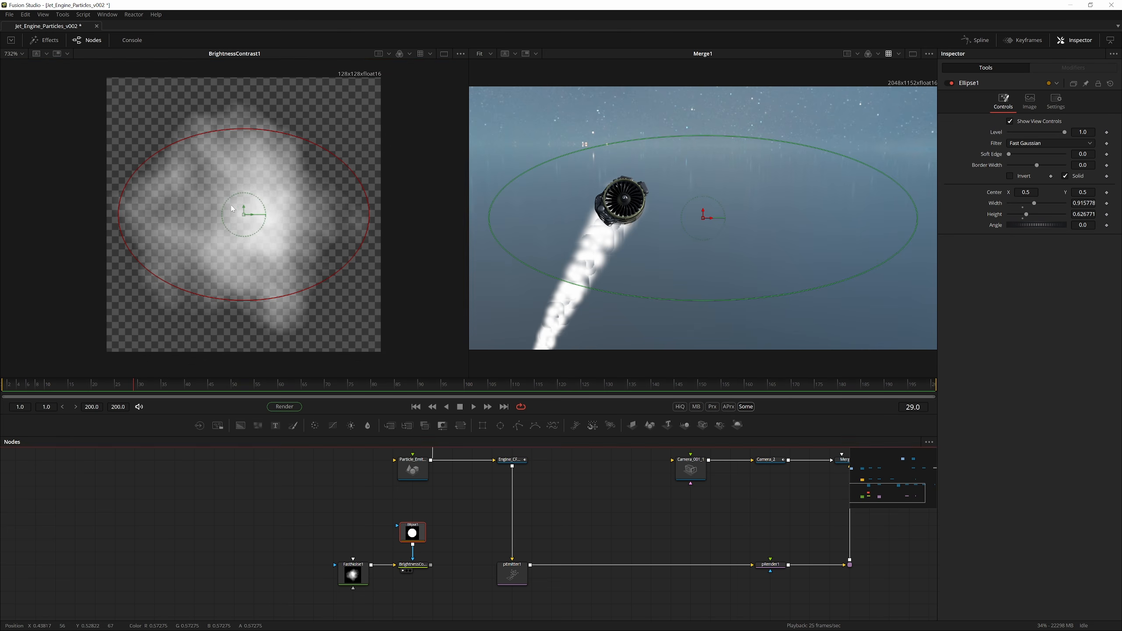
pyautogui.moveTo(244, 208); pyautogui.dragTo(244, 256)
pyautogui.moveTo(342, 212); pyautogui.dragTo(361, 188)
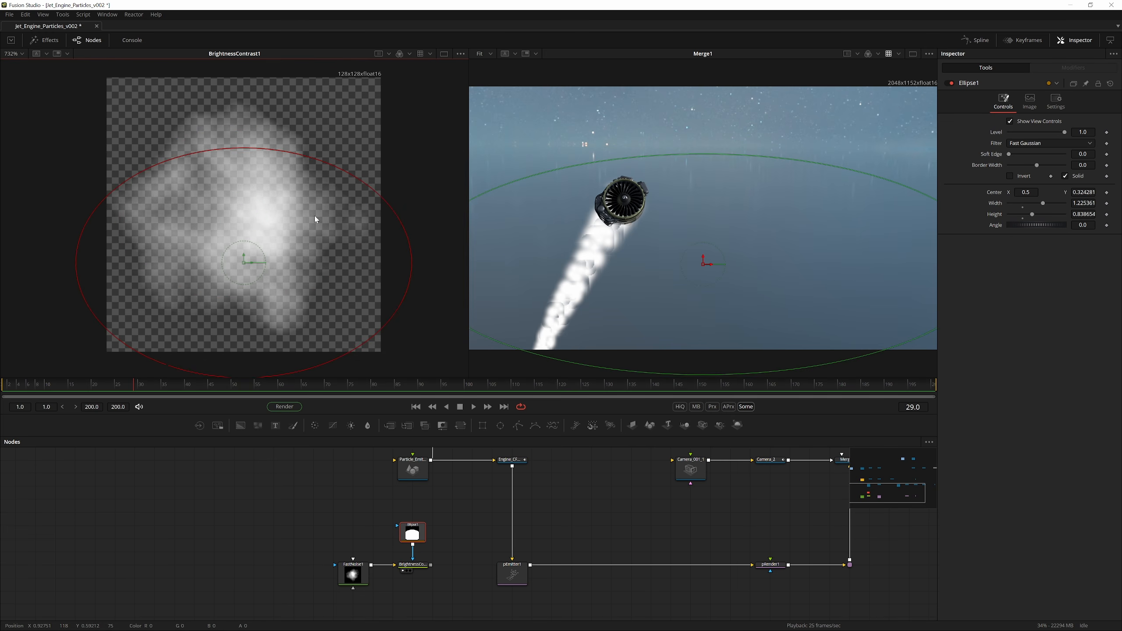
pyautogui.moveTo(242, 262); pyautogui.dragTo(242, 307)
pyautogui.hotkey('ctrl', 'f')
# Lower the BrightnessContrast1 gain to 0.59 and set the ellipse mask's soft edge to 0.063
pyautogui.click(412, 568)
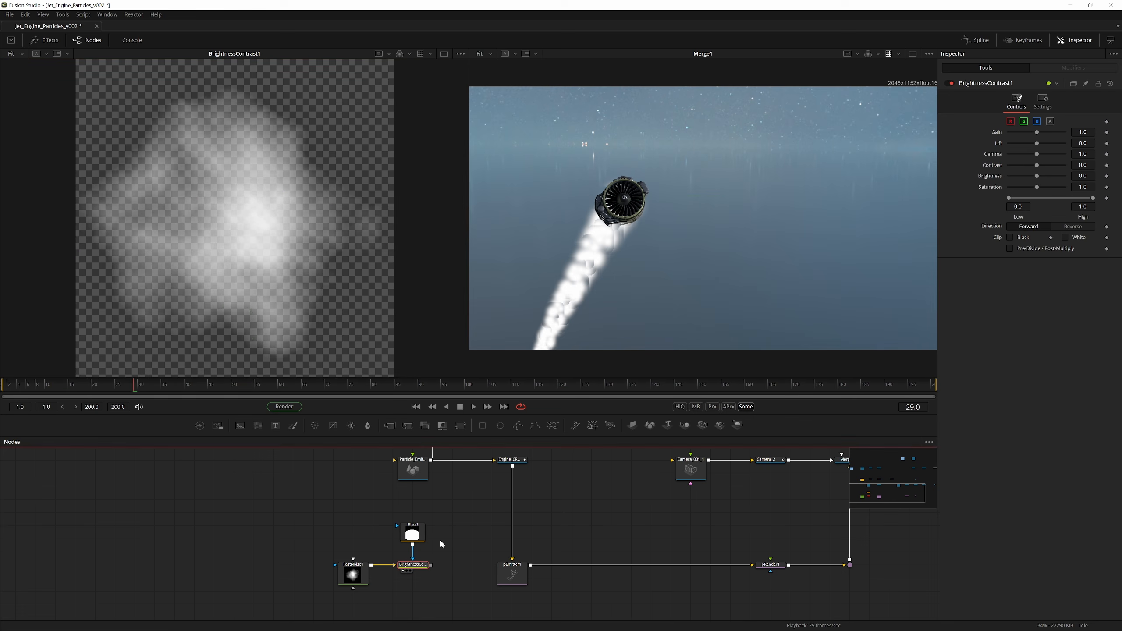
pyautogui.moveTo(1038, 136); pyautogui.dragTo(1031, 138)
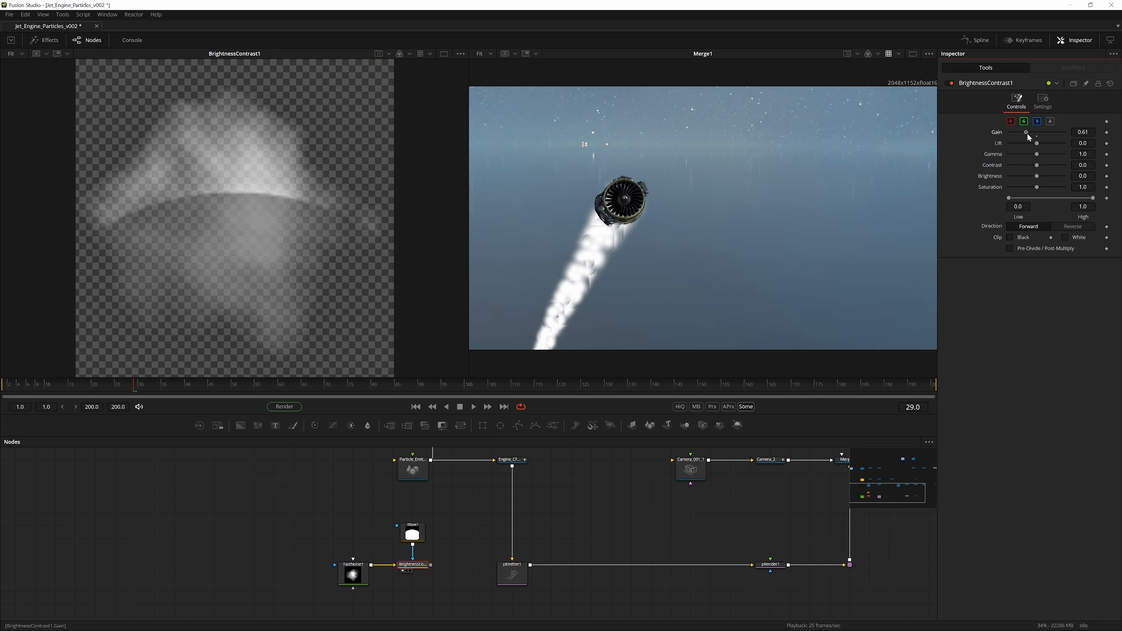
pyautogui.click(411, 533)
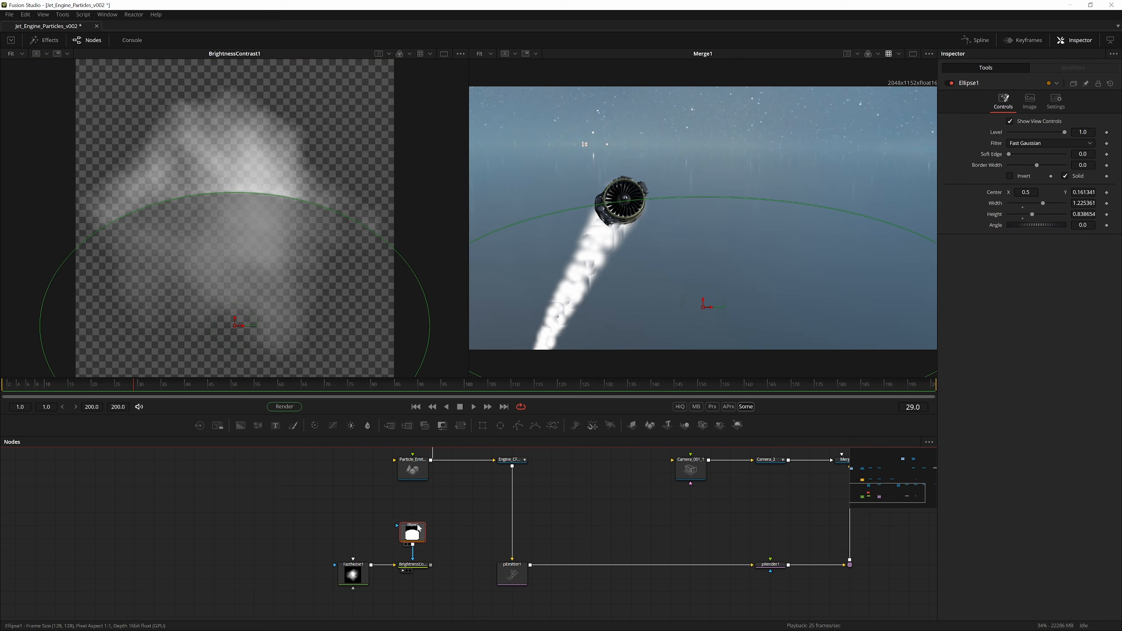
pyautogui.moveTo(1008, 155); pyautogui.dragTo(1023, 158)
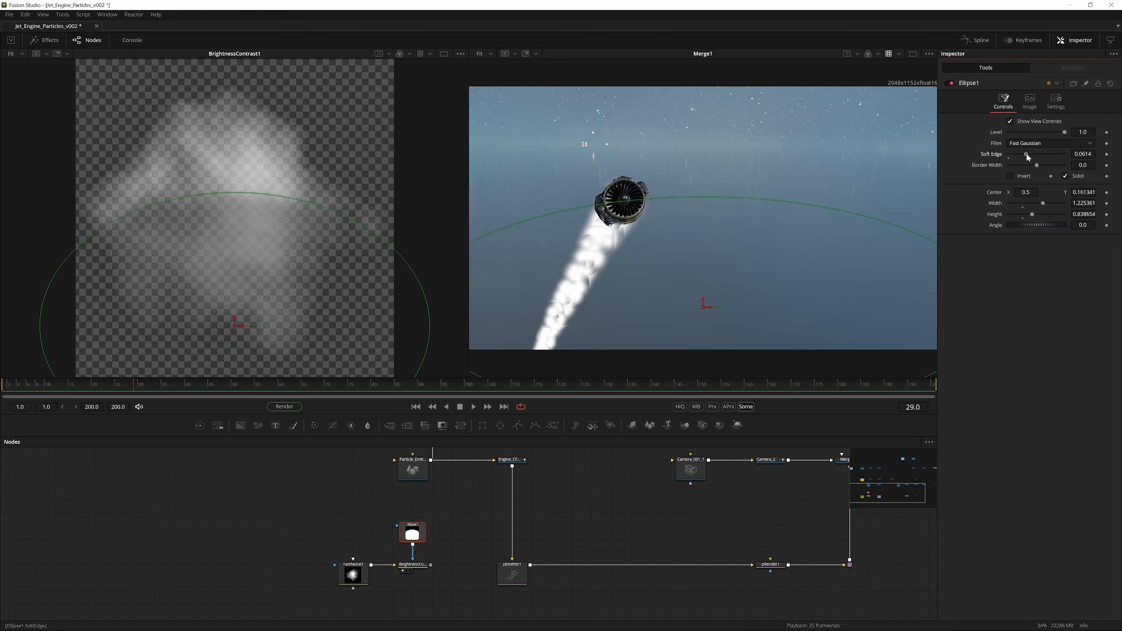
# Select pEmitter1 and play the animation to examine how the masked noise sprite evolves
pyautogui.click(512, 573)
pyautogui.press('space')
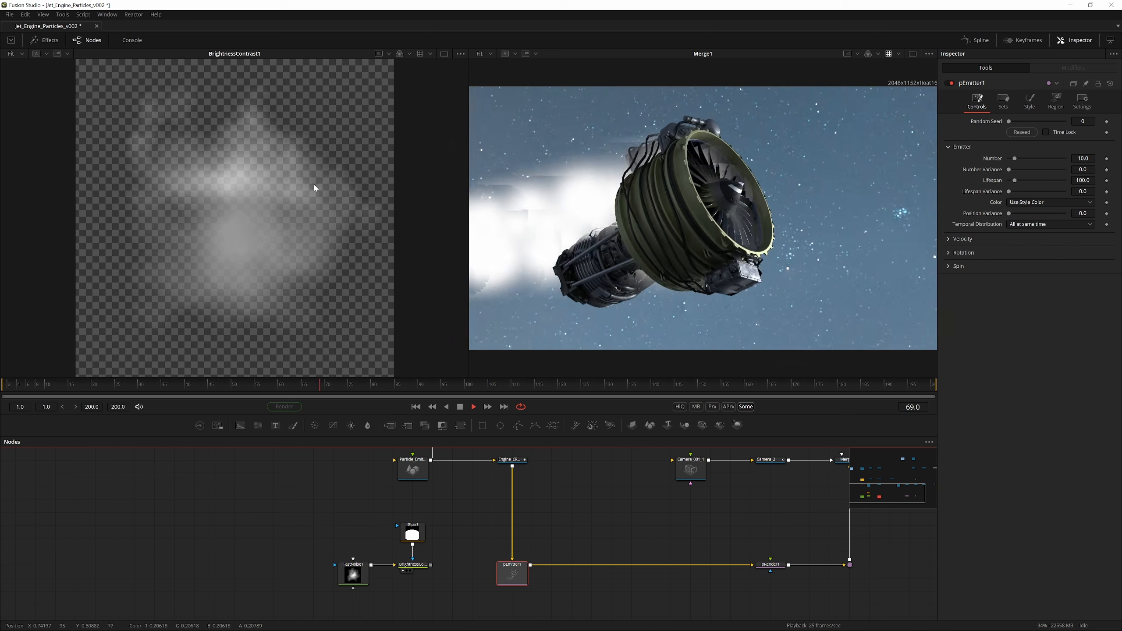
pyautogui.press('space')
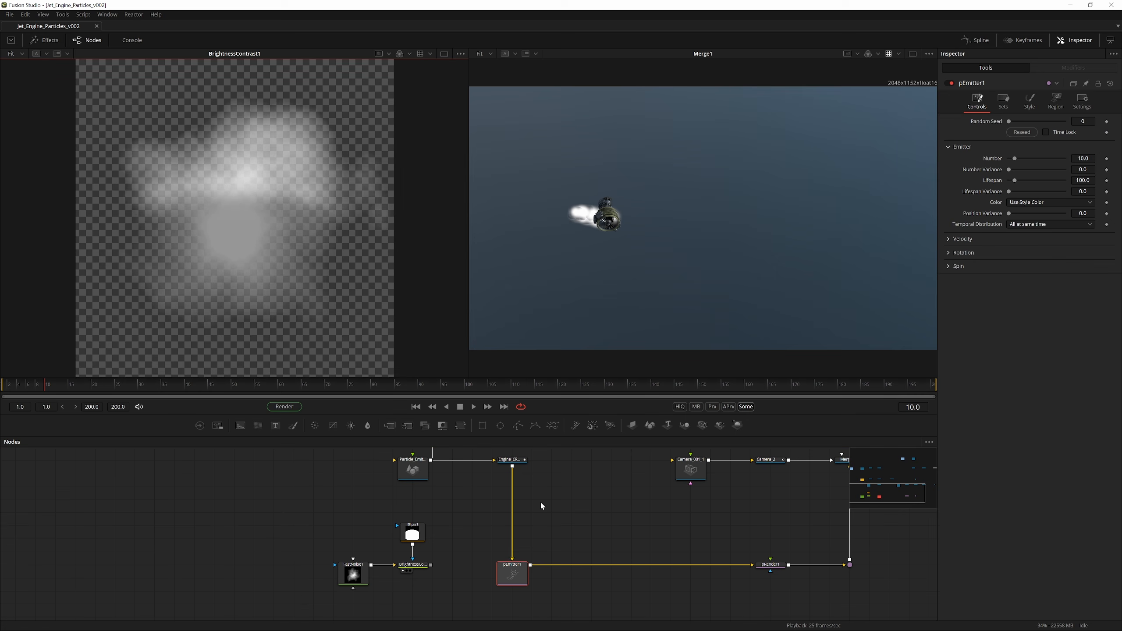
# Set the pEmitter1 particle style to Bitmap and feed it the BrightnessContrast1 output as the style bitmap
pyautogui.click(1030, 102)
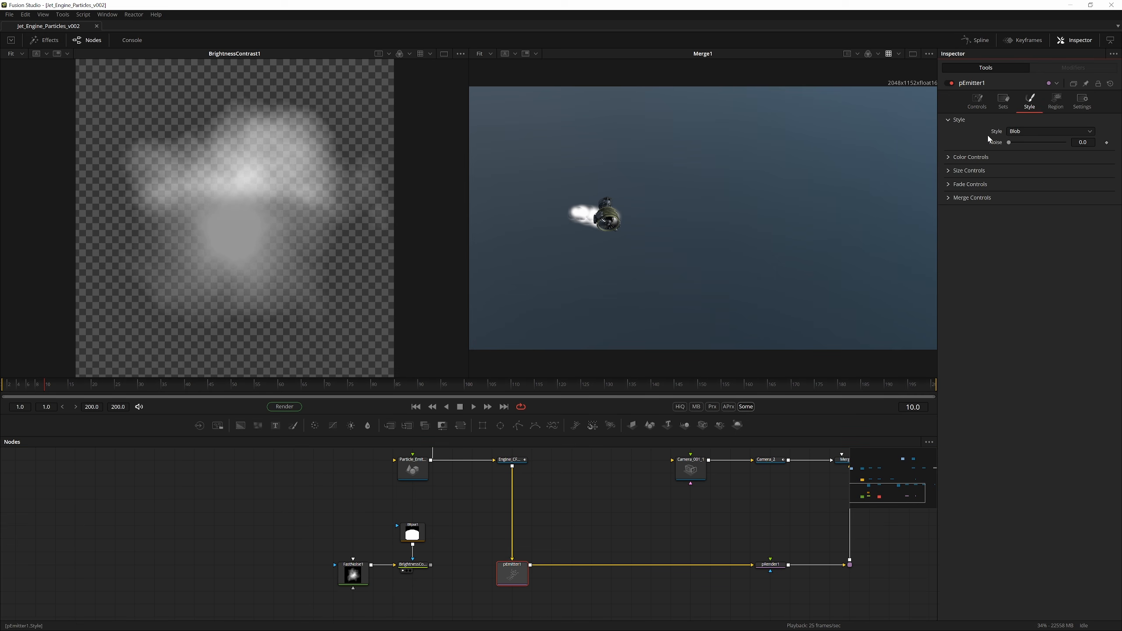
pyautogui.click(1019, 133)
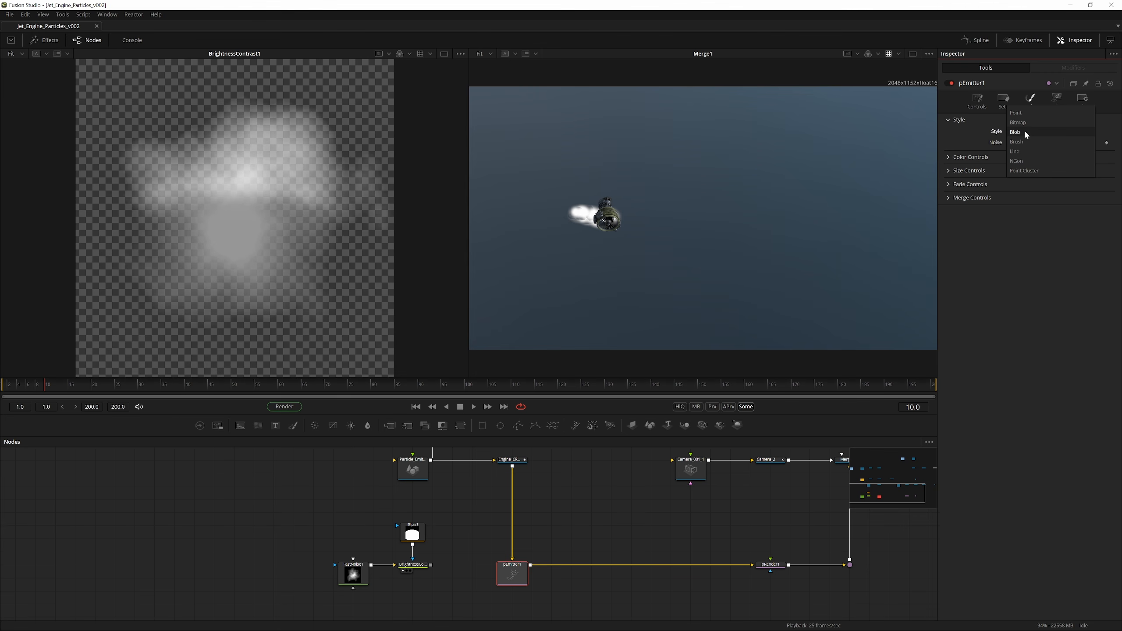
pyautogui.click(1018, 122)
pyautogui.moveTo(431, 565); pyautogui.dragTo(513, 571)
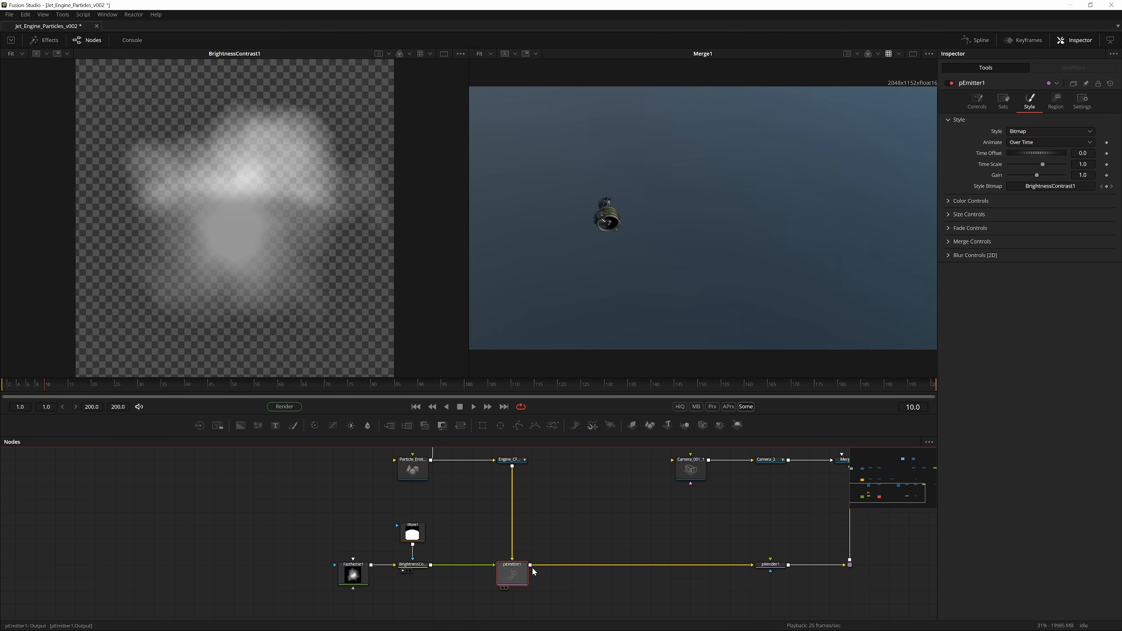
# Play the animation and examine the bitmap smoke trail up close in the Merge1 view
pyautogui.press('space')
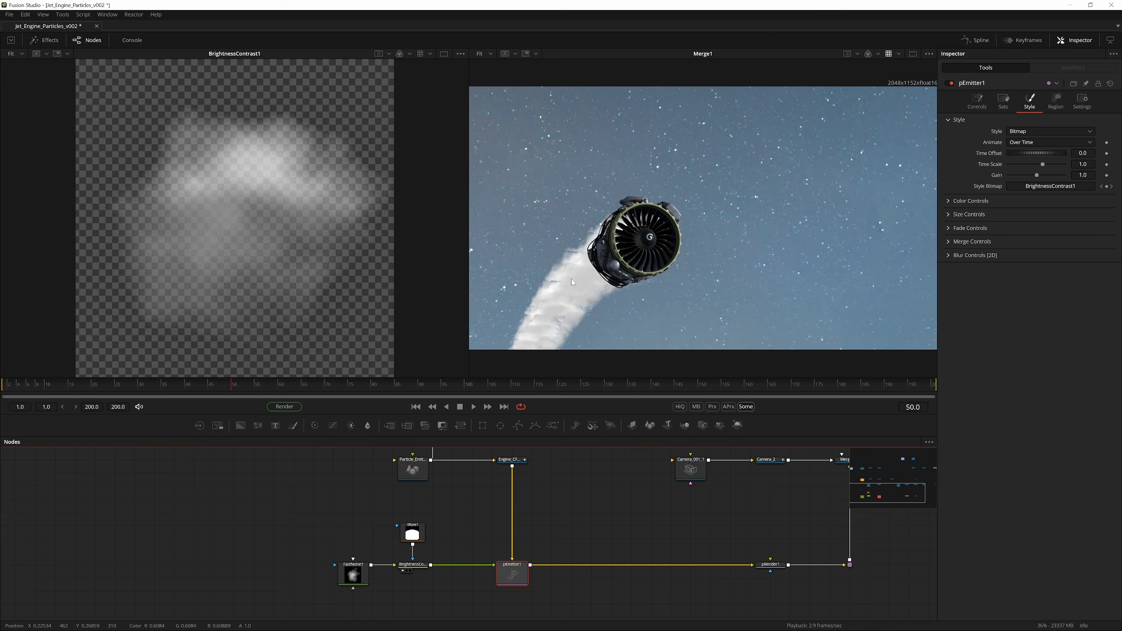
pyautogui.scroll(10, 572, 279)
pyautogui.scroll(-10, 601, 270)
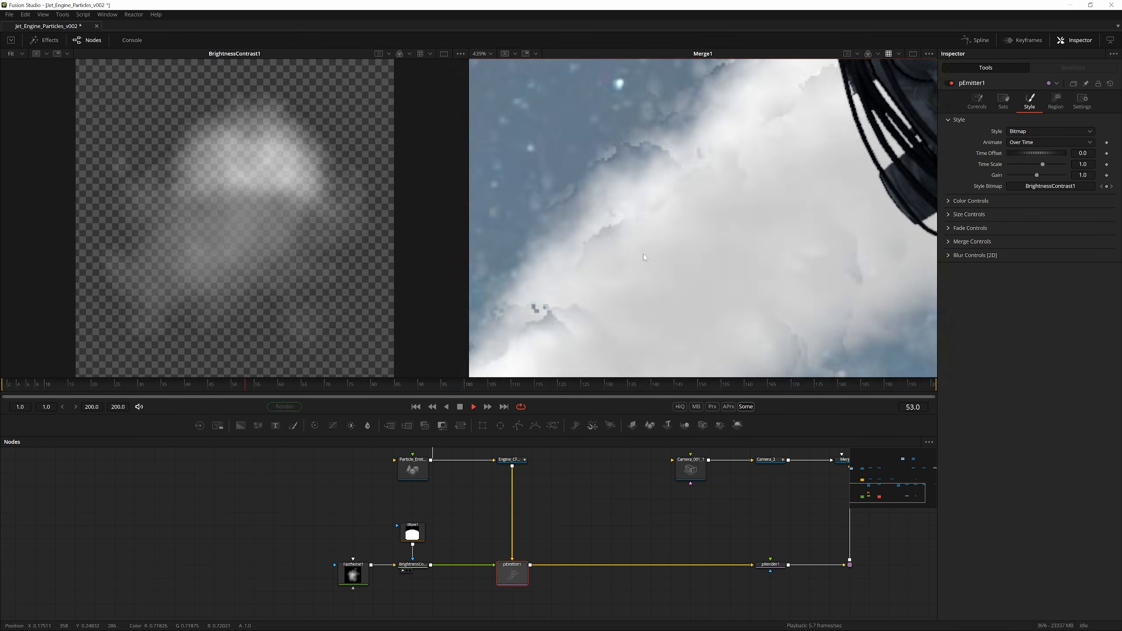
pyautogui.hotkey('ctrl', 'f')
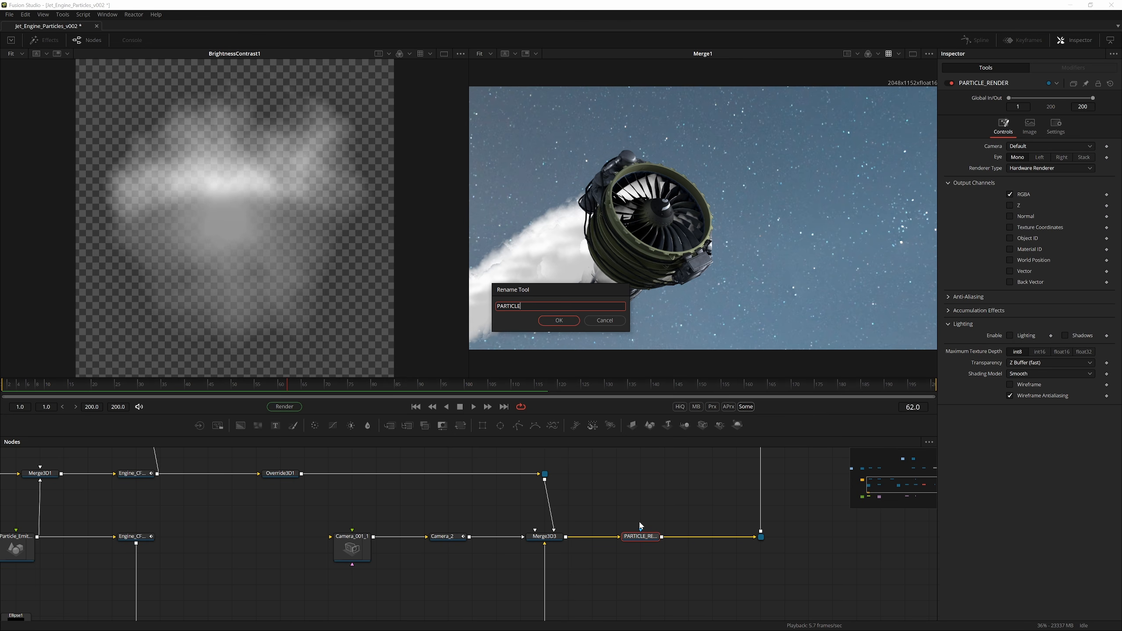
# Rename the particle renderer to PARTICLES_R and set its maximum texture depth to float16 and transparency to Quick Sort
pyautogui.press('Return')
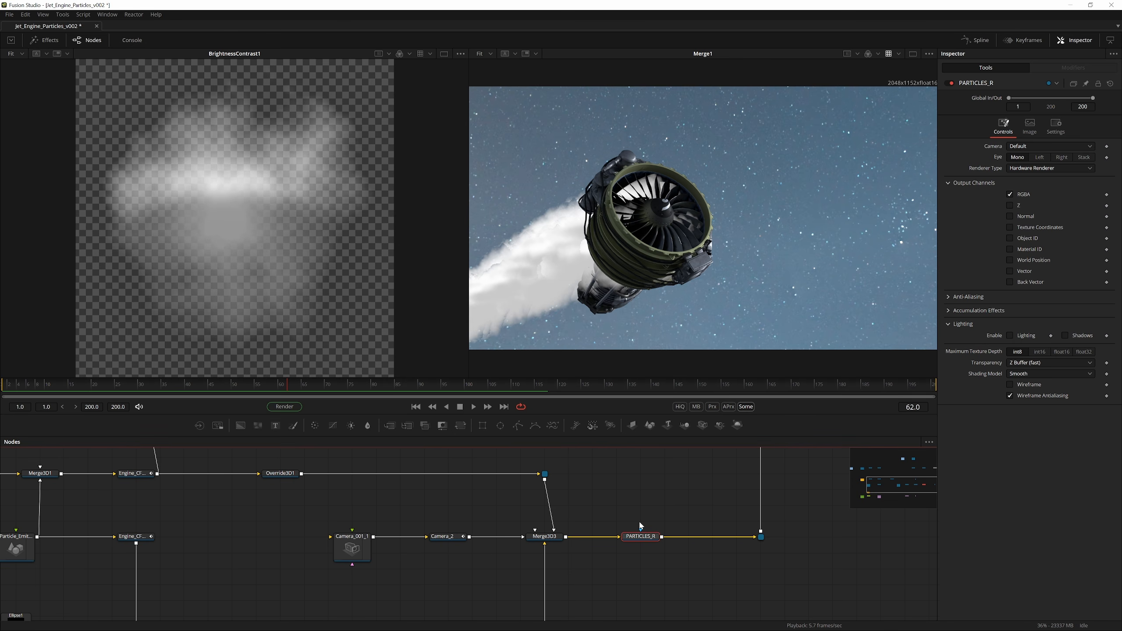
pyautogui.hotkey('ctrl', 's')
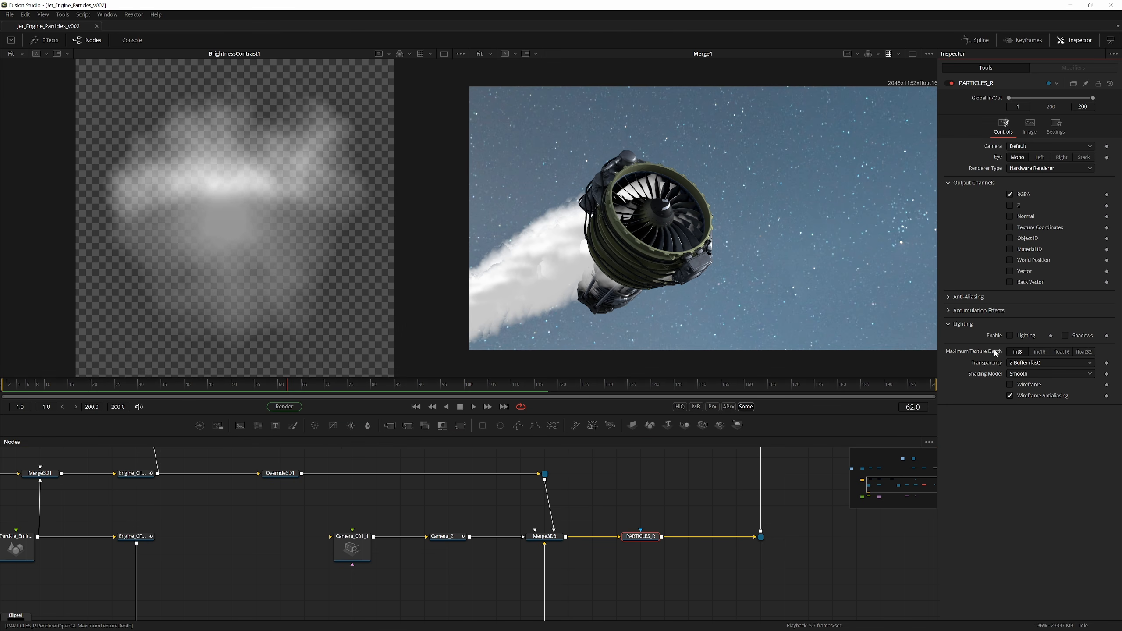
pyautogui.click(1059, 353)
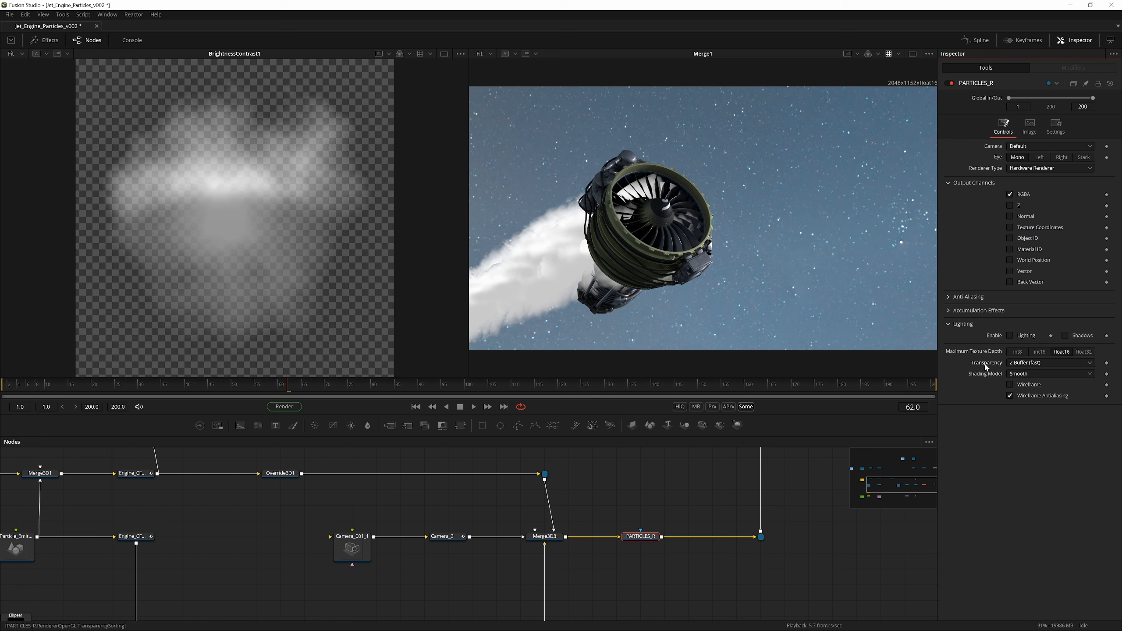
pyautogui.click(1028, 365)
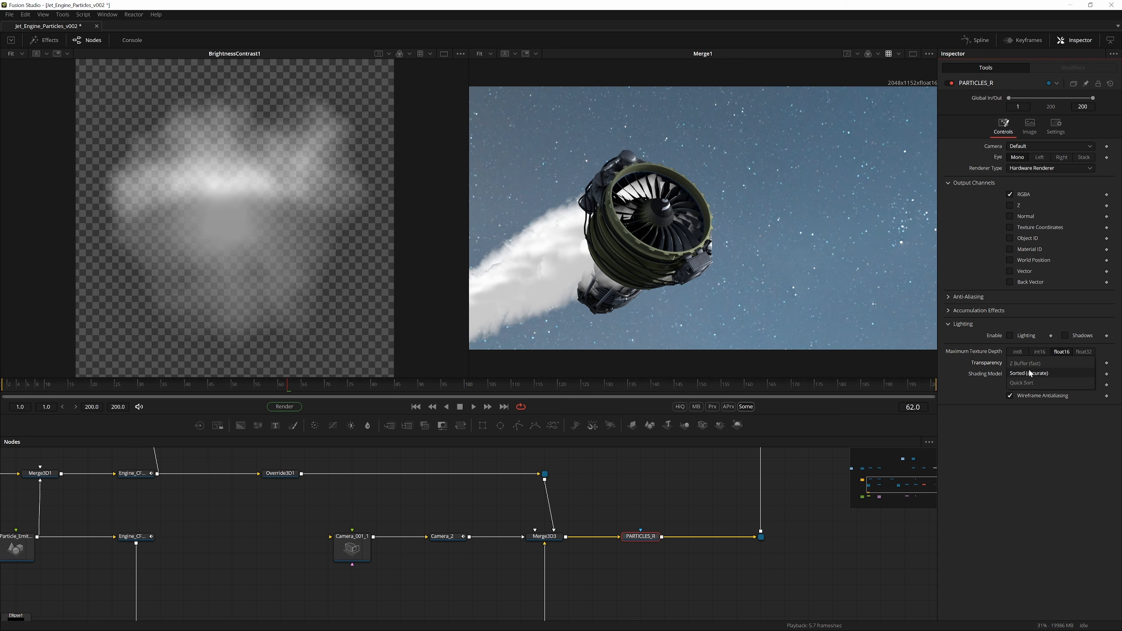
pyautogui.click(1025, 383)
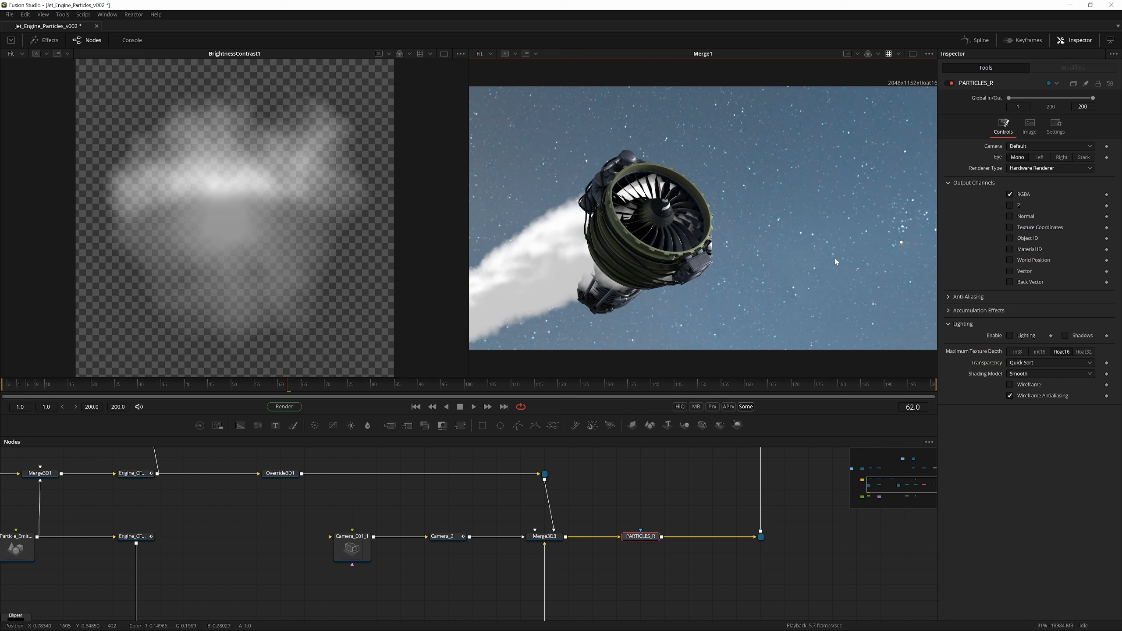
pyautogui.press('space')
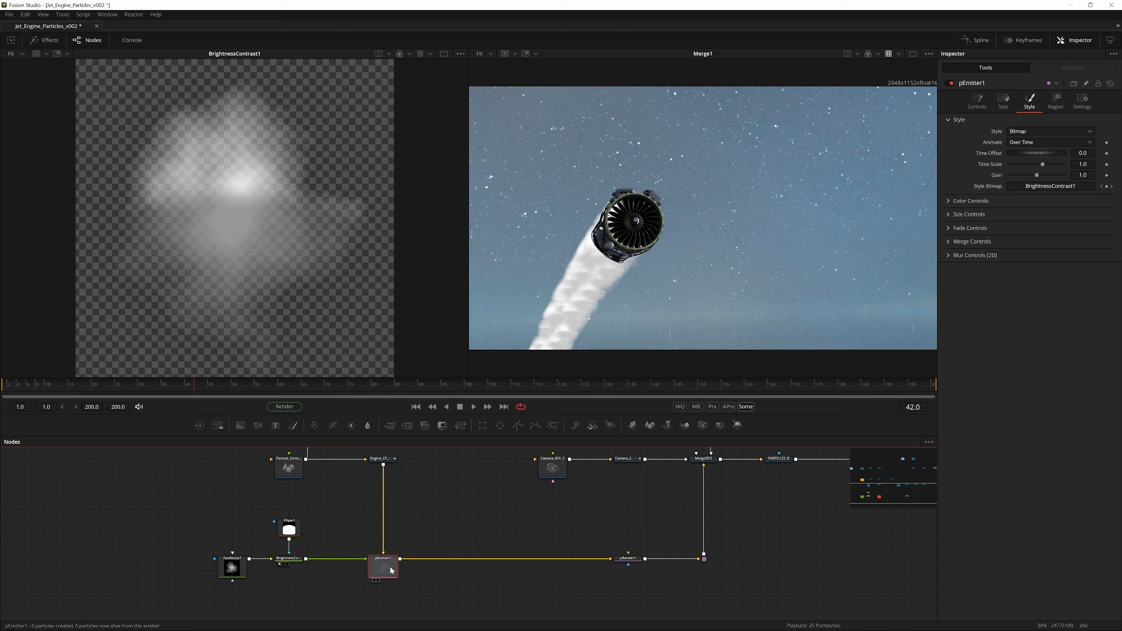
# Rename pEmitter1 to Smoke_Emitter
pyautogui.press('F2')
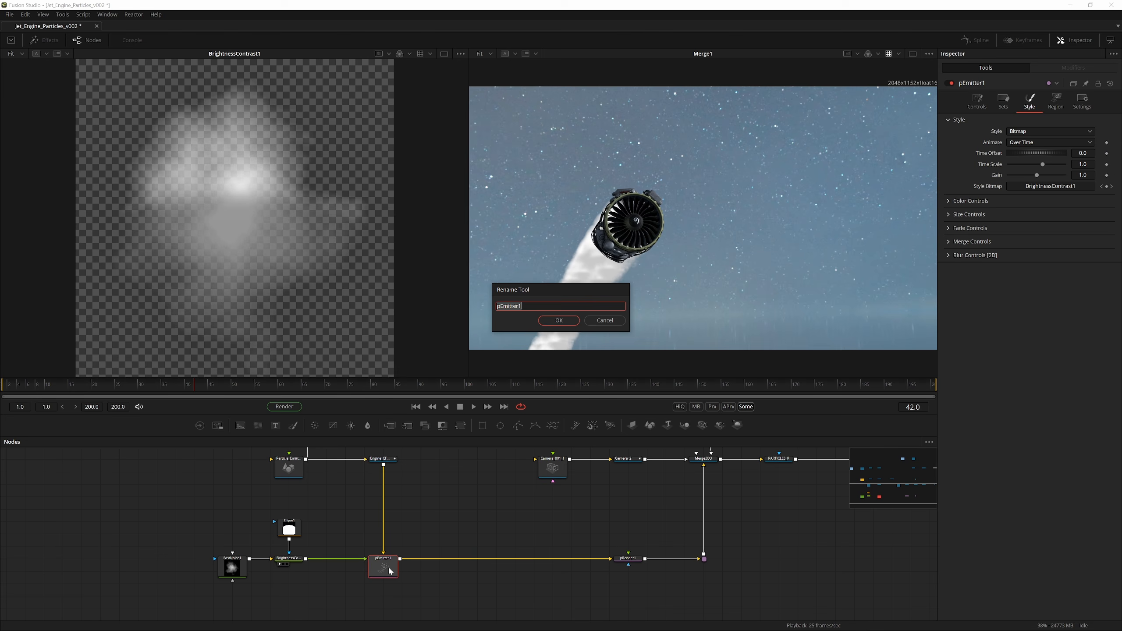
pyautogui.write('Smoke_Emitter')
pyautogui.press('Return')
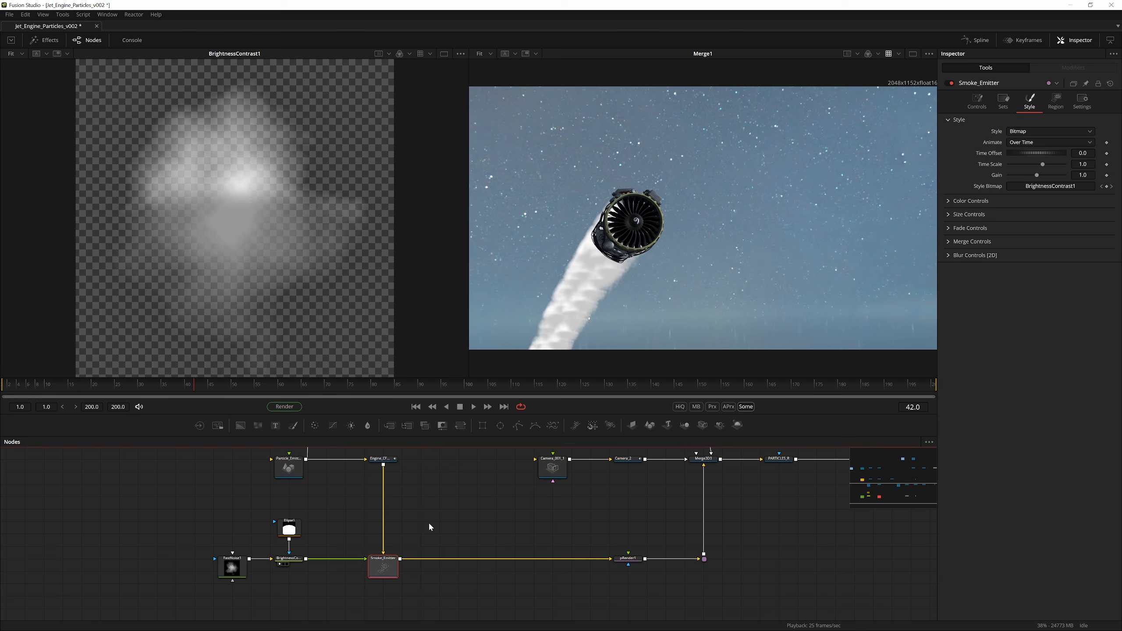
# Set the Smoke_Emitter velocity to 0.126 and its Angle Z to 90
pyautogui.click(979, 112)
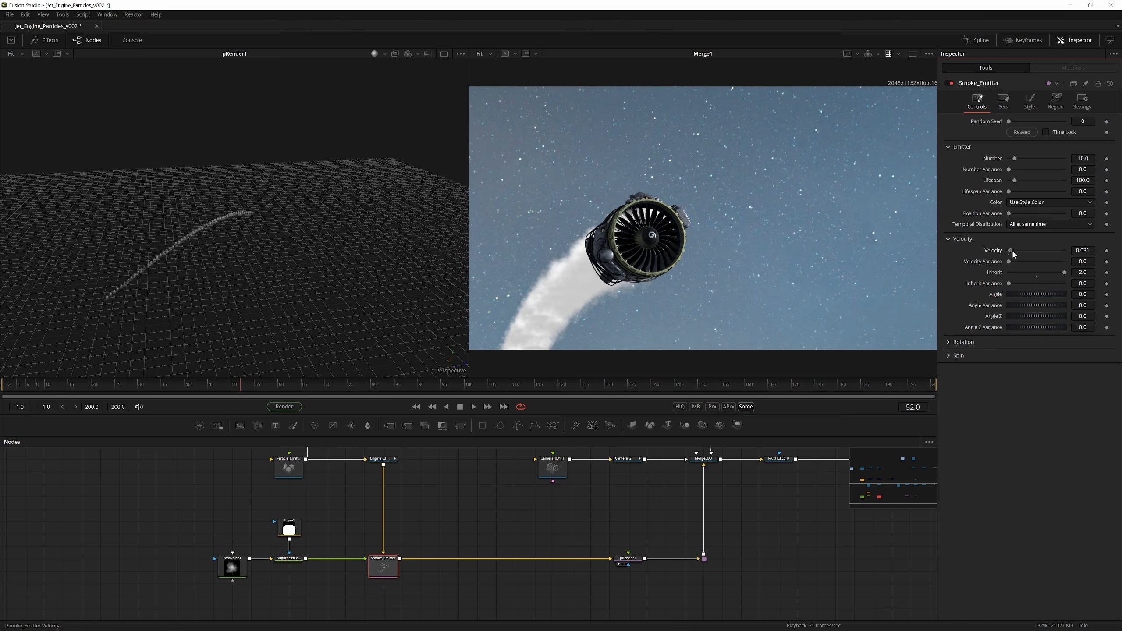
pyautogui.moveTo(1011, 250); pyautogui.dragTo(1014, 251)
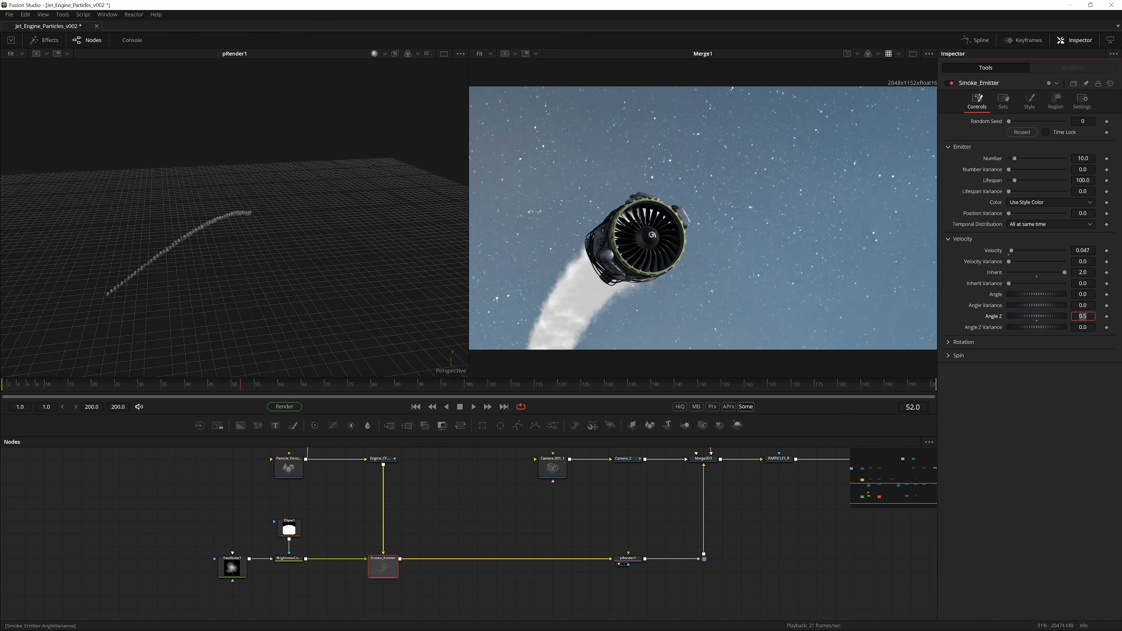
pyautogui.press('Return')
pyautogui.moveTo(1011, 251); pyautogui.dragTo(1015, 251)
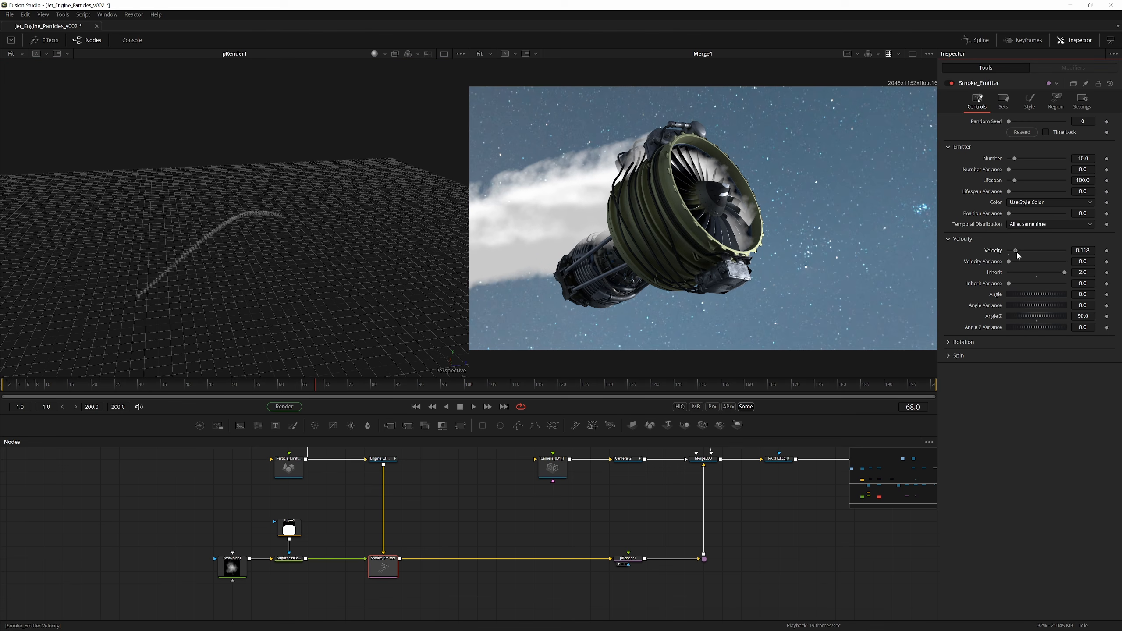
# Play the animation from the first frame, and set Smoke_Emitter's angle variance to 39.1 and Angle Z variance to 28.7
pyautogui.moveTo(535, 385); pyautogui.dragTo(1, 410)
pyautogui.press('space')
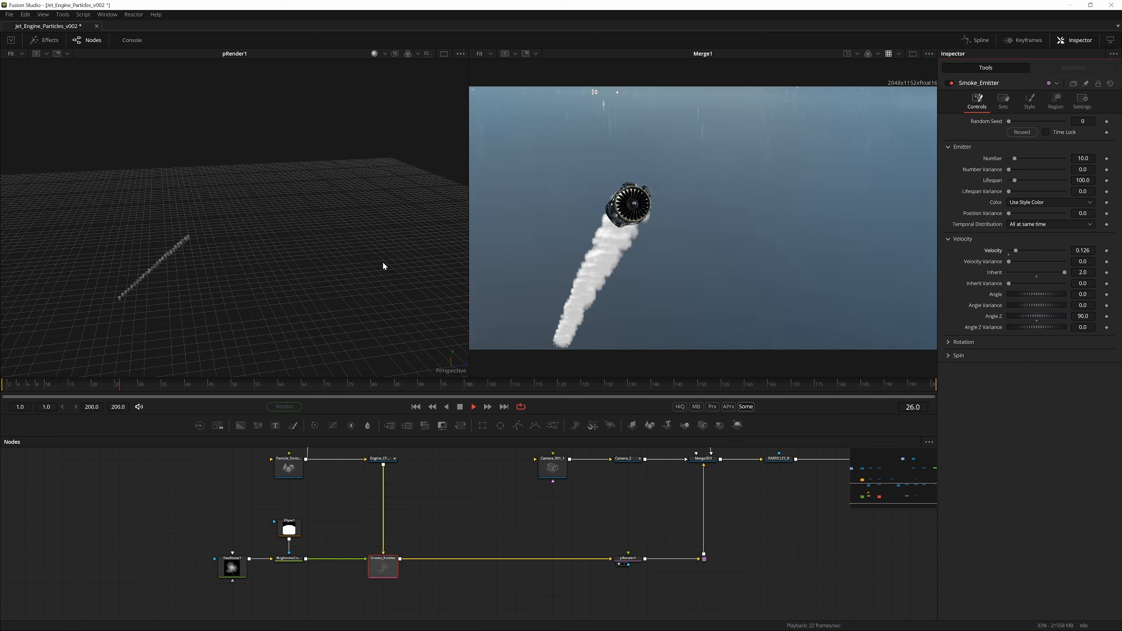
pyautogui.moveTo(286, 270); pyautogui.dragTo(206, 221)
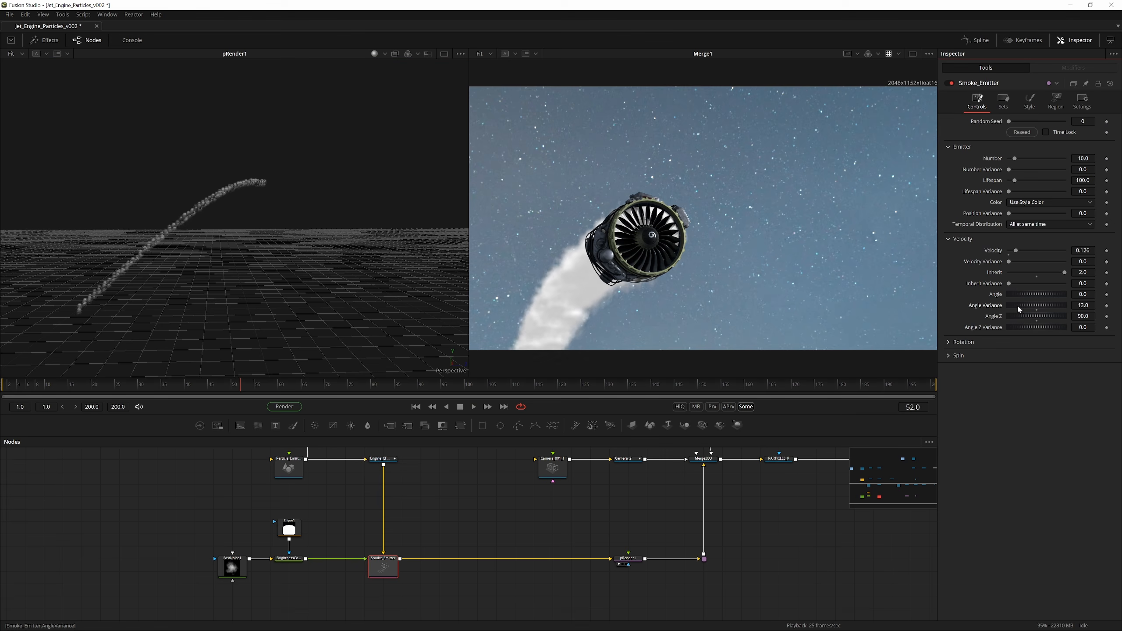
pyautogui.moveTo(1018, 305); pyautogui.dragTo(1021, 305)
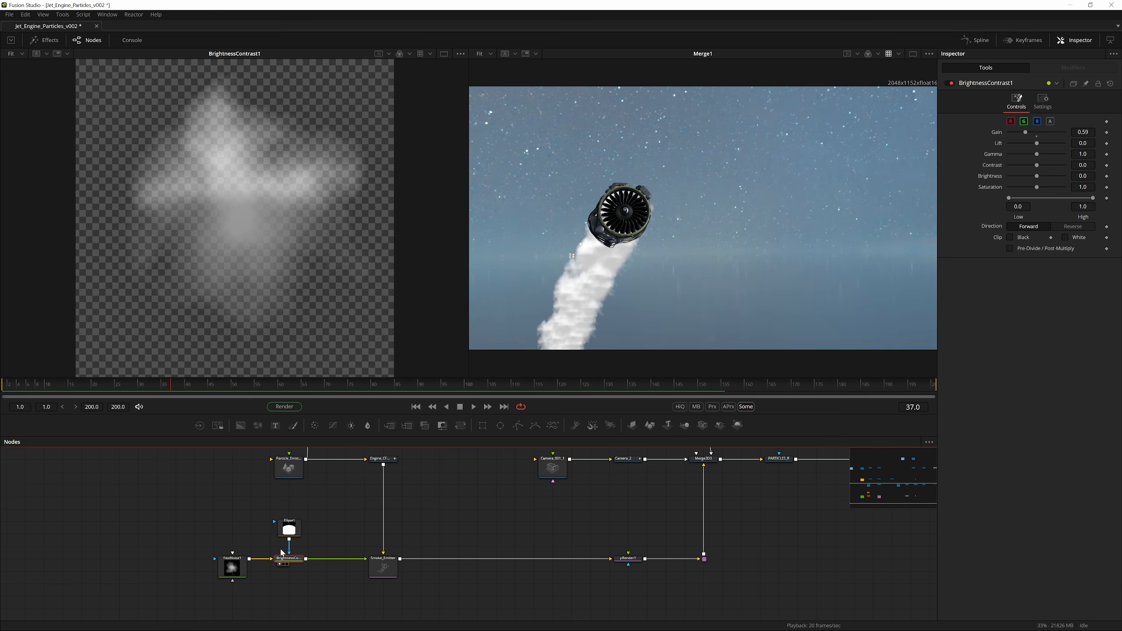
# Move the ellipse mask's center to about X 0.276, Y 0.267 and rotate it to about -74.9 degrees
pyautogui.click(289, 527)
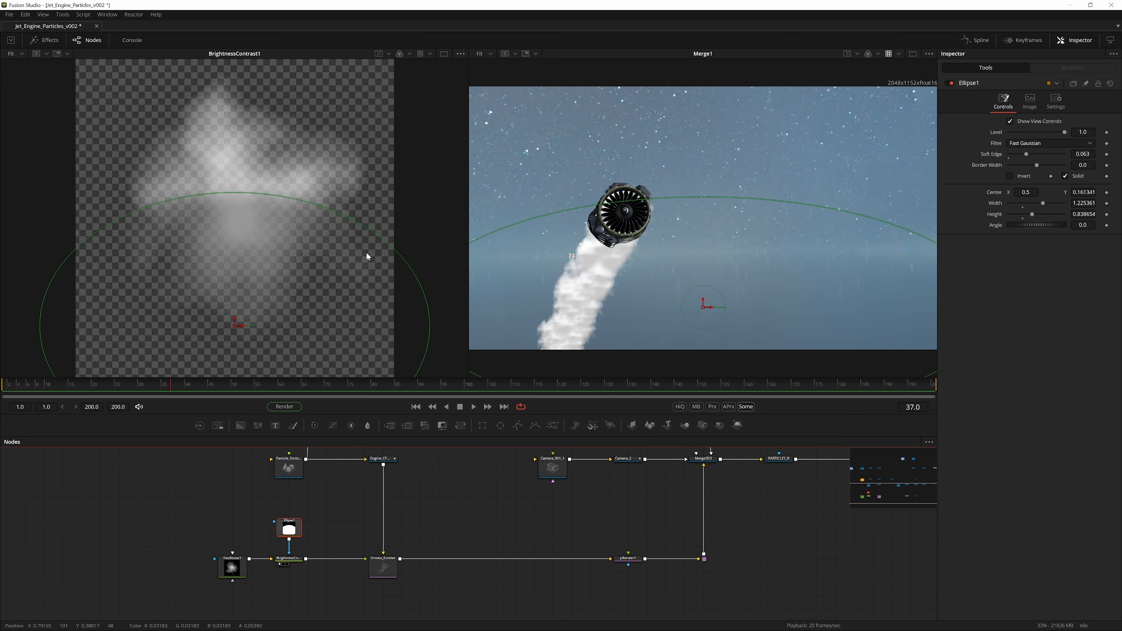
pyautogui.moveTo(253, 319); pyautogui.dragTo(180, 301)
pyautogui.scroll(-1, 233, 250)
pyautogui.scroll(-1, 250, 286)
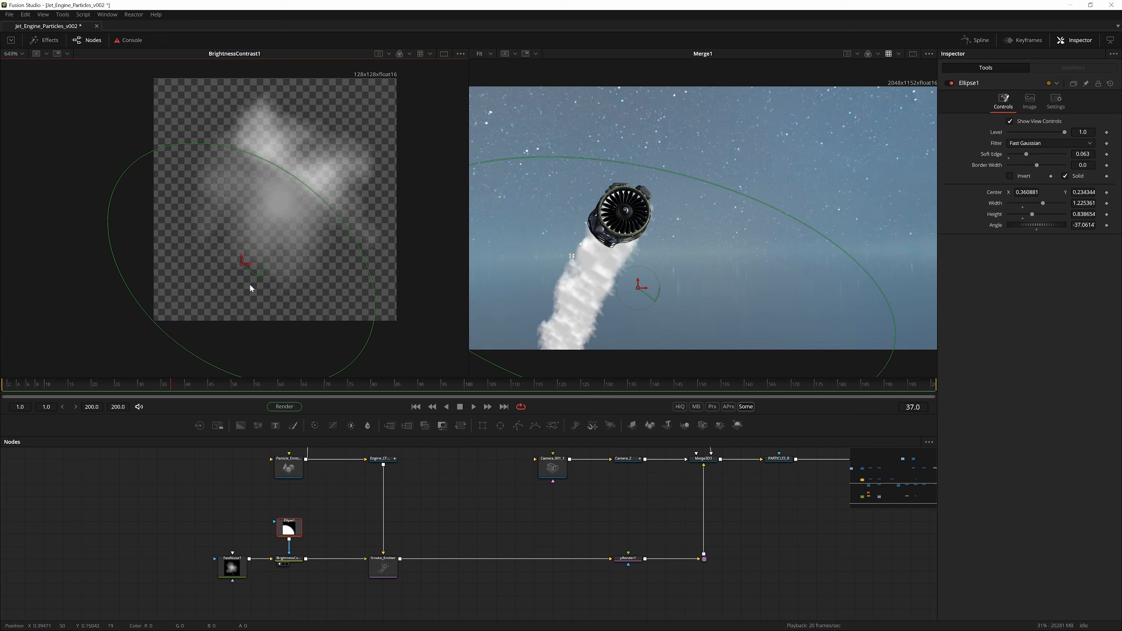
pyautogui.moveTo(250, 287); pyautogui.dragTo(221, 256)
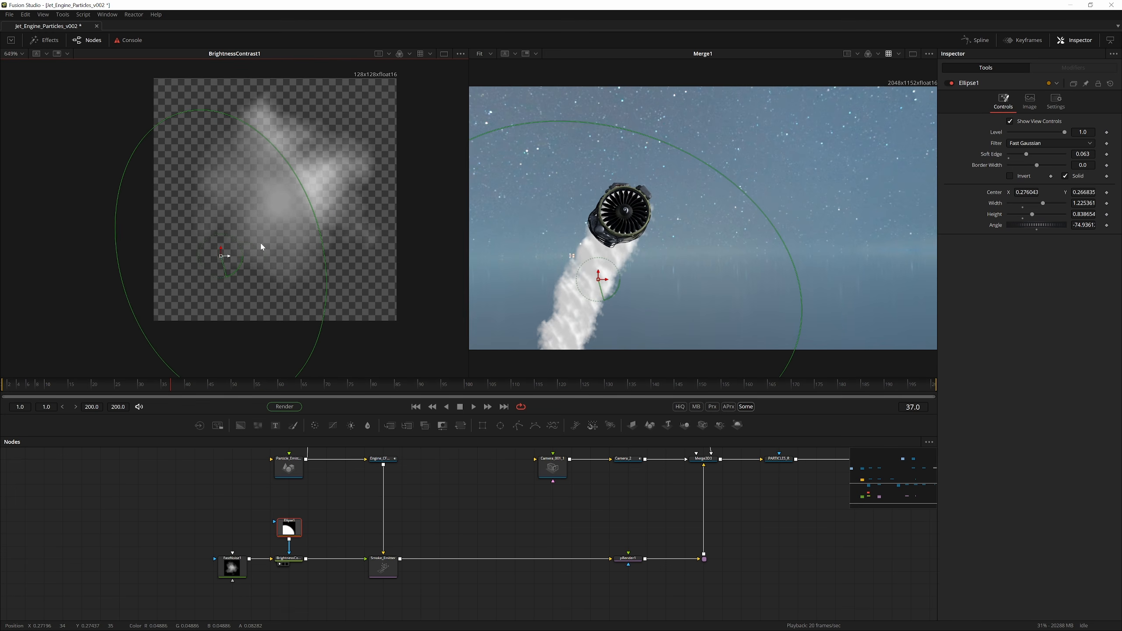
# Raise the ellipse mask's soft edge to 0.2 and nudge its center to about X 0.287, Y 0.272
pyautogui.moveTo(1026, 154); pyautogui.dragTo(1084, 160)
pyautogui.rightClick(1091, 162)
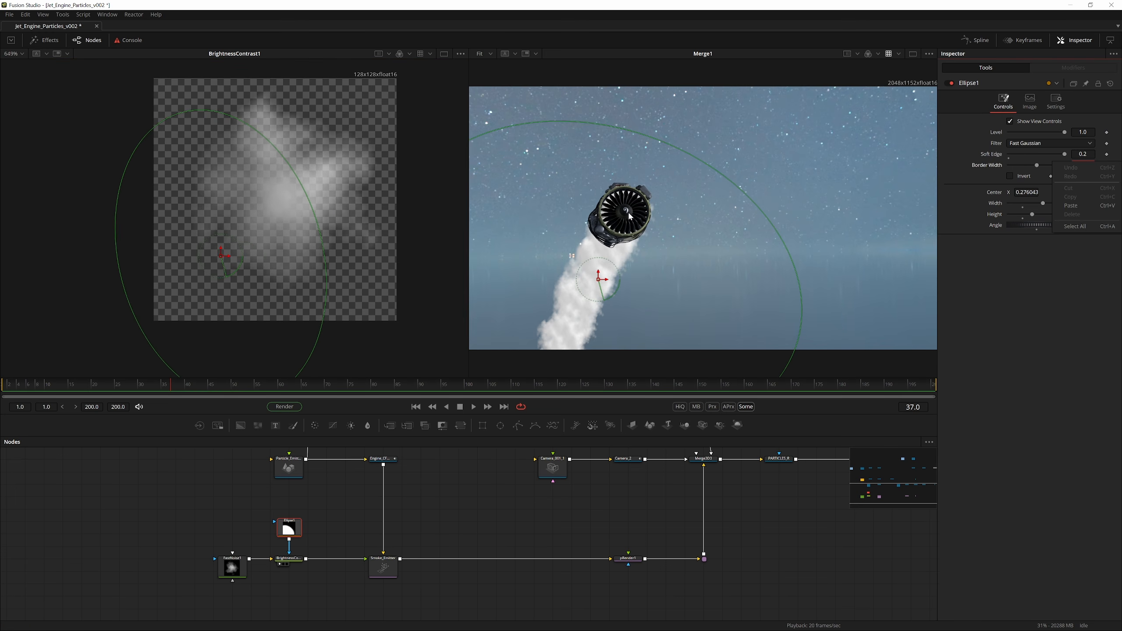
pyautogui.moveTo(221, 257); pyautogui.dragTo(224, 256)
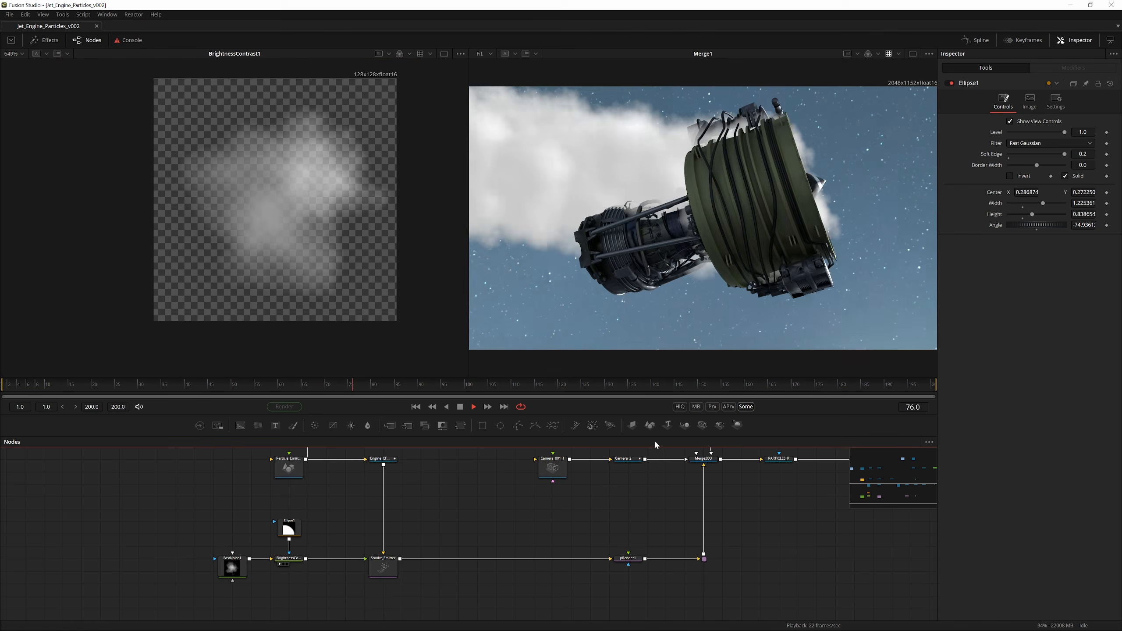
# Set Smoke_Emitter's particle size to 0.0166, its size variance to 0.1024 and its size to velocity to 0.024
pyautogui.moveTo(486, 504); pyautogui.dragTo(416, 516)
pyautogui.click(309, 574)
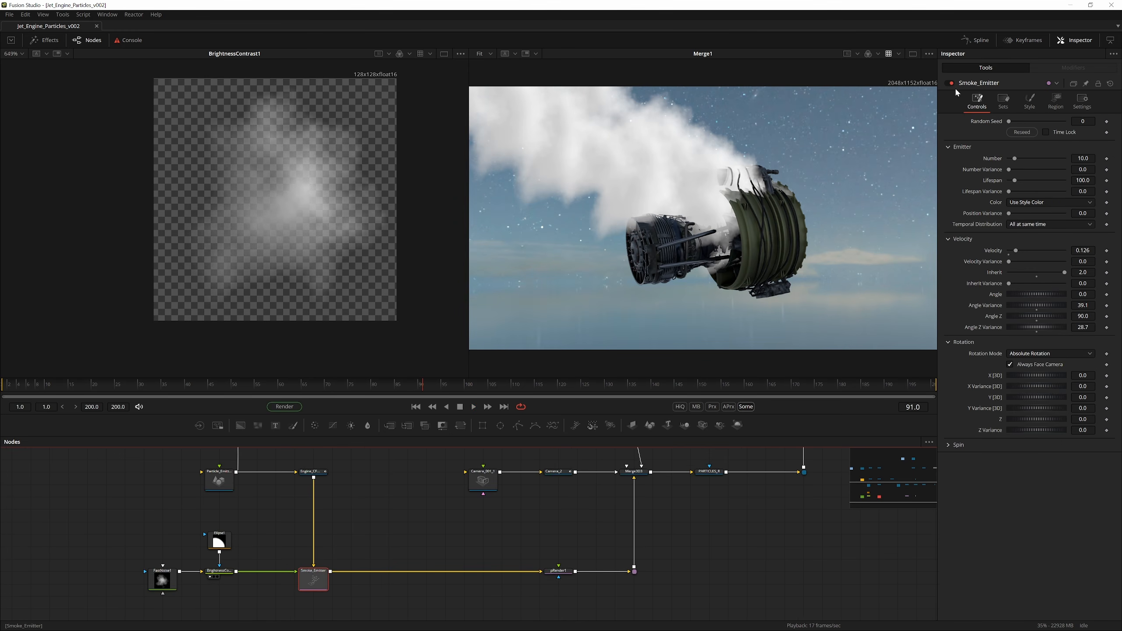
pyautogui.click(1029, 107)
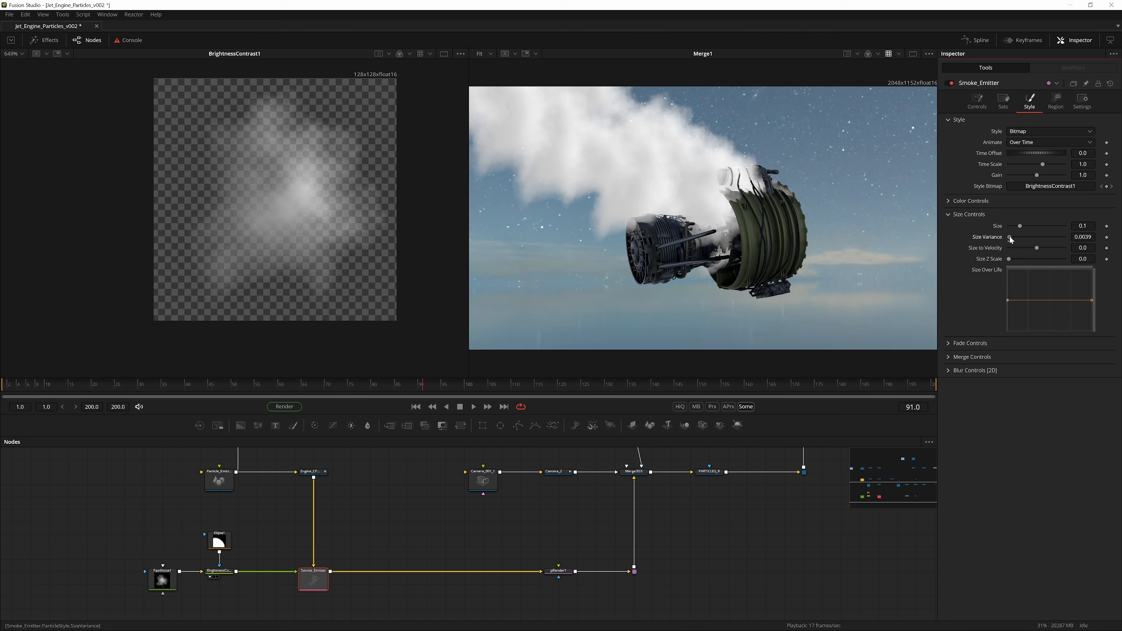
pyautogui.moveTo(1012, 240)
pyautogui.mouseDown()
pyautogui.moveTo(1040, 247)
pyautogui.moveTo(1035, 256)
pyautogui.moveTo(1010, 226)
pyautogui.moveTo(1022, 239)
pyautogui.mouseUp()
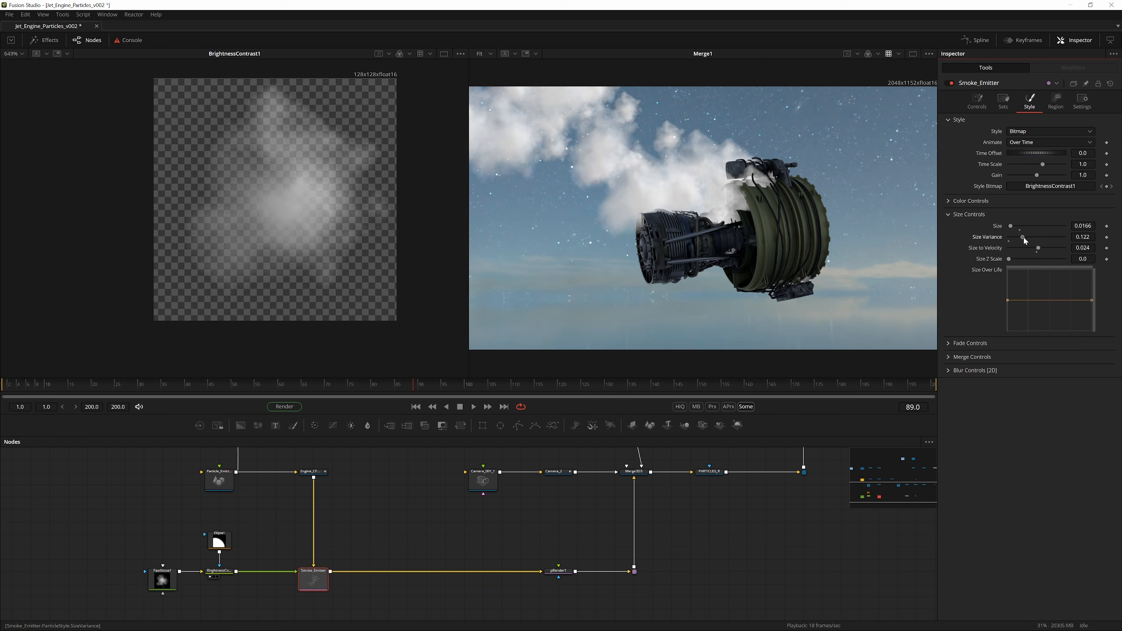
# Set the number of particles emitted by Smoke_Emitter to 50
pyautogui.click(981, 105)
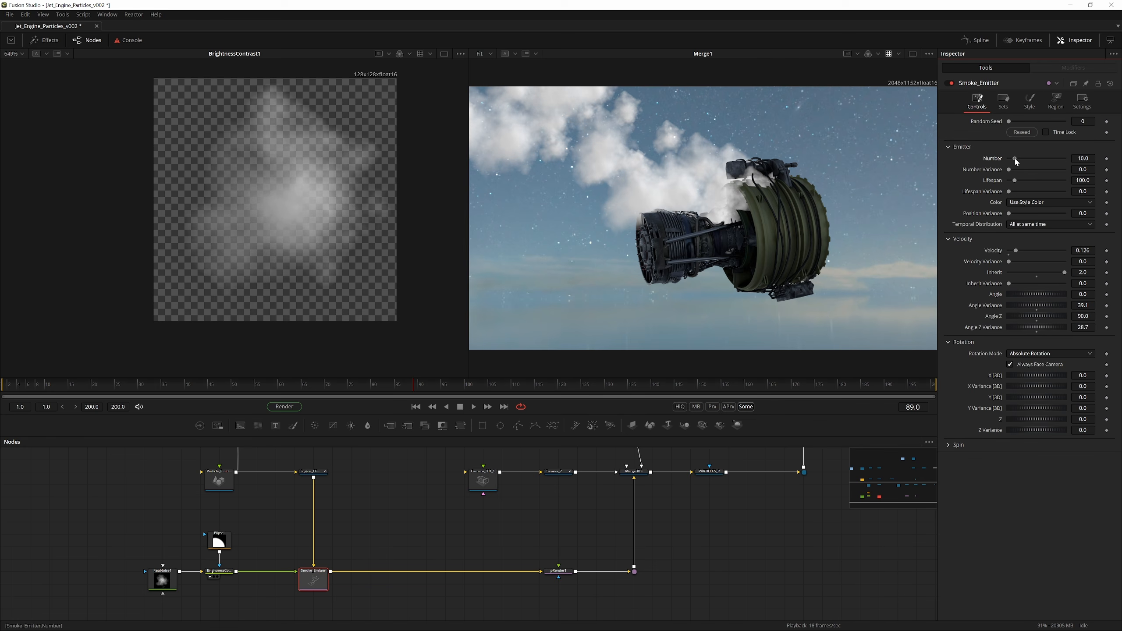
pyautogui.moveTo(1015, 161); pyautogui.dragTo(1029, 162)
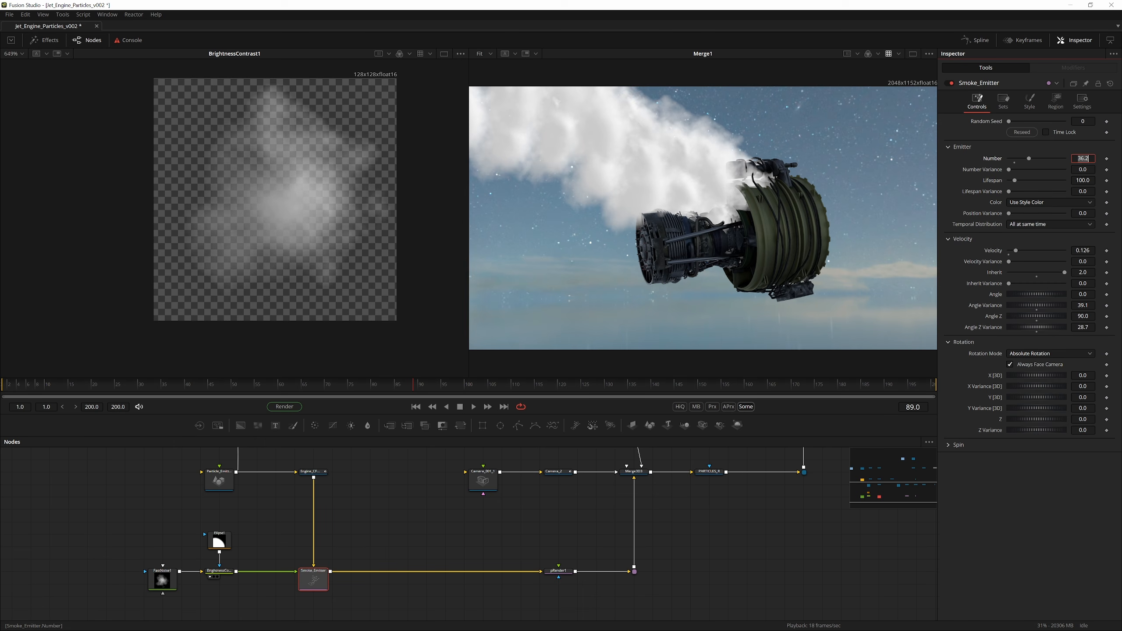
pyautogui.press('Return')
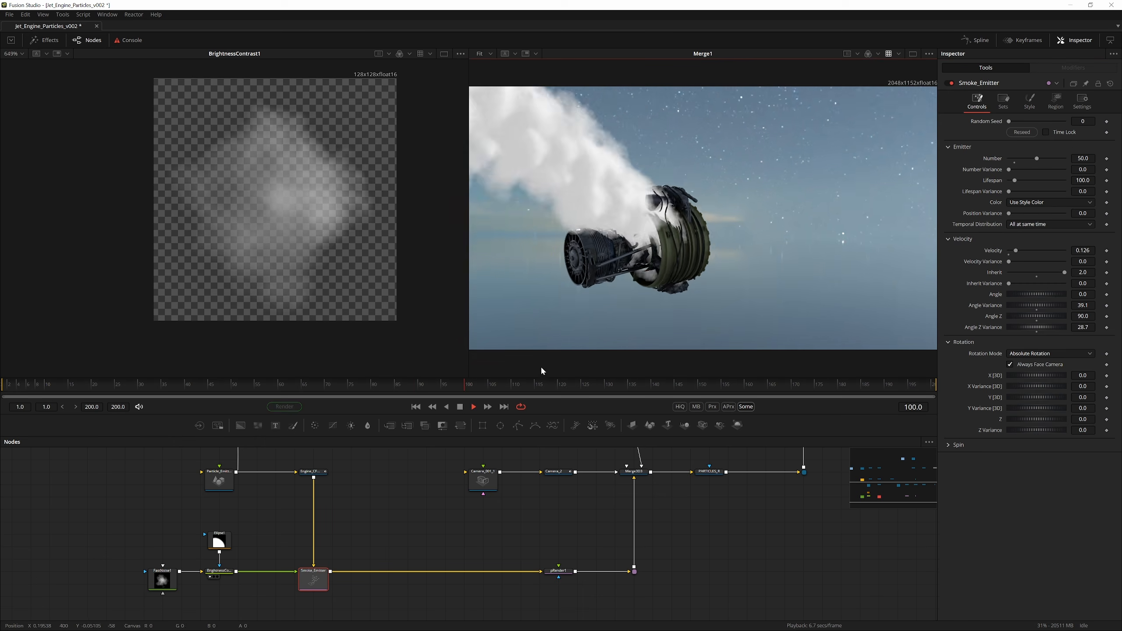
# Play the animation from the first frame to check the denser smoke, and save the composition
pyautogui.moveTo(336, 390); pyautogui.dragTo(1, 407)
pyautogui.press('space')
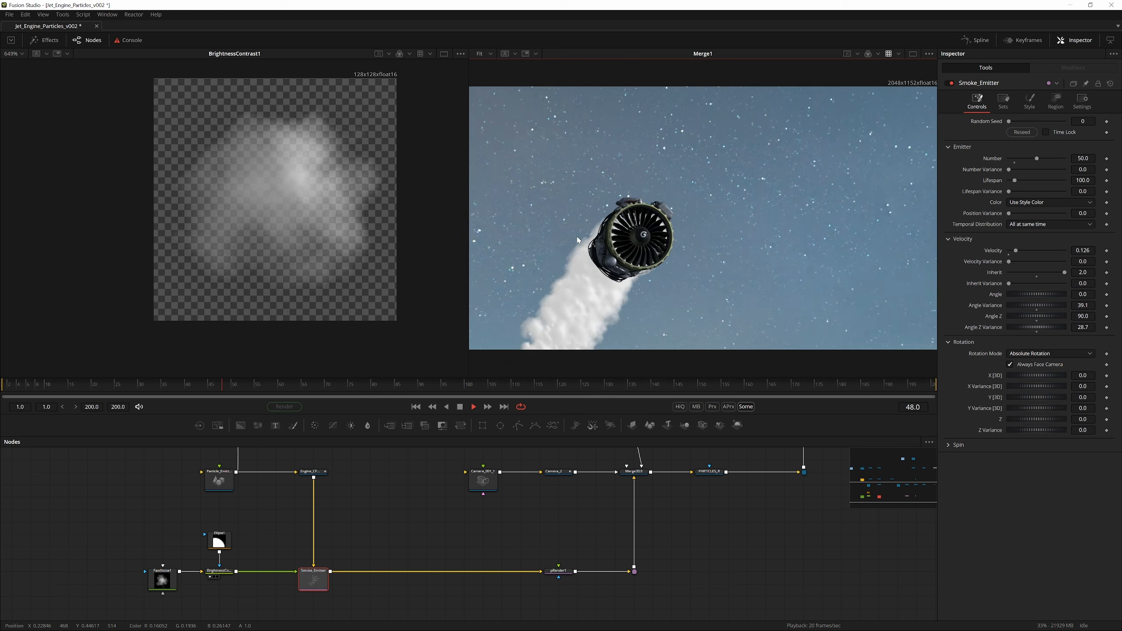
pyautogui.press('space')
pyautogui.hotkey('ctrl', 's')
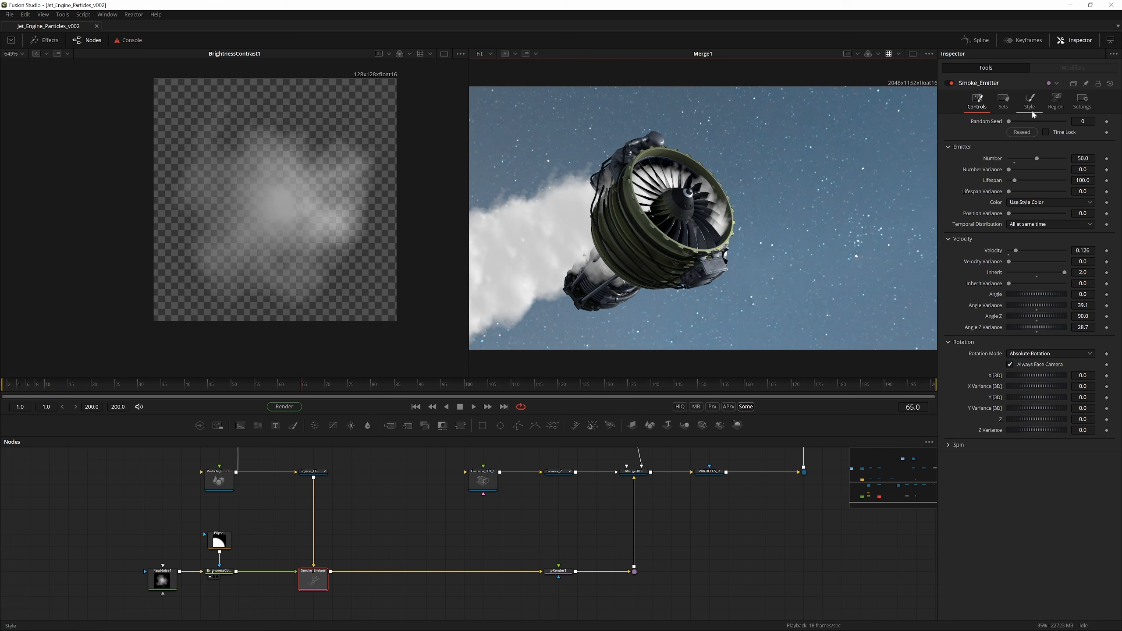
# Try a particle size of 0.0032 with a size variance of 0.0709, and undo the size to velocity of 0.05
pyautogui.click(1030, 102)
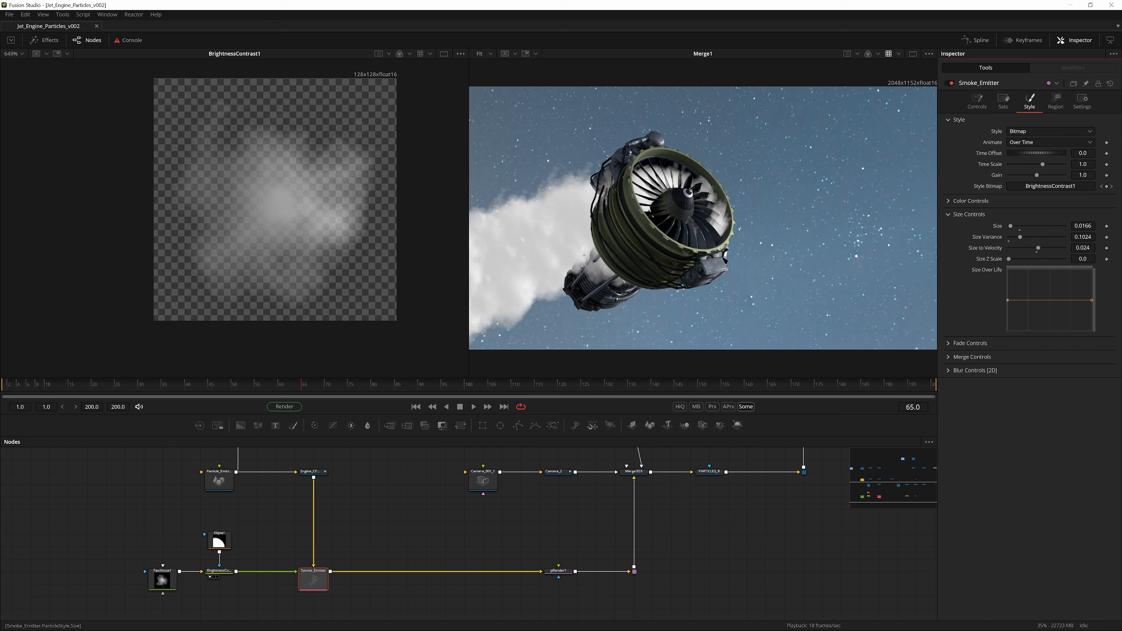
pyautogui.moveTo(1020, 237); pyautogui.dragTo(1009, 226)
pyautogui.press('space')
pyautogui.press('space')
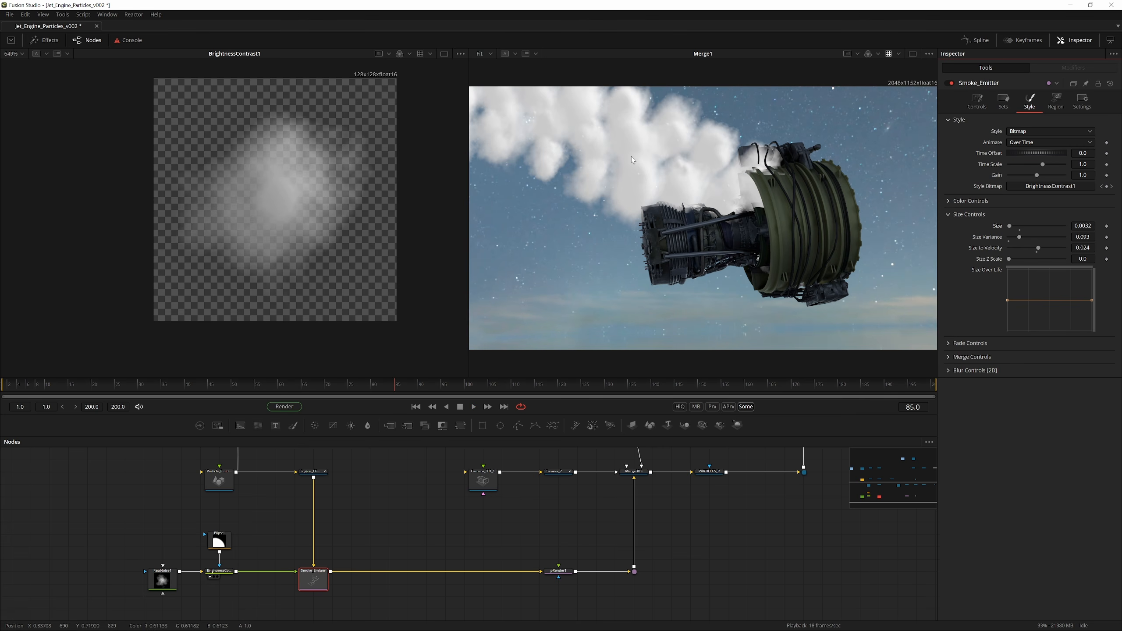
pyautogui.moveTo(397, 387)
pyautogui.mouseDown()
pyautogui.moveTo(369, 387)
pyautogui.moveTo(391, 385)
pyautogui.mouseUp()
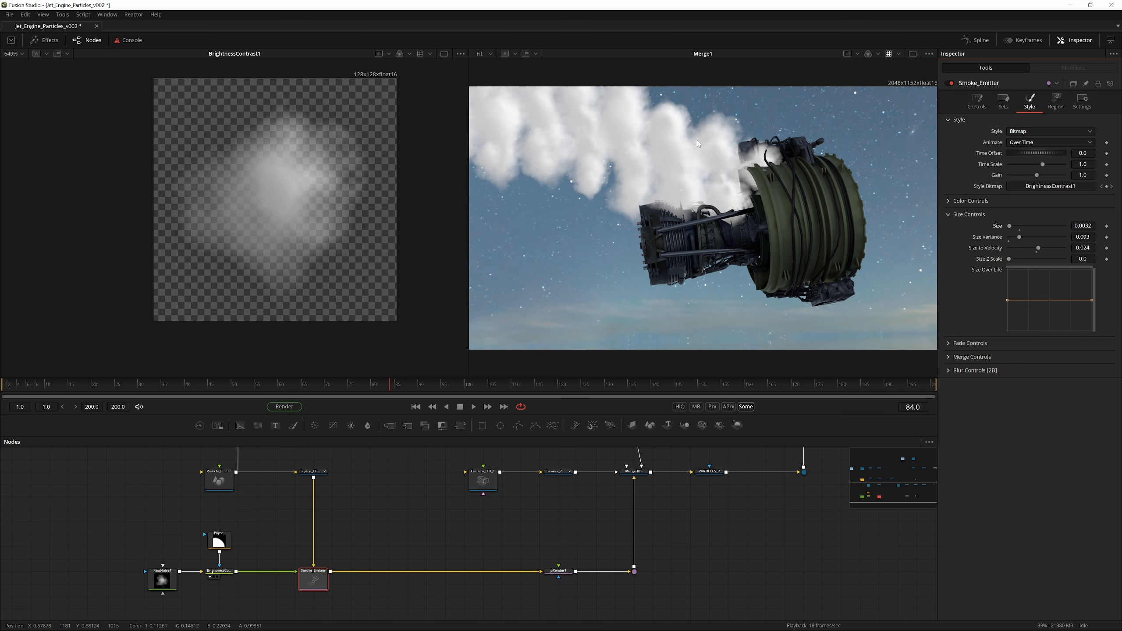
pyautogui.click(1042, 250)
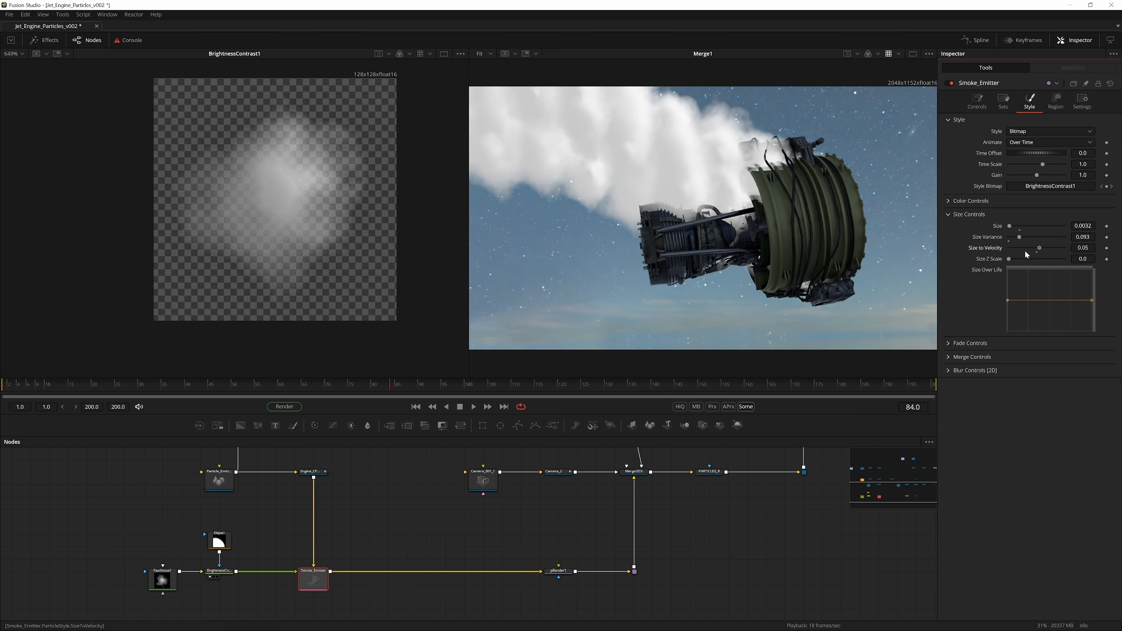
pyautogui.hotkey('ctrl', 'z')
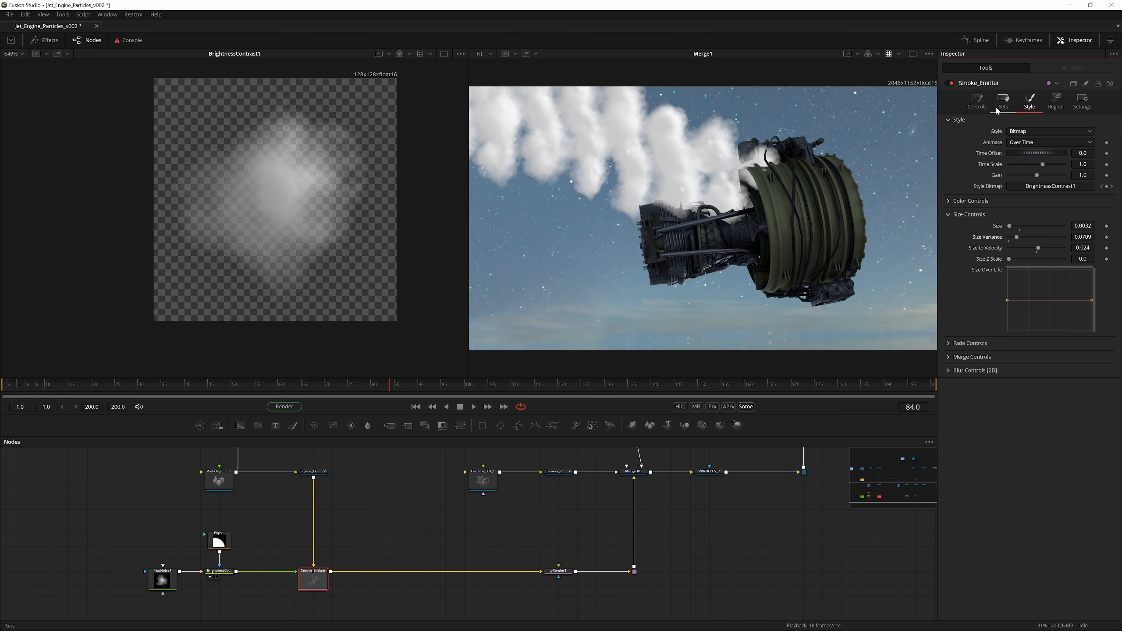
# Make Smoke_Emitter's temporal distribution randomly distributed, set its position variance to 0.0362, and play the result
pyautogui.click(977, 100)
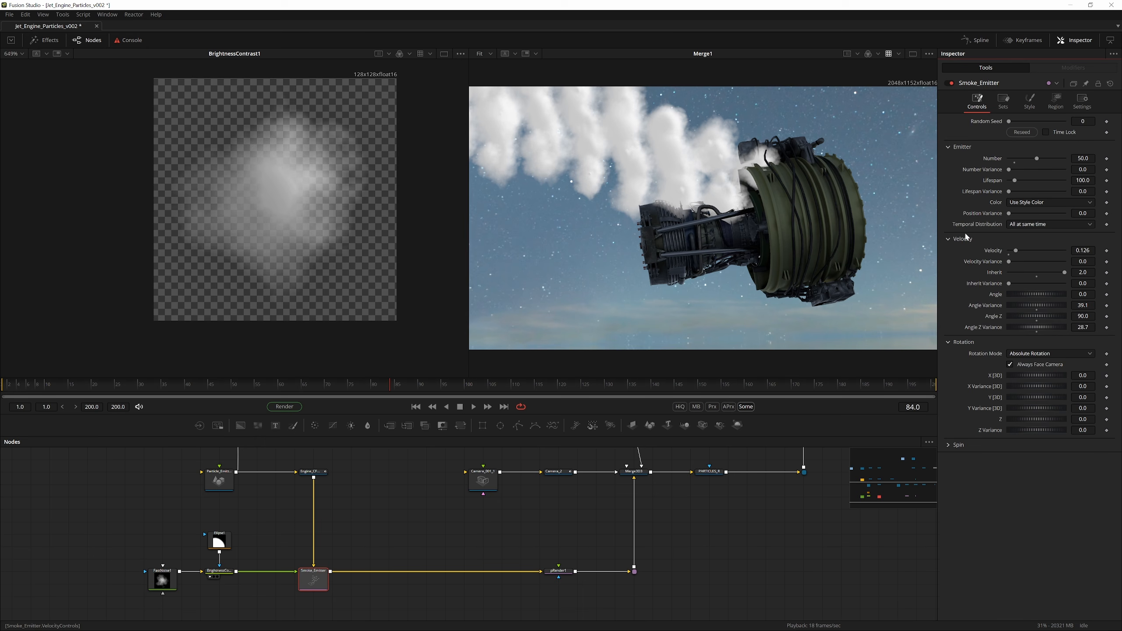
pyautogui.click(1017, 227)
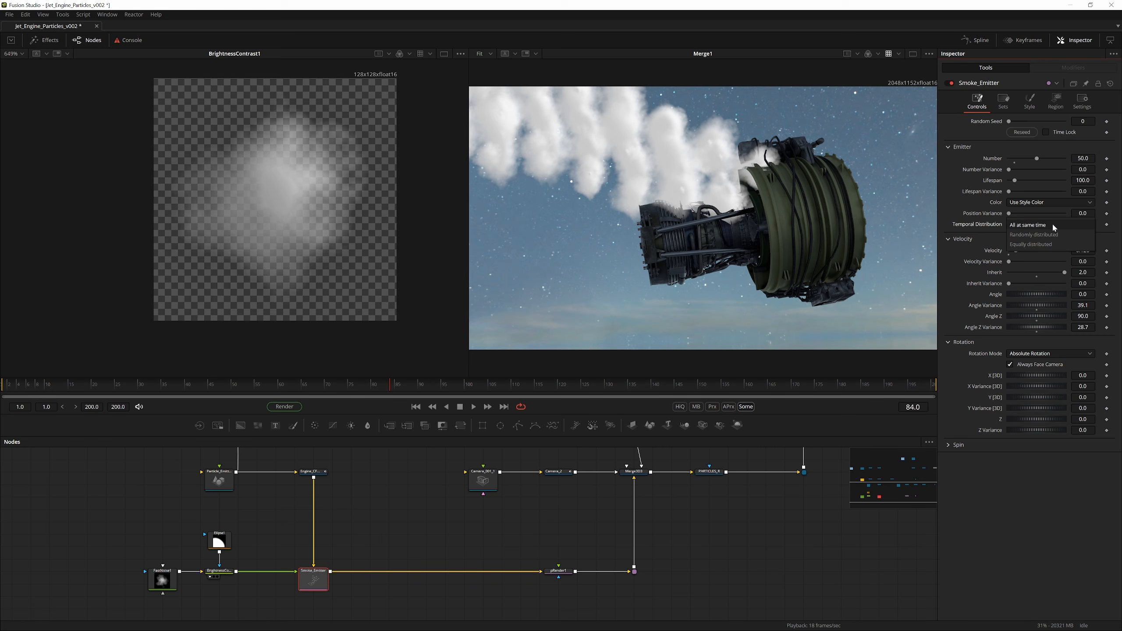
pyautogui.click(1034, 234)
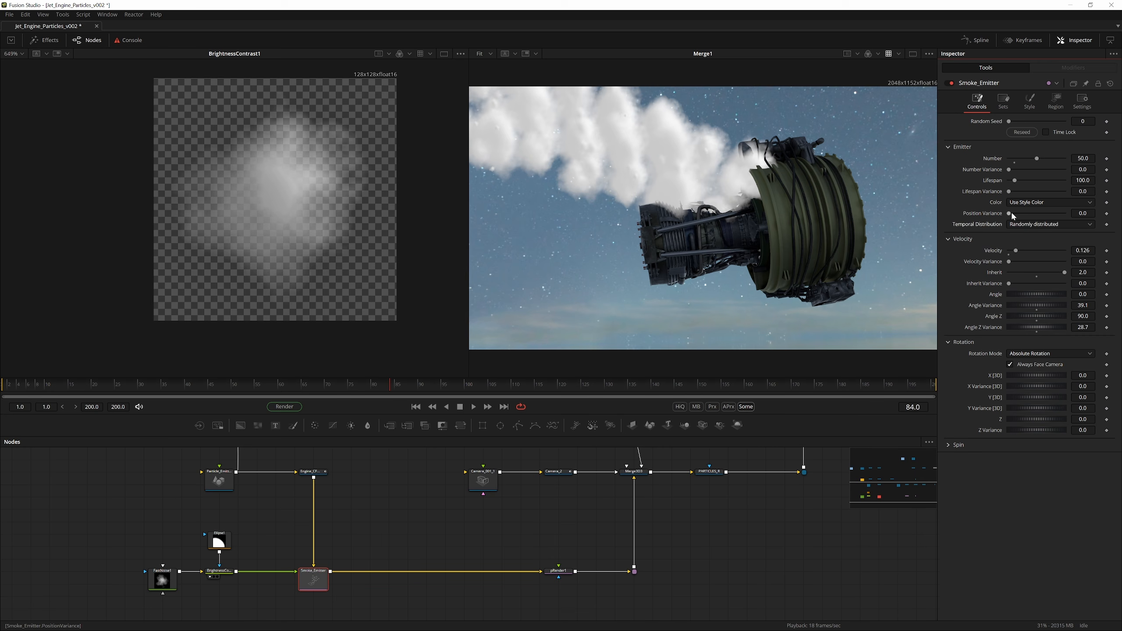
pyautogui.moveTo(1013, 216); pyautogui.dragTo(1028, 214)
pyautogui.press('space')
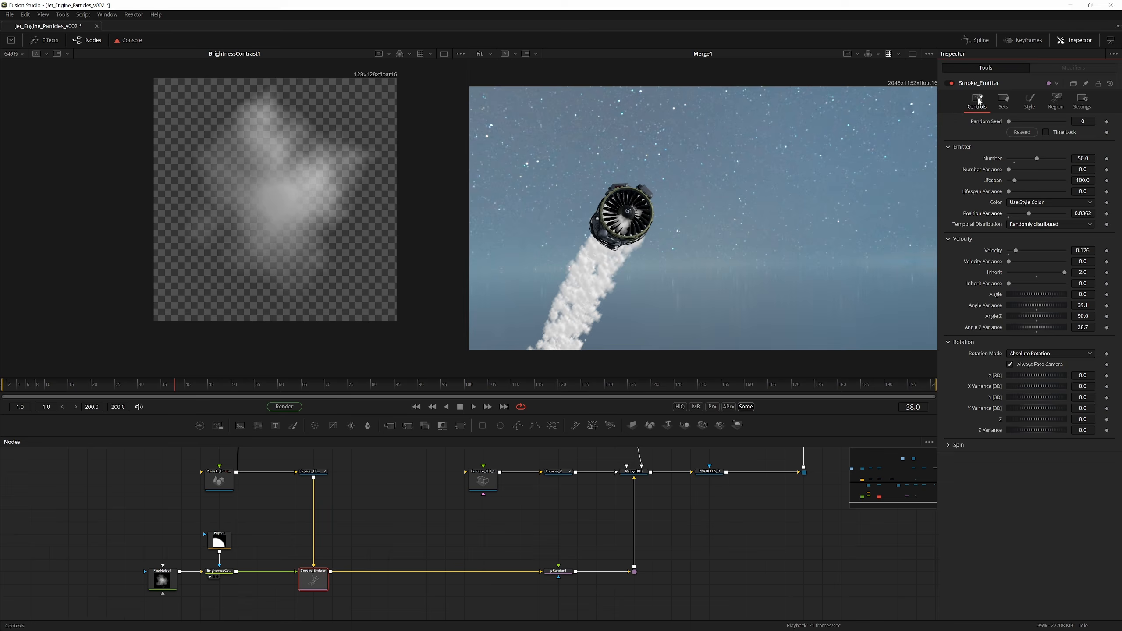
# Set the smoke particles' size to 0.00807, size variance to 0.02916 and size to velocity to 0.0425
pyautogui.click(1029, 101)
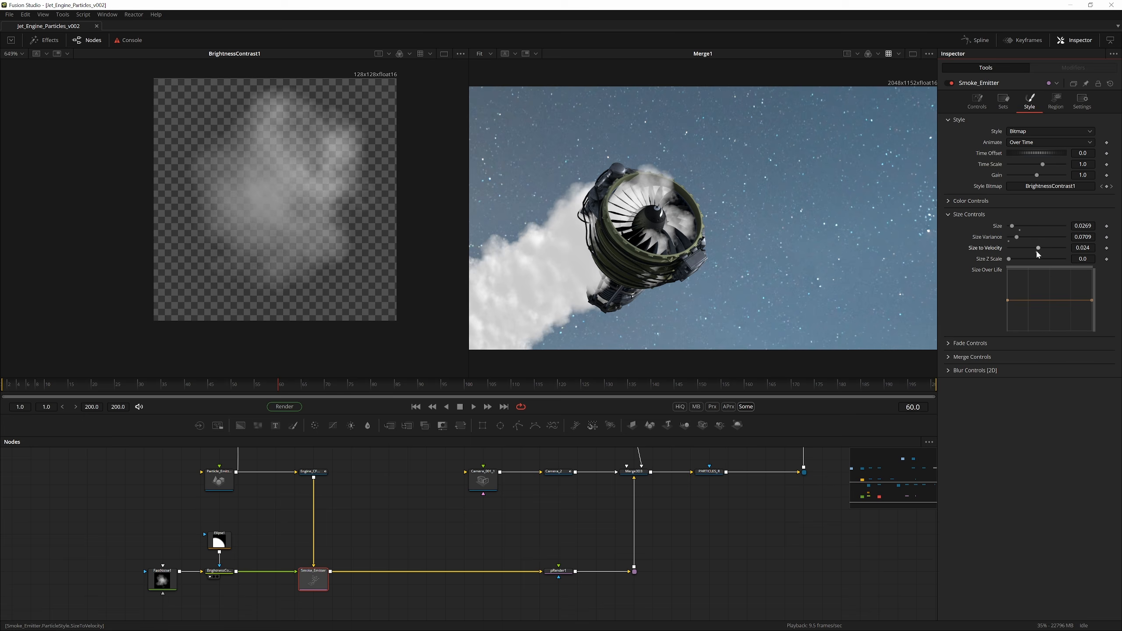
pyautogui.moveTo(1037, 252); pyautogui.dragTo(1009, 228)
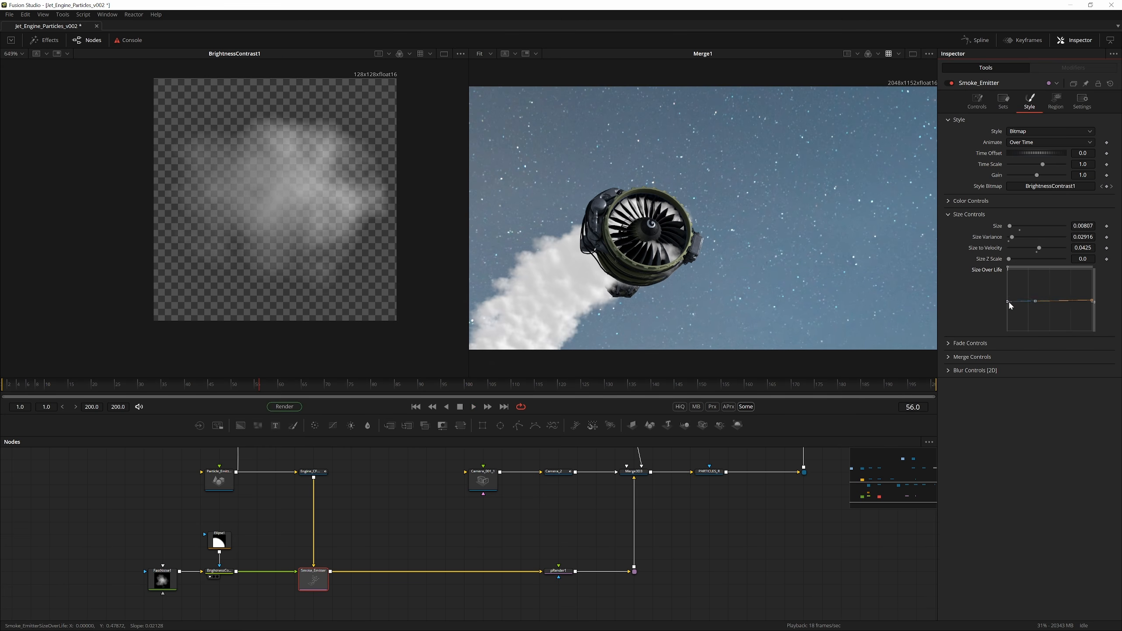
# Shape the Size Over Life curve with lowered start and end points and an early peak, and save the composition
pyautogui.moveTo(1008, 300); pyautogui.dragTo(1008, 313)
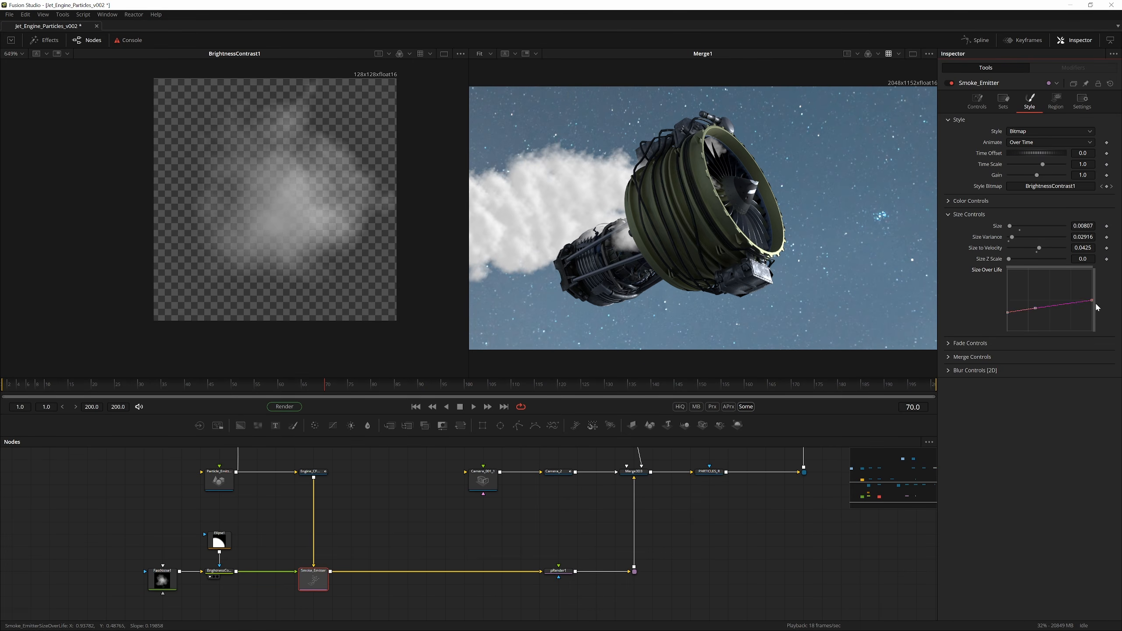
pyautogui.moveTo(1091, 301); pyautogui.dragTo(1020, 302)
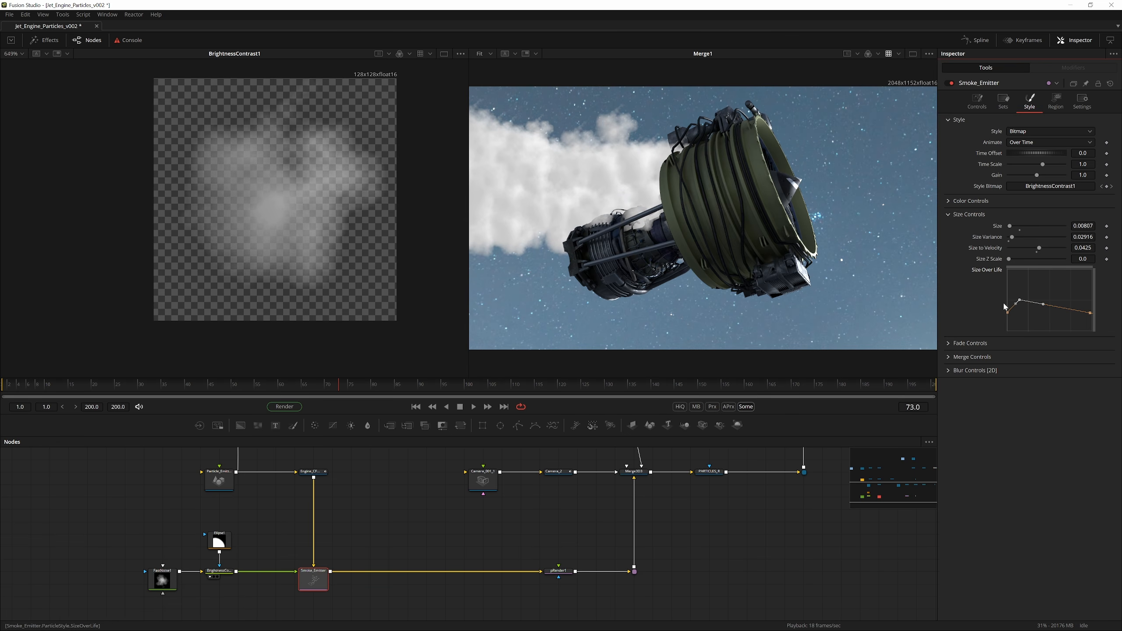
pyautogui.hotkey('ctrl', 's')
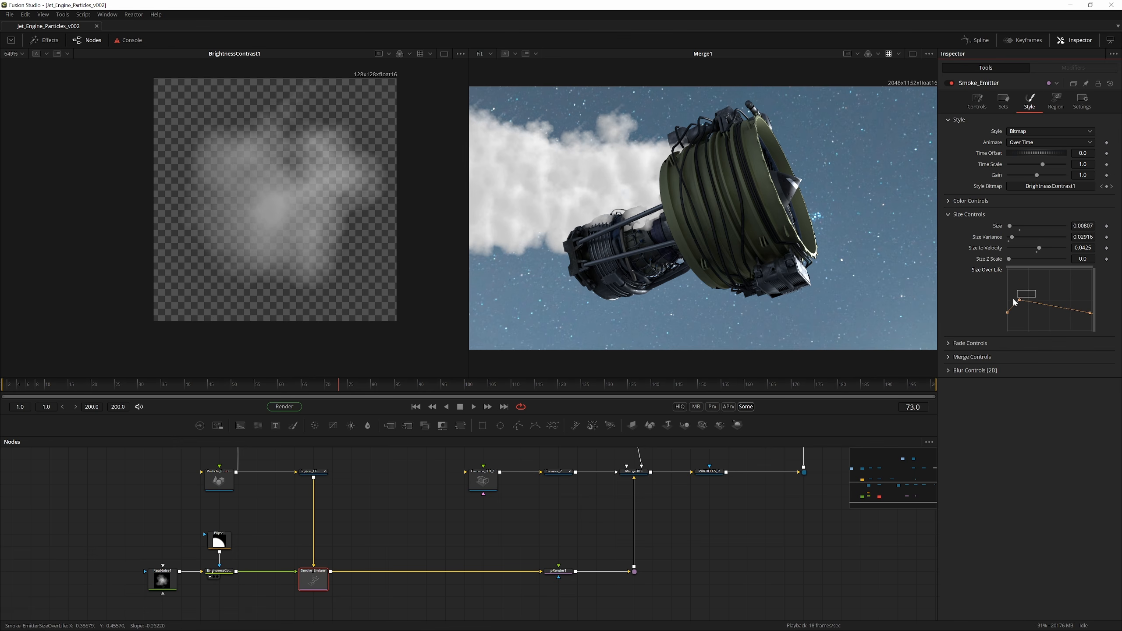
# Adjust the peak of the Size Over Life curve, scrubbing the timeline, until it sits close to the start at about mid-height
pyautogui.moveTo(1023, 301); pyautogui.dragTo(1015, 281)
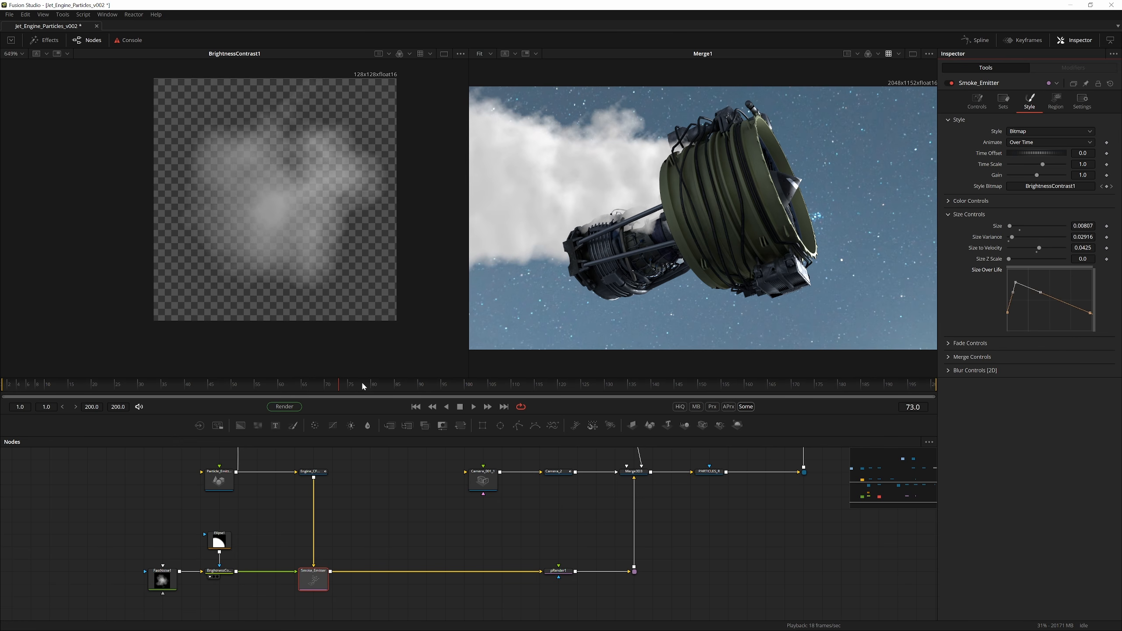
pyautogui.moveTo(362, 381); pyautogui.dragTo(138, 460)
pyautogui.moveTo(1020, 287)
pyautogui.mouseDown()
pyautogui.moveTo(1078, 293)
pyautogui.moveTo(1084, 283)
pyautogui.moveTo(1011, 286)
pyautogui.mouseUp()
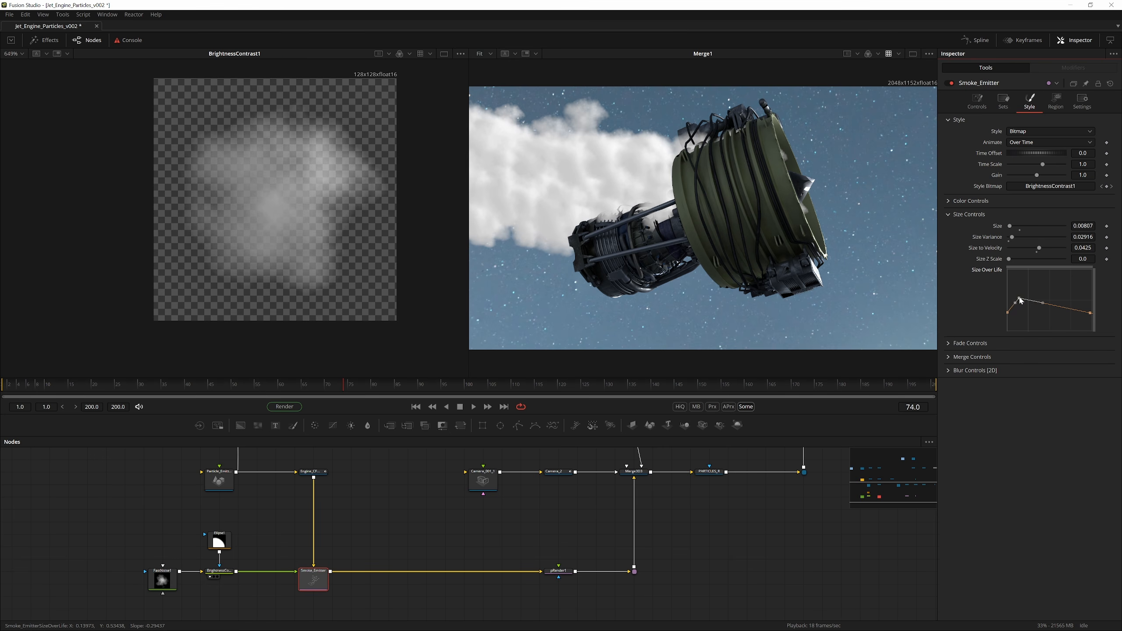
pyautogui.moveTo(1011, 296); pyautogui.dragTo(1012, 300)
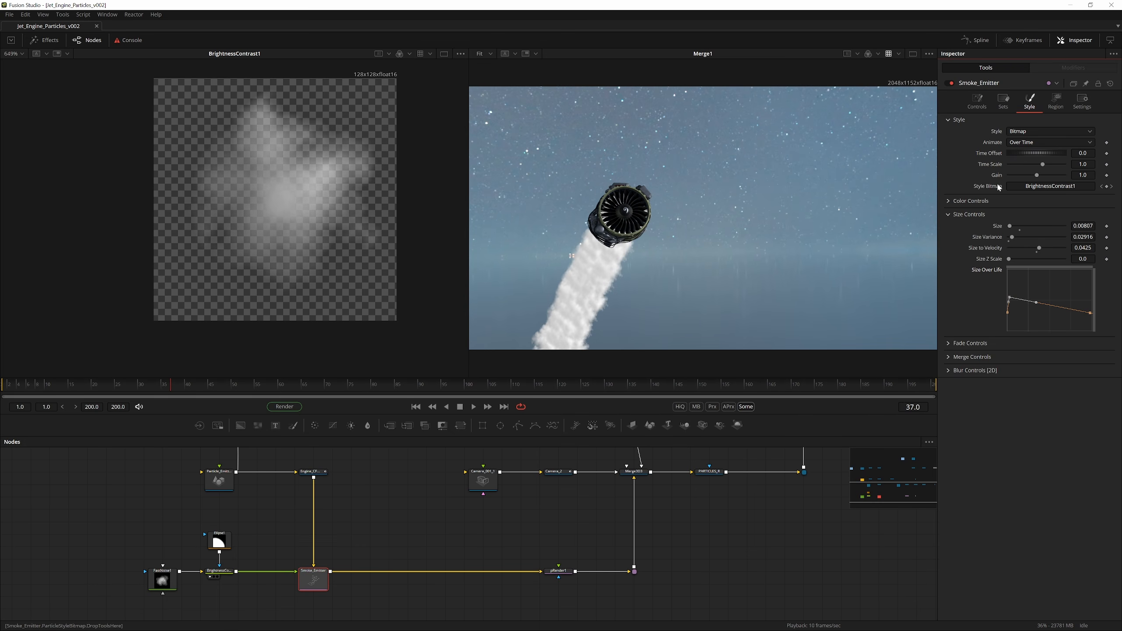
# Sample the sky background as the smoke color (red 0.284423, green 0.334228, blue 0.367431), preview it, and save the composition
pyautogui.click(952, 202)
pyautogui.click(965, 268)
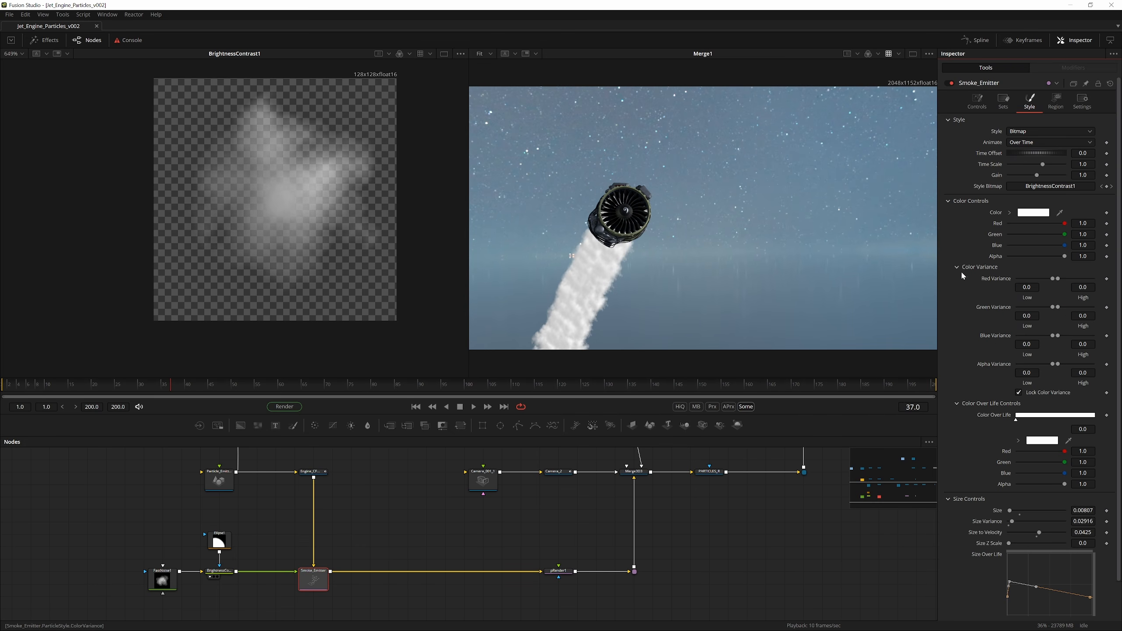
pyautogui.moveTo(460, 387); pyautogui.dragTo(400, 390)
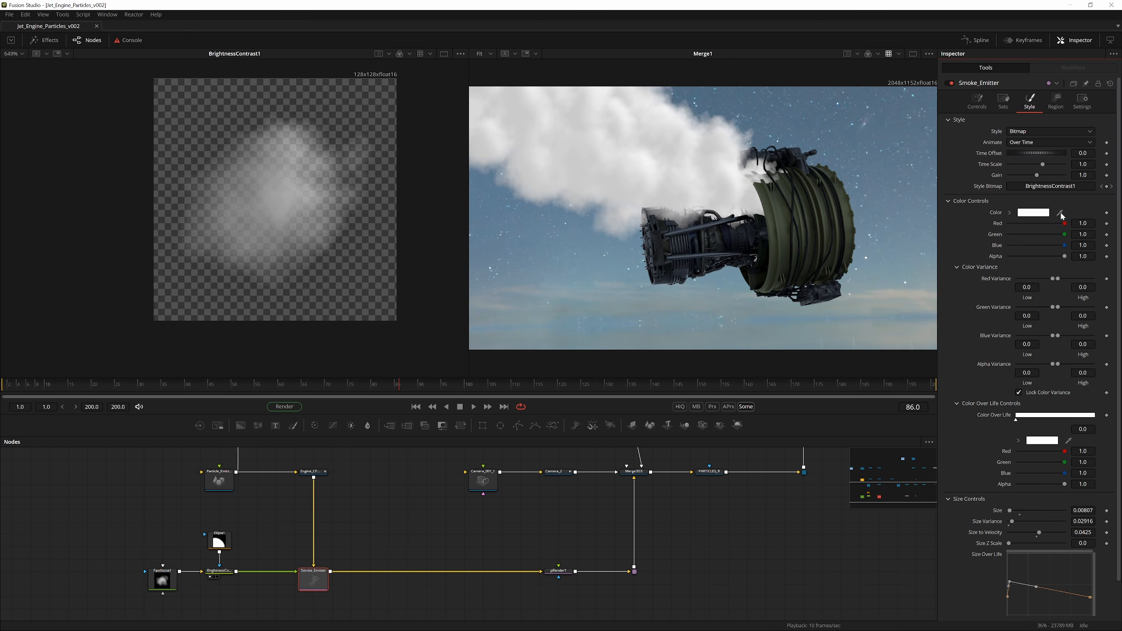
pyautogui.moveTo(1059, 212); pyautogui.dragTo(887, 285)
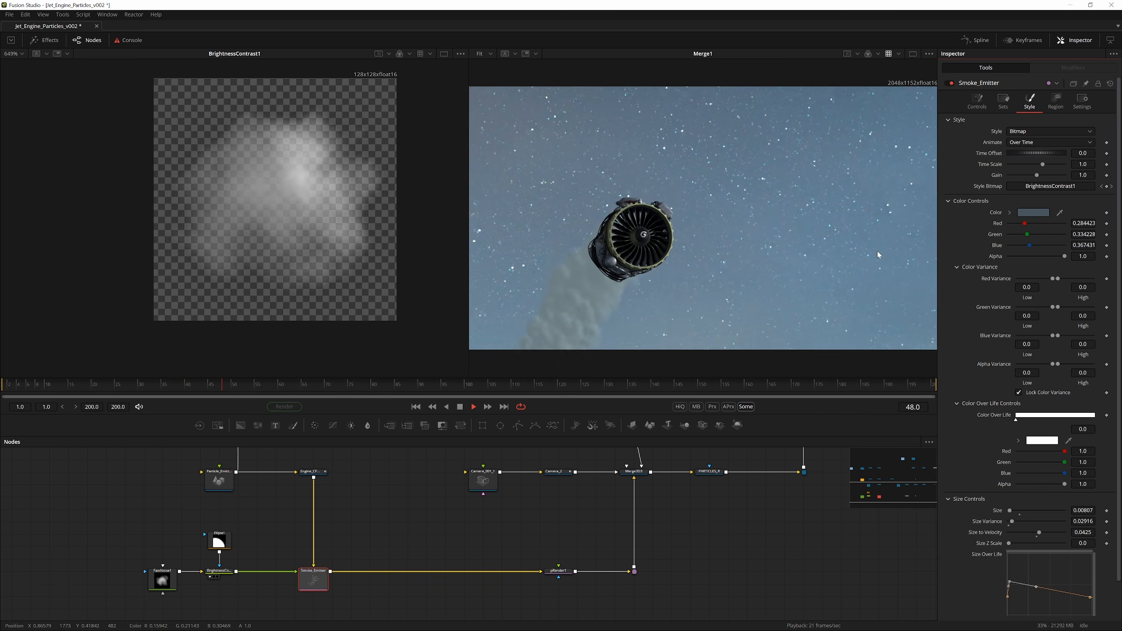
pyautogui.press('space')
pyautogui.hotkey('ctrl', 's')
# Set the smoke's alpha variance to -0.987 low and 0.25 high, playing the animation between adjustments
pyautogui.moveTo(1053, 365)
pyautogui.mouseDown()
pyautogui.moveTo(1024, 370)
pyautogui.moveTo(1071, 363)
pyautogui.mouseUp()
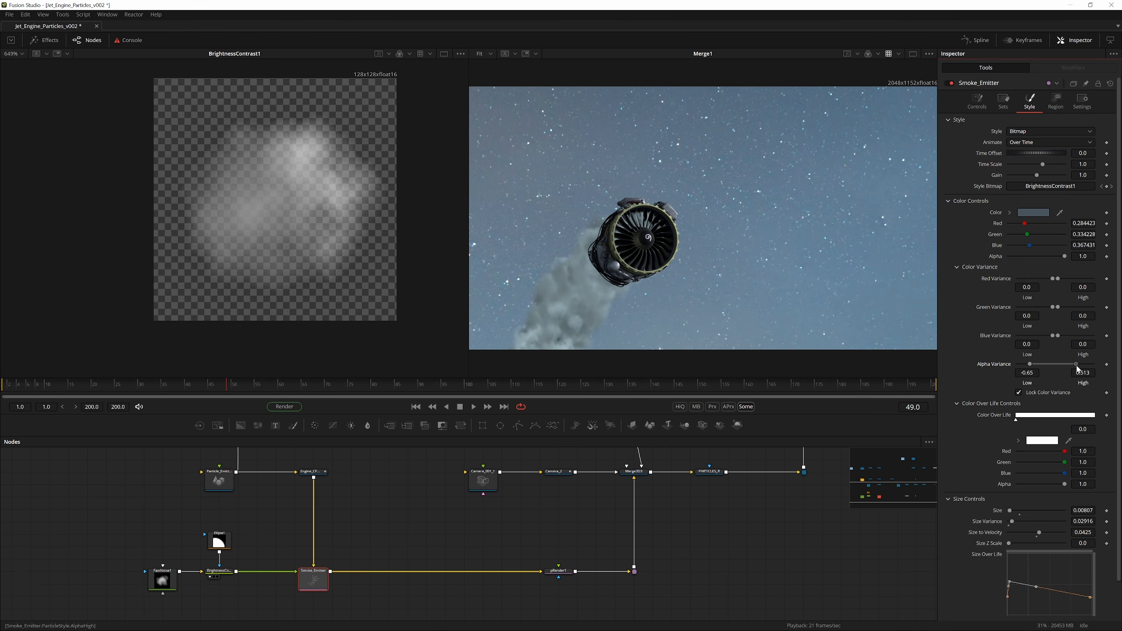
pyautogui.press('space')
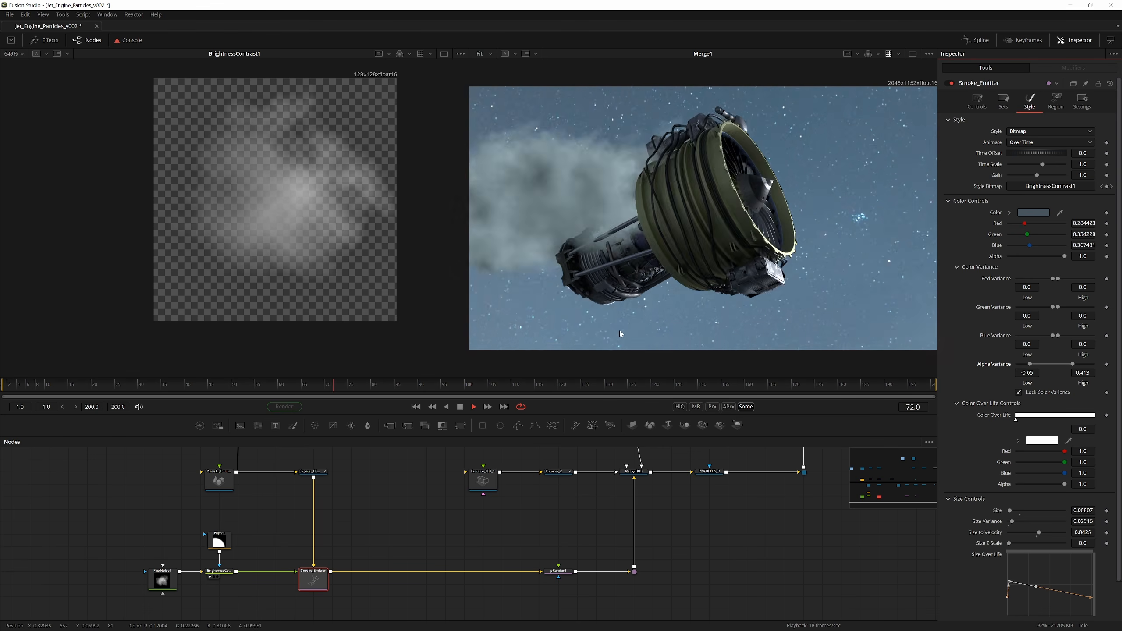
pyautogui.press('space')
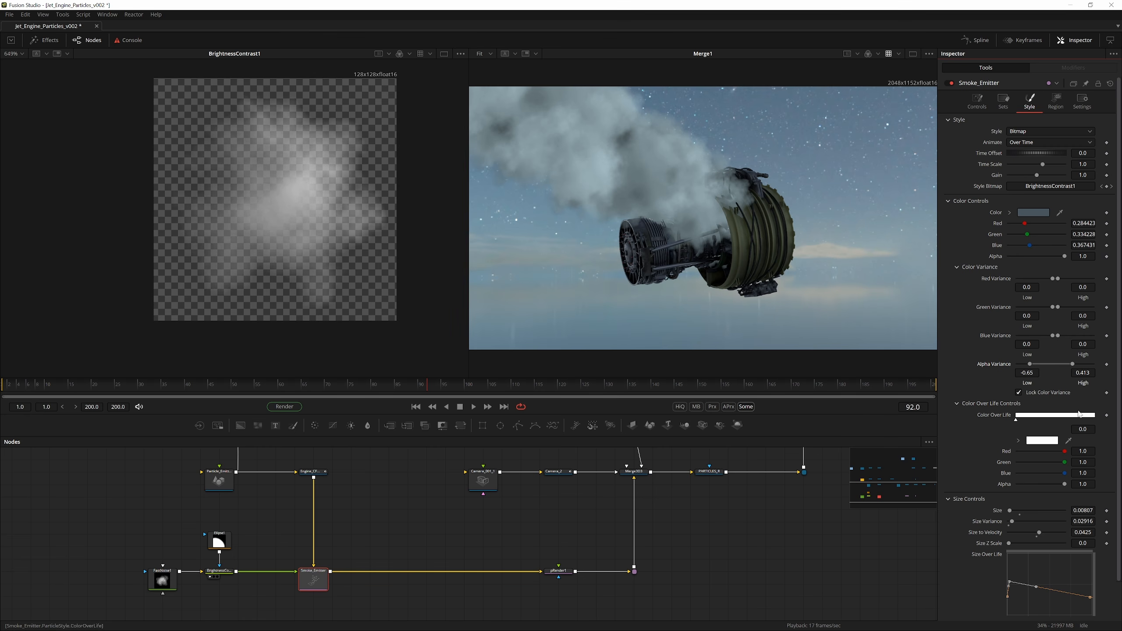
pyautogui.moveTo(1068, 364); pyautogui.dragTo(1023, 366)
# Taper the end of the Size Over Life curve down to zero, save the composition and play the animation
pyautogui.scroll(1, 651, 145)
pyautogui.scroll(3, 652, 147)
pyautogui.hotkey('ctrl', 'f')
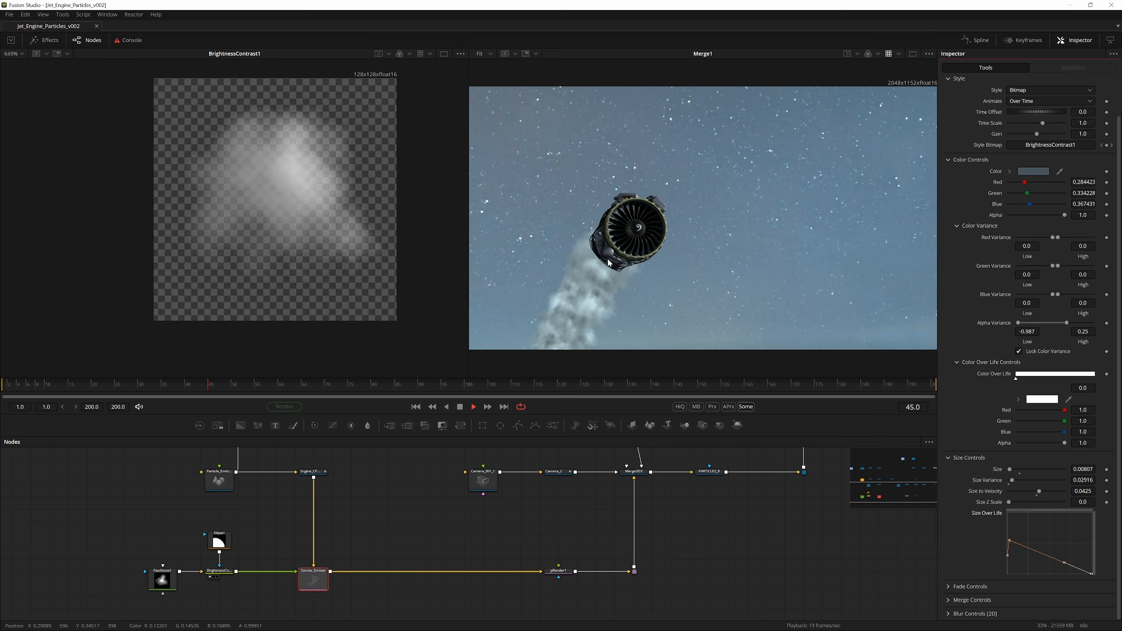
pyautogui.press('space')
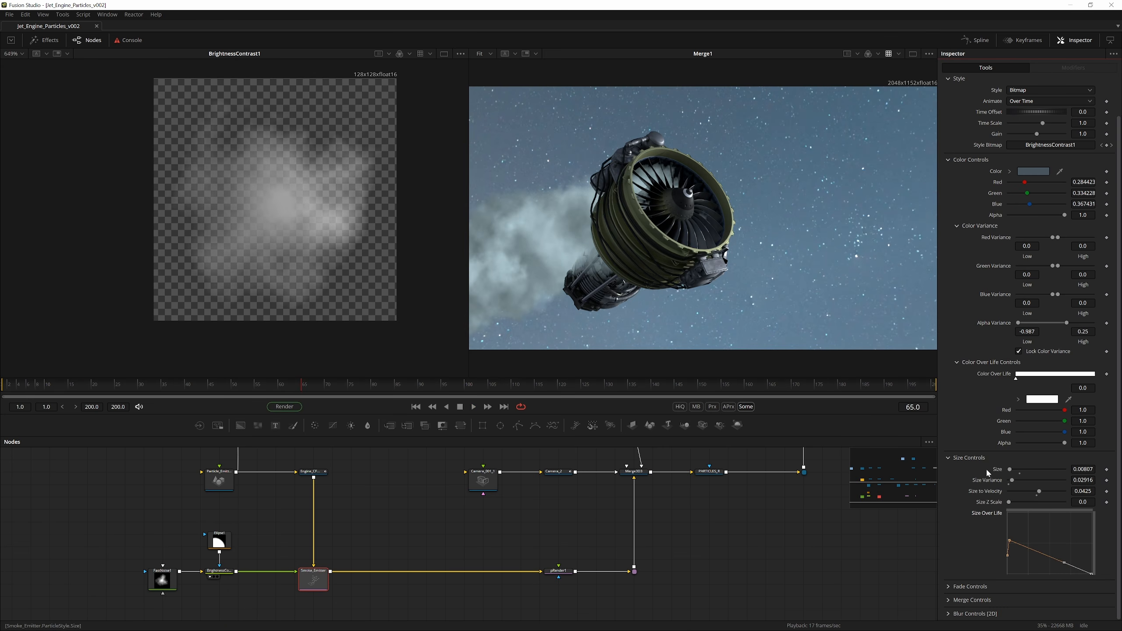
pyautogui.press('space')
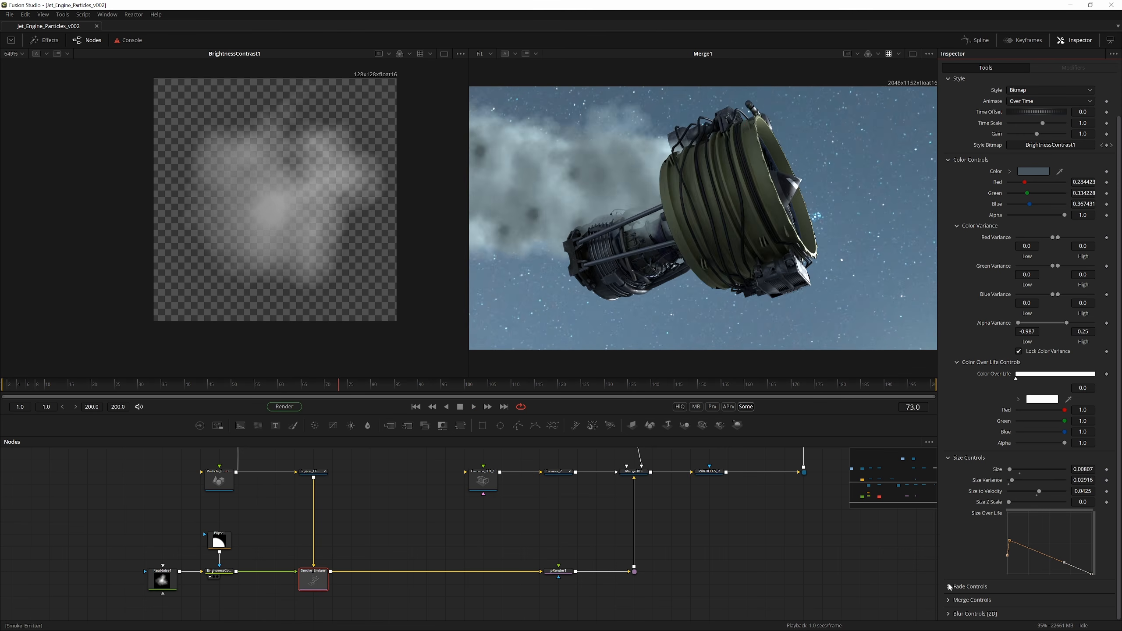
# Set the smoke emitter's fade-out to 0.294 and check its lifespan settings
pyautogui.click(951, 589)
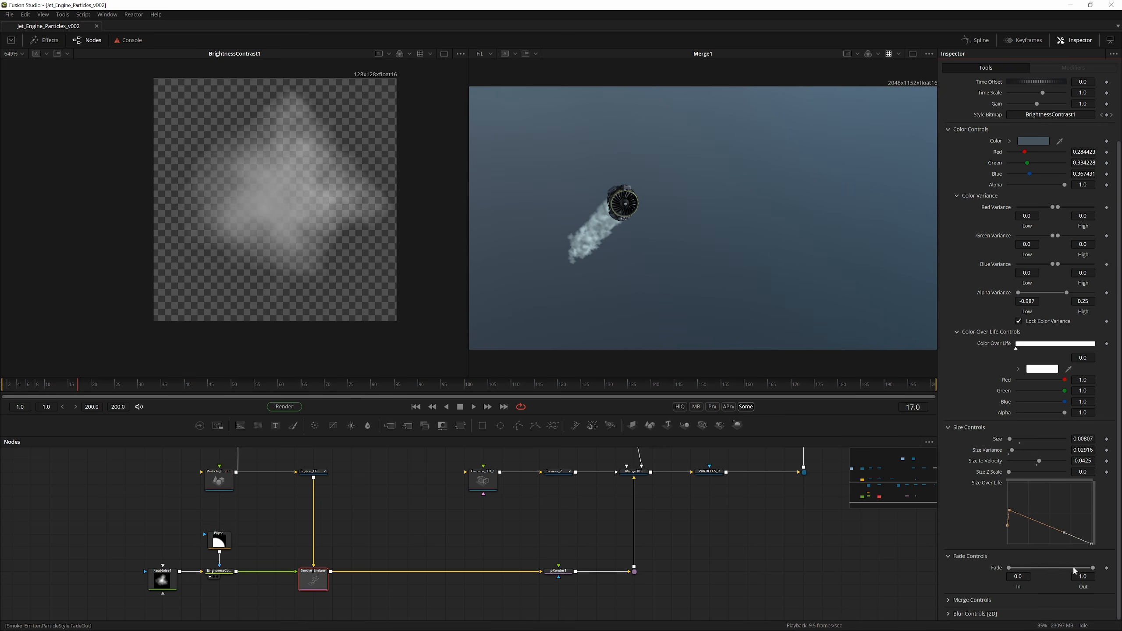
pyautogui.moveTo(76, 383); pyautogui.dragTo(96, 382)
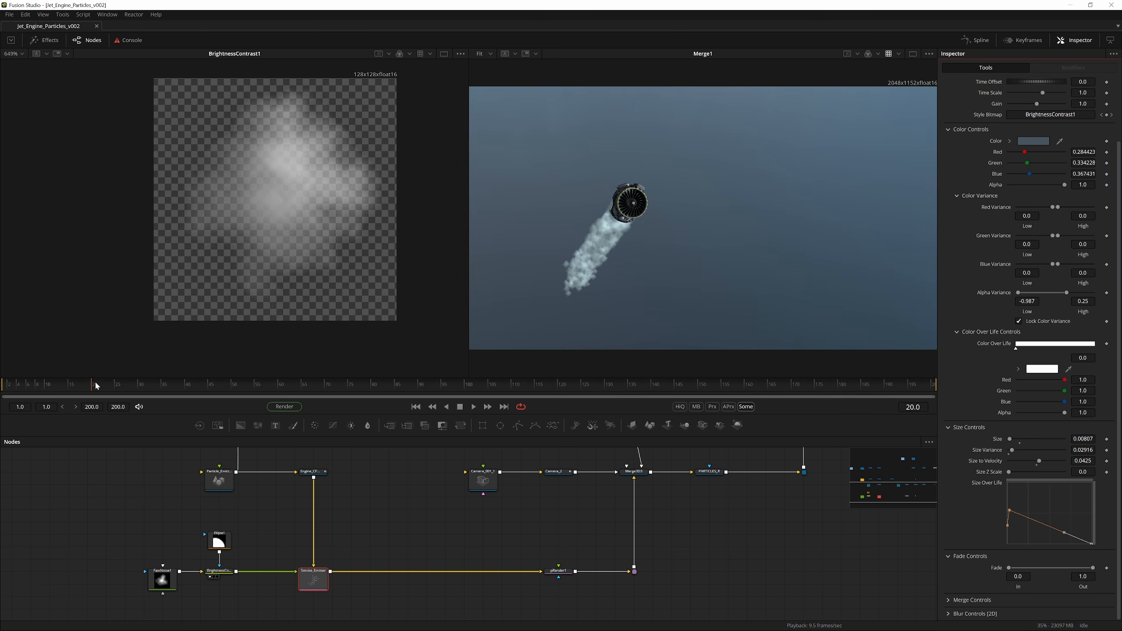
pyautogui.moveTo(1093, 572); pyautogui.dragTo(1085, 572)
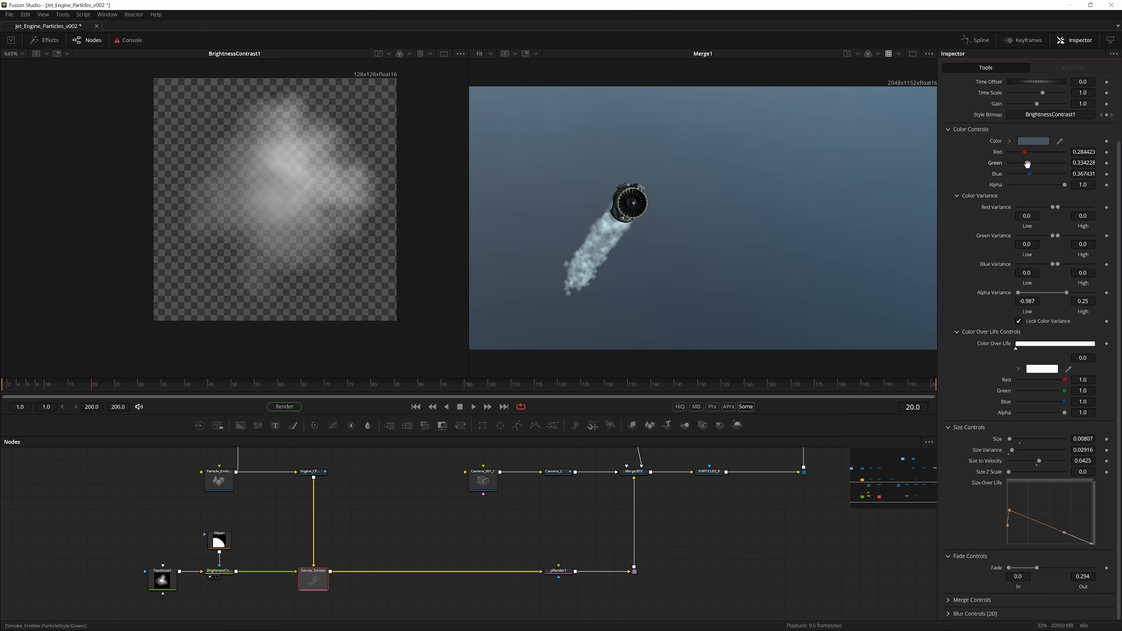
pyautogui.scroll(3, 1028, 164)
pyautogui.click(985, 107)
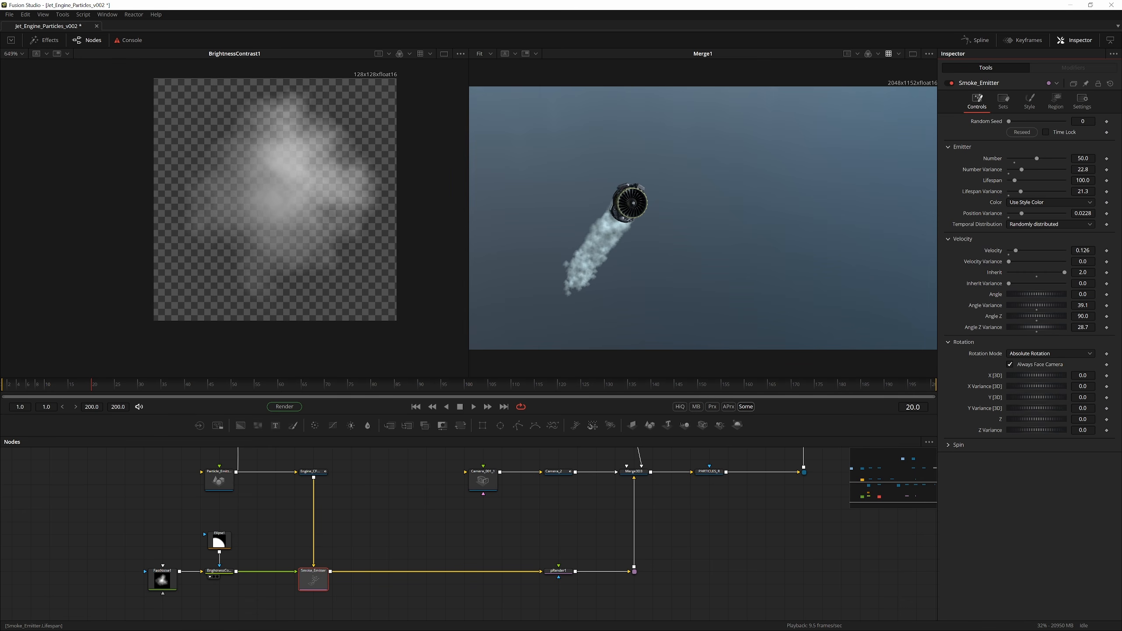
pyautogui.press('Tab')
pyautogui.click(1029, 101)
pyautogui.moveTo(990, 540); pyautogui.dragTo(988, 390)
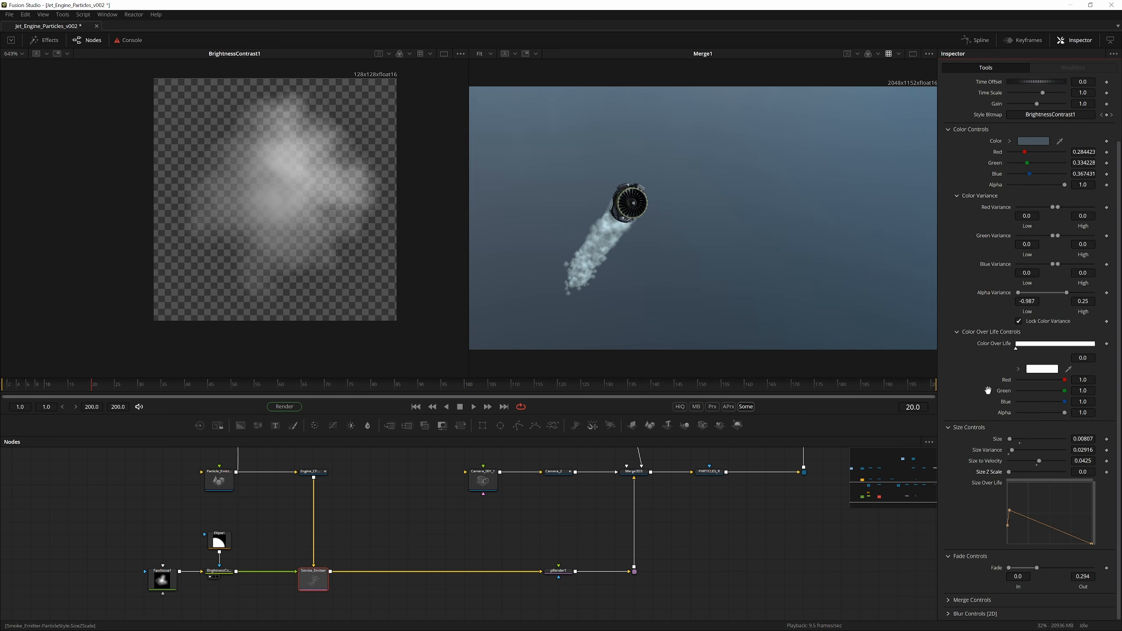
# Set the smoke's fade-in to 0.056 and fade-out to 0.549, save the composition and play it from the start
pyautogui.moveTo(1009, 567); pyautogui.dragTo(1077, 568)
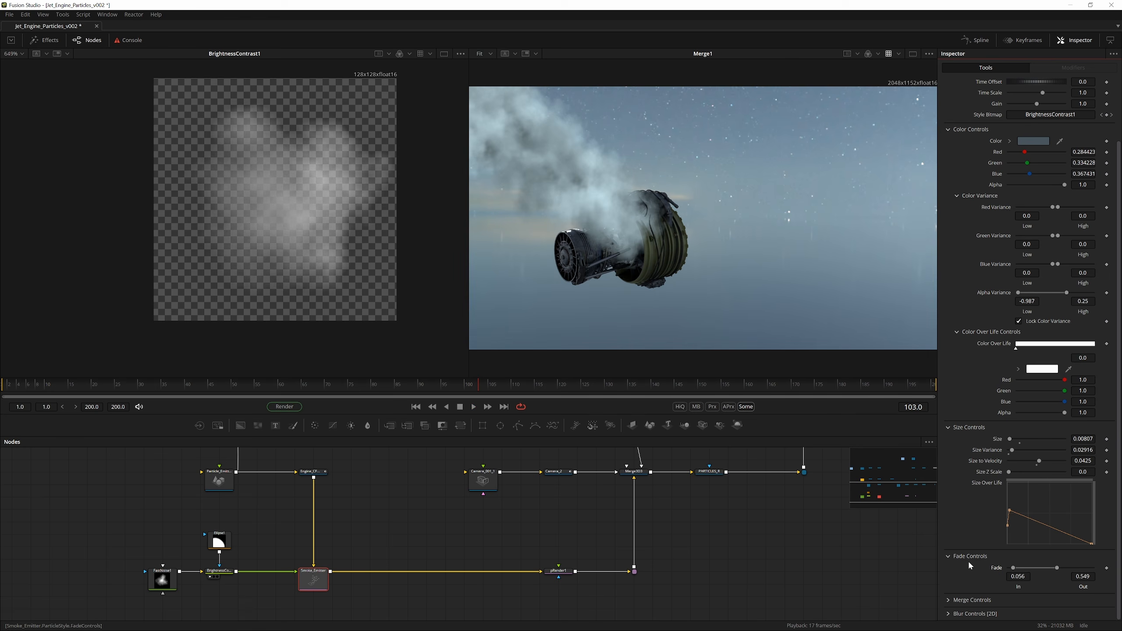
pyautogui.hotkey('ctrl', 's')
pyautogui.moveTo(161, 383); pyautogui.dragTo(3, 384)
pyautogui.press('space')
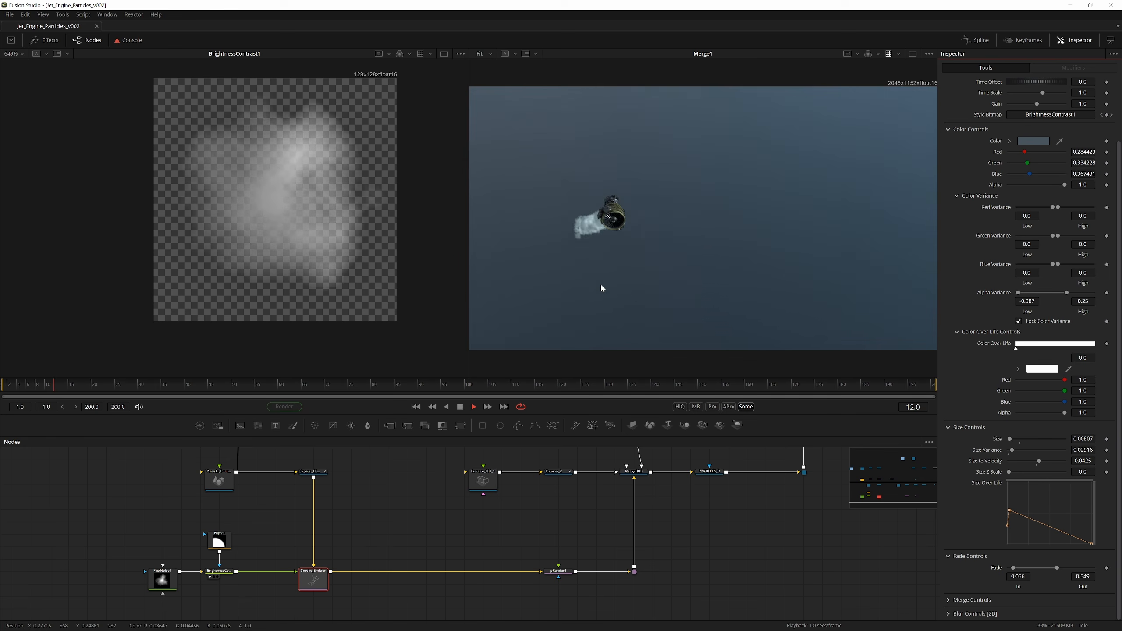
# Set the smoke's fade-in and fade-out to 0.0 and size to 0.0236, and raise the end of the Size Over Life curve to nearly level
pyautogui.press('space')
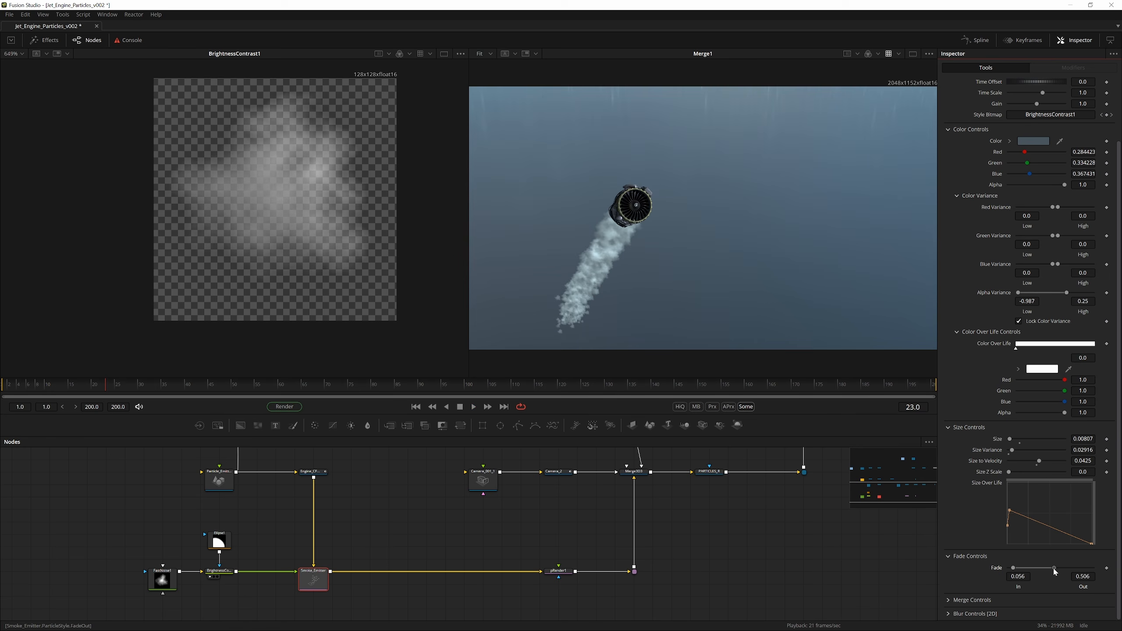
pyautogui.moveTo(1046, 570); pyautogui.dragTo(1016, 571)
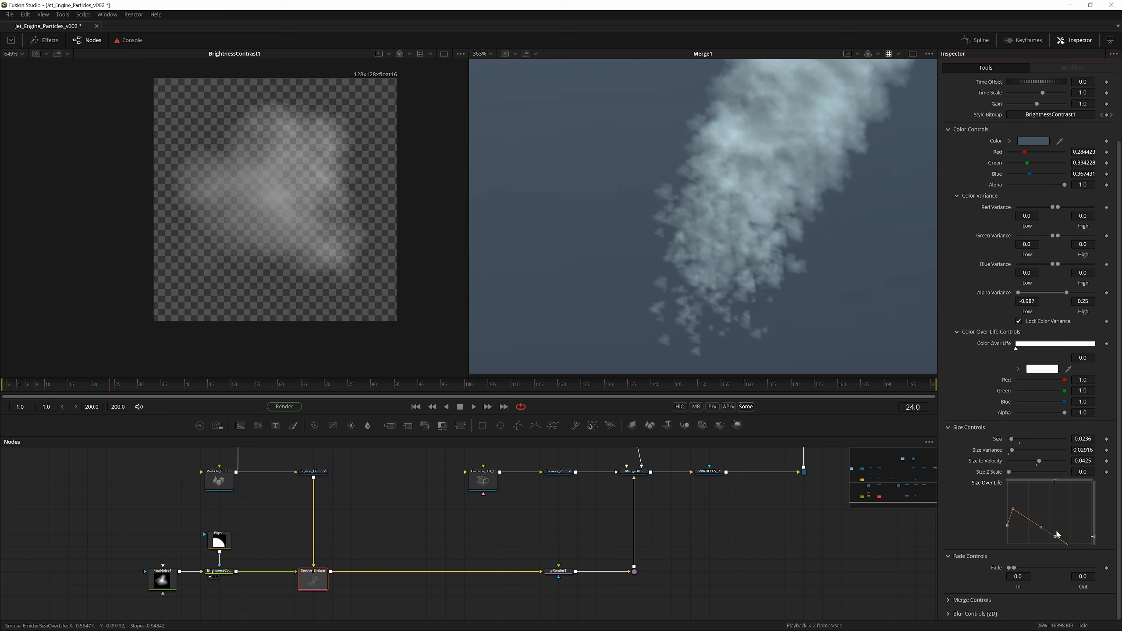
pyautogui.moveTo(1060, 543); pyautogui.dragTo(1059, 515)
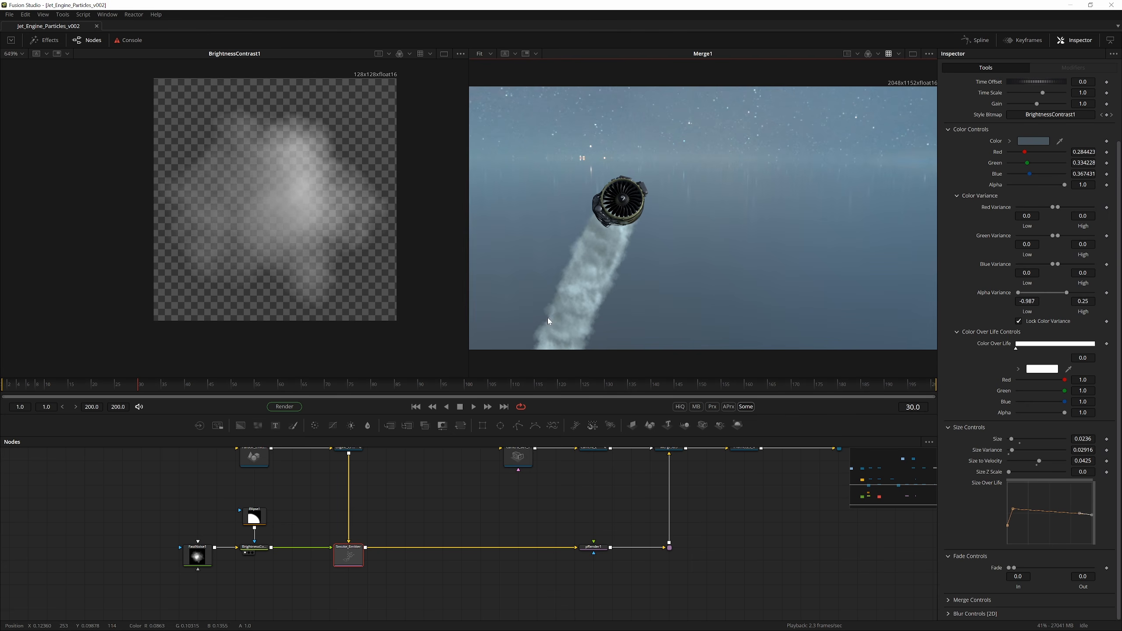
# Add a pTurbulence node directly after the Smoke_Emitter
pyautogui.hotkey('shift', 'space')
pyautogui.write('pt')
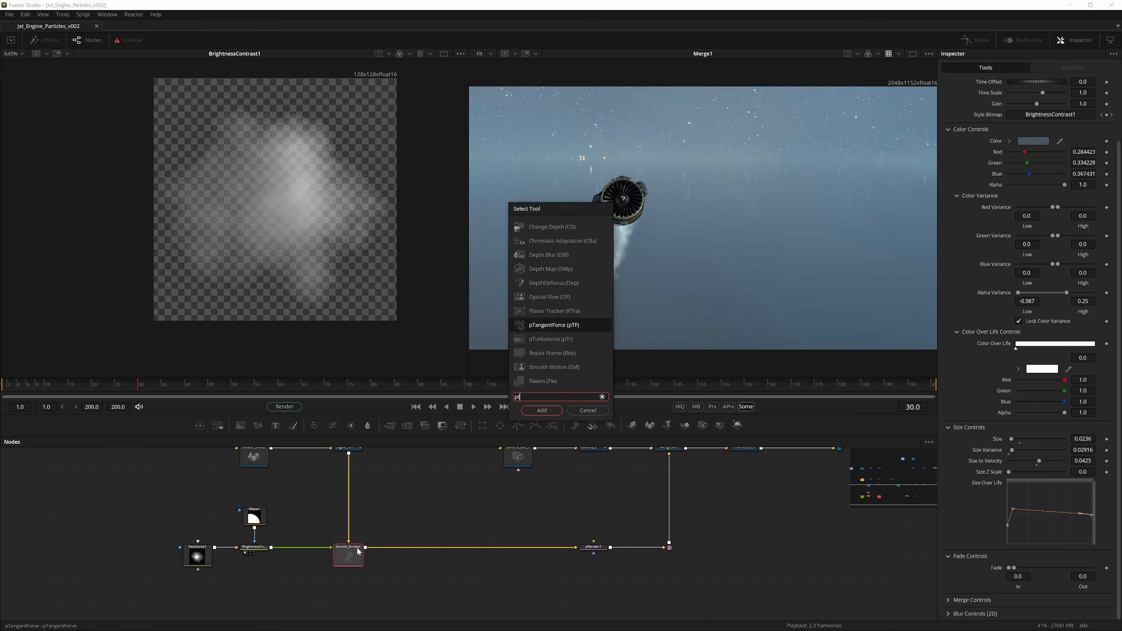
pyautogui.write('ur')
pyautogui.press('Return')
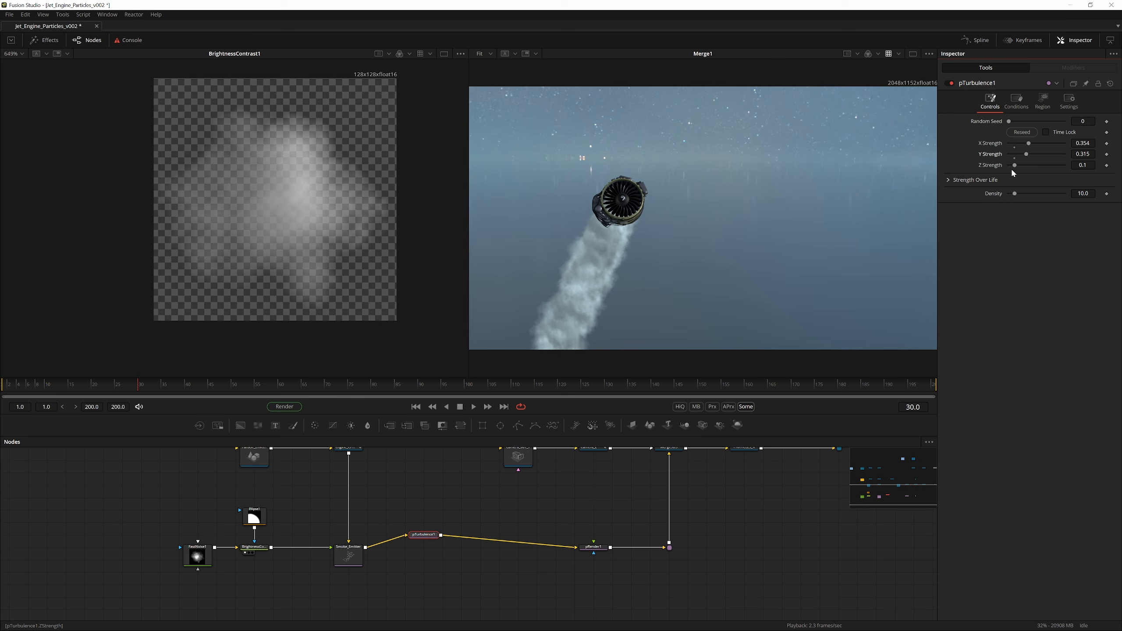
# Set the turbulence strength to X 0.339, Y 0.614 and Z 0.661 and its density to 33.1, saving and previewing the animation between adjustments
pyautogui.moveTo(1014, 165); pyautogui.dragTo(1051, 154)
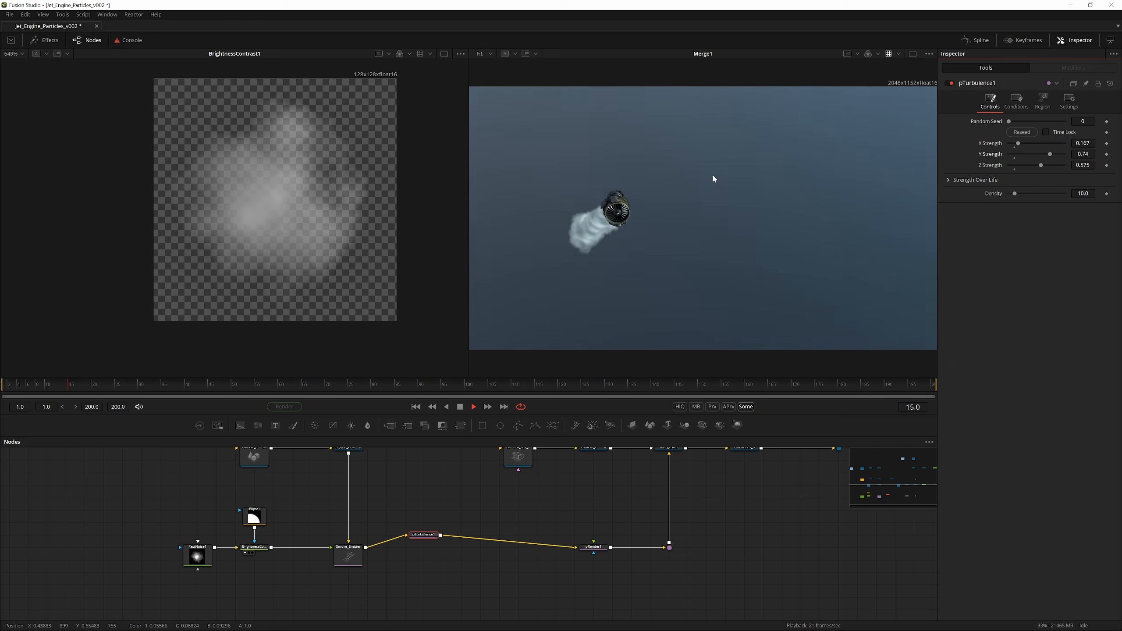
pyautogui.moveTo(1017, 144); pyautogui.dragTo(1046, 164)
pyautogui.hotkey('ctrl', 's')
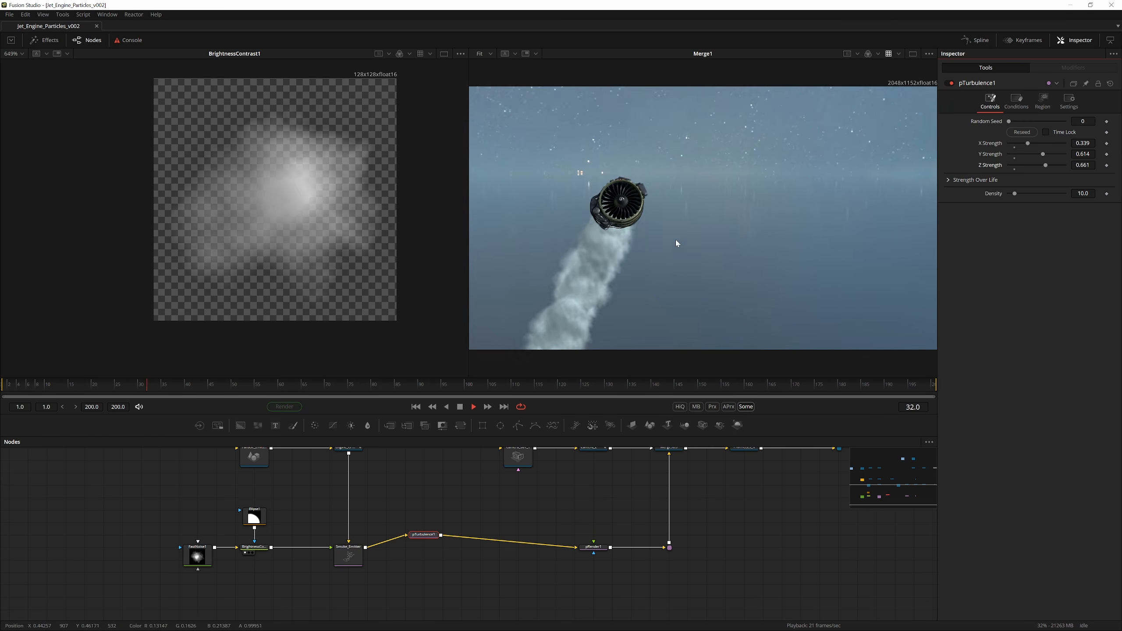
pyautogui.press('space')
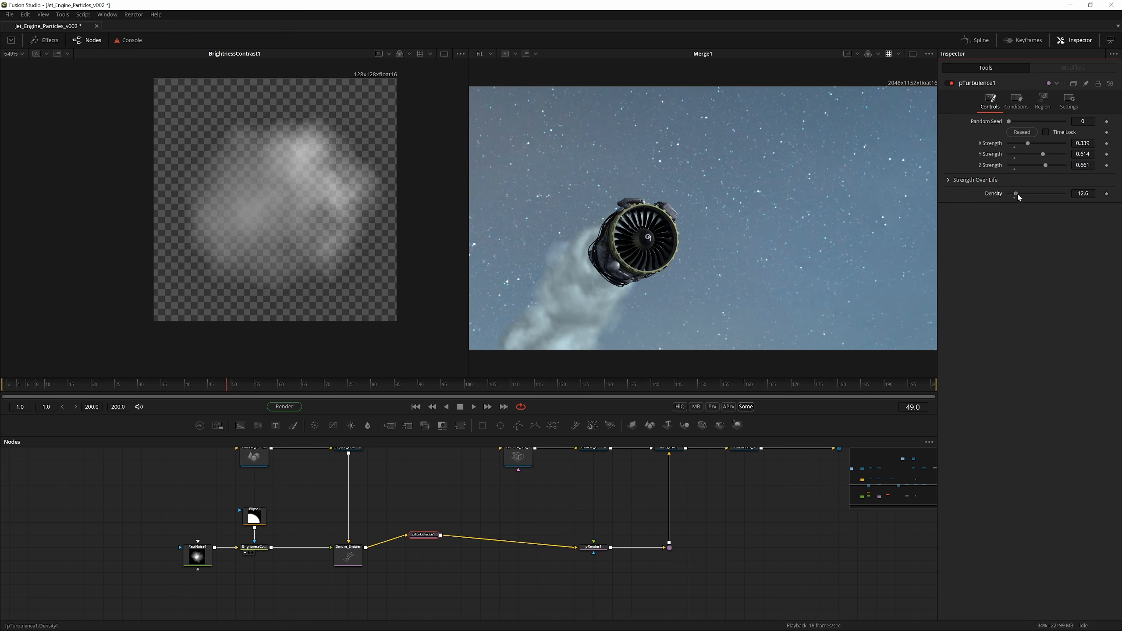
pyautogui.moveTo(1017, 193); pyautogui.dragTo(1025, 194)
pyautogui.moveTo(190, 382); pyautogui.dragTo(2, 426)
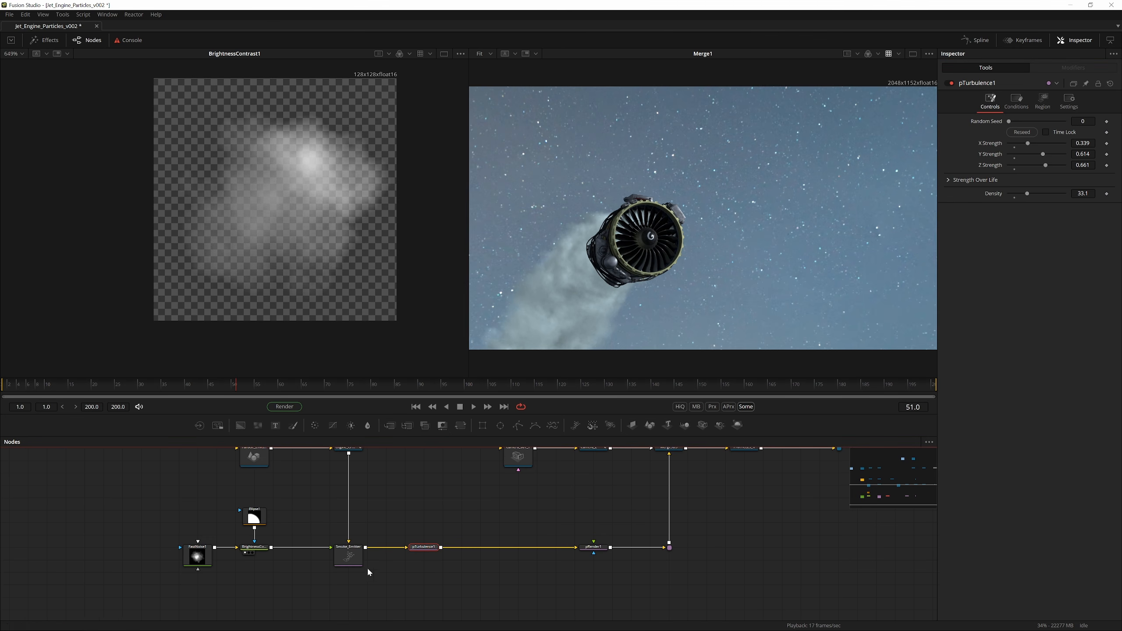
pyautogui.click(351, 558)
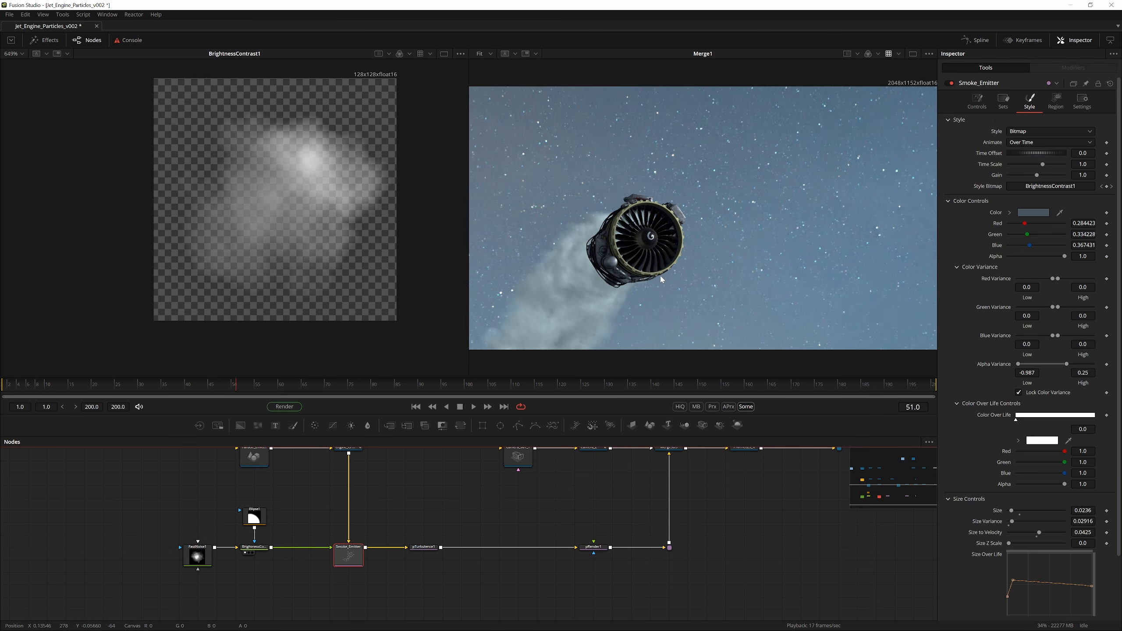
pyautogui.click(1037, 212)
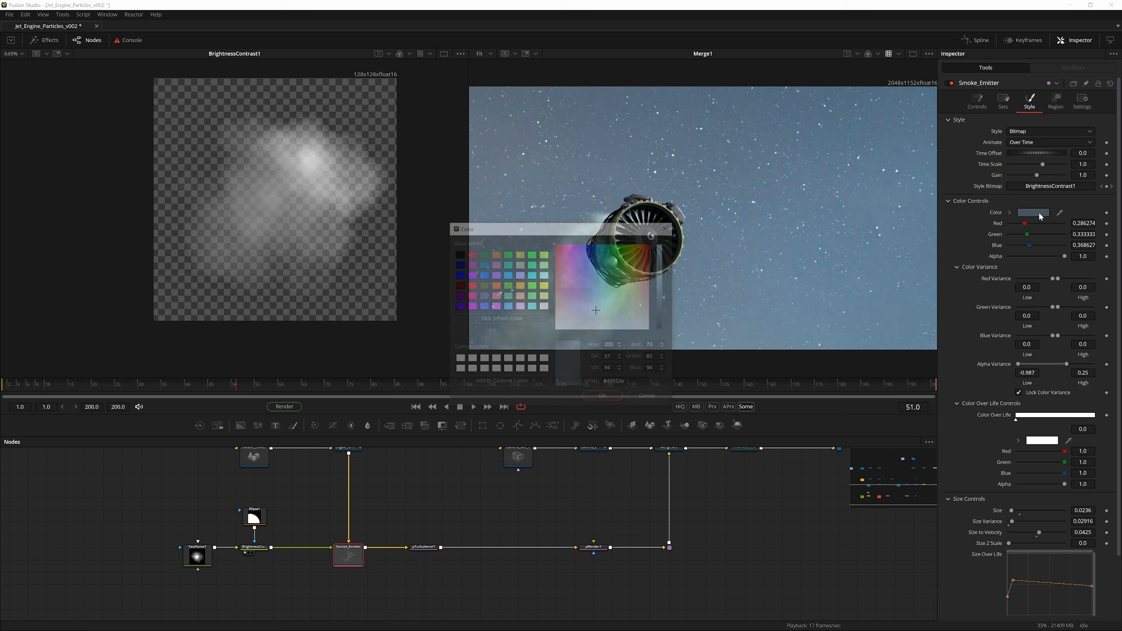
pyautogui.click(663, 299)
pyautogui.moveTo(637, 227); pyautogui.dragTo(608, 331)
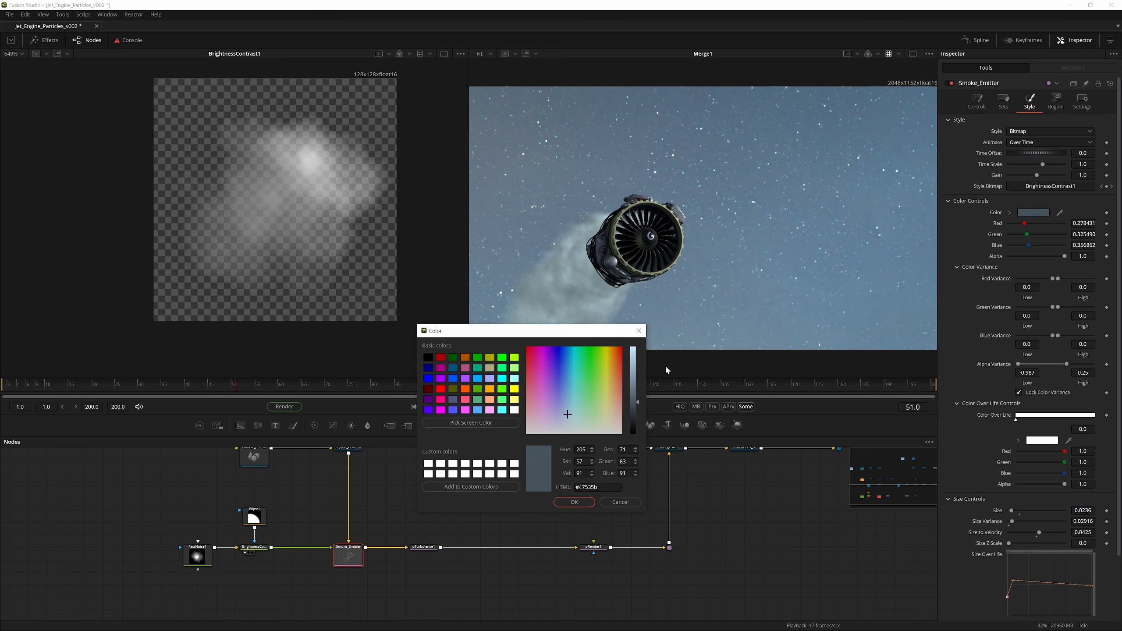
pyautogui.click(638, 333)
# Darken the Smoke_Emitter's color to a much lower value
pyautogui.click(1010, 213)
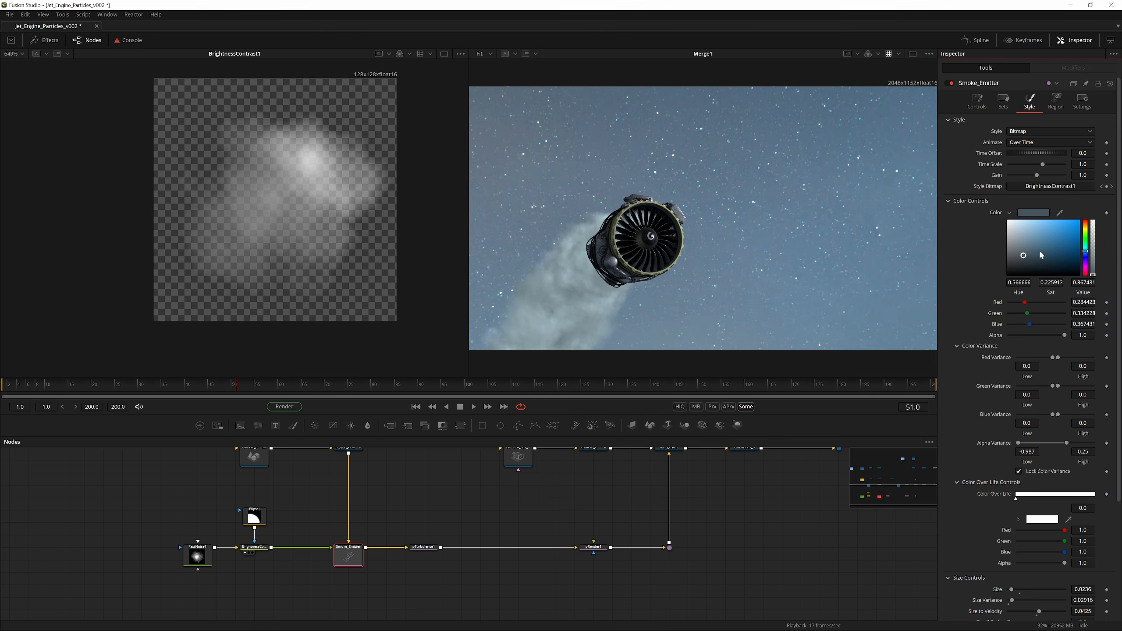
pyautogui.moveTo(1029, 262); pyautogui.dragTo(1025, 273)
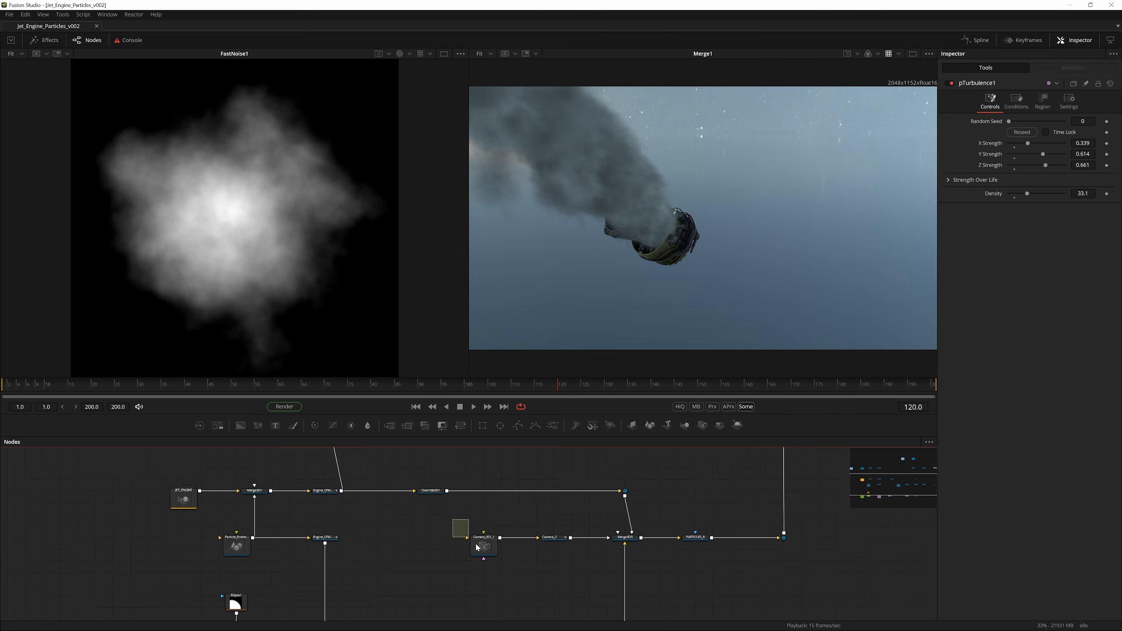
# Move the camera nodes above the engine row, and line up the 3D merge, its renderer and the smoke branch's router with that row
pyautogui.moveTo(504, 536); pyautogui.dragTo(505, 487)
pyautogui.click(589, 533)
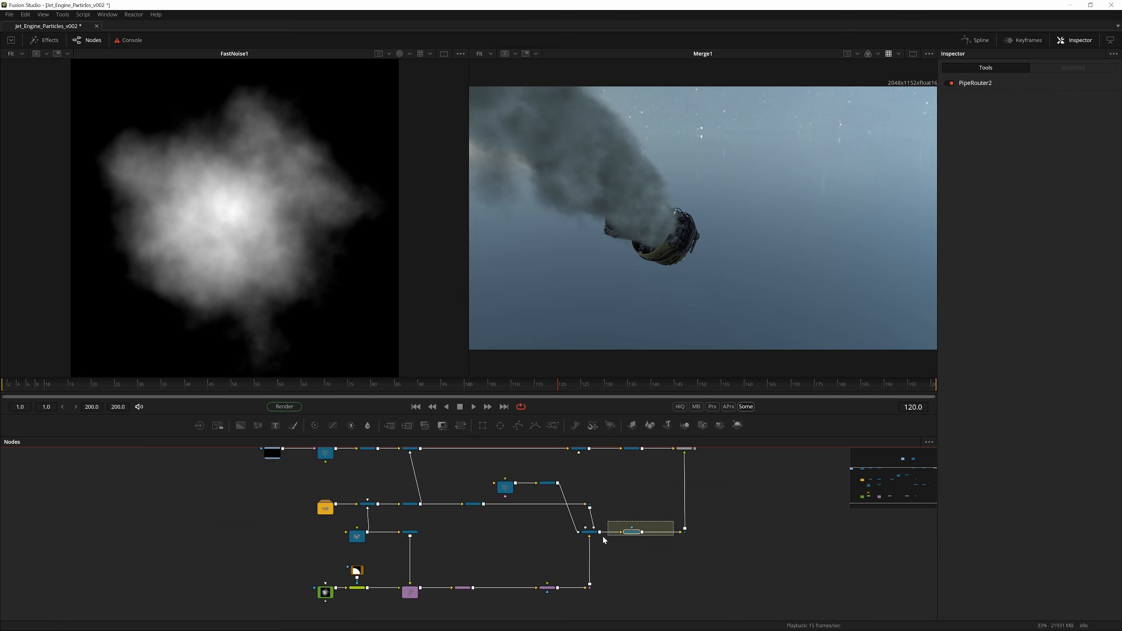
pyautogui.keyDown('ctrl'); pyautogui.click(629, 532); pyautogui.keyUp('ctrl')
pyautogui.moveTo(629, 535); pyautogui.dragTo(672, 507)
pyautogui.moveTo(631, 562); pyautogui.dragTo(630, 589)
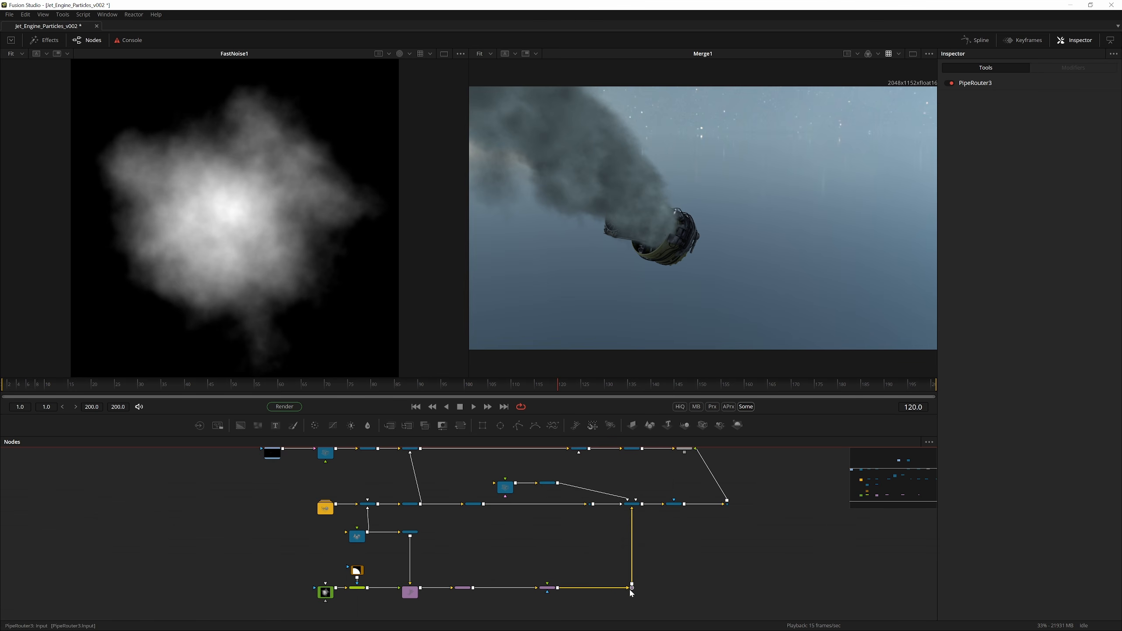
# Align Merge1 vertically with the particle renderer's router, move both camera nodes above the 3D merge, and save the composition
pyautogui.moveTo(692, 503); pyautogui.dragTo(572, 548)
pyautogui.scroll(2, 572, 548)
pyautogui.moveTo(561, 458); pyautogui.dragTo(635, 457)
pyautogui.scroll(-2, 614, 498)
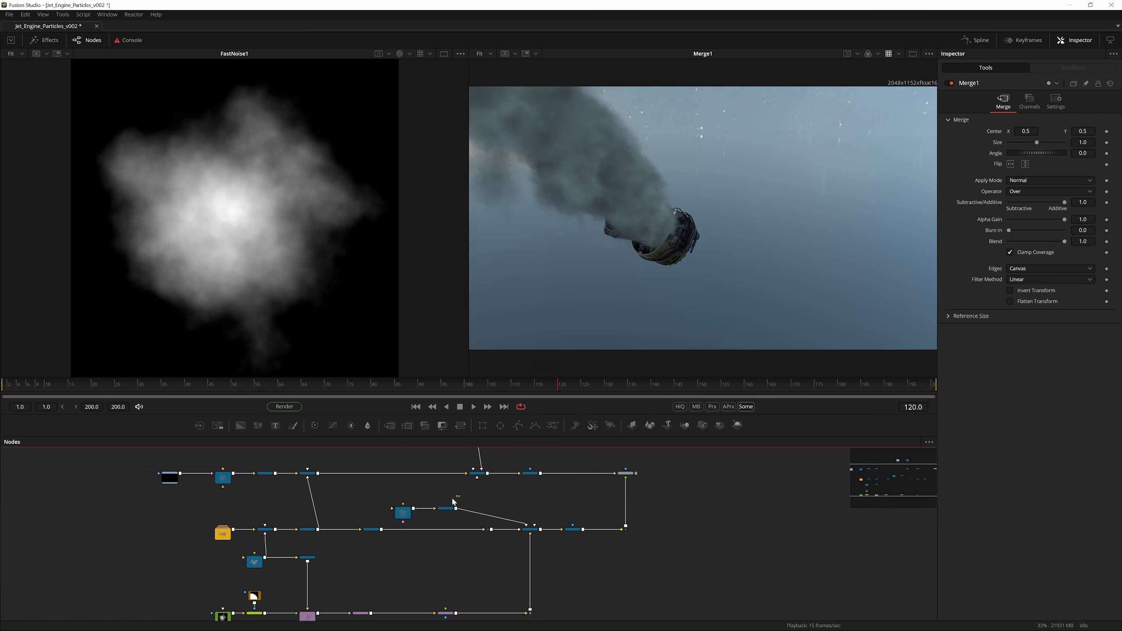
pyautogui.moveTo(404, 513); pyautogui.dragTo(498, 504)
pyautogui.keyDown('ctrl'); pyautogui.click(444, 509); pyautogui.keyUp('ctrl')
pyautogui.hotkey('ctrl', 's')
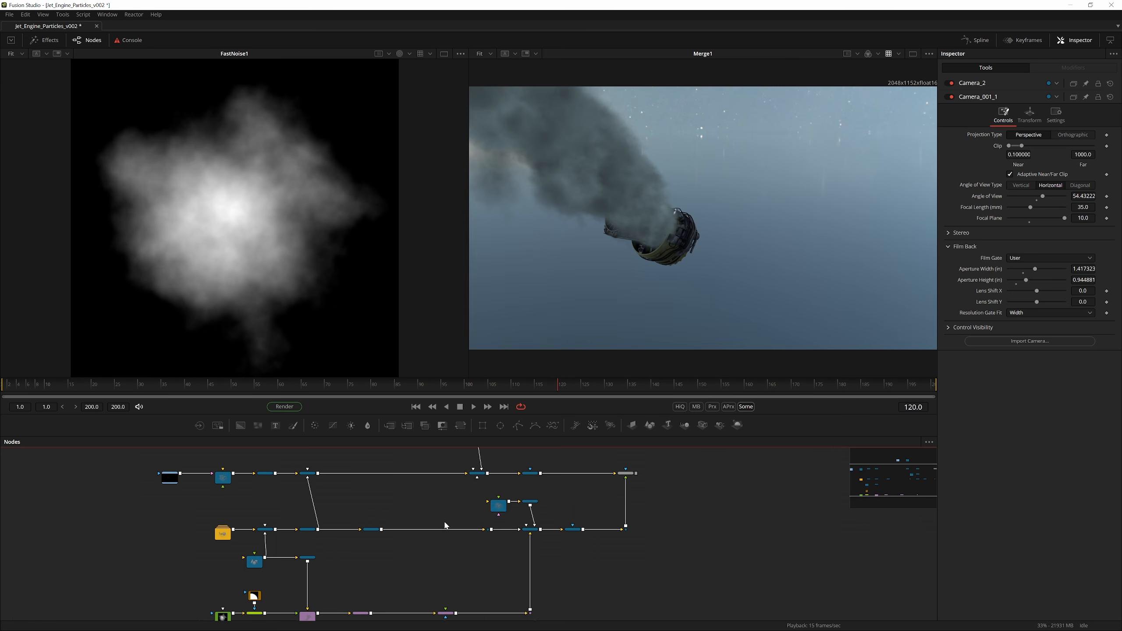
# Move the FastNoise, Ellipse and BrightnessContrast nodes closer to the Smoke_Emitter and save the composition
pyautogui.scroll(2, 519, 518)
pyautogui.moveTo(376, 567); pyautogui.dragTo(635, 455)
pyautogui.scroll(2, 518, 519)
pyautogui.moveTo(372, 474); pyautogui.dragTo(464, 547)
pyautogui.moveTo(446, 501); pyautogui.dragTo(410, 501)
pyautogui.moveTo(469, 533); pyautogui.dragTo(388, 529)
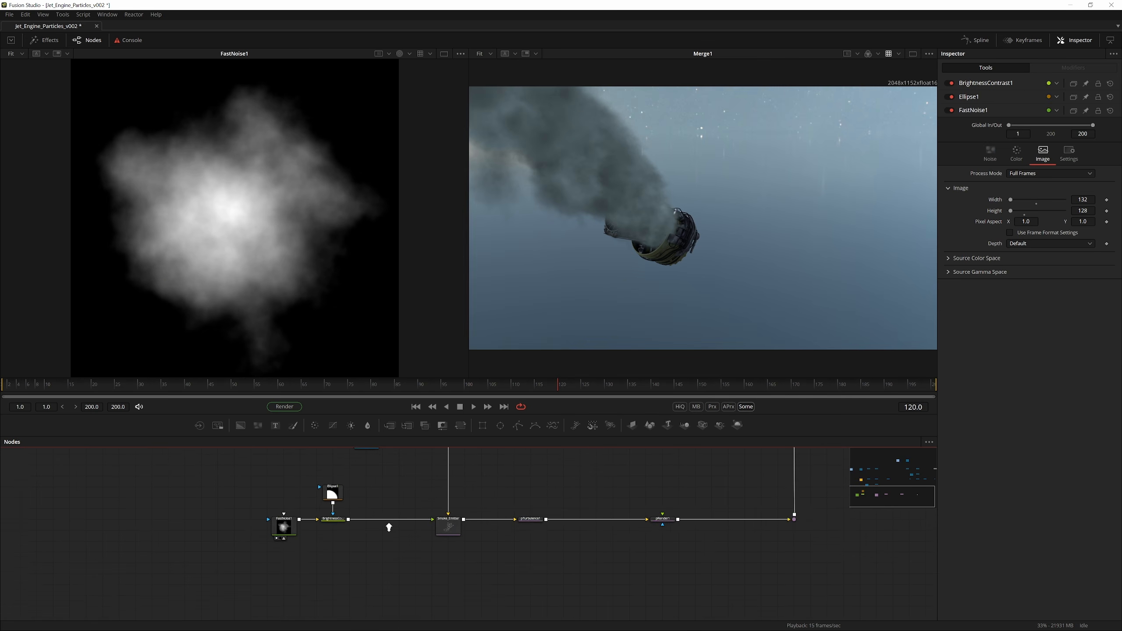
pyautogui.scroll(-3, 390, 527)
pyautogui.hotkey('ctrl', 'z')
# Add a second particle emitter (pEmitter) below the Smoke_Emitter in the node graph
pyautogui.scroll(1, 374, 489)
pyautogui.hotkey('shift', 'space')
pyautogui.write('pem,')
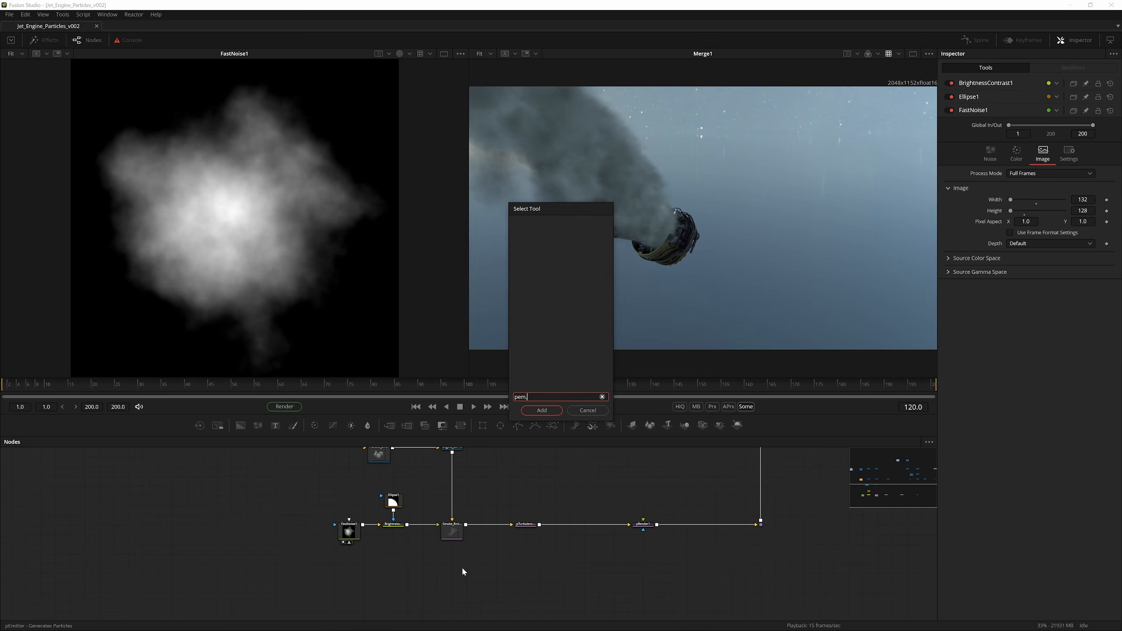
pyautogui.press('BackSpace')
pyautogui.press('Return')
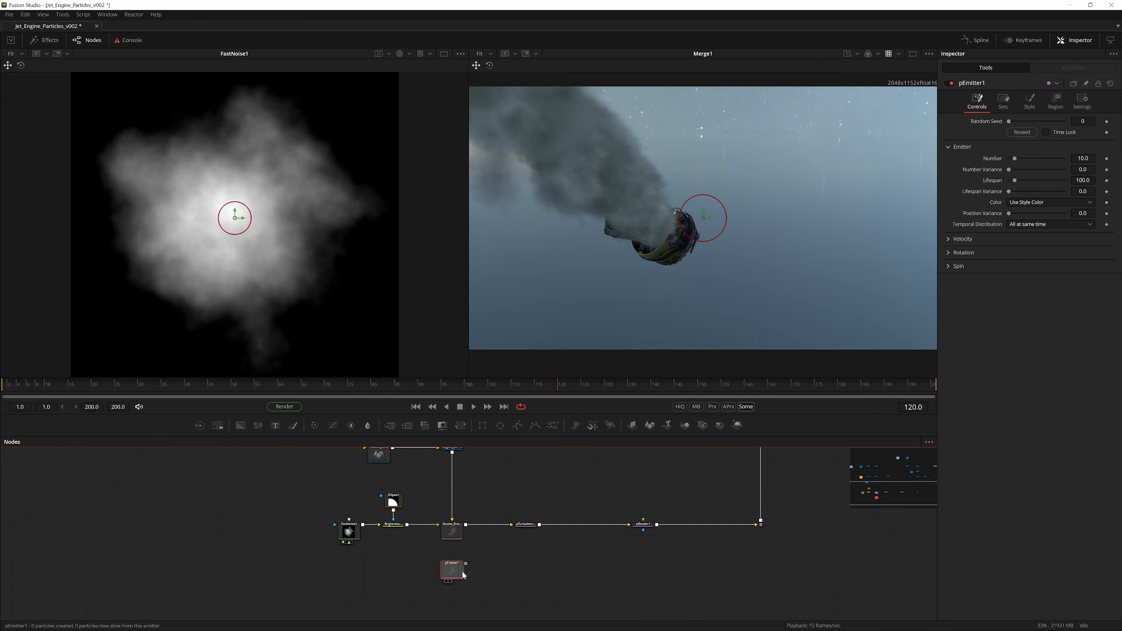
# Insert a pMerge between the pTurbulence and pRender nodes, and connect the new pEmitter to it through a pipe router
pyautogui.click(526, 526)
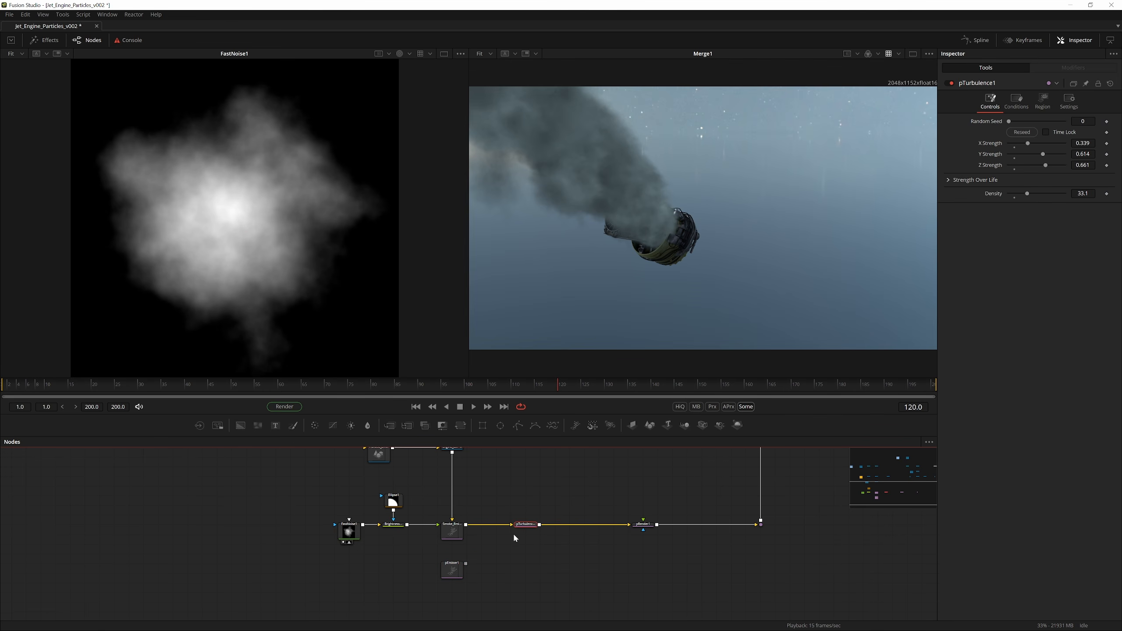
pyautogui.hotkey('shift', 'space')
pyautogui.write('pmer')
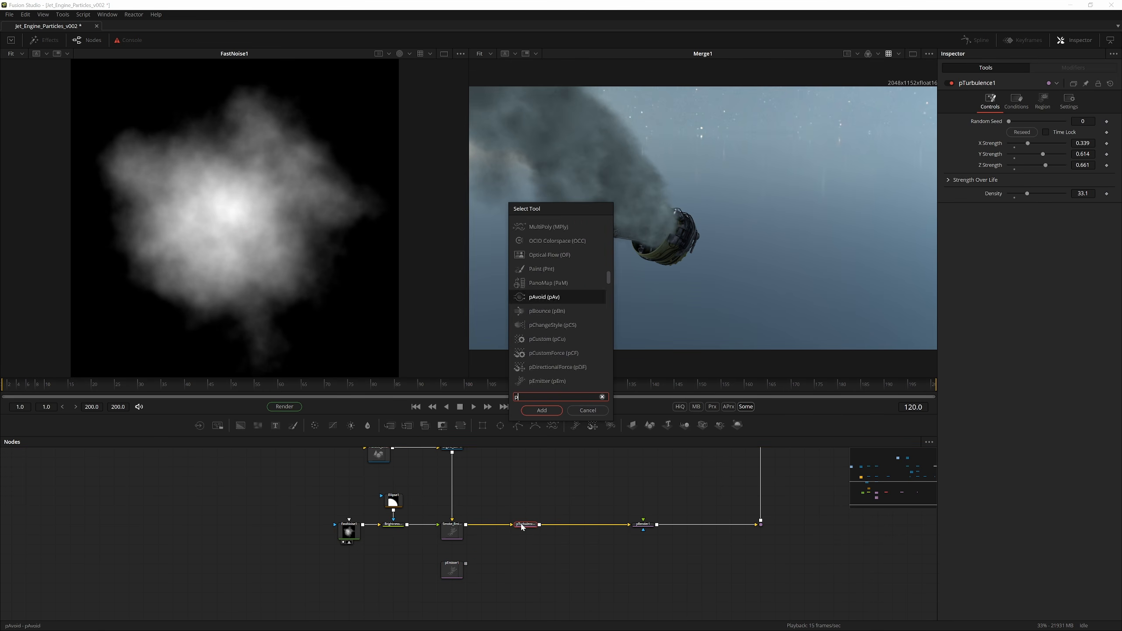
pyautogui.moveTo(557, 526); pyautogui.dragTo(586, 526)
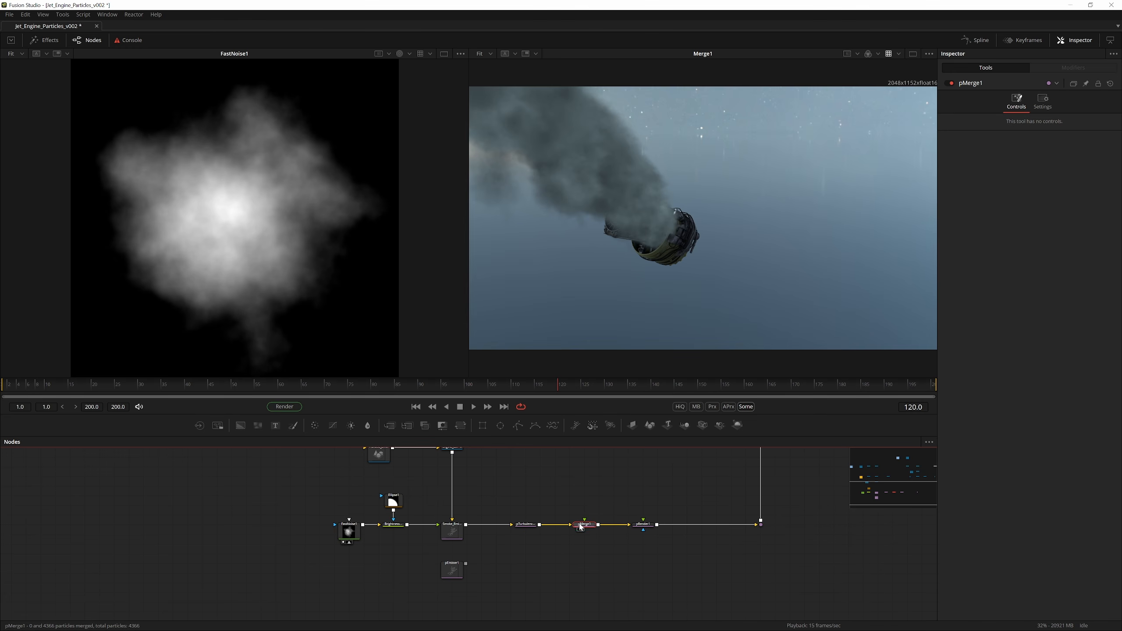
pyautogui.moveTo(465, 564); pyautogui.dragTo(583, 564)
pyautogui.keyDown('alt'); pyautogui.click(555, 538); pyautogui.keyUp('alt')
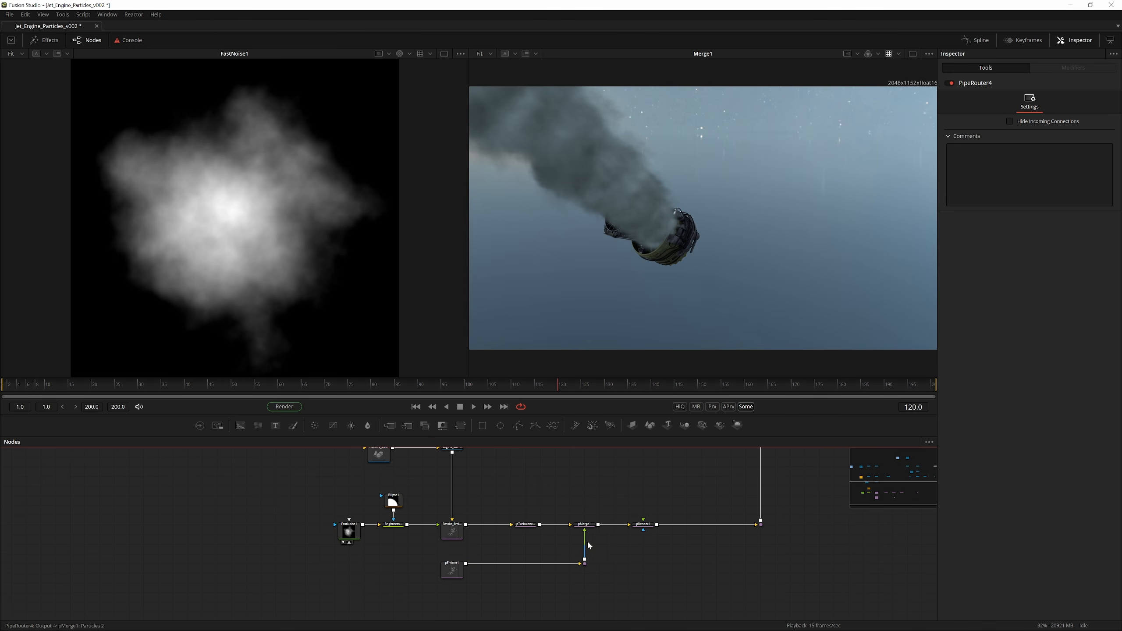
# Set the emission region of the new pEmitter to Mesh
pyautogui.click(452, 573)
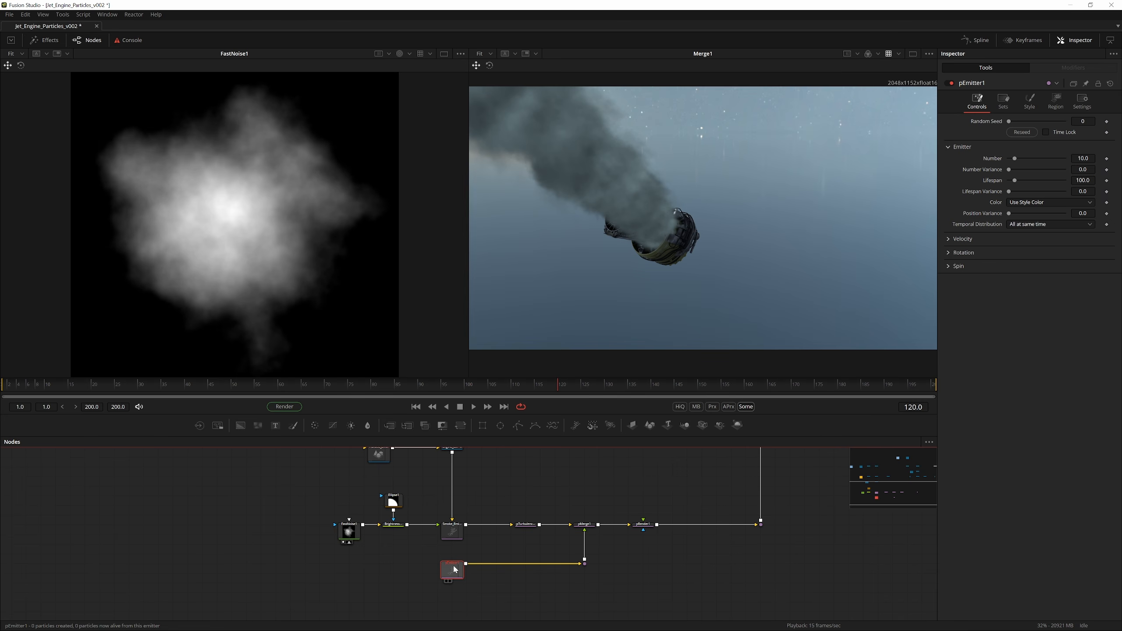
pyautogui.click(1051, 106)
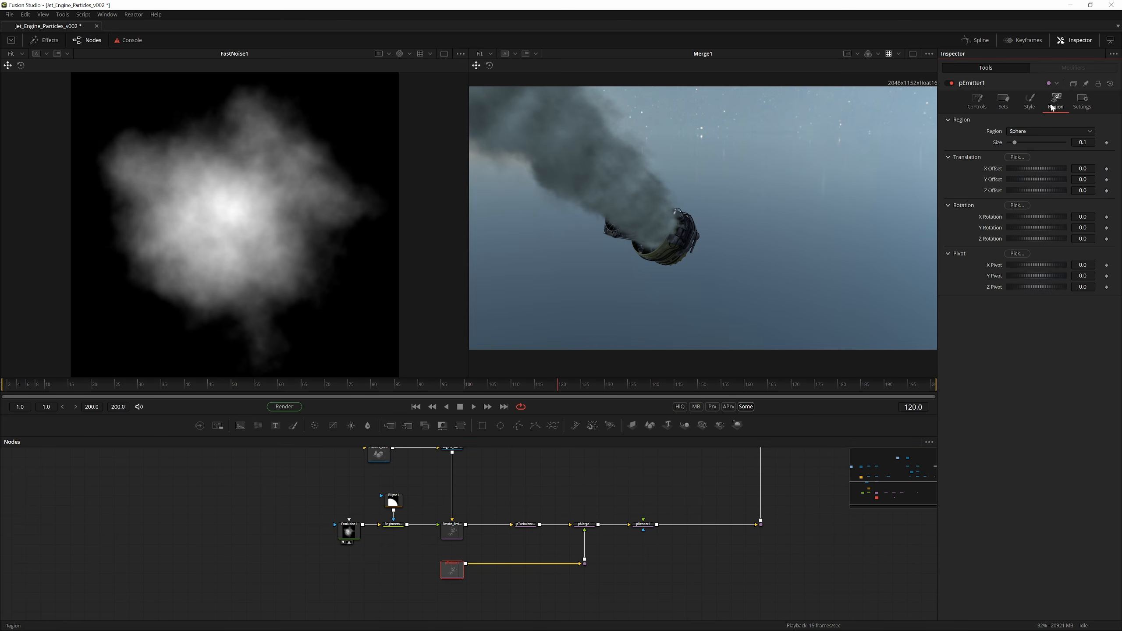
pyautogui.click(1022, 133)
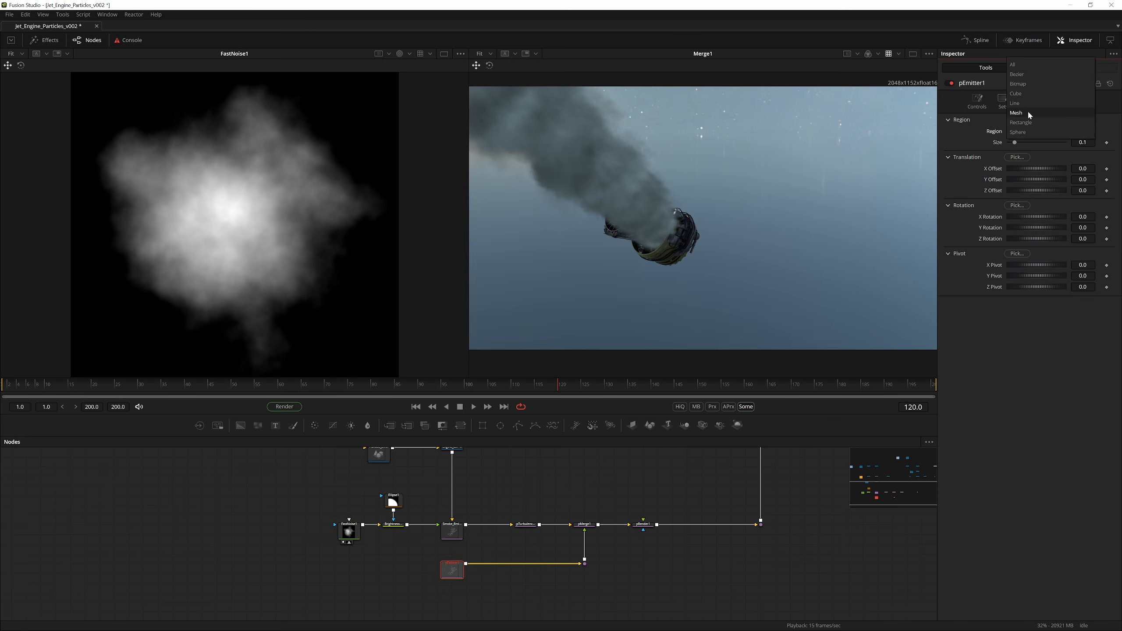
pyautogui.click(1028, 112)
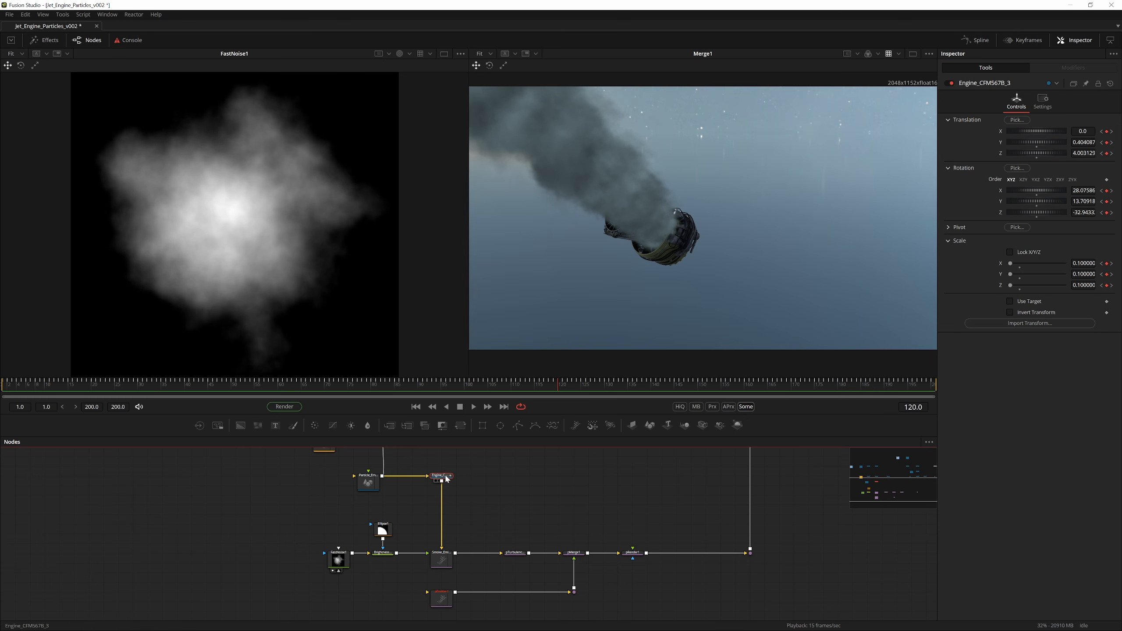
# Connect the Engine_CFM567B_3 transform to the new pEmitter and move the emitter and its pipe router slightly lower in the graph
pyautogui.moveTo(442, 481); pyautogui.dragTo(456, 550)
pyautogui.click(441, 602)
pyautogui.moveTo(614, 575); pyautogui.dragTo(444, 528)
pyautogui.moveTo(454, 547); pyautogui.dragTo(454, 557)
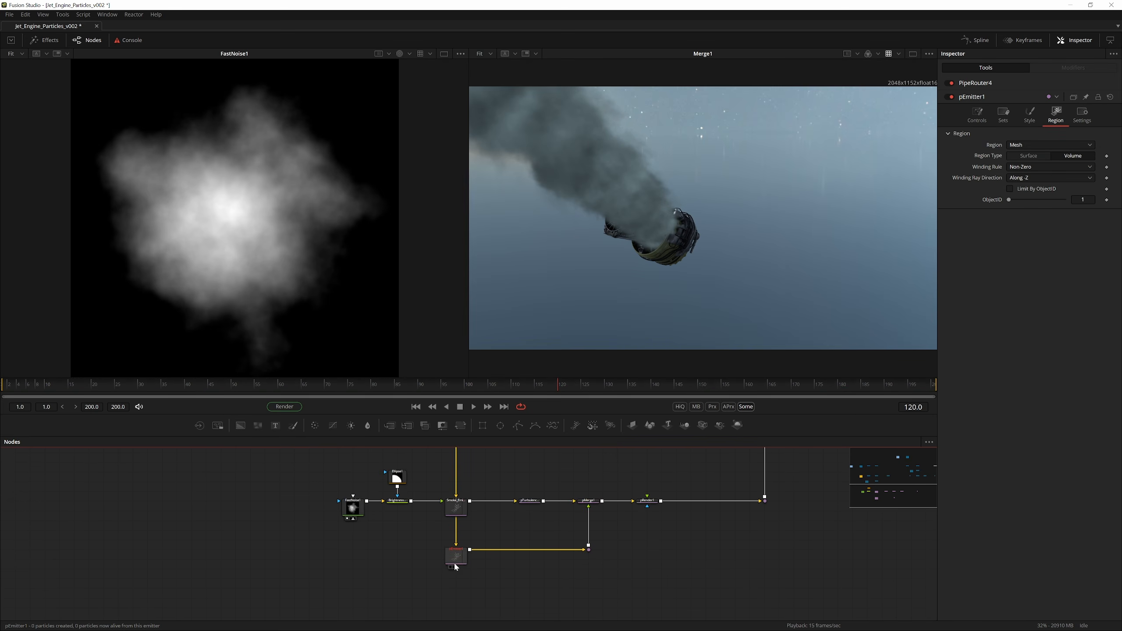
# Change the new pEmitter's particle style to Blob
pyautogui.click(455, 565)
pyautogui.click(1030, 102)
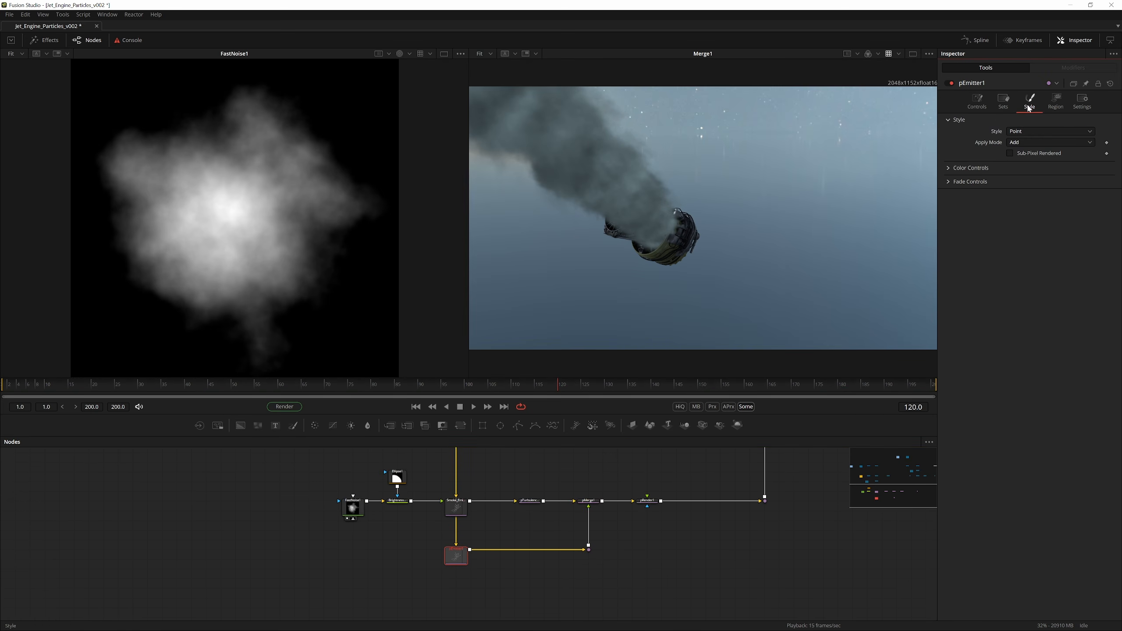
pyautogui.click(1026, 132)
pyautogui.click(1013, 150)
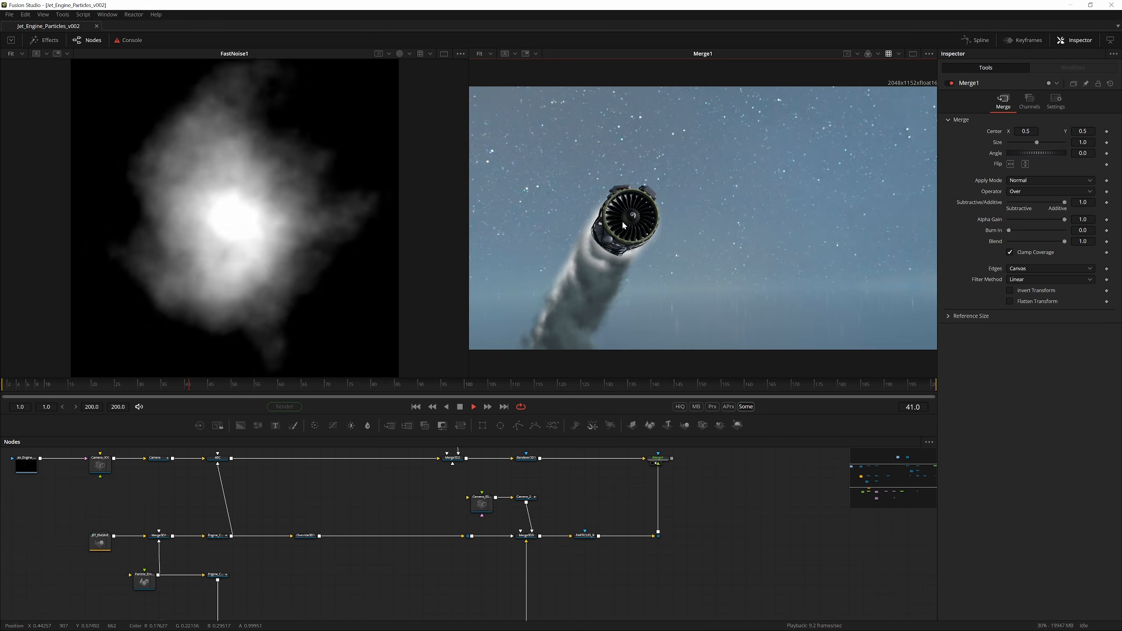
# Stop playback and set the new pEmitter's blob size to 0.0669
pyautogui.press('space')
pyautogui.moveTo(558, 526); pyautogui.dragTo(770, 409)
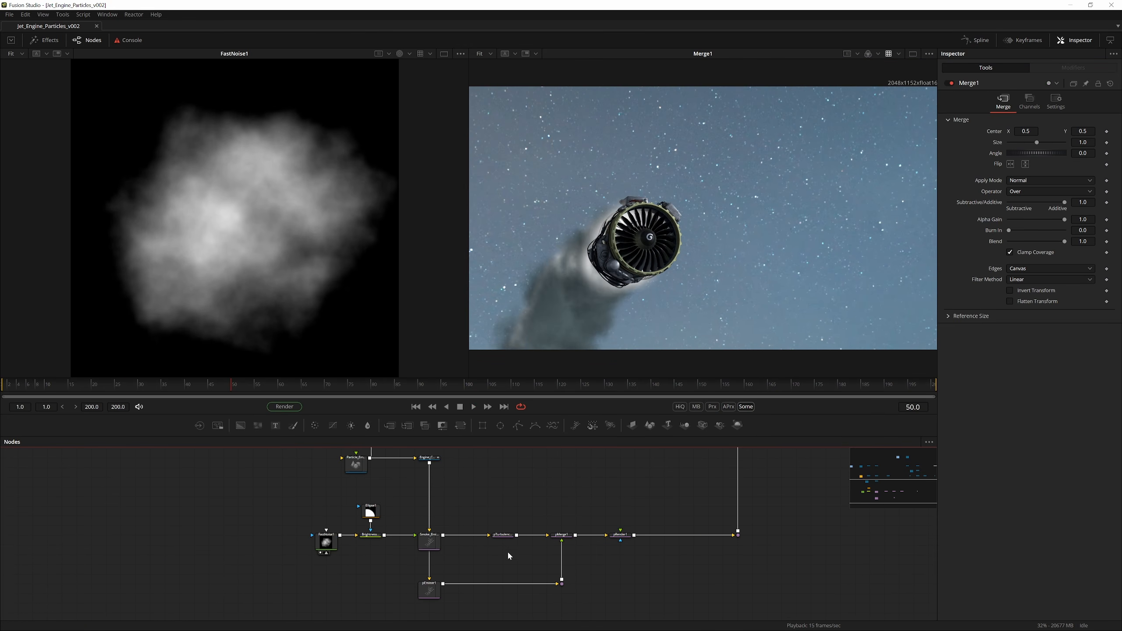
pyautogui.click(431, 595)
pyautogui.click(947, 170)
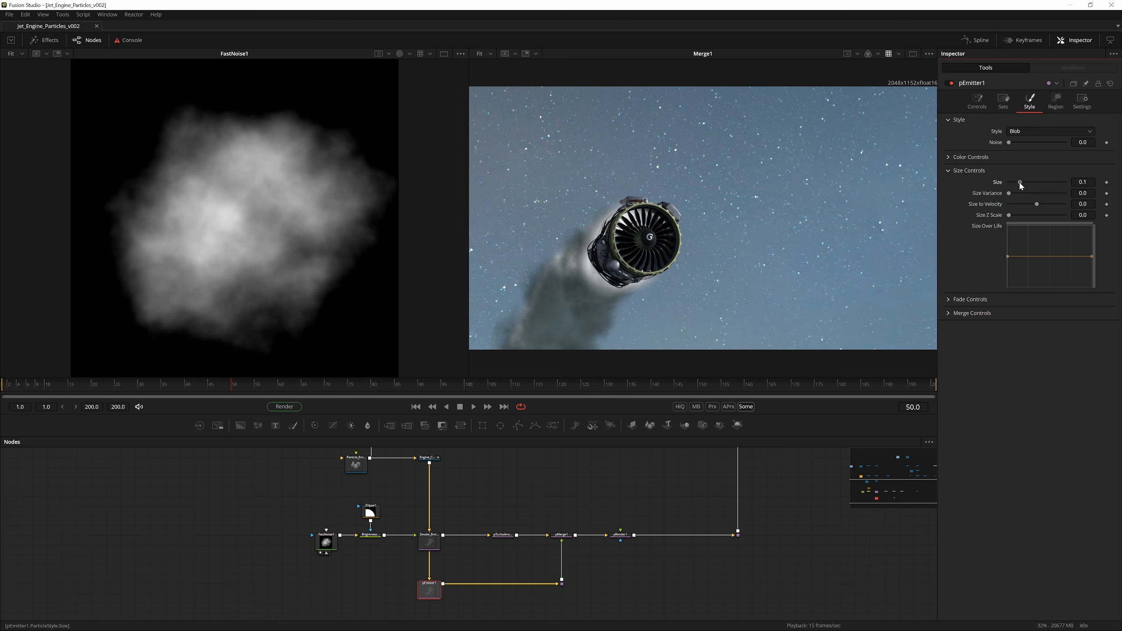
# Set the new pEmitter's temporal distribution to Randomly distributed and its rotation mode to Rotation Relative to Motion
pyautogui.click(976, 101)
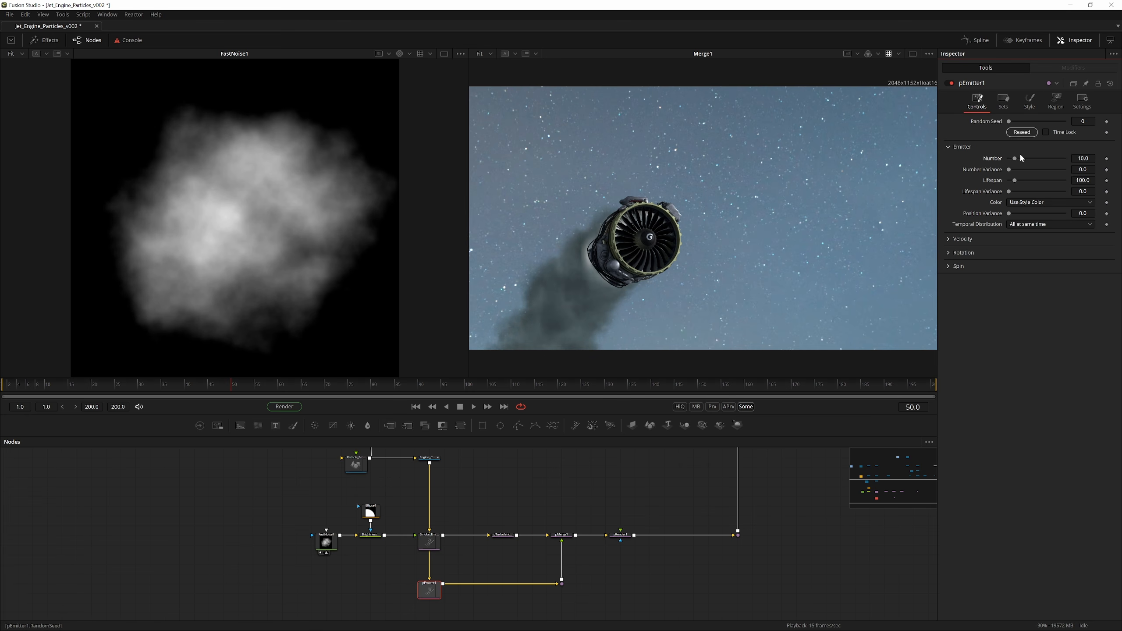
pyautogui.click(1033, 225)
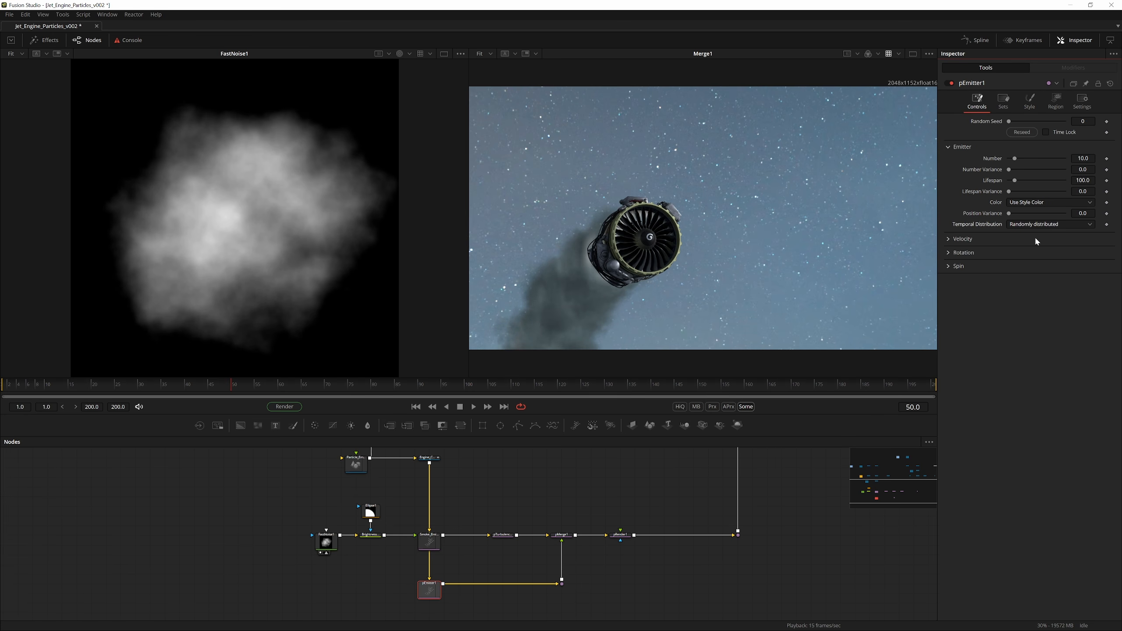
pyautogui.click(953, 256)
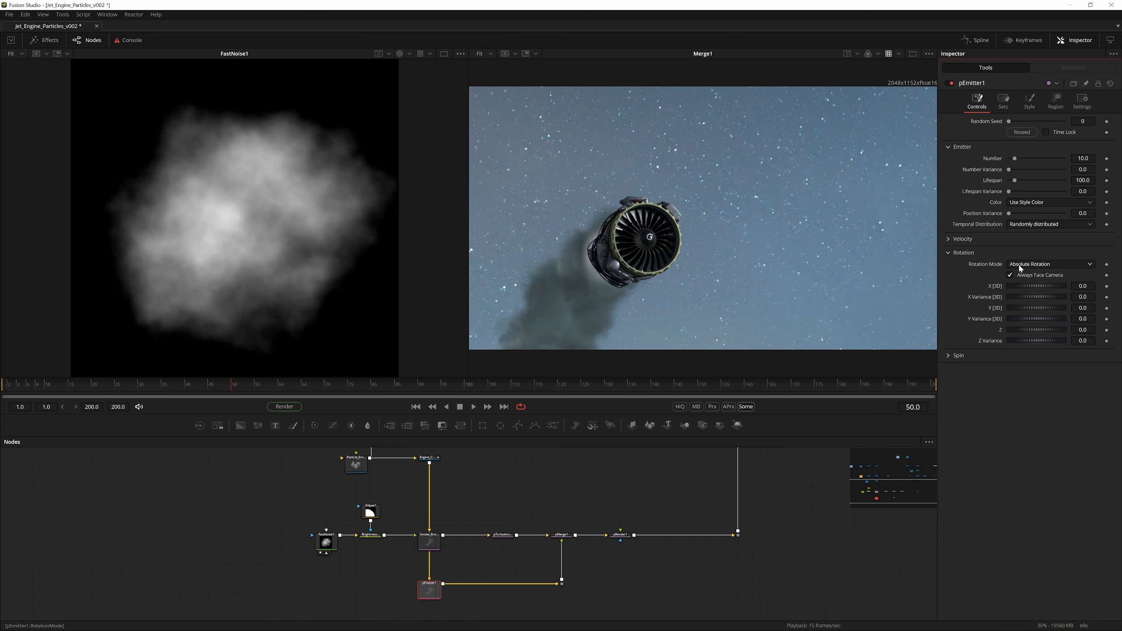
pyautogui.click(1033, 264)
pyautogui.click(1033, 275)
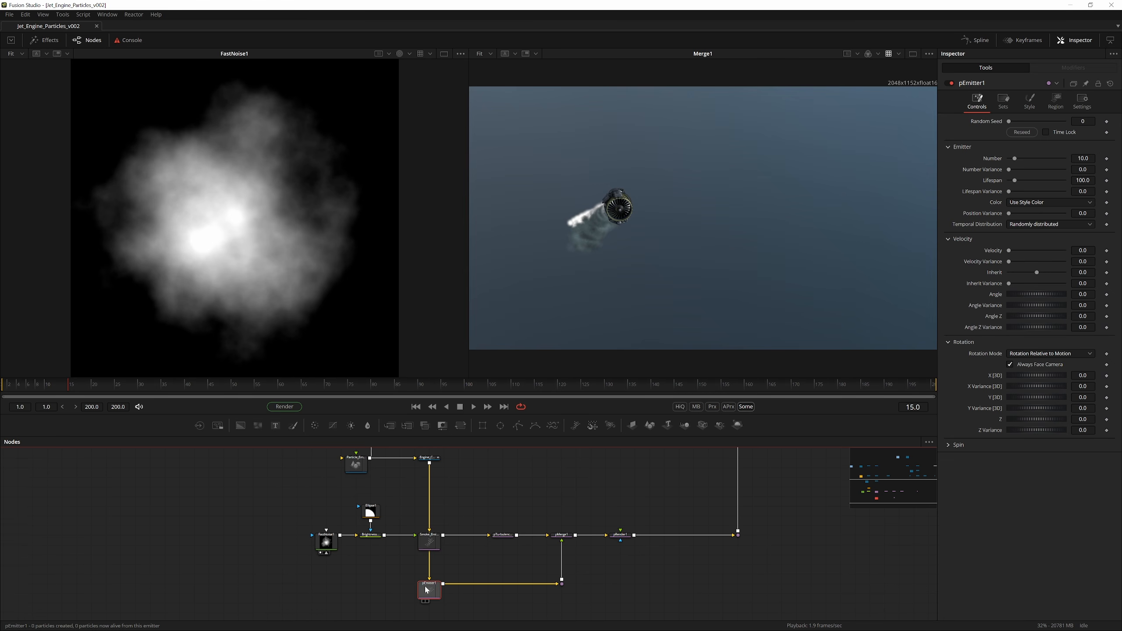
# Rename the new pEmitter node to Fire_Emitter
pyautogui.press('F2')
pyautogui.write('Fire_Emitter')
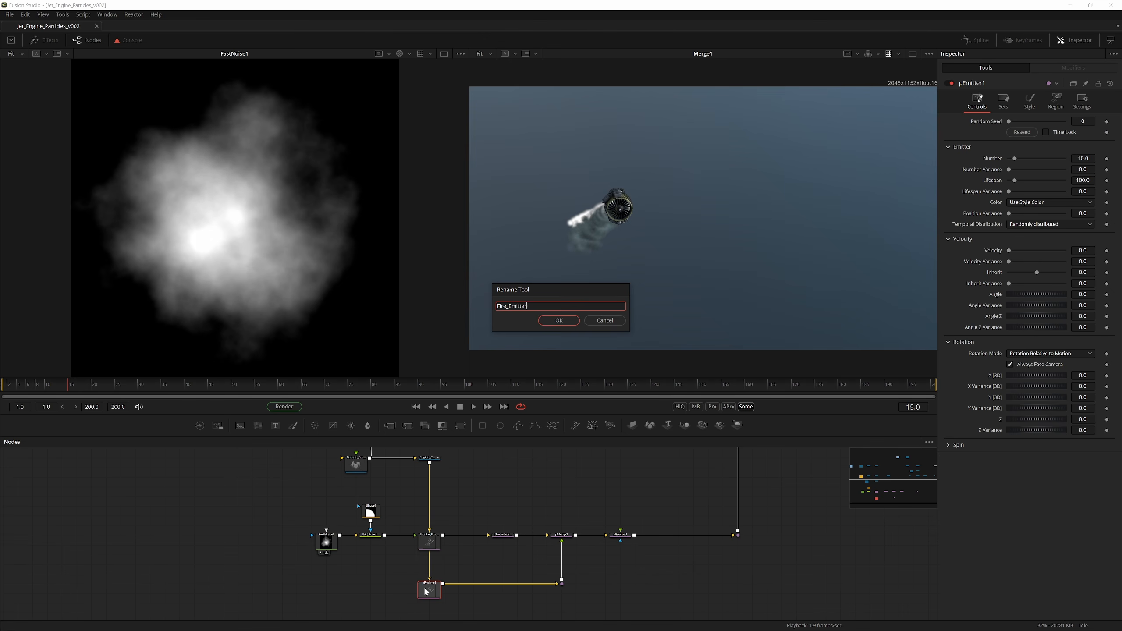
pyautogui.press('Return')
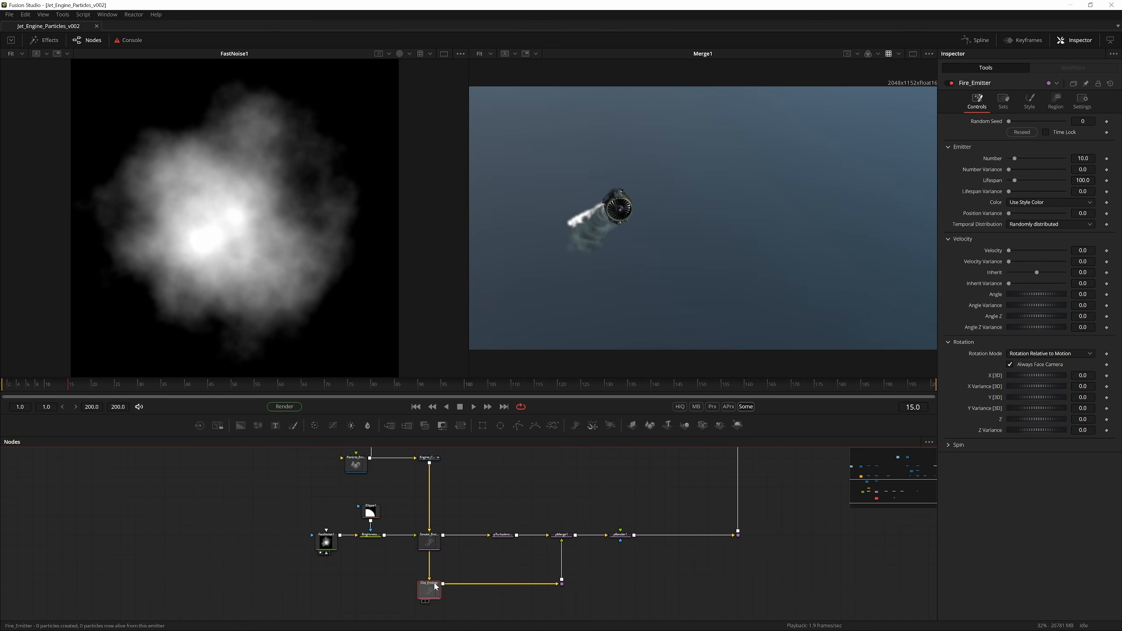
# Pin Smoke_Emitter's controls alongside Fire_Emitter's for comparison and set Fire_Emitter's velocity to 0.126
pyautogui.click(430, 547)
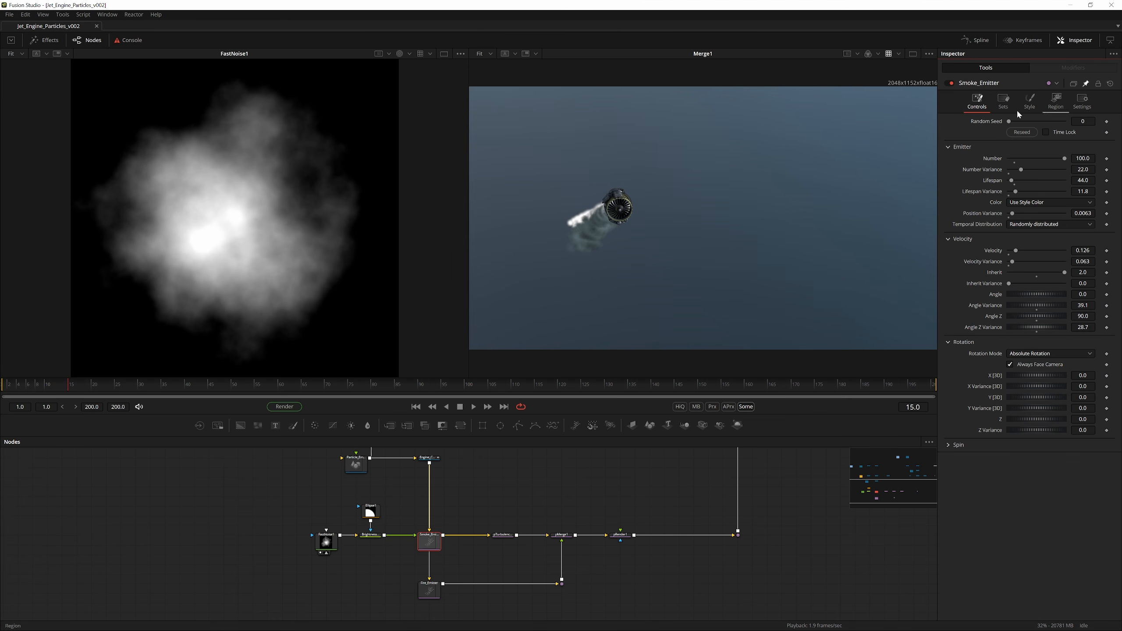
pyautogui.click(437, 587)
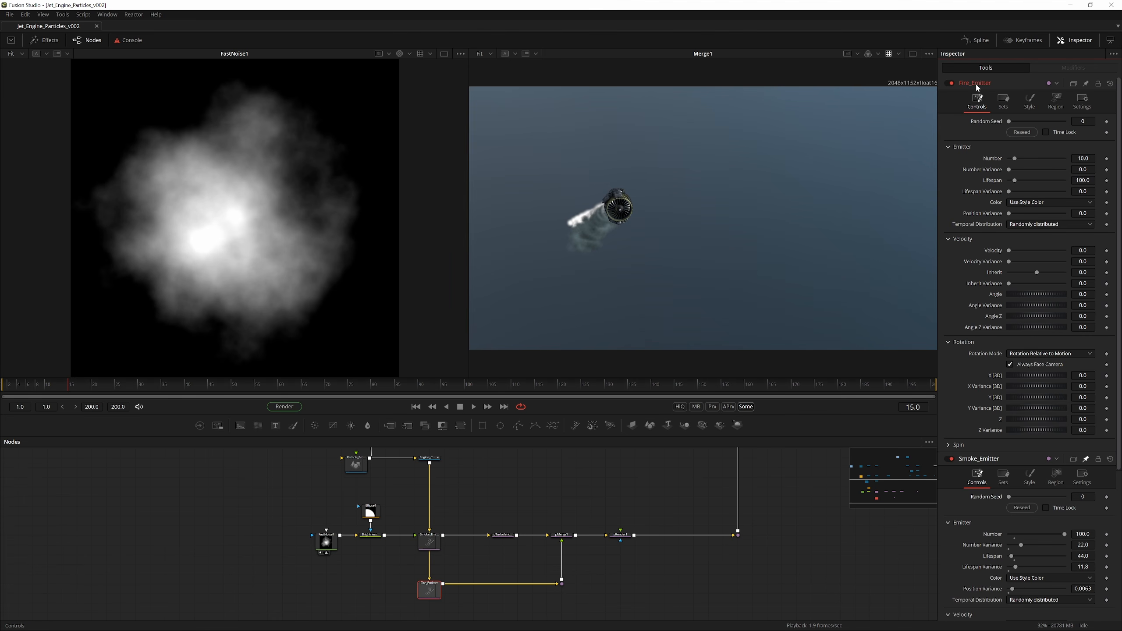
pyautogui.scroll(-5, 1005, 161)
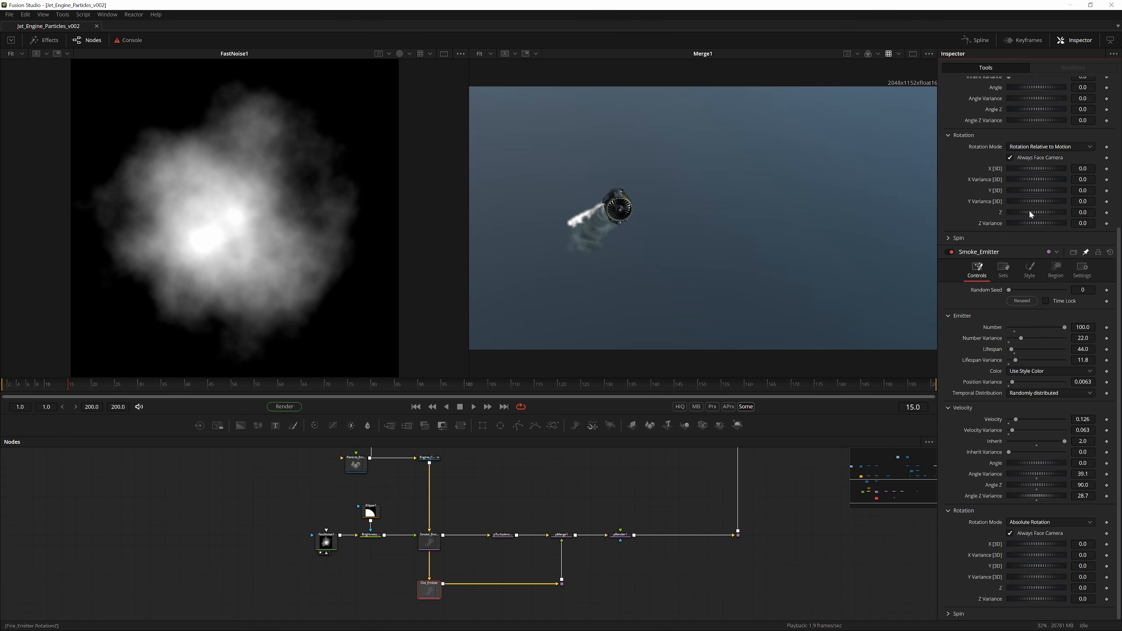
pyautogui.scroll(4, 1029, 209)
pyautogui.scroll(-4, 1051, 324)
pyautogui.scroll(2, 1052, 325)
pyautogui.scroll(-2, 1050, 334)
pyautogui.scroll(2, 1056, 105)
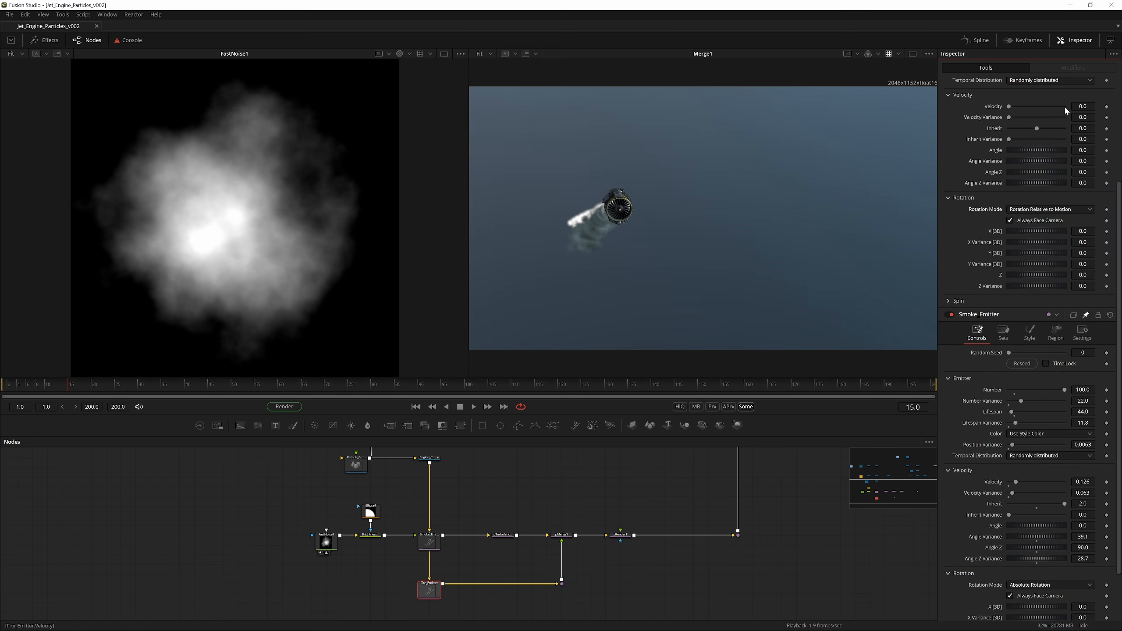
pyautogui.scroll(1, 1065, 110)
pyautogui.press('Return')
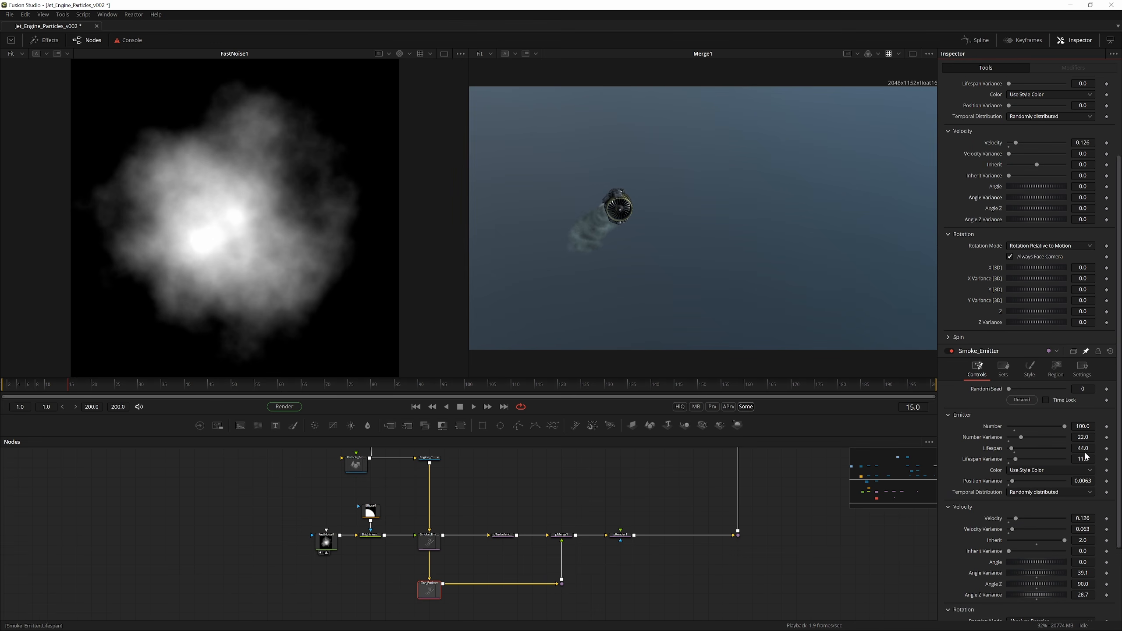
# Set Fire_Emitter's velocity variance to 0.063, inherit to 2.0, angle variance and angle Z to 90.0, and angle Z variance to 28.7
pyautogui.click(1089, 529)
pyautogui.press('Return')
pyautogui.click(1082, 164)
pyautogui.write('2.0')
pyautogui.press('Return')
pyautogui.click(1084, 572)
pyautogui.click(1085, 187)
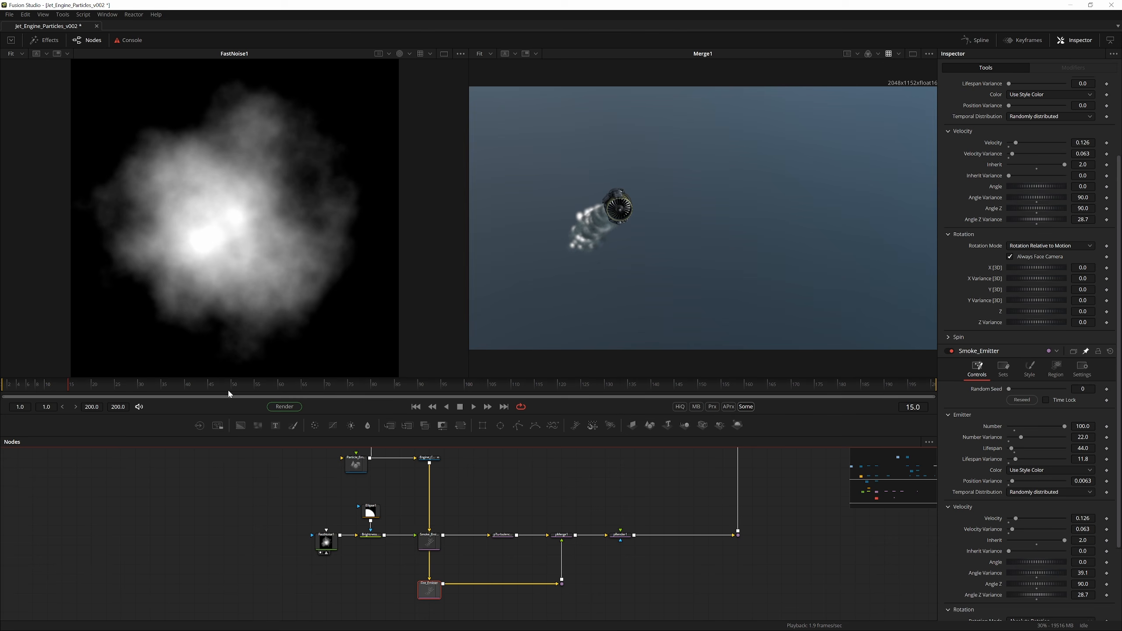
# Save the composition and play the animation from near its first frame
pyautogui.hotkey('ctrl', 's')
pyautogui.moveTo(67, 379); pyautogui.dragTo(10, 390)
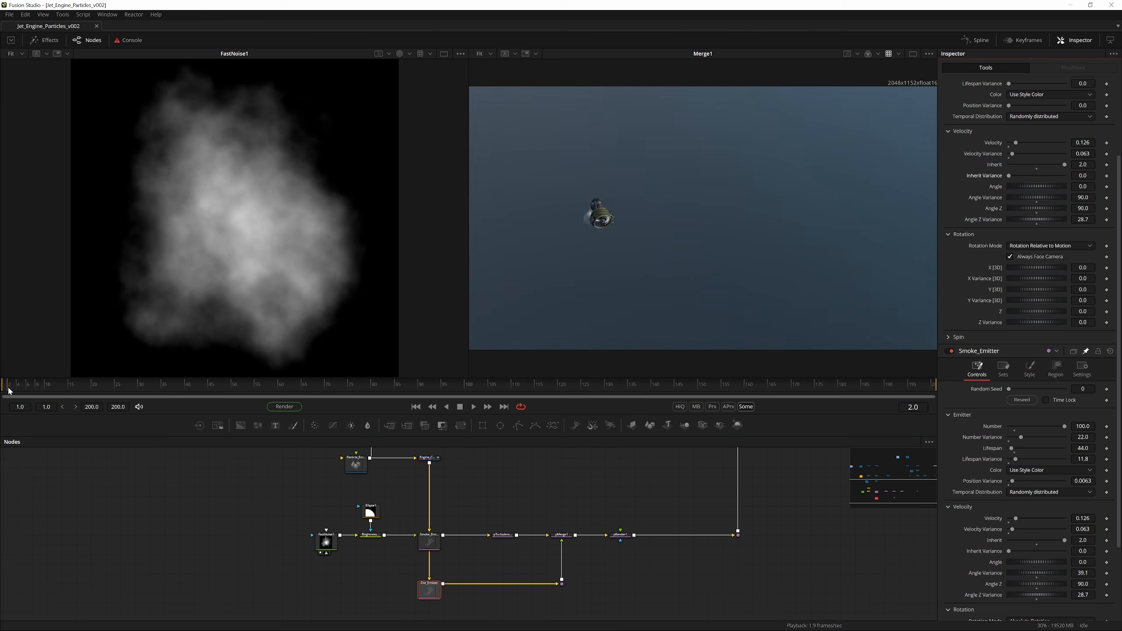
pyautogui.press('space')
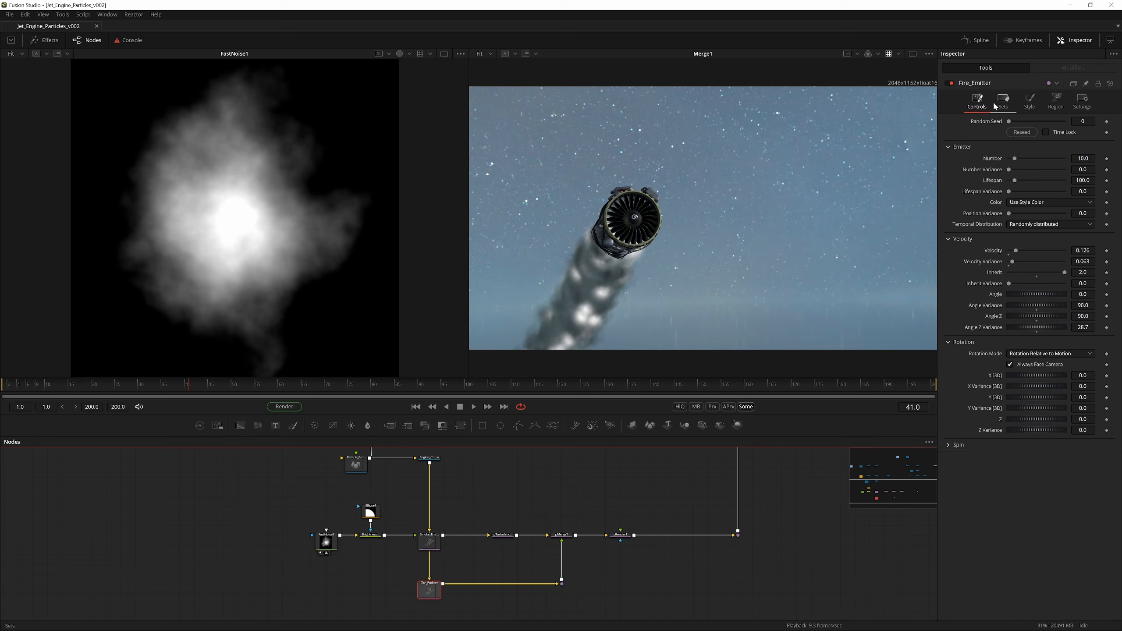
# Change Fire_Emitter's particle color to orange and save the composition
pyautogui.click(1028, 106)
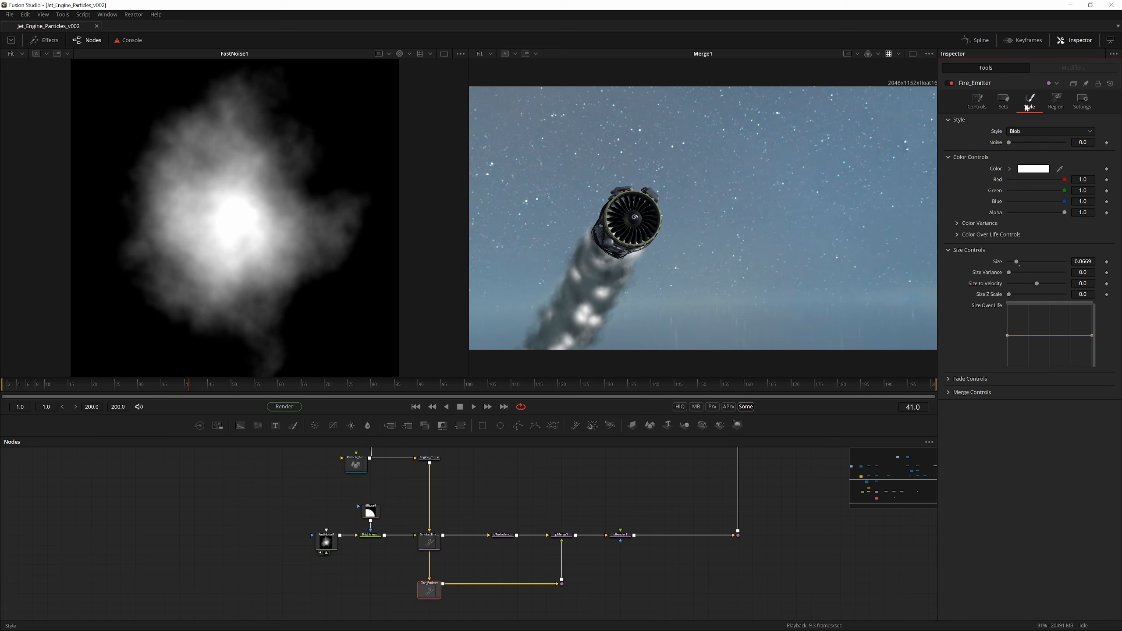
pyautogui.click(1010, 169)
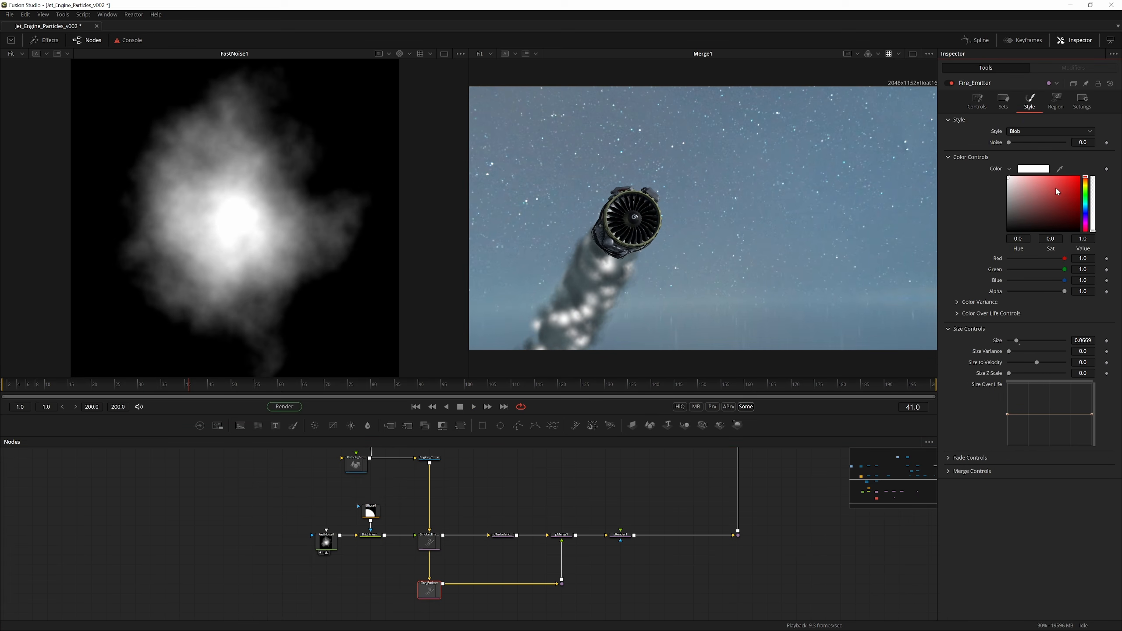
pyautogui.moveTo(1085, 177)
pyautogui.mouseDown()
pyautogui.moveTo(1063, 176)
pyautogui.moveTo(1084, 180)
pyautogui.mouseUp()
pyautogui.click(1071, 182)
pyautogui.hotkey('ctrl', 's')
# Set Fire_Emitter's lifespan to 7.0, position variance to 0.0118, number variance to 6.3 and lifespan variance to 4.7, and save the composition
pyautogui.click(977, 100)
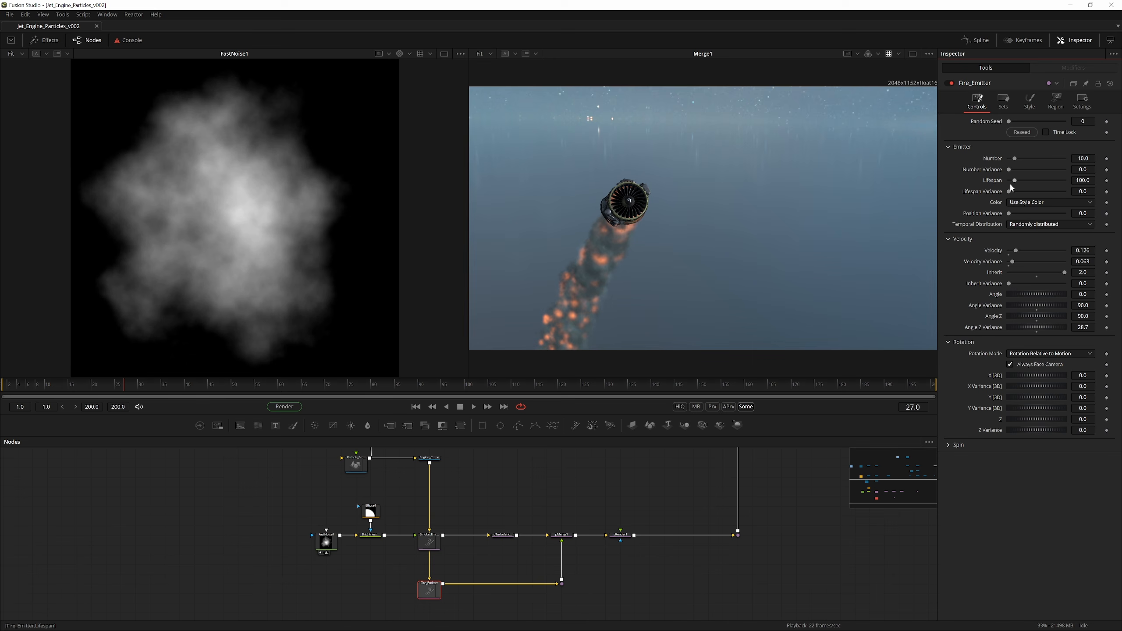
pyautogui.moveTo(1082, 180); pyautogui.dragTo(1041, 180)
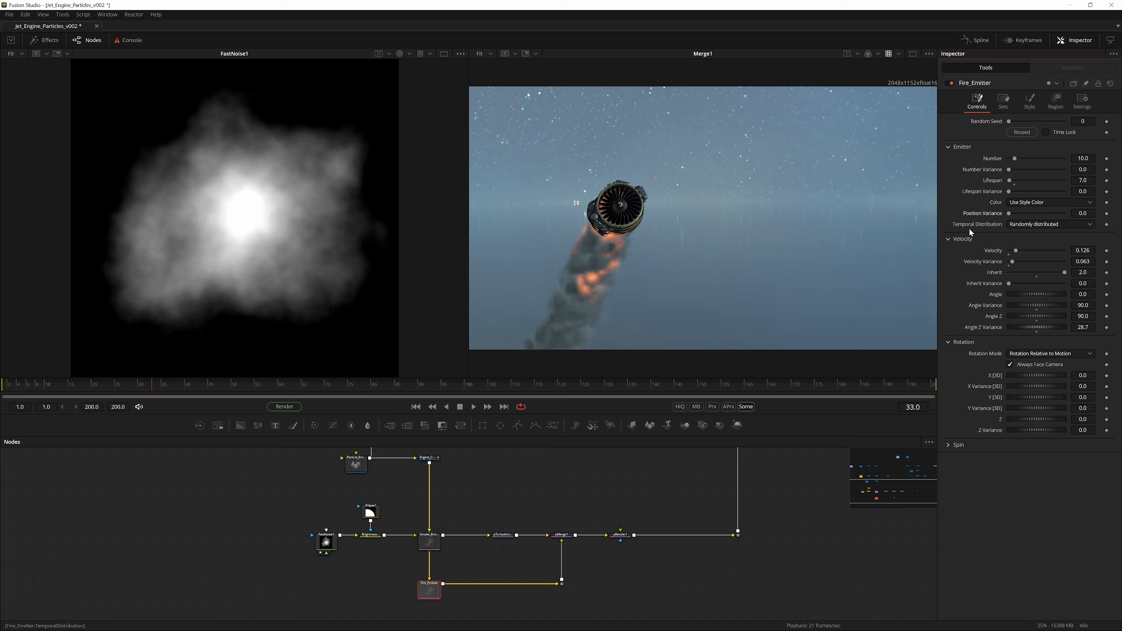
pyautogui.moveTo(1010, 213); pyautogui.dragTo(1012, 214)
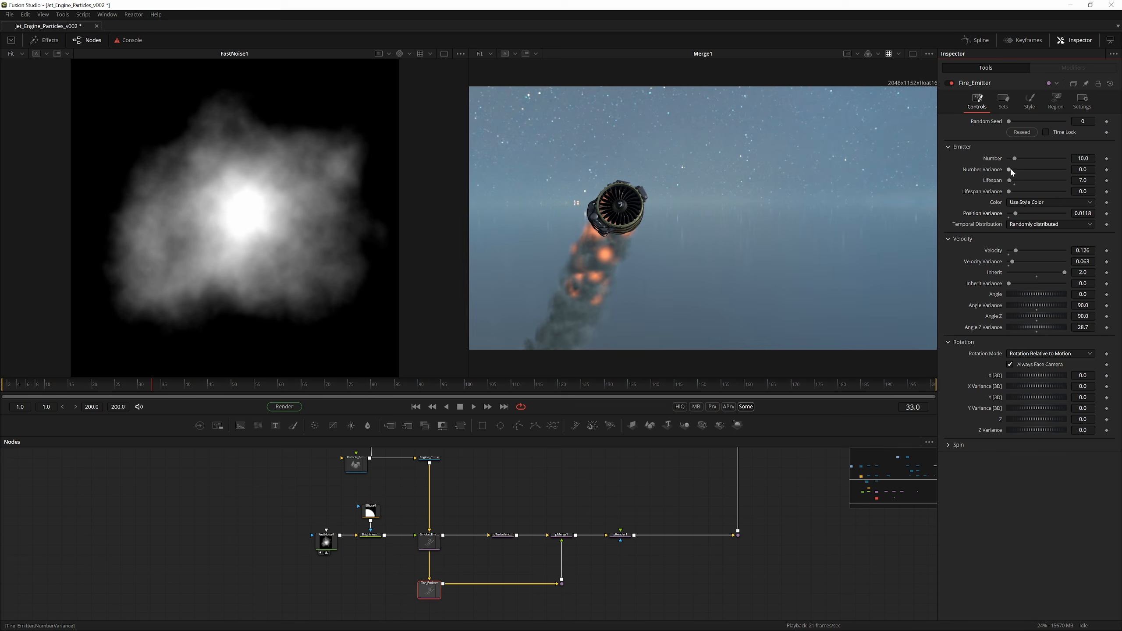
pyautogui.moveTo(1012, 171); pyautogui.dragTo(1015, 197)
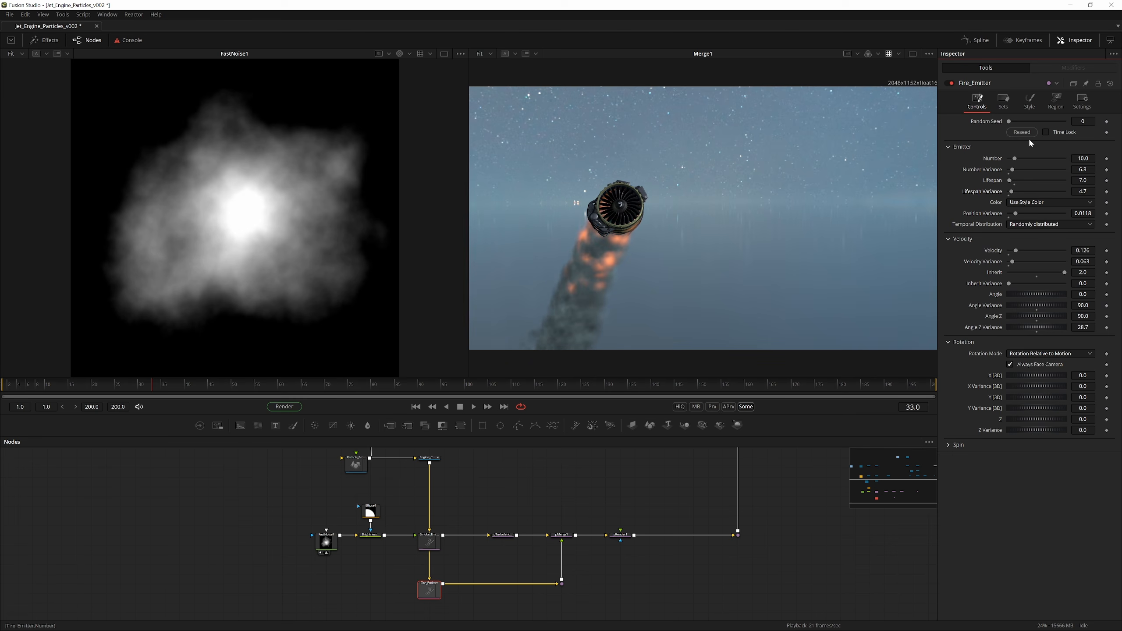
pyautogui.click(1029, 100)
pyautogui.hotkey('ctrl', 's')
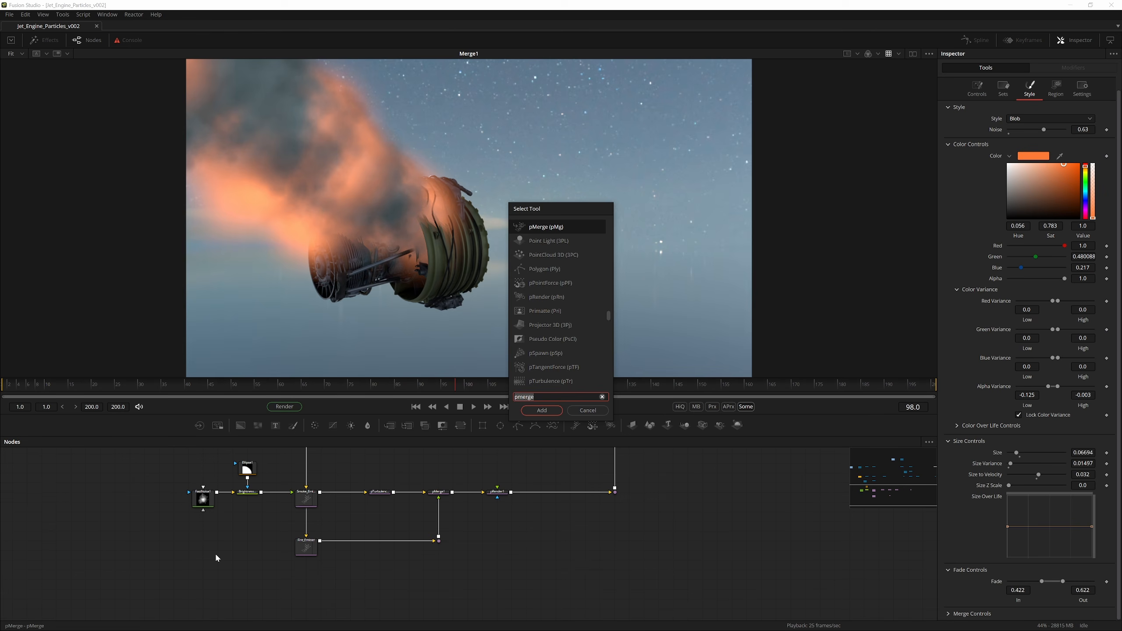
# Add a second FastNoise node below the first one and view it in a split view beside Merge1
pyautogui.write('fast')
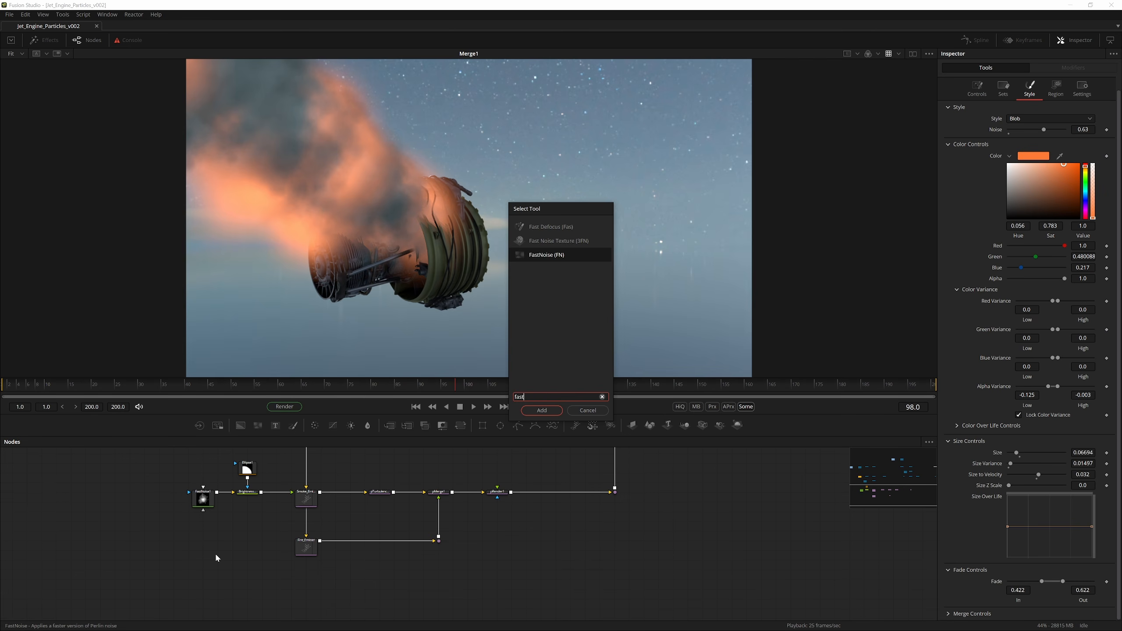
pyautogui.press('Return')
pyautogui.click(912, 53)
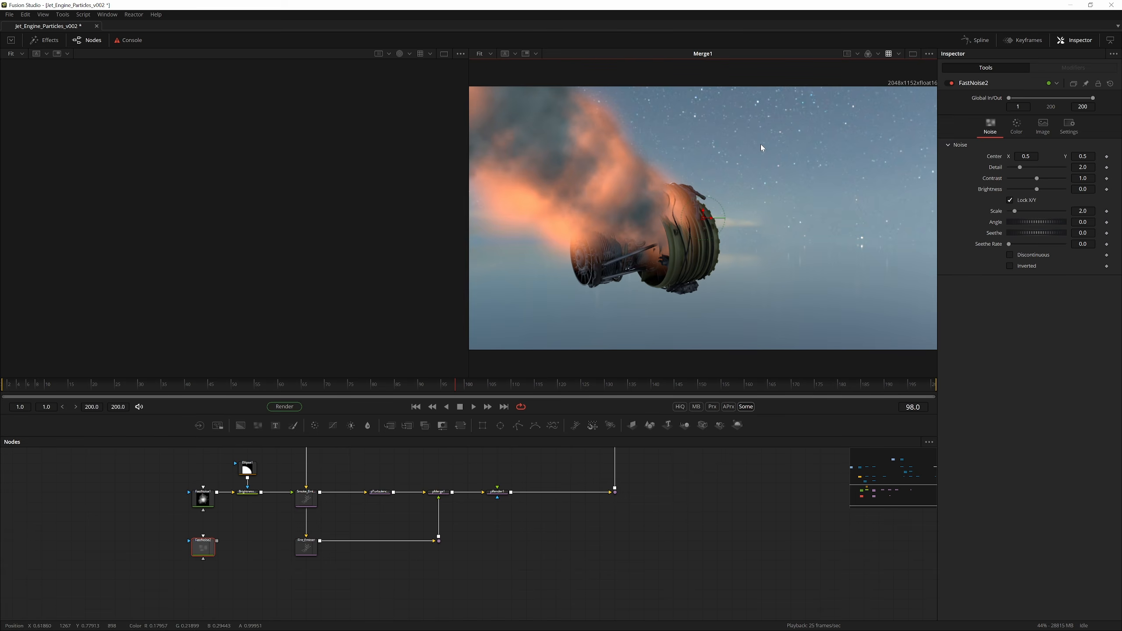
pyautogui.moveTo(510, 418); pyautogui.dragTo(455, 416)
pyautogui.press('1')
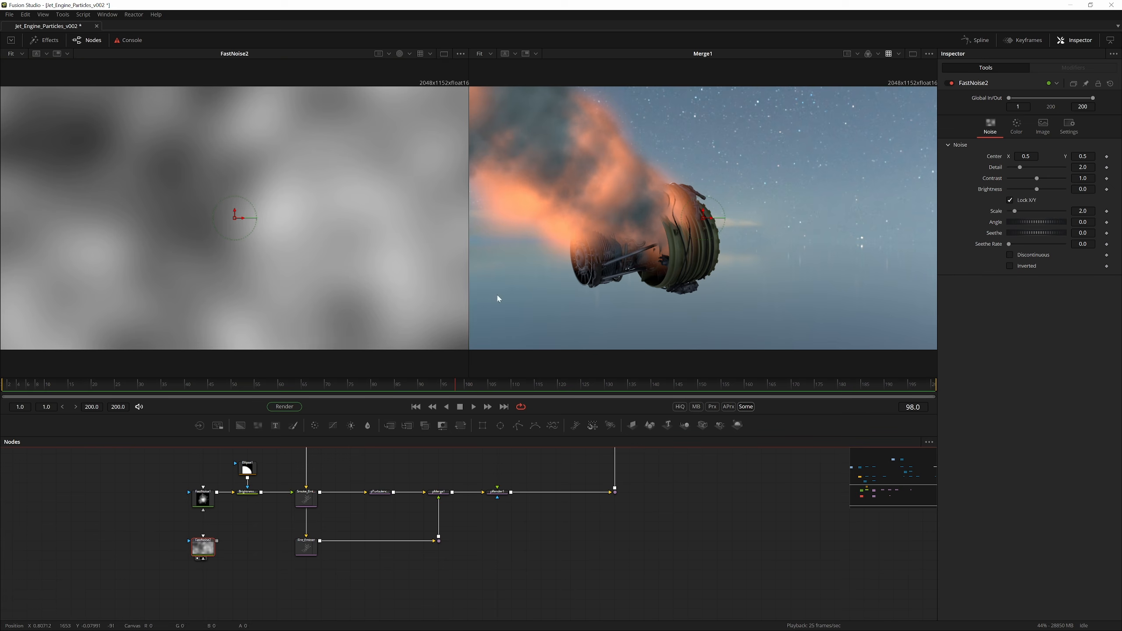
# Set the FastNoise2 image size to 128 by 128
pyautogui.click(1044, 128)
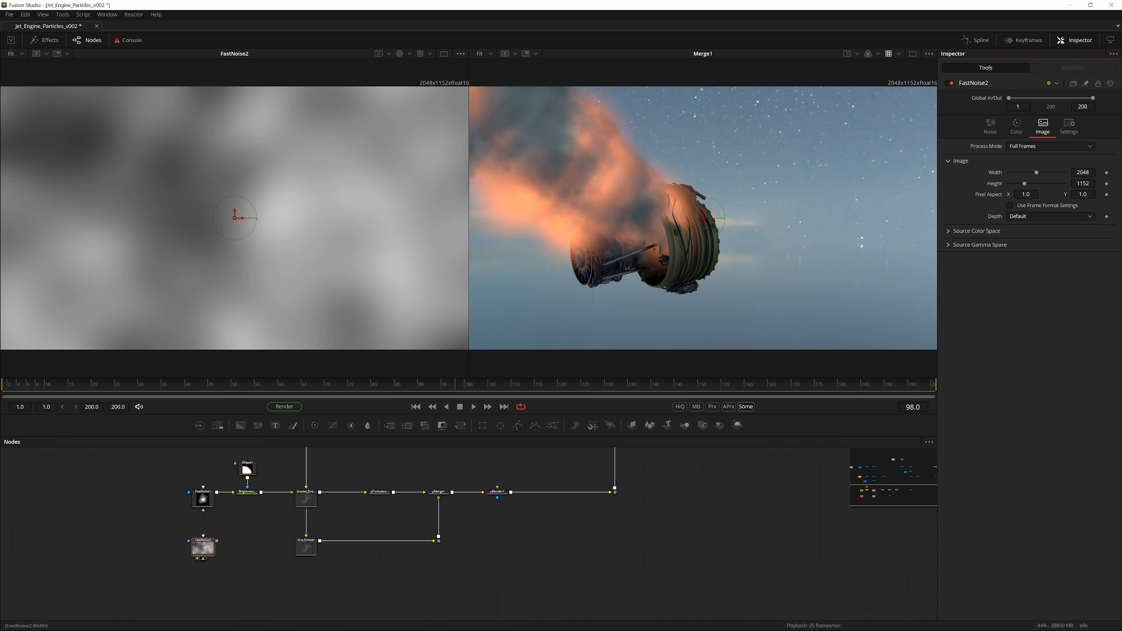
pyautogui.write('128')
pyautogui.press('Tab')
pyautogui.write('1')
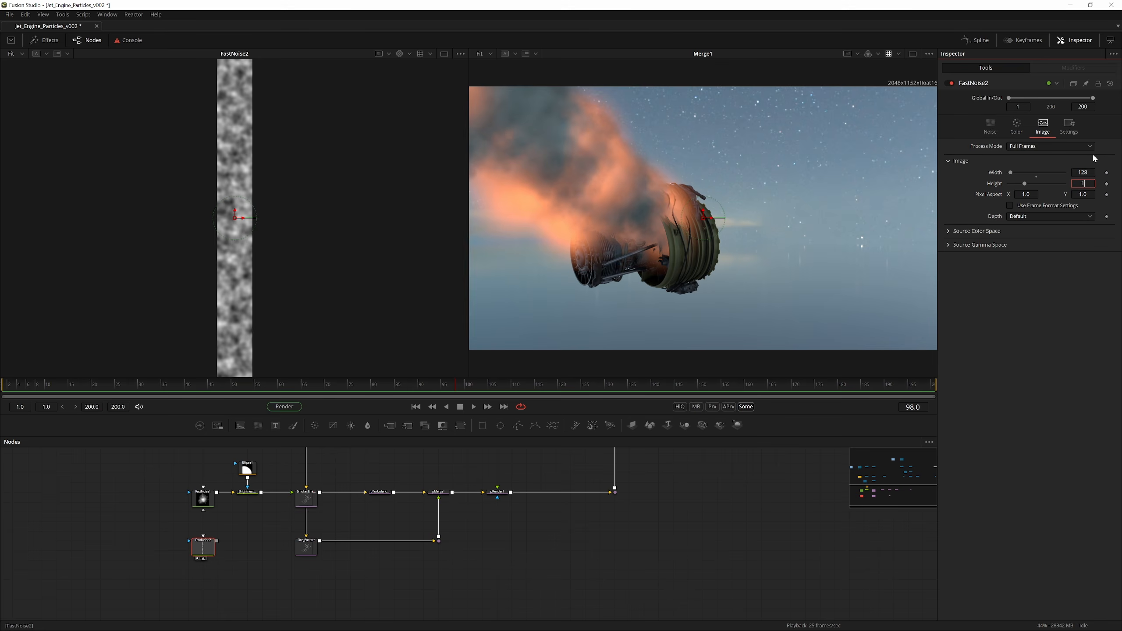
pyautogui.press('Return')
# Unlock FastNoise2's X and Y scale and set Y Scale to 20.0 to stretch the noise into horizontal streaks
pyautogui.click(995, 129)
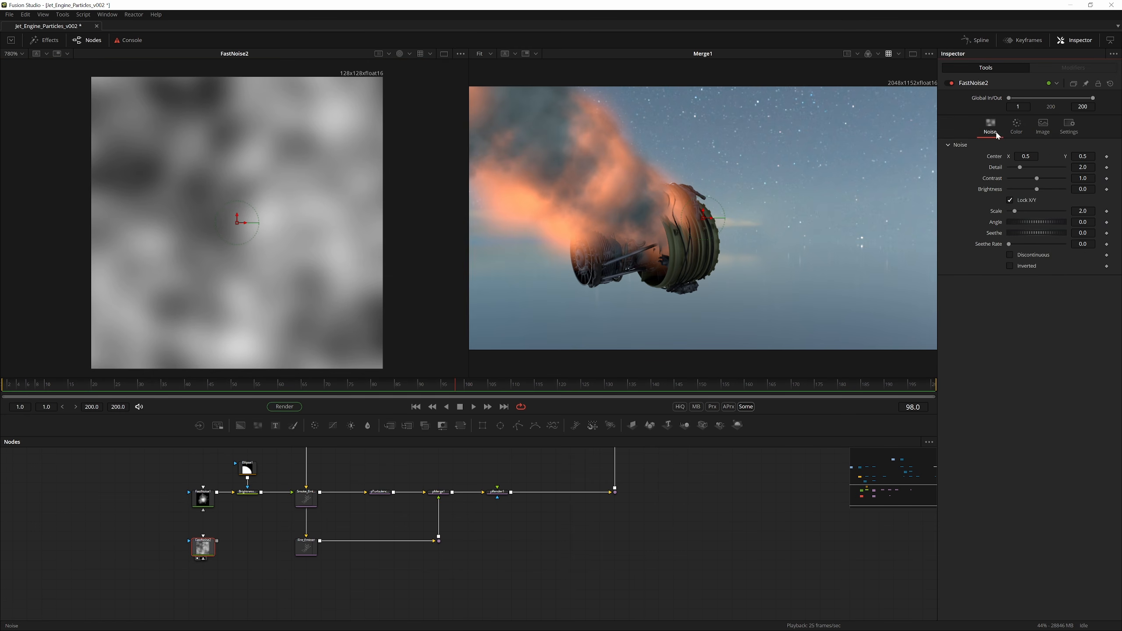
pyautogui.click(1011, 200)
pyautogui.moveTo(1014, 222); pyautogui.dragTo(1062, 230)
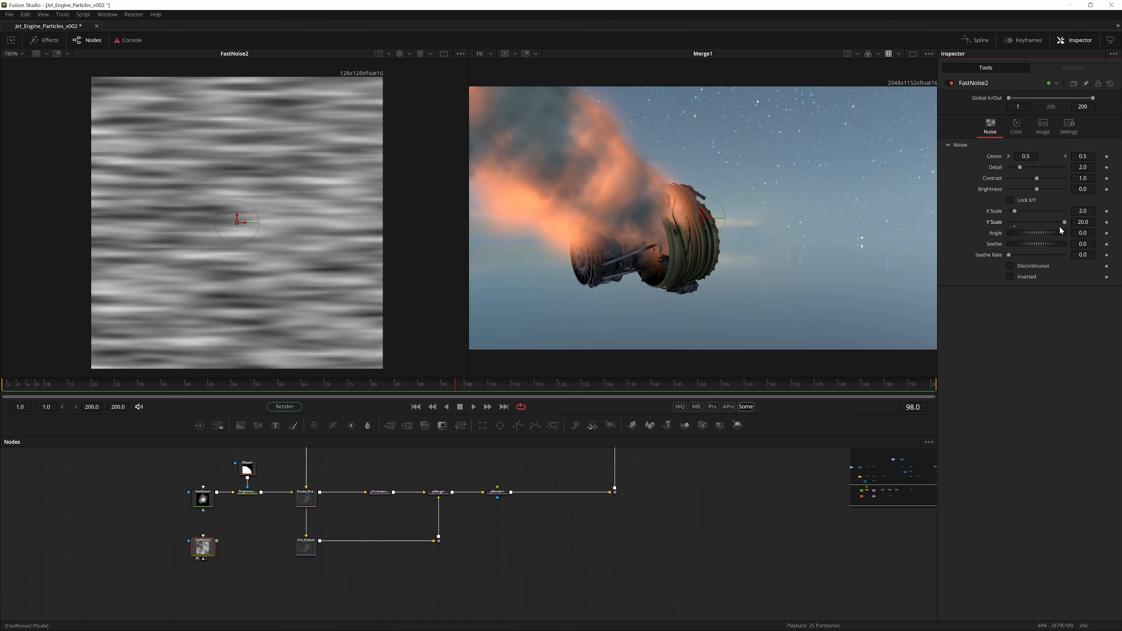
# Change Fire_Emitter's particle style to Bitmap and connect FastNoise2 as its style bitmap
pyautogui.click(308, 553)
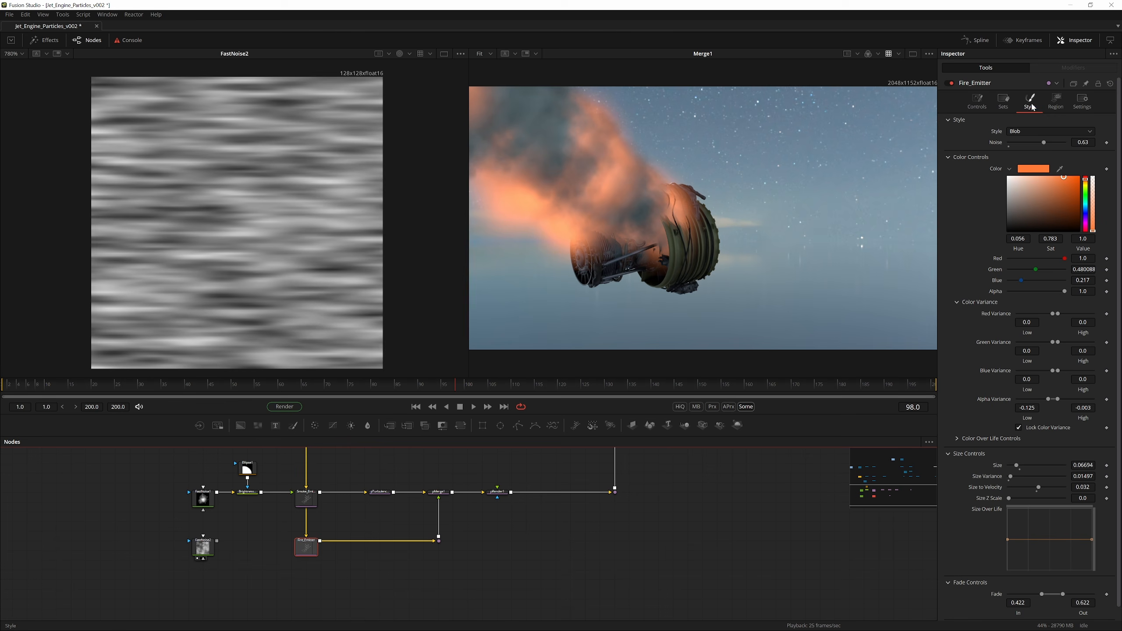
pyautogui.click(1021, 132)
pyautogui.click(1018, 122)
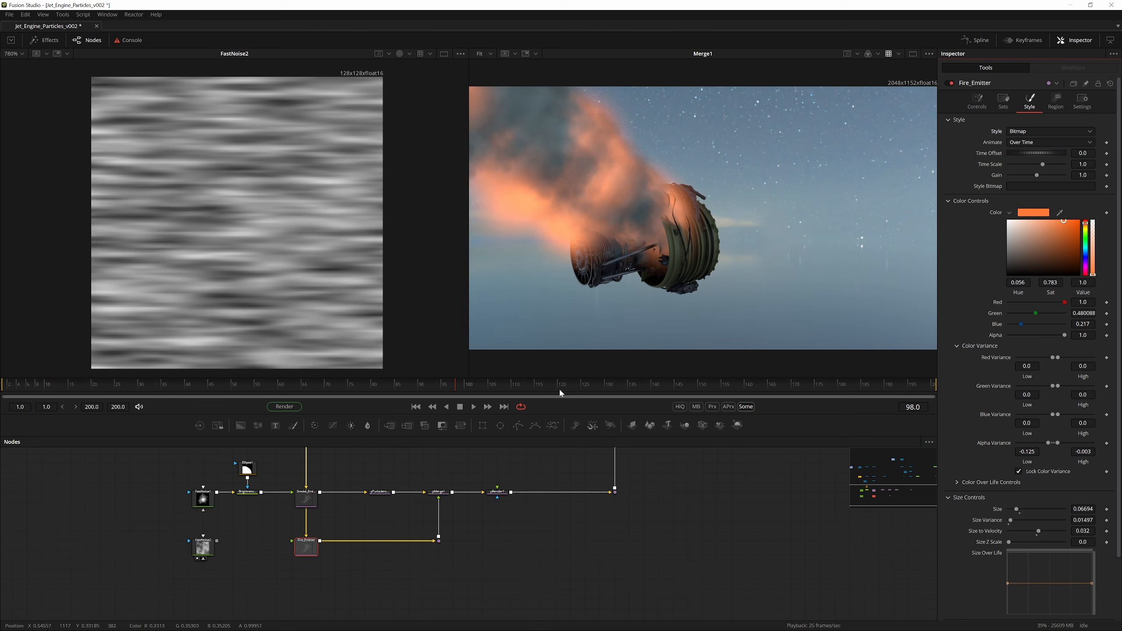
pyautogui.moveTo(218, 541); pyautogui.dragTo(304, 544)
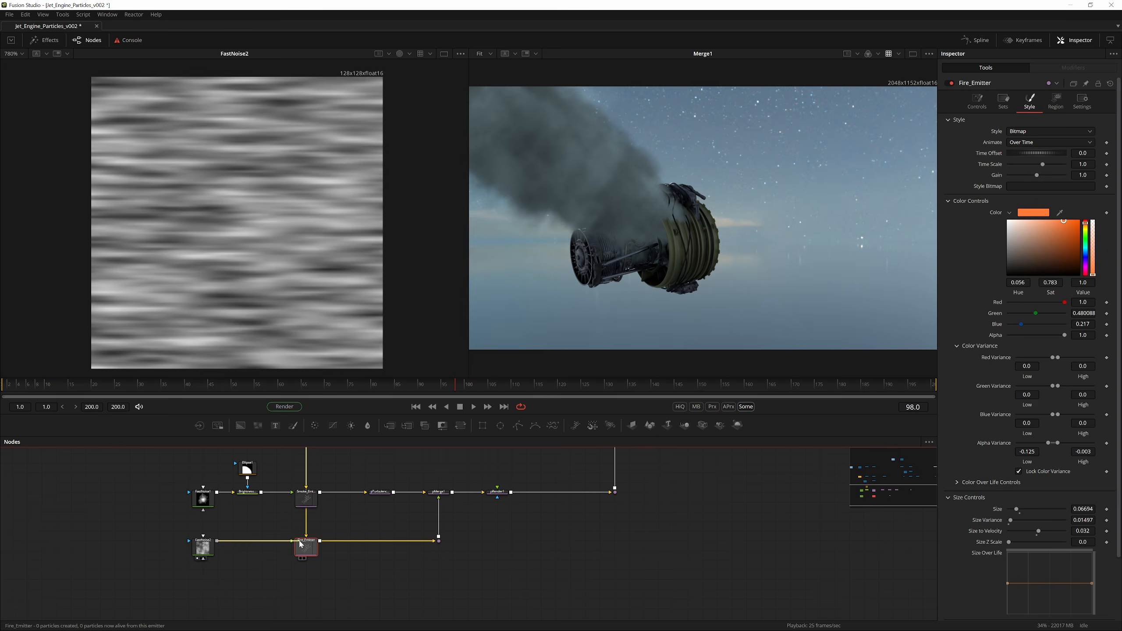
# Add a rectangle mask to FastNoise2 and set its soft edge to 0.2
pyautogui.click(199, 551)
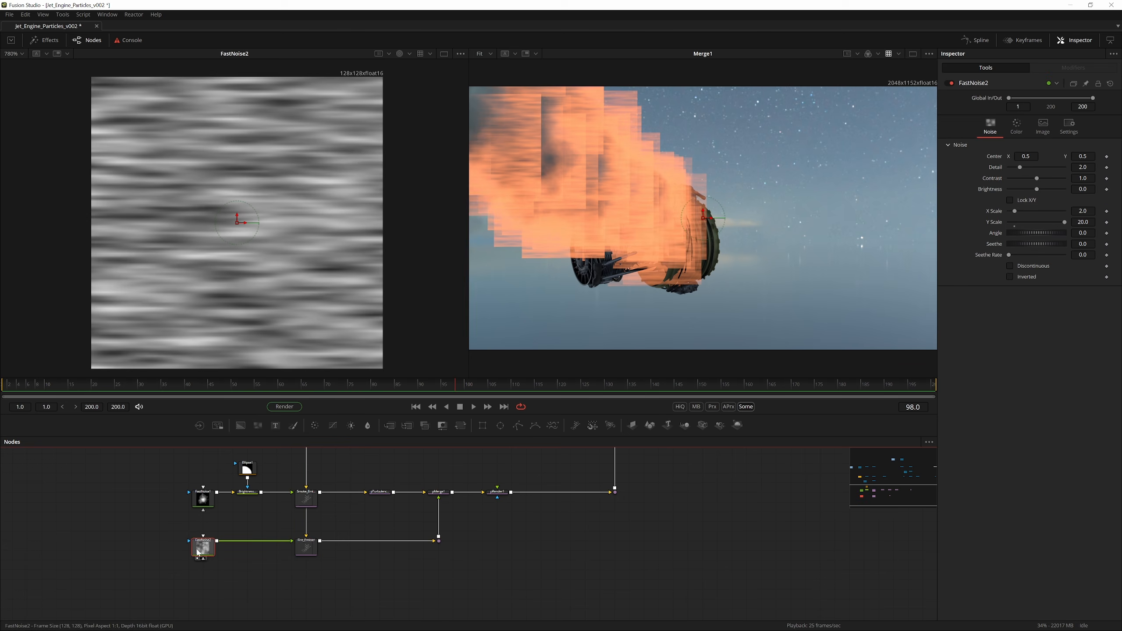
pyautogui.click(483, 425)
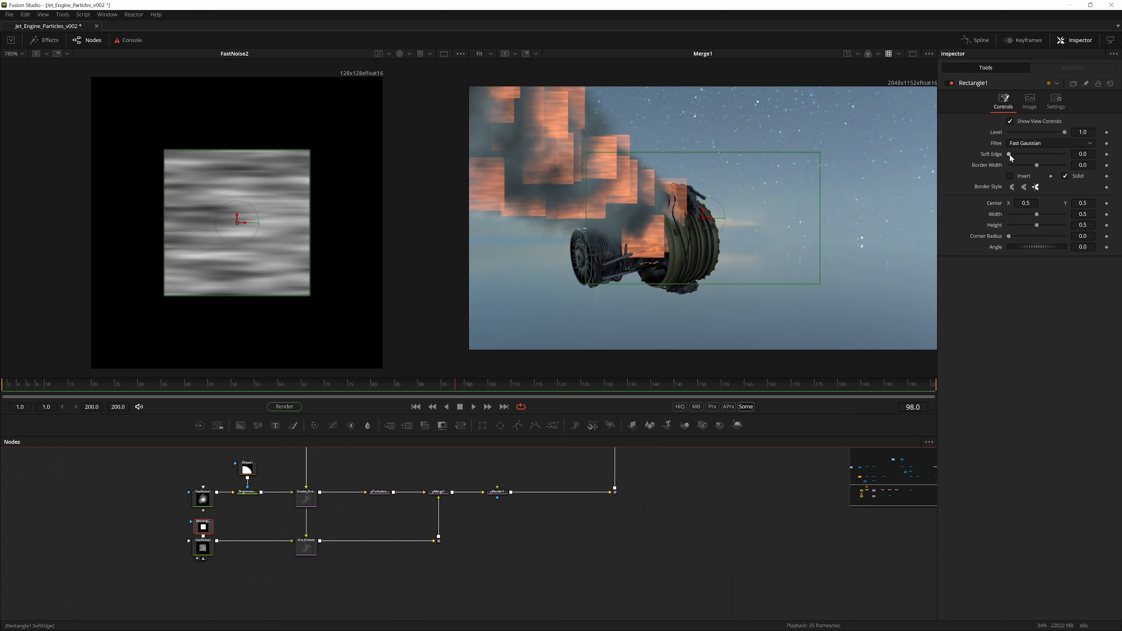
pyautogui.moveTo(1009, 155); pyautogui.dragTo(1086, 176)
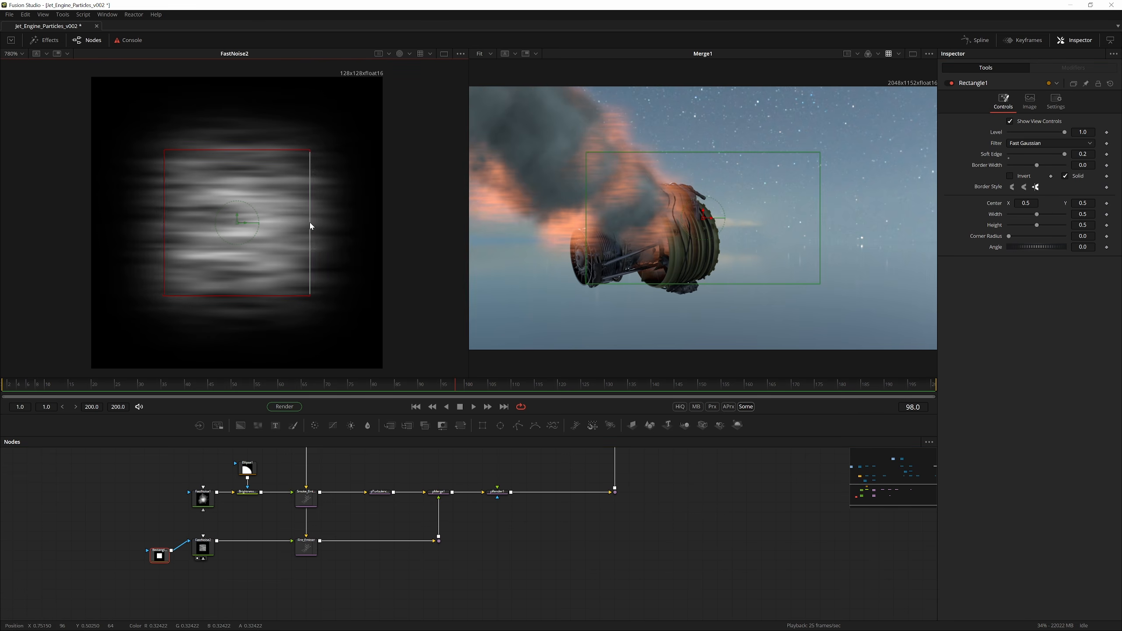
# Reshape Rectangle1 to about 0.647 width, 0.215 height and 0.307 corner radius, and align its node level with FastNoise2
pyautogui.moveTo(310, 222); pyautogui.dragTo(331, 221)
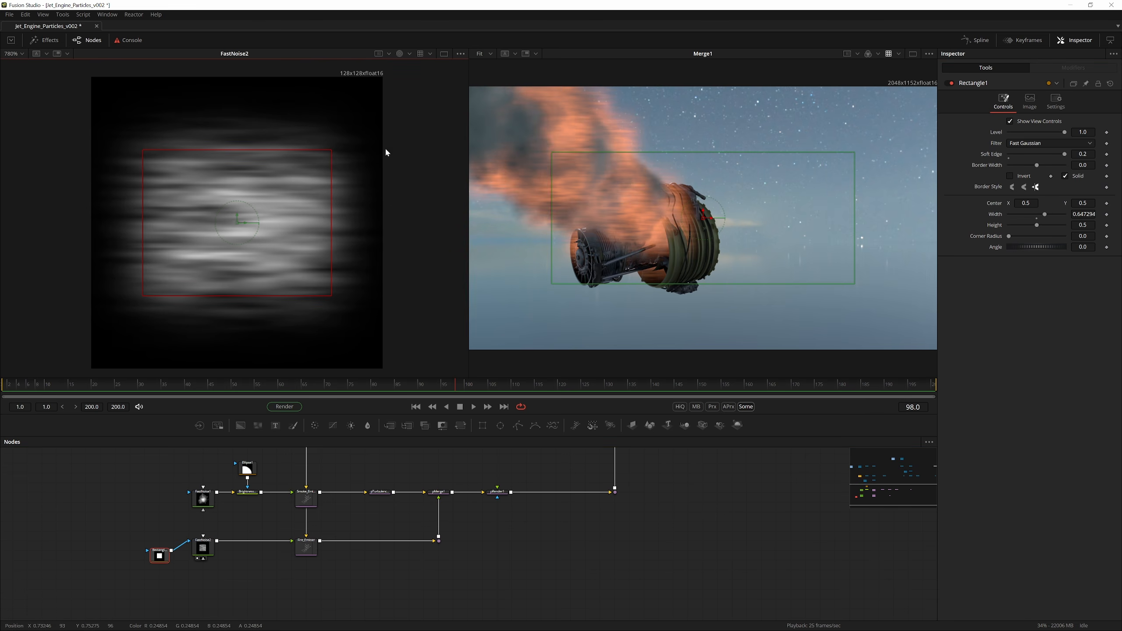
pyautogui.moveTo(1012, 238); pyautogui.dragTo(1061, 238)
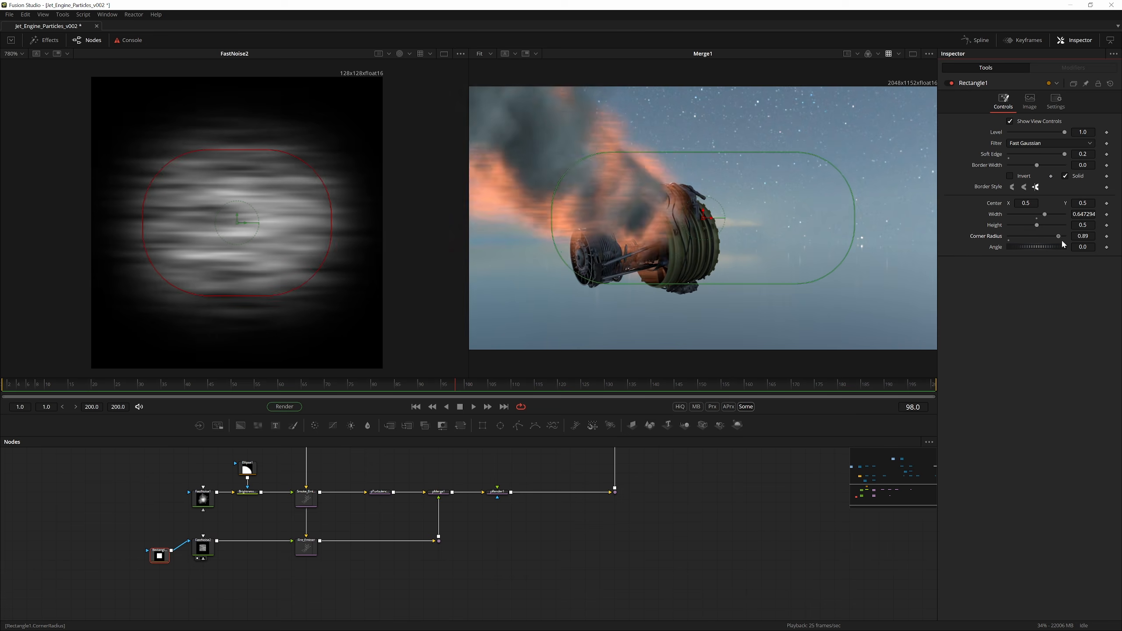
pyautogui.moveTo(239, 151); pyautogui.dragTo(239, 194)
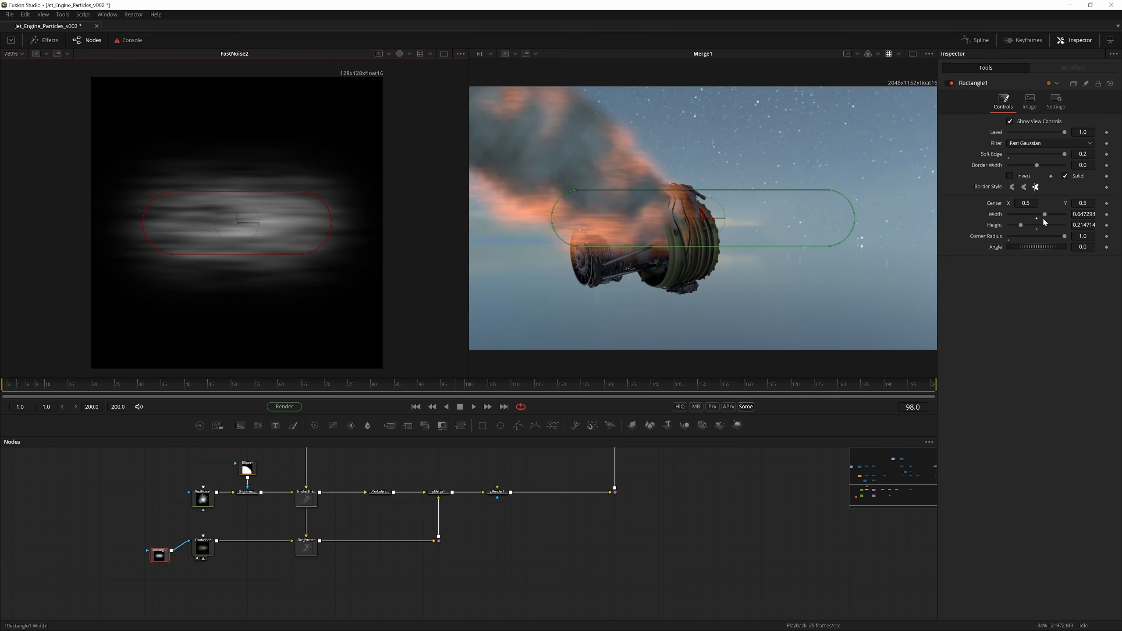
pyautogui.moveTo(1066, 239); pyautogui.dragTo(1027, 237)
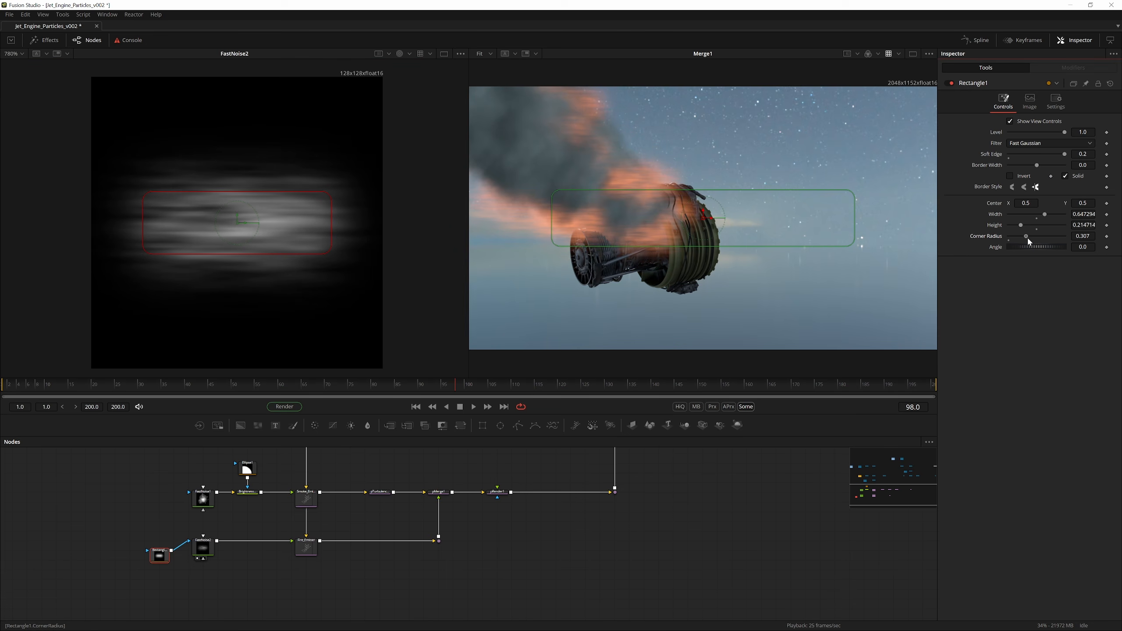
pyautogui.moveTo(159, 555); pyautogui.dragTo(160, 545)
# Set FastNoise2's detail to 5.59, contrast to 3.41, brightness to 0.63 and Y Scale to 20.0, and raise its Seethe Rate
pyautogui.click(203, 548)
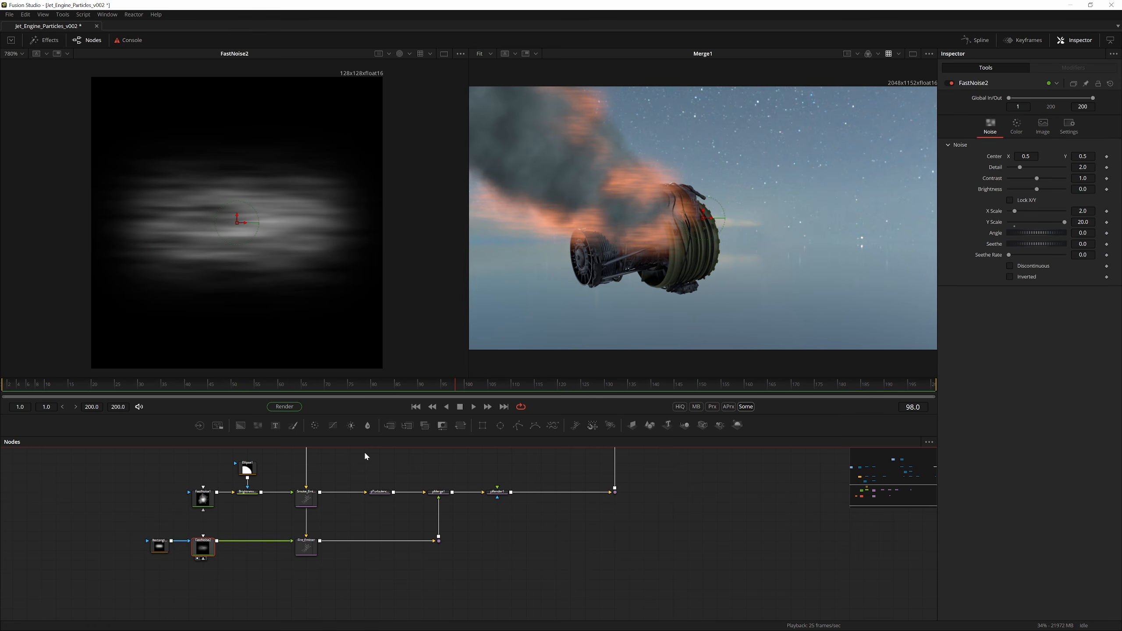
pyautogui.click(1082, 221)
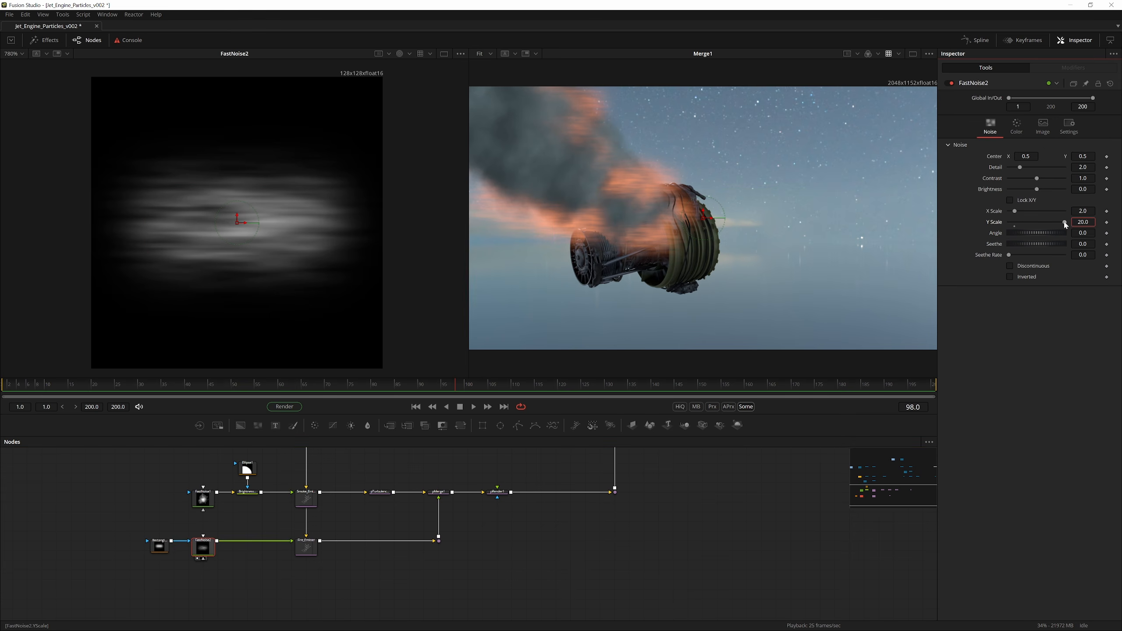
pyautogui.moveTo(1065, 223); pyautogui.dragTo(1030, 224)
pyautogui.moveTo(1039, 180)
pyautogui.mouseDown()
pyautogui.moveTo(1057, 179)
pyautogui.moveTo(1046, 188)
pyautogui.moveTo(1062, 192)
pyautogui.moveTo(1051, 188)
pyautogui.moveTo(1059, 170)
pyautogui.moveTo(1037, 168)
pyautogui.mouseUp()
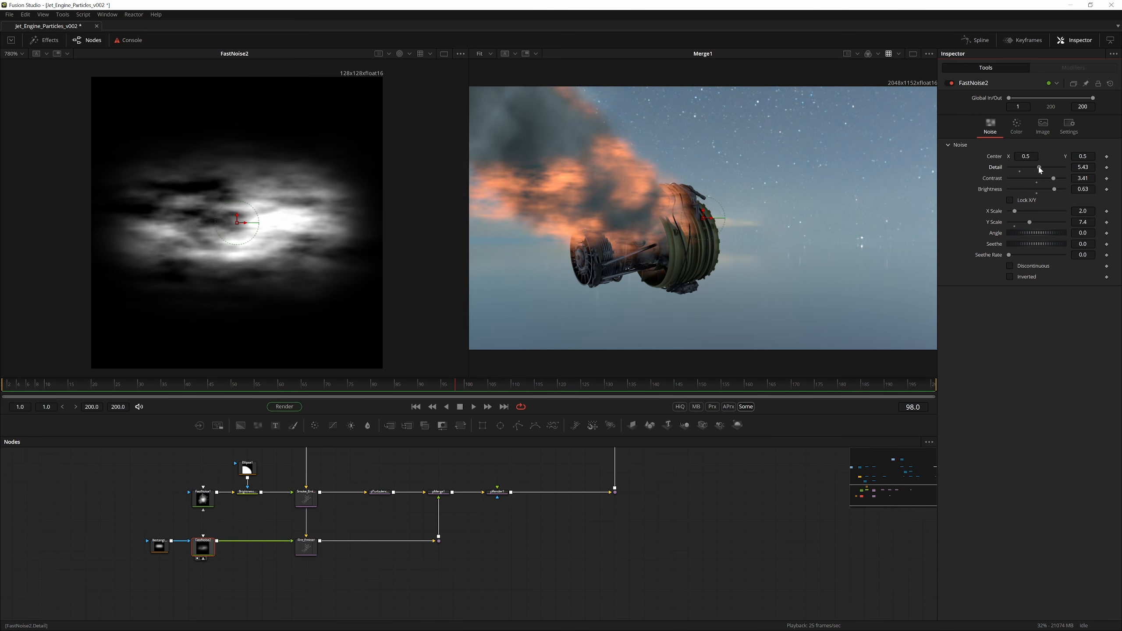
pyautogui.moveTo(1030, 222); pyautogui.dragTo(1074, 228)
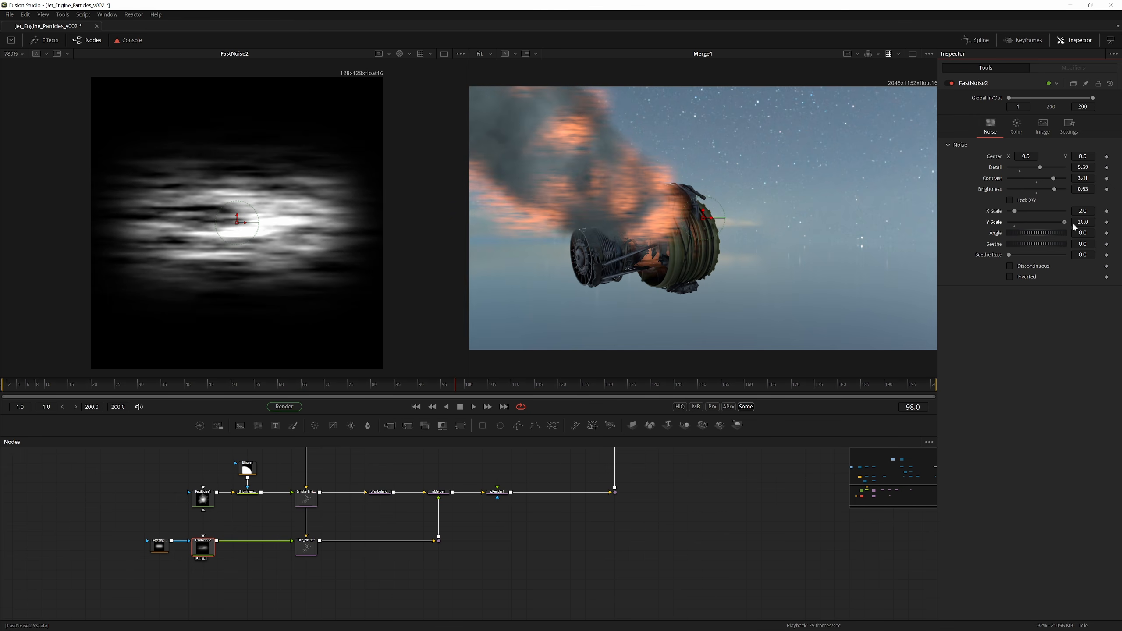
pyautogui.moveTo(1012, 257); pyautogui.dragTo(1092, 267)
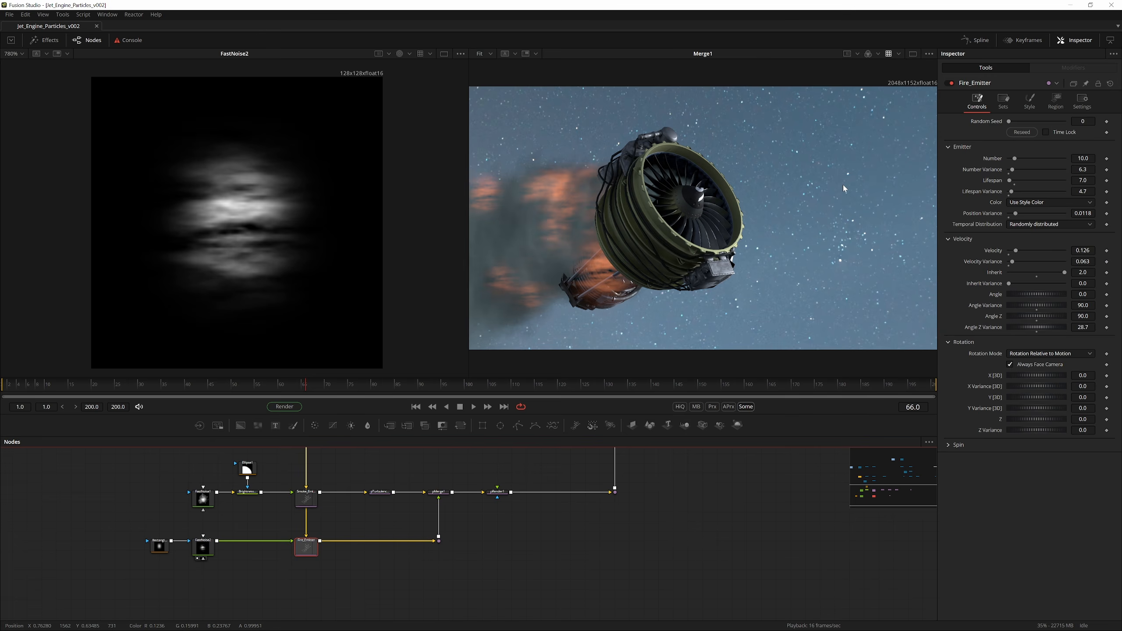
# Curve Fire_Emitter's Size Over Life to rise and fall back near zero, set size to 0.1181 with 0.0 variance, and adjust the fade
pyautogui.click(1030, 101)
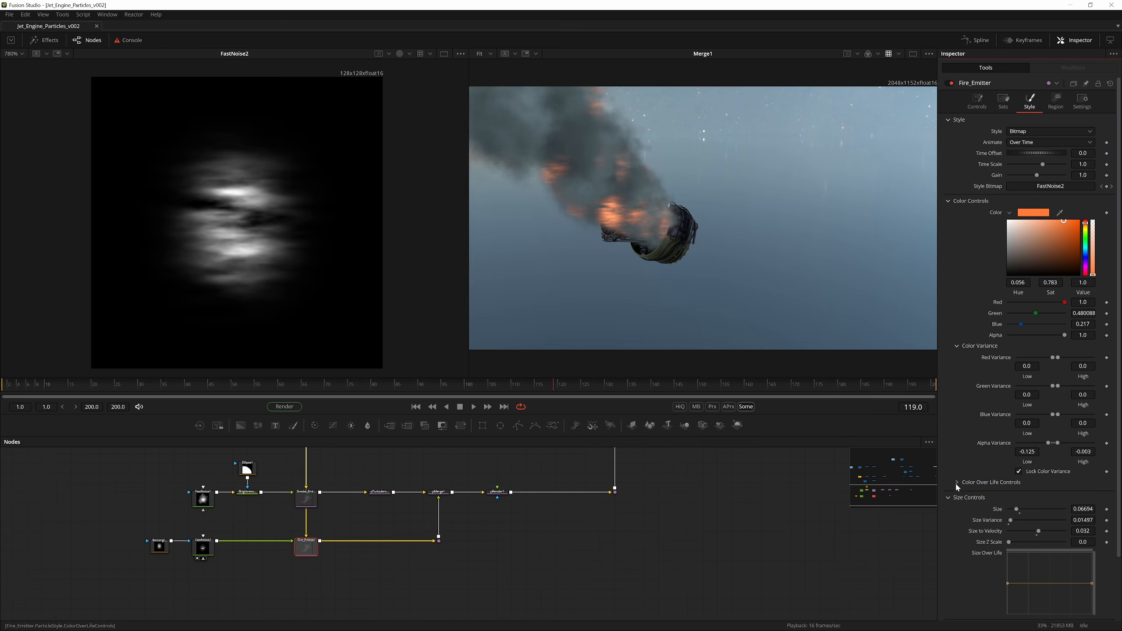
pyautogui.scroll(-5, 1006, 384)
pyautogui.click(1027, 513)
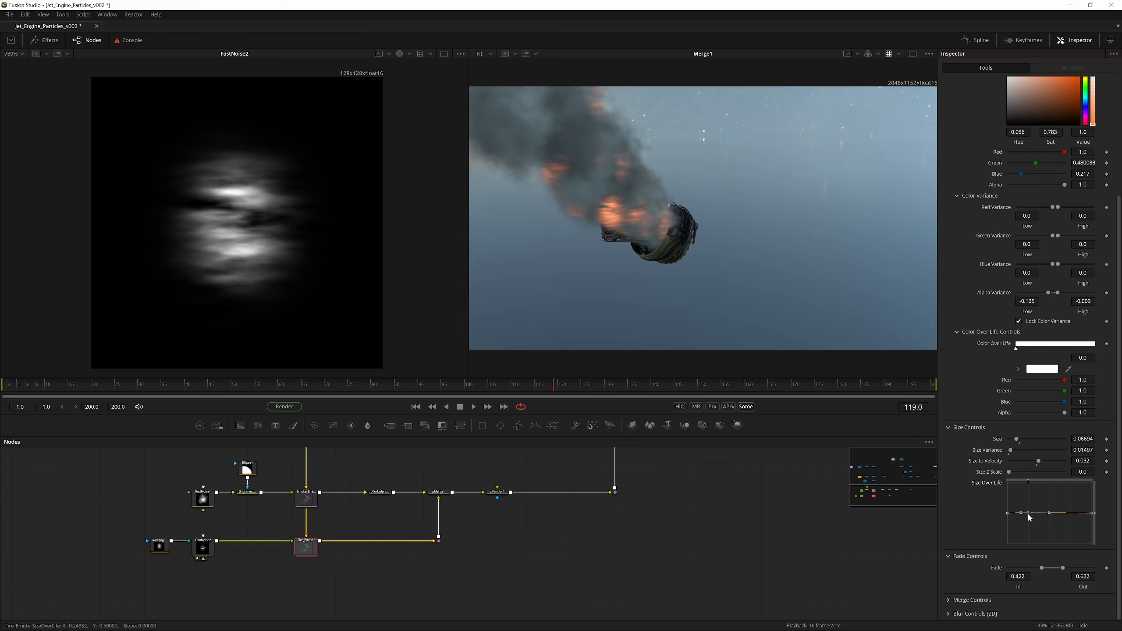
pyautogui.moveTo(1008, 514); pyautogui.dragTo(1008, 538)
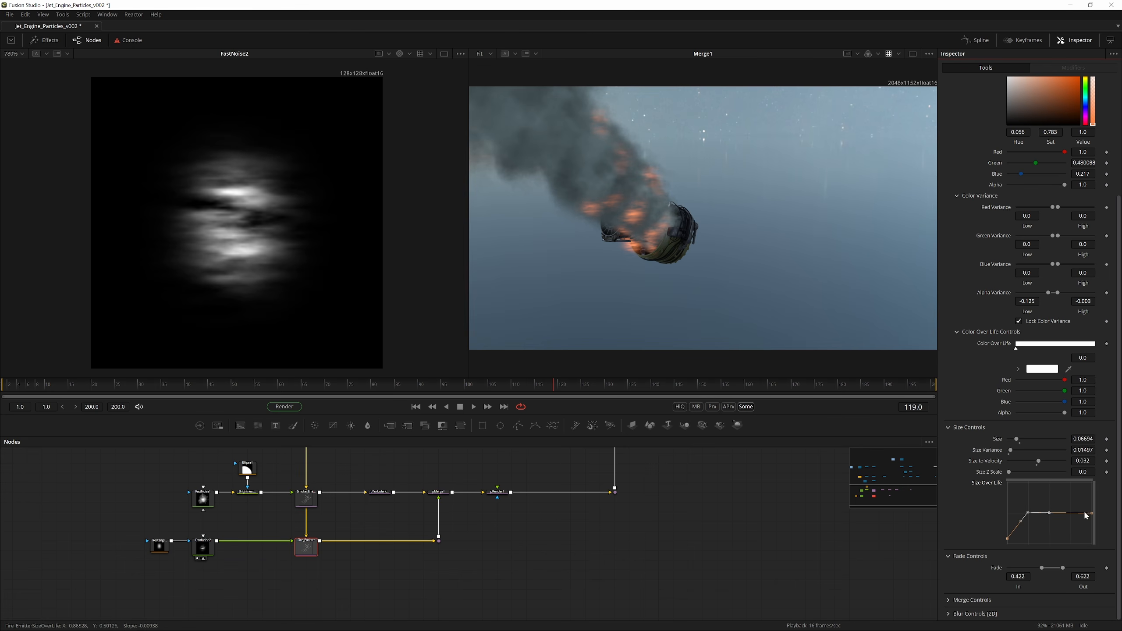
pyautogui.moveTo(1091, 514); pyautogui.dragTo(1091, 542)
pyautogui.moveTo(1007, 537); pyautogui.dragTo(1008, 529)
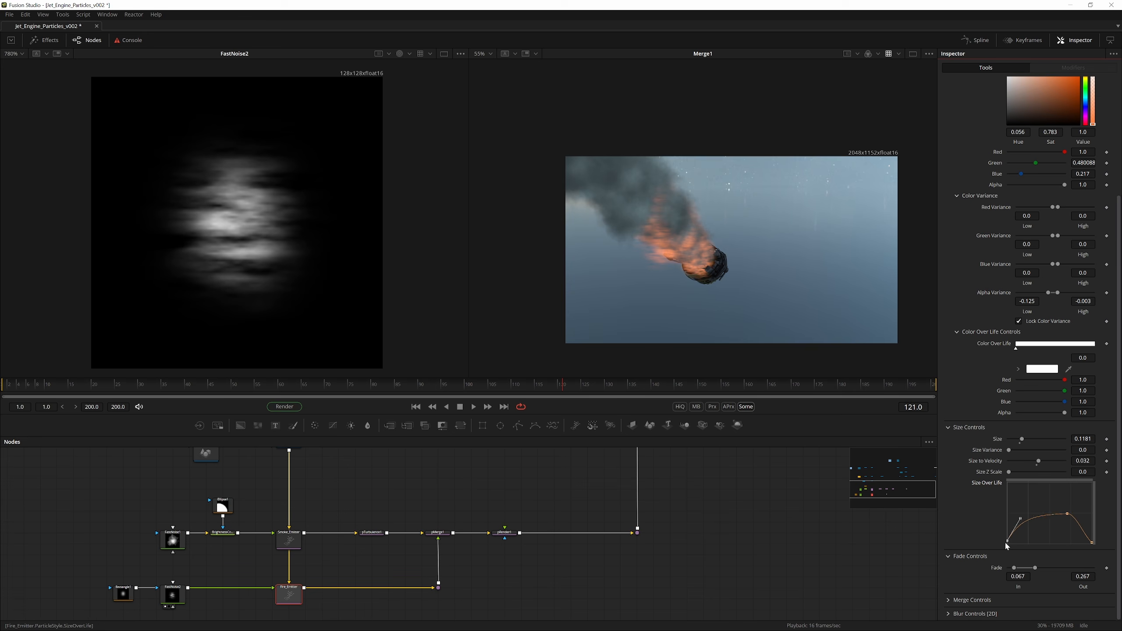
pyautogui.moveTo(1020, 519); pyautogui.dragTo(1020, 528)
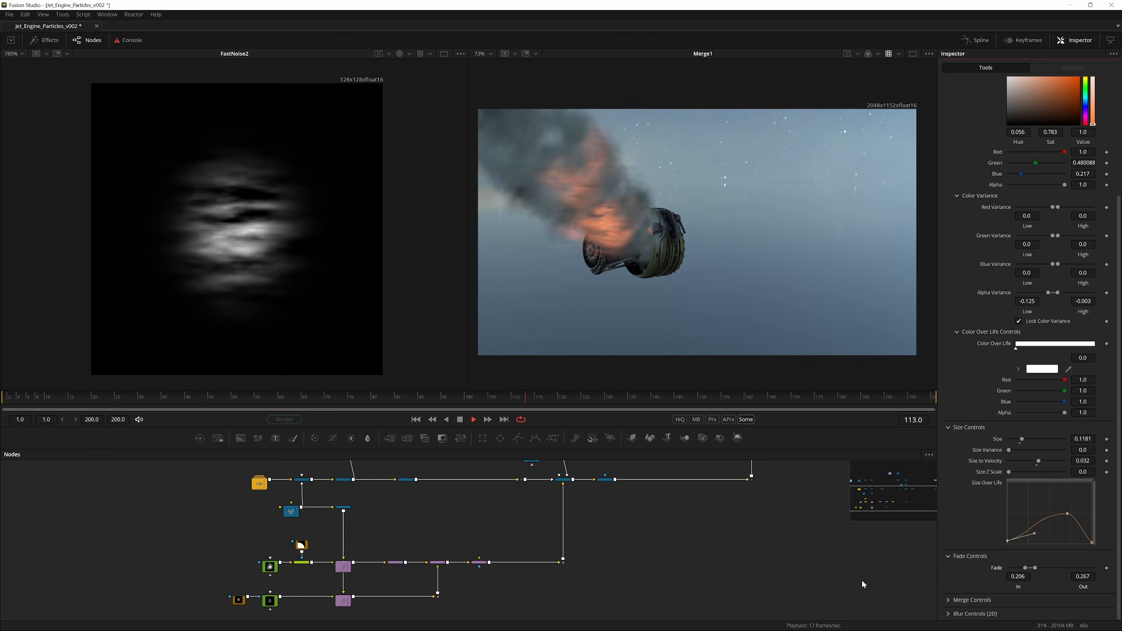
pyautogui.moveTo(1031, 567); pyautogui.dragTo(1033, 566)
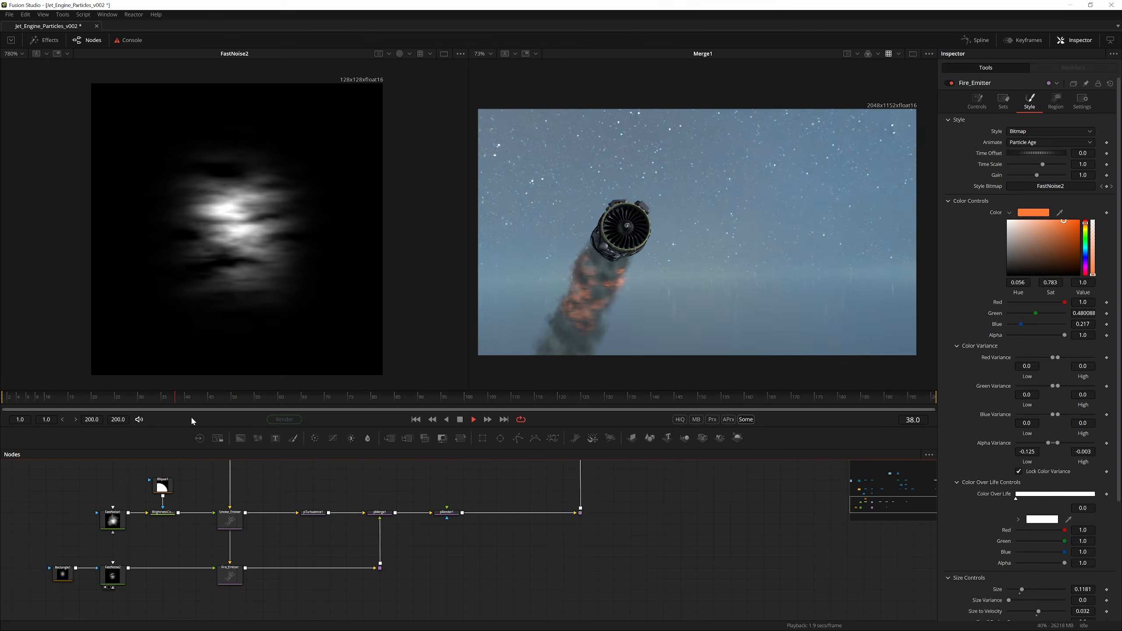
pyautogui.press('space')
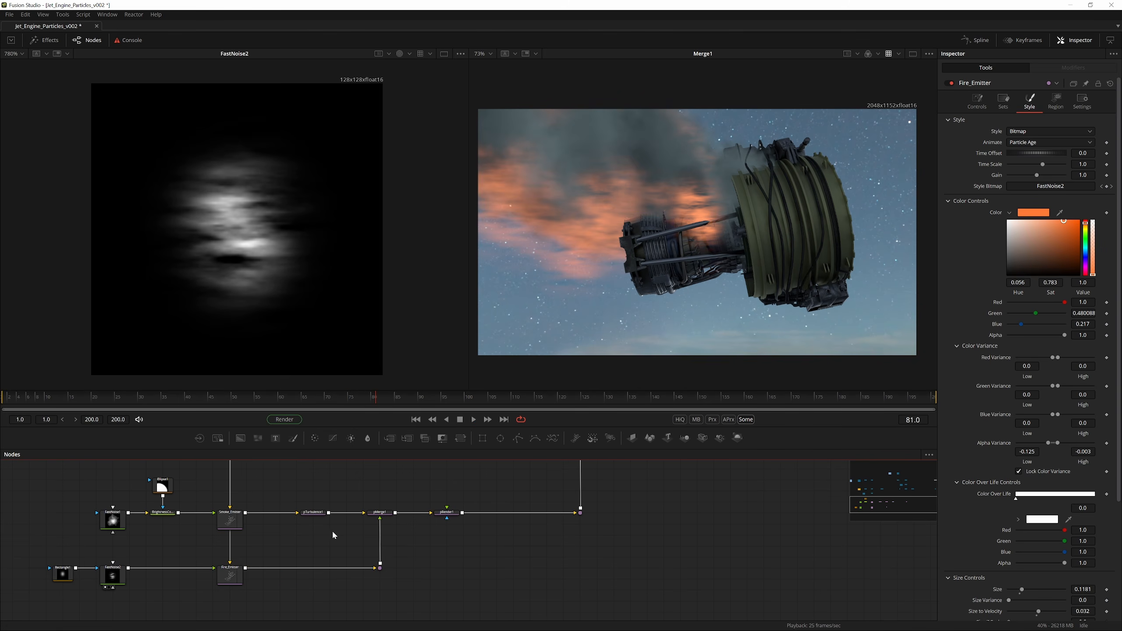
# Move pTurbulence1 between pMerge1 and pRender1 and play the animation from the start
pyautogui.moveTo(444, 516); pyautogui.dragTo(526, 517)
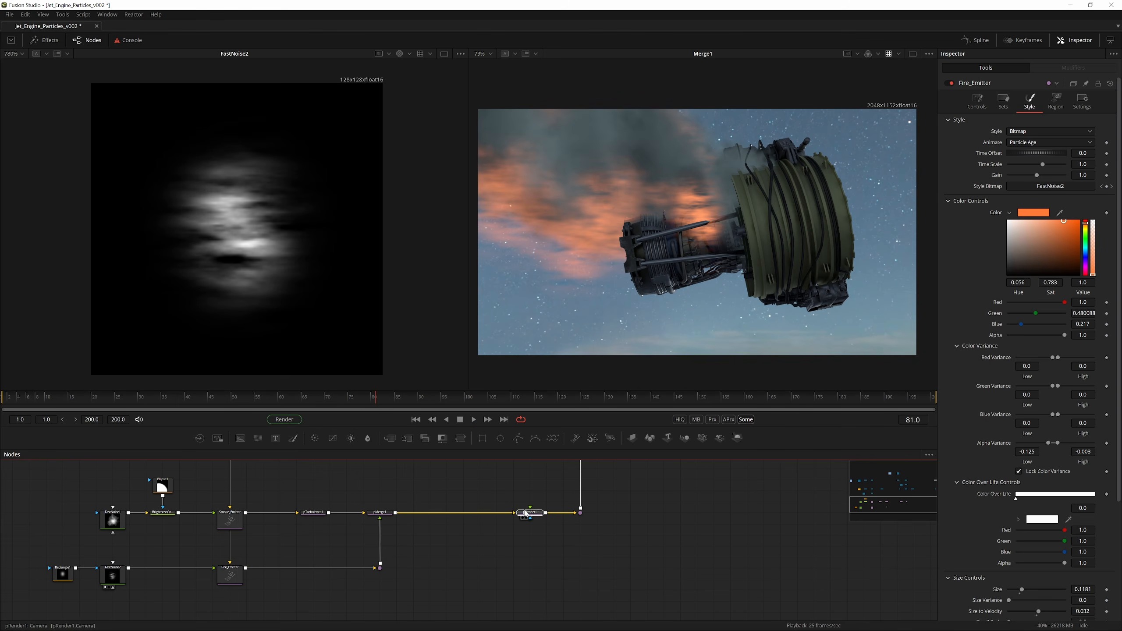
pyautogui.click(317, 515)
pyautogui.moveTo(312, 514); pyautogui.dragTo(322, 505)
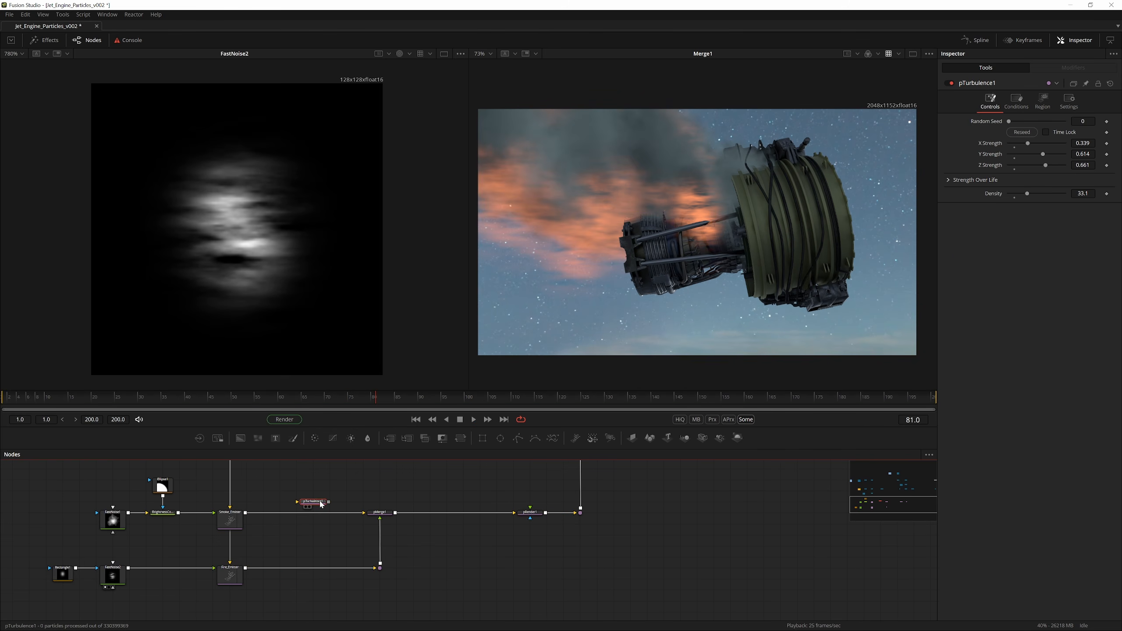
pyautogui.moveTo(457, 510); pyautogui.dragTo(458, 518)
pyautogui.moveTo(303, 400); pyautogui.dragTo(3, 415)
pyautogui.press('space')
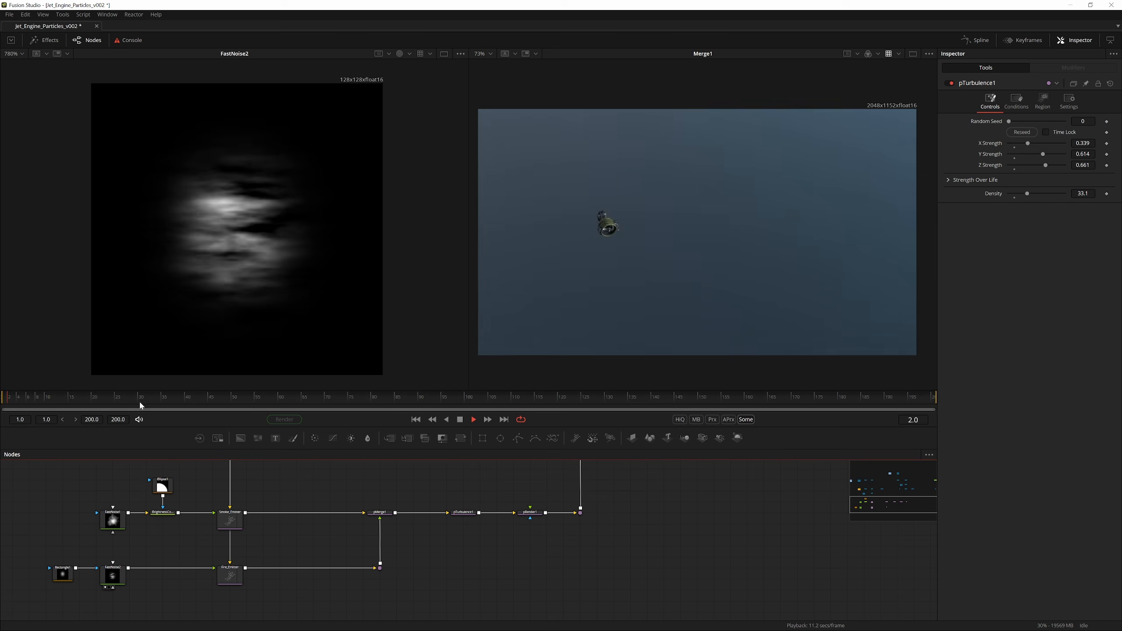
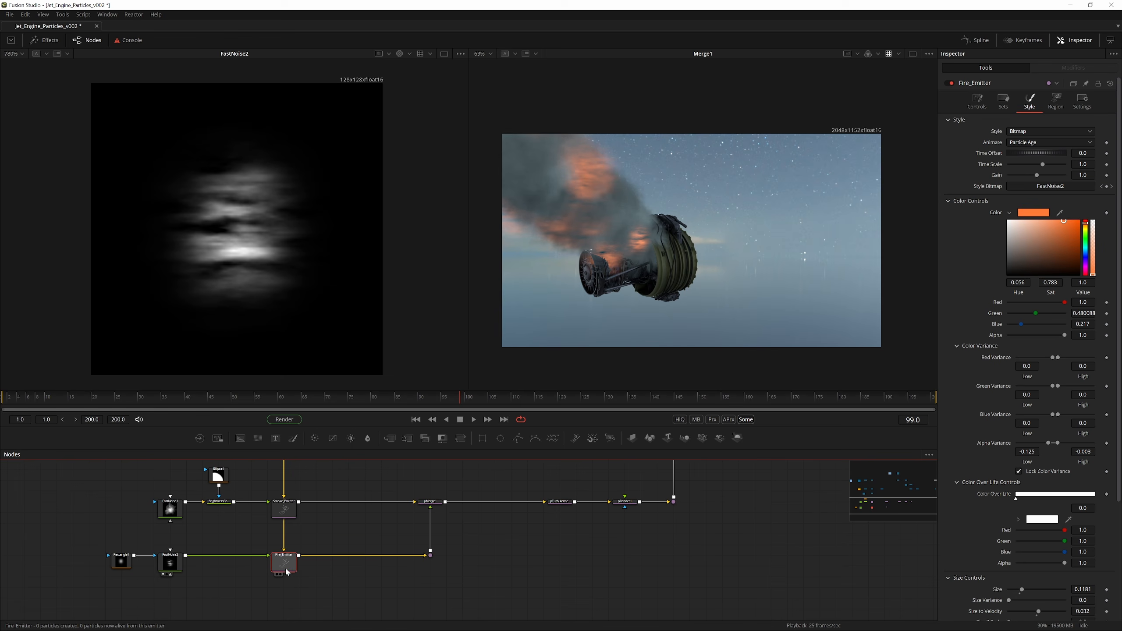
# Duplicate the Fire_Emitter node and place the copy below the original
pyautogui.moveTo(286, 572); pyautogui.dragTo(313, 573)
pyautogui.hotkey('ctrl', 'v')
pyautogui.click(463, 463)
pyautogui.moveTo(462, 478); pyautogui.dragTo(398, 503)
# Add a second pMerge after pMerge1, connect the duplicated fire emitter to it, and route the connection at a right angle
pyautogui.hotkey('shift', 'space')
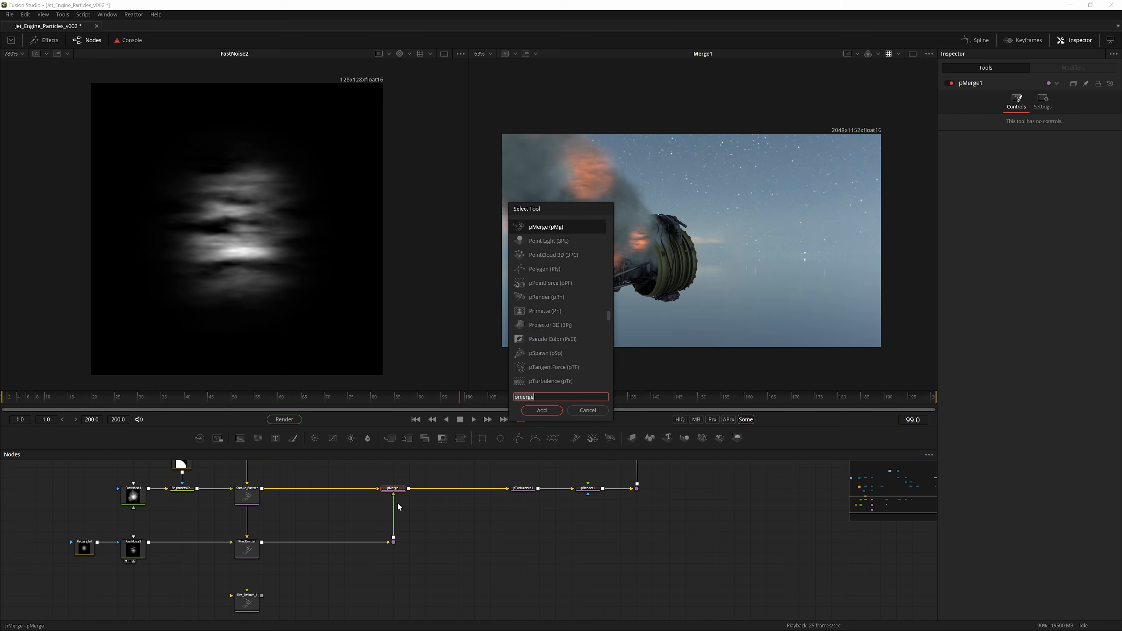
pyautogui.write('pmerge')
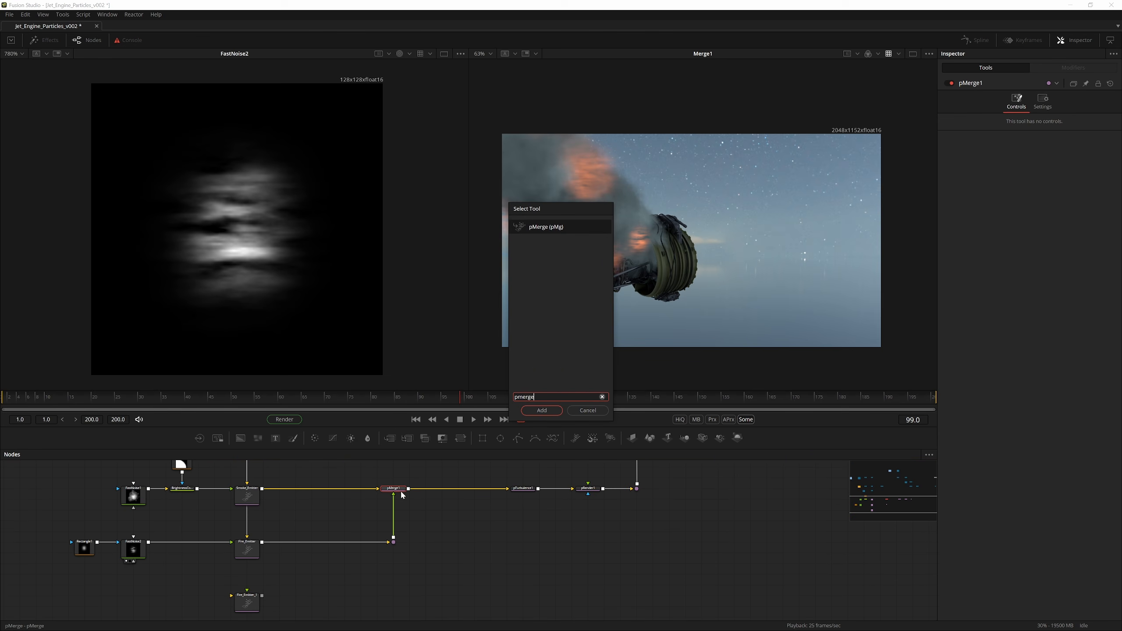
pyautogui.press('Return')
pyautogui.moveTo(262, 595); pyautogui.dragTo(441, 489)
pyautogui.keyDown('alt'); pyautogui.click(336, 553); pyautogui.keyUp('alt')
pyautogui.moveTo(336, 553); pyautogui.dragTo(442, 596)
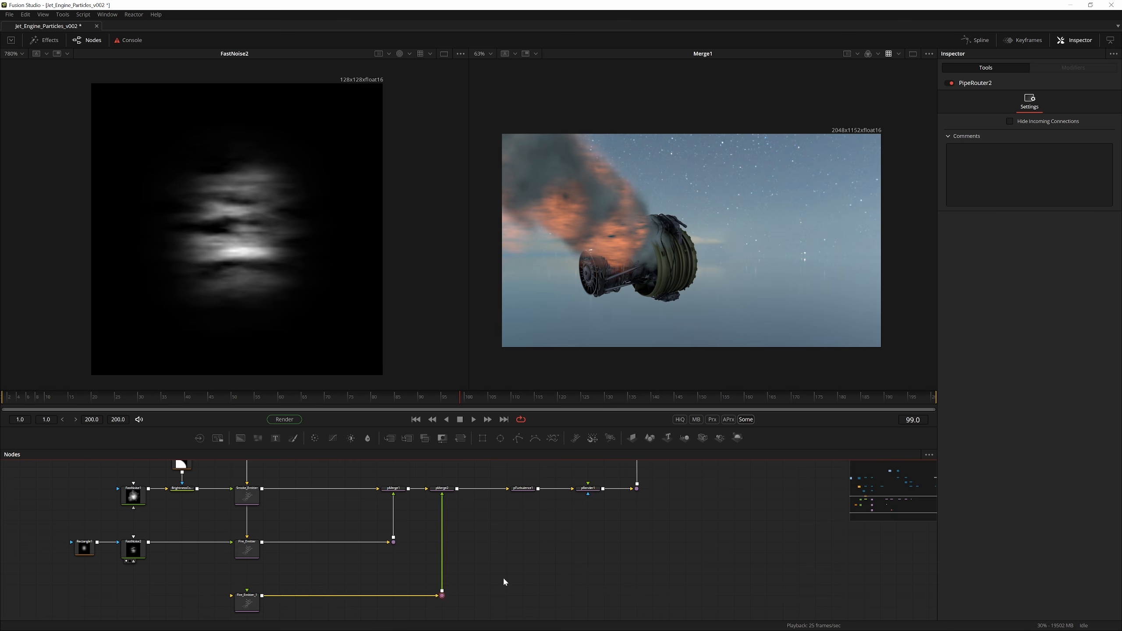
# Connect the mesh feeding the other emitters to the duplicated fire emitter's region input
pyautogui.moveTo(241, 546); pyautogui.dragTo(336, 578)
pyautogui.scroll(-2, 343, 582)
pyautogui.moveTo(342, 477); pyautogui.dragTo(352, 535)
pyautogui.scroll(2, 353, 534)
pyautogui.moveTo(368, 488); pyautogui.dragTo(370, 578)
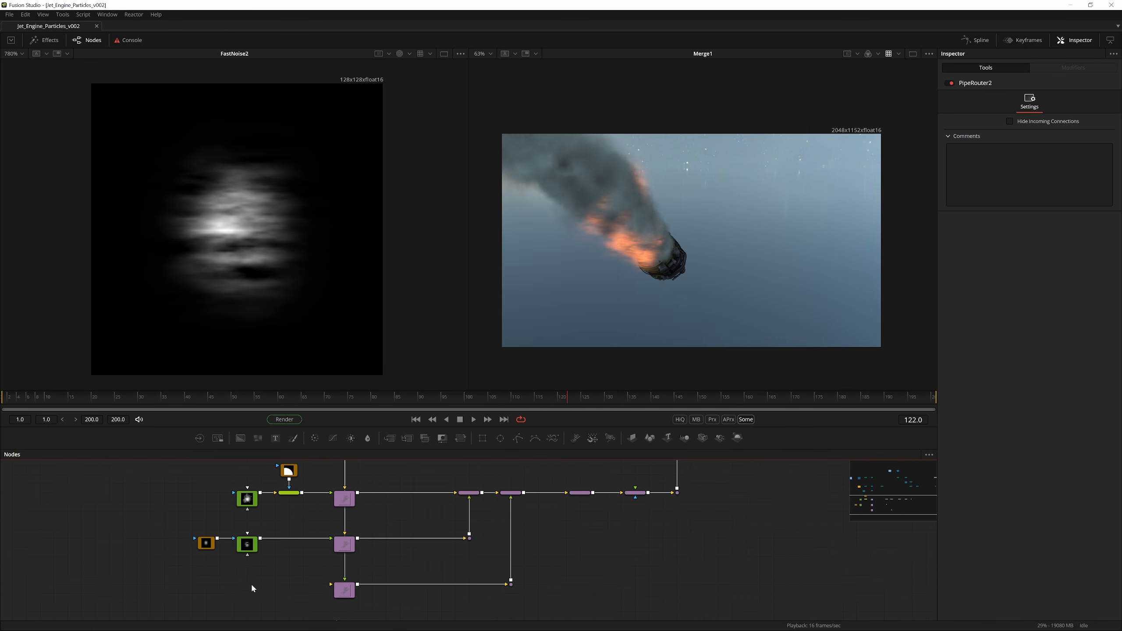
# Add a FastNoise node beside the duplicated fire emitter and show it in the viewer beside the render
pyautogui.hotkey('shift', 'space')
pyautogui.write('fn')
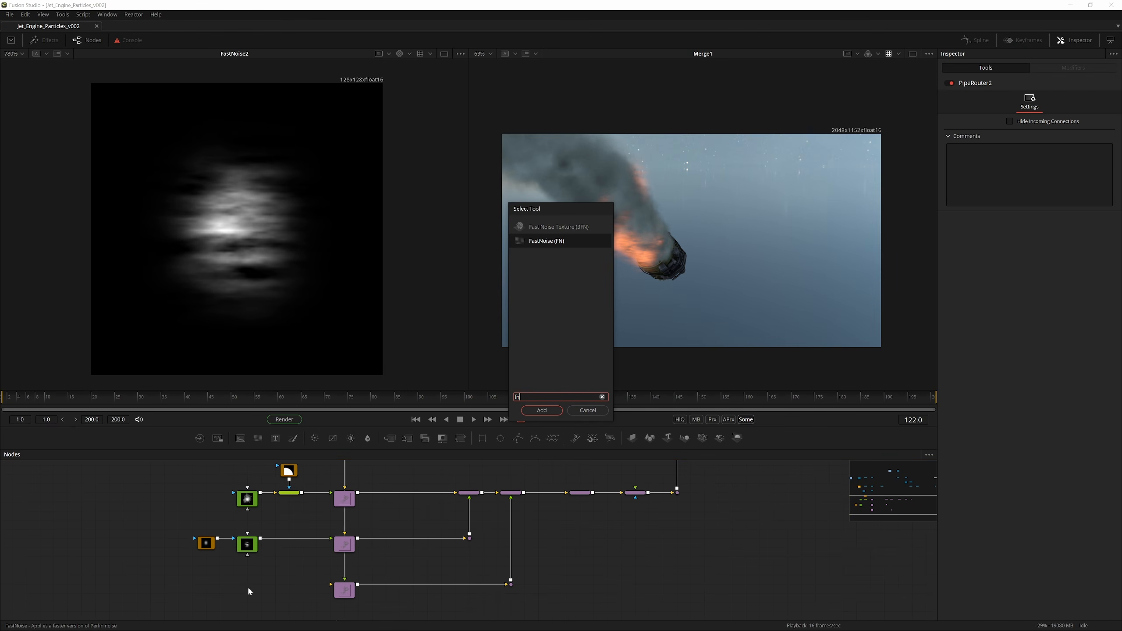
pyautogui.press('Return')
pyautogui.scroll(2, 310, 581)
pyautogui.click(375, 591)
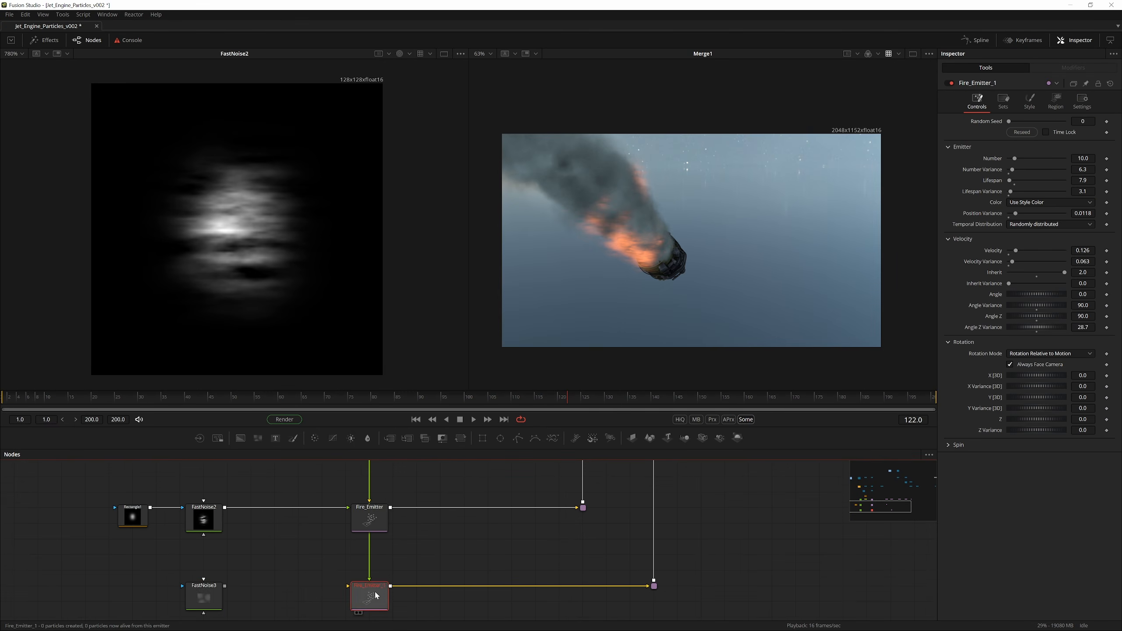
pyautogui.moveTo(377, 584); pyautogui.dragTo(522, 516)
pyautogui.click(357, 529)
pyautogui.scroll(-2, 305, 526)
pyautogui.press('1')
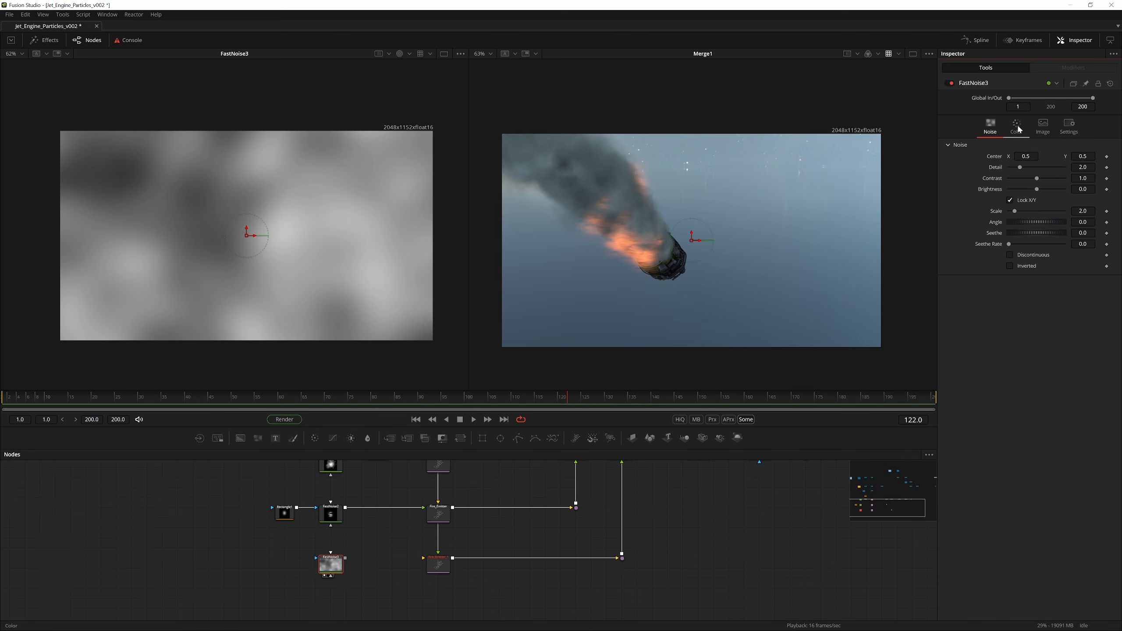
# Size the new FastNoise image to 128 by 64 pixels and connect it to the duplicated fire emitter as its style bitmap
pyautogui.click(1018, 129)
pyautogui.click(1046, 128)
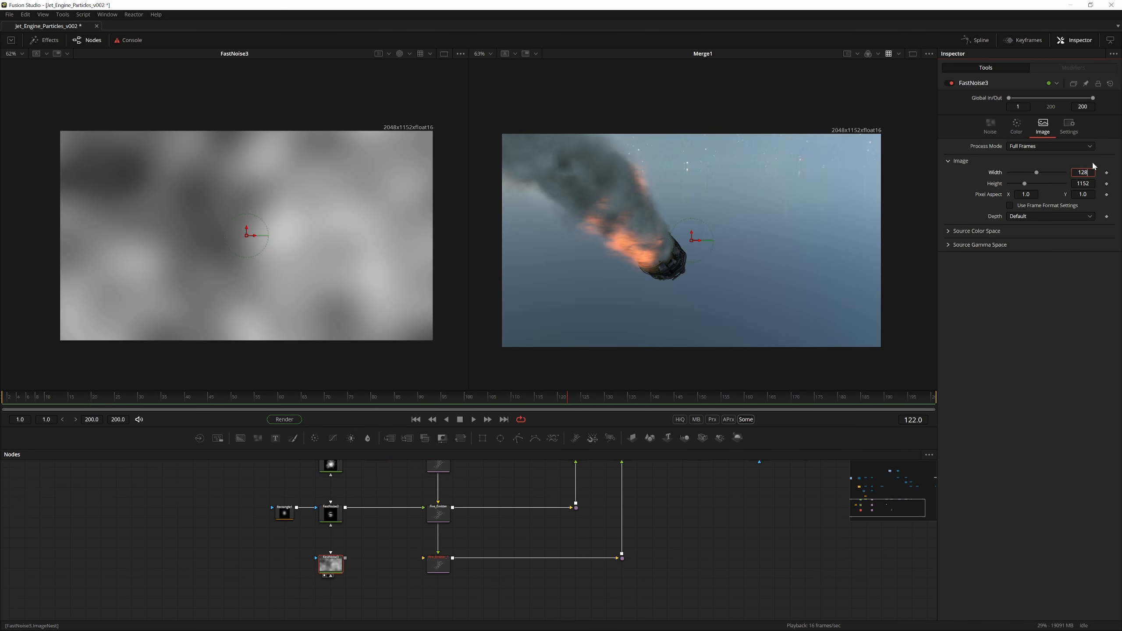
pyautogui.write('128')
pyautogui.press('Tab')
pyautogui.write('128')
pyautogui.press('Tab')
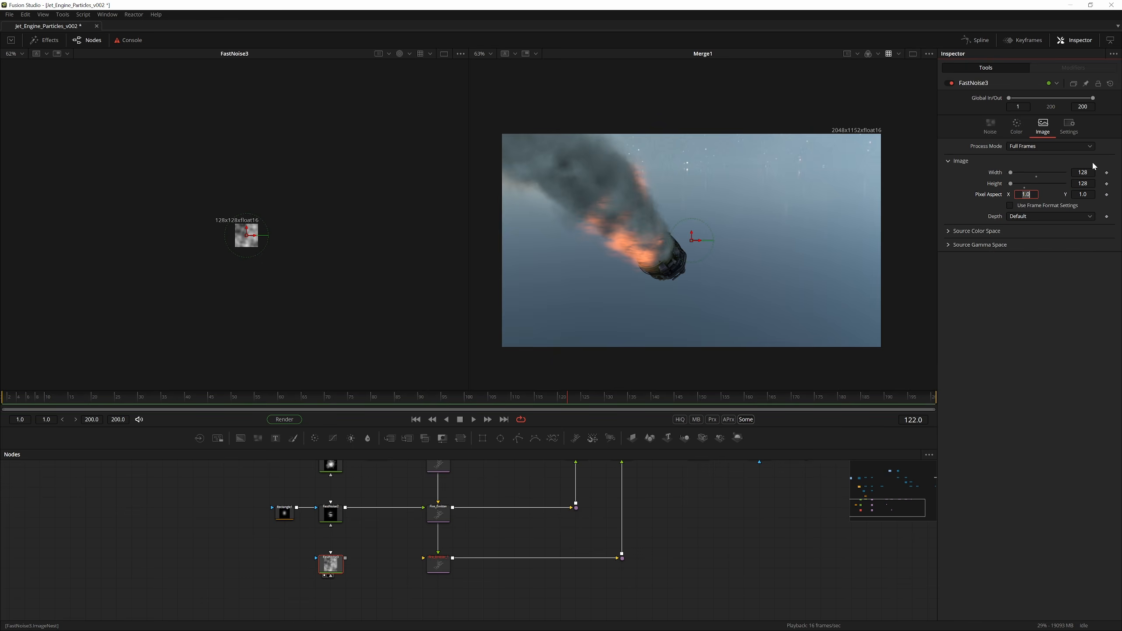
pyautogui.scroll(5, 230, 233)
pyautogui.moveTo(345, 558); pyautogui.dragTo(423, 558)
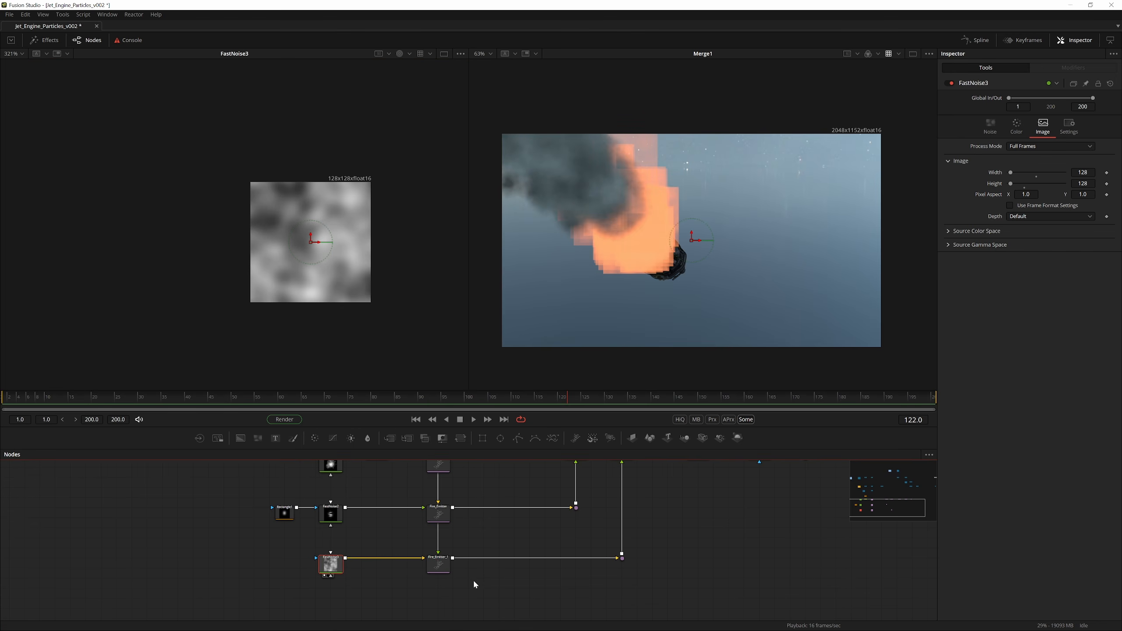
pyautogui.click(331, 565)
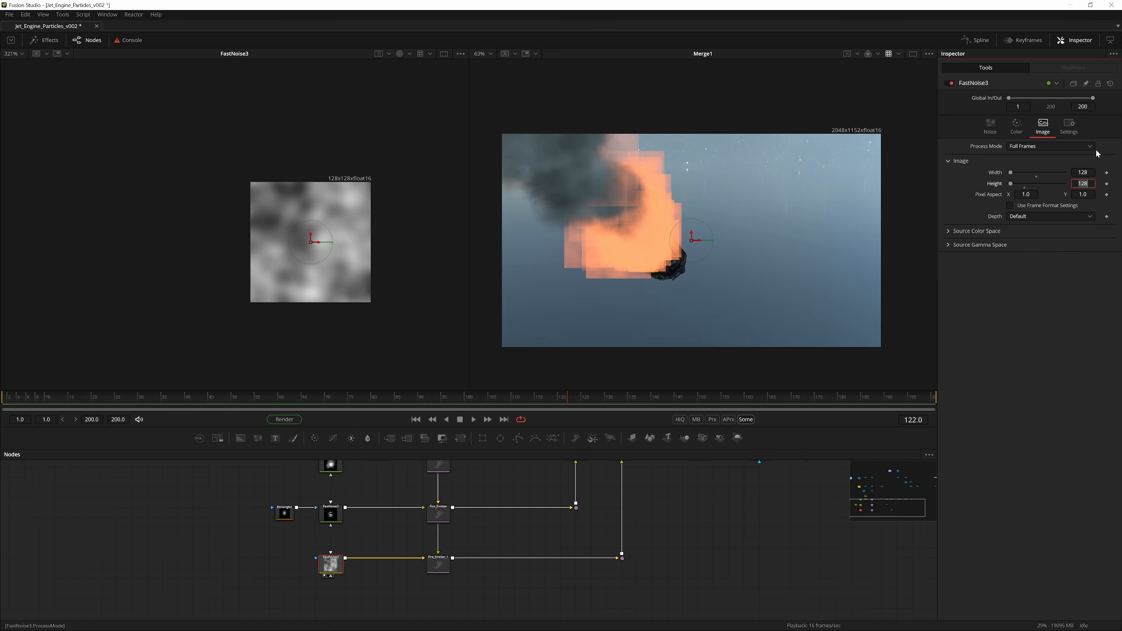
pyautogui.press('Tab')
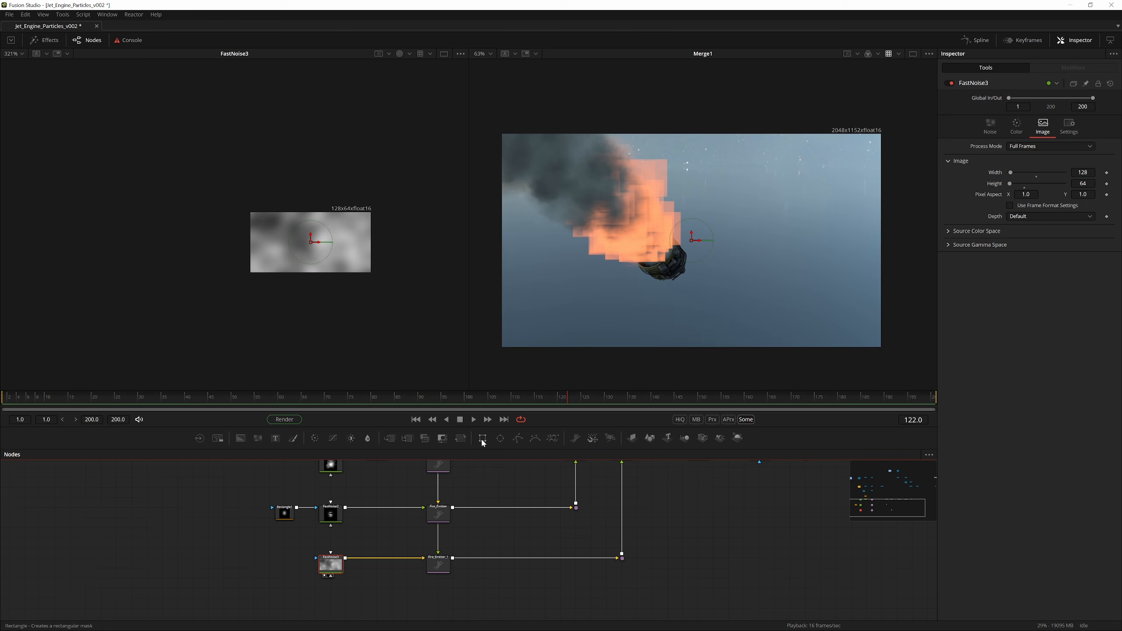
# Mask FastNoise3 with a rectangle about 0.73 wide and 0.64 high, soft edge 0.2, and place the mask node beside the noise
pyautogui.click(483, 439)
pyautogui.scroll(2, 356, 243)
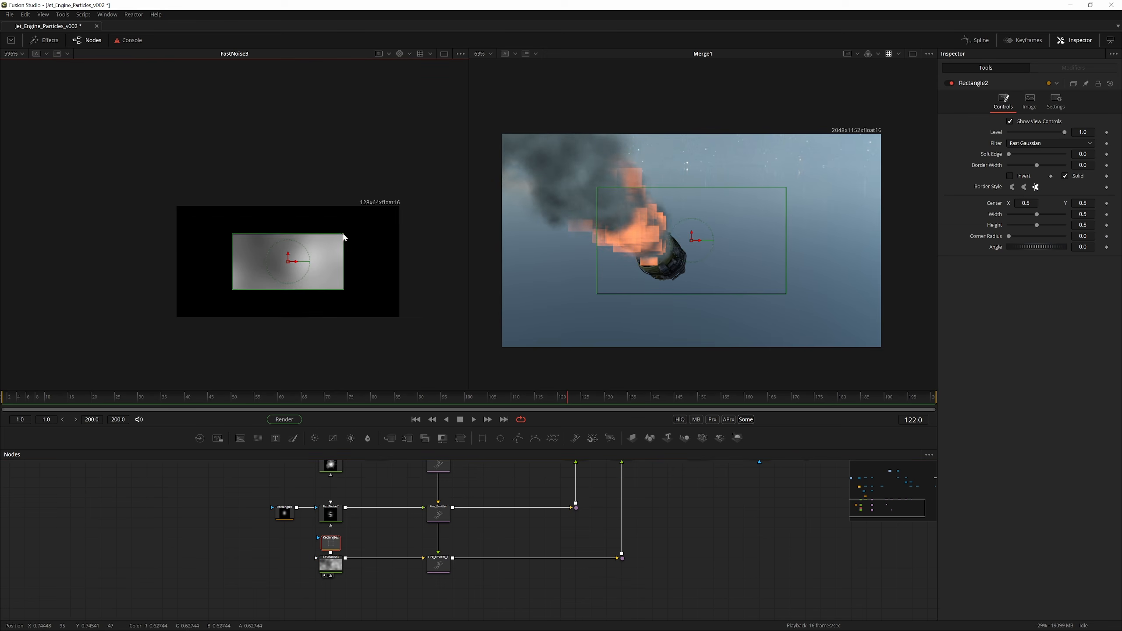
pyautogui.moveTo(344, 238); pyautogui.dragTo(370, 226)
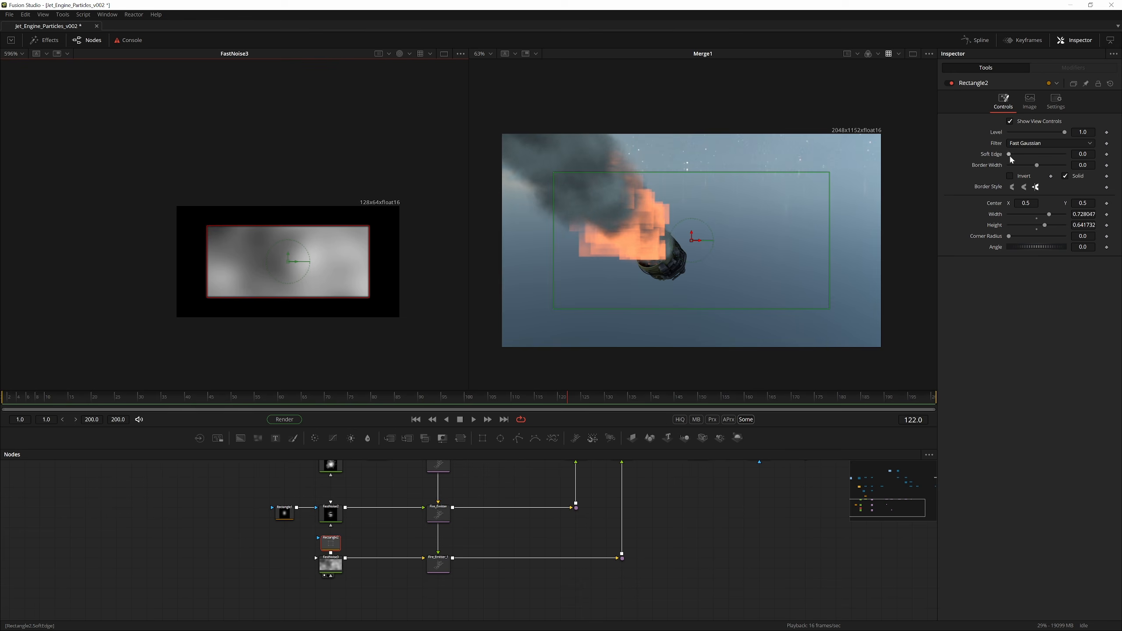
pyautogui.moveTo(1010, 157); pyautogui.dragTo(1104, 175)
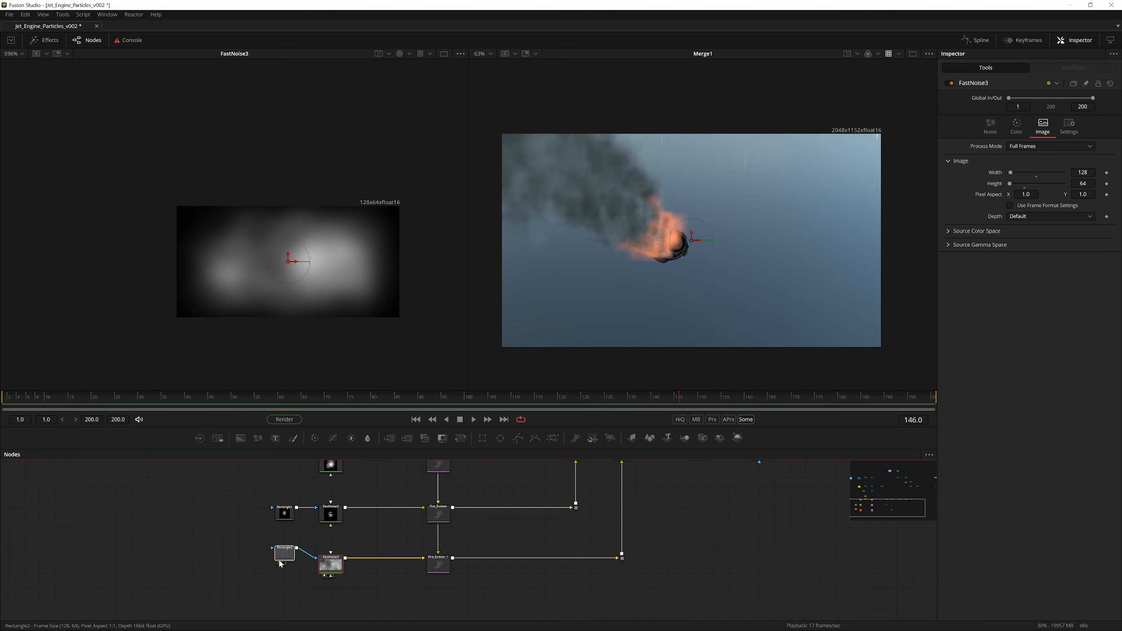
pyautogui.moveTo(281, 564); pyautogui.dragTo(265, 575)
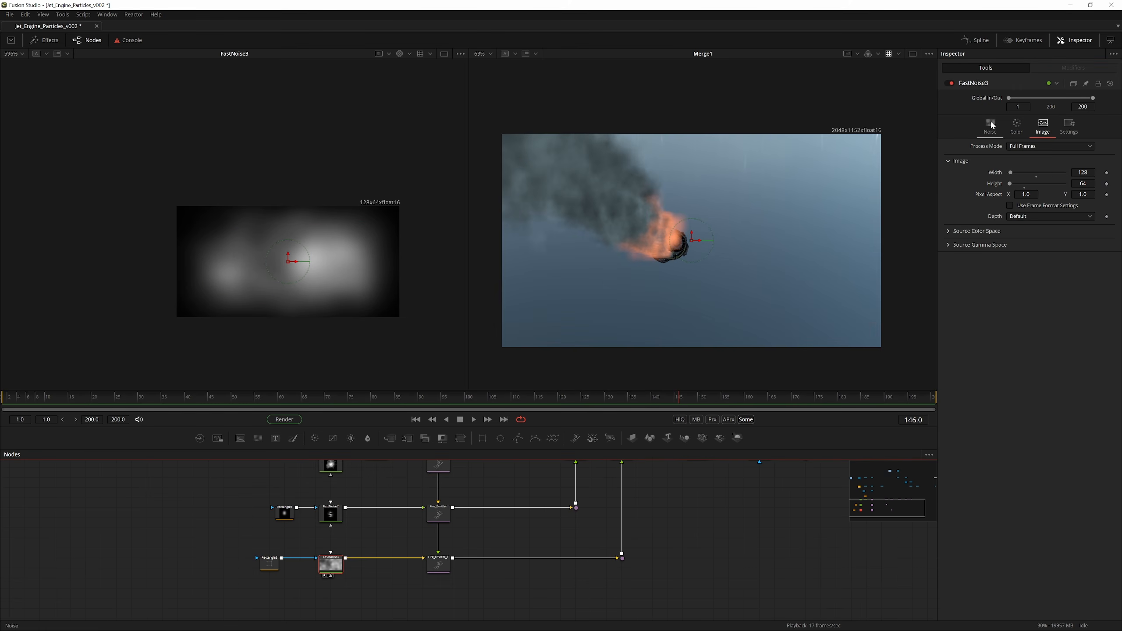
# Set FastNoise3's seethe rate to 1.0 and its contrast to about 2.65
pyautogui.click(990, 125)
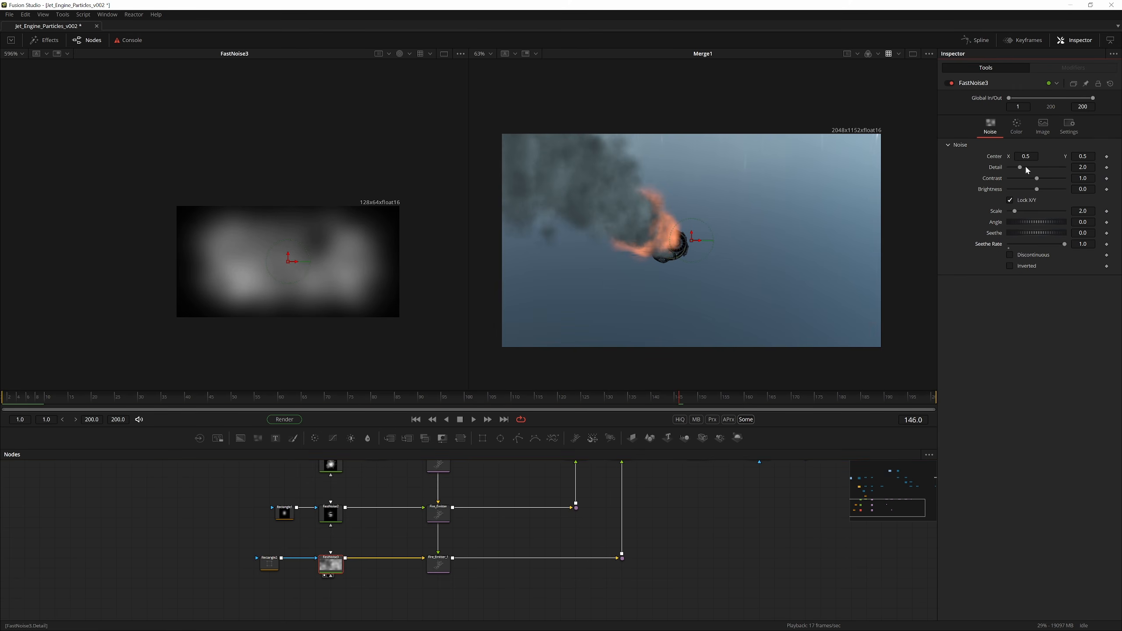
pyautogui.moveTo(1076, 177); pyautogui.dragTo(1027, 172)
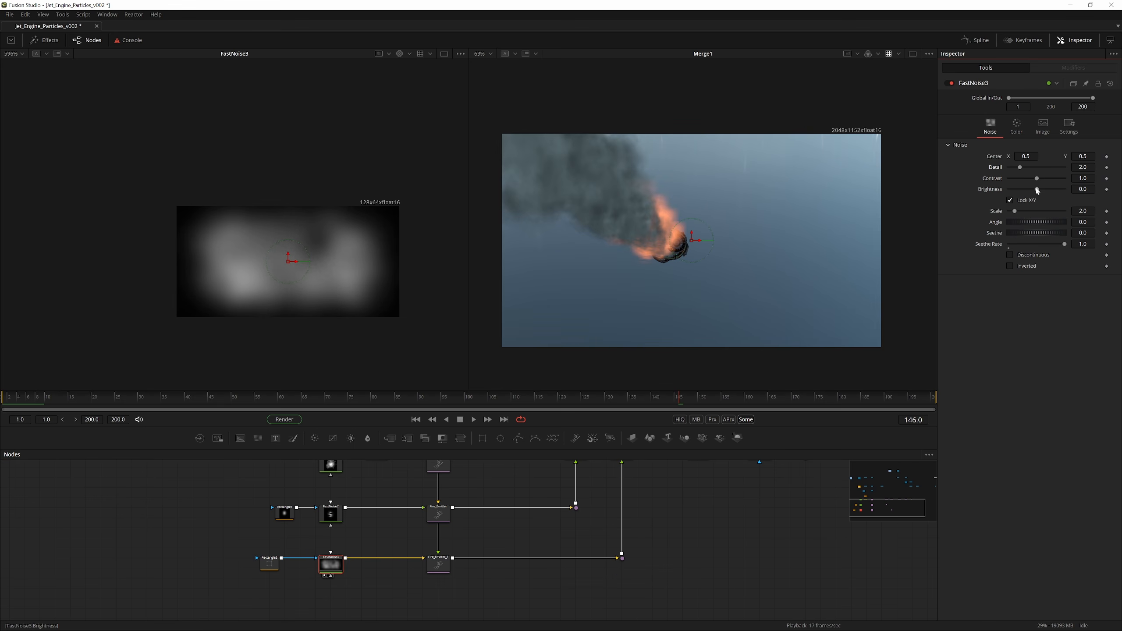
pyautogui.moveTo(1037, 178); pyautogui.dragTo(1052, 185)
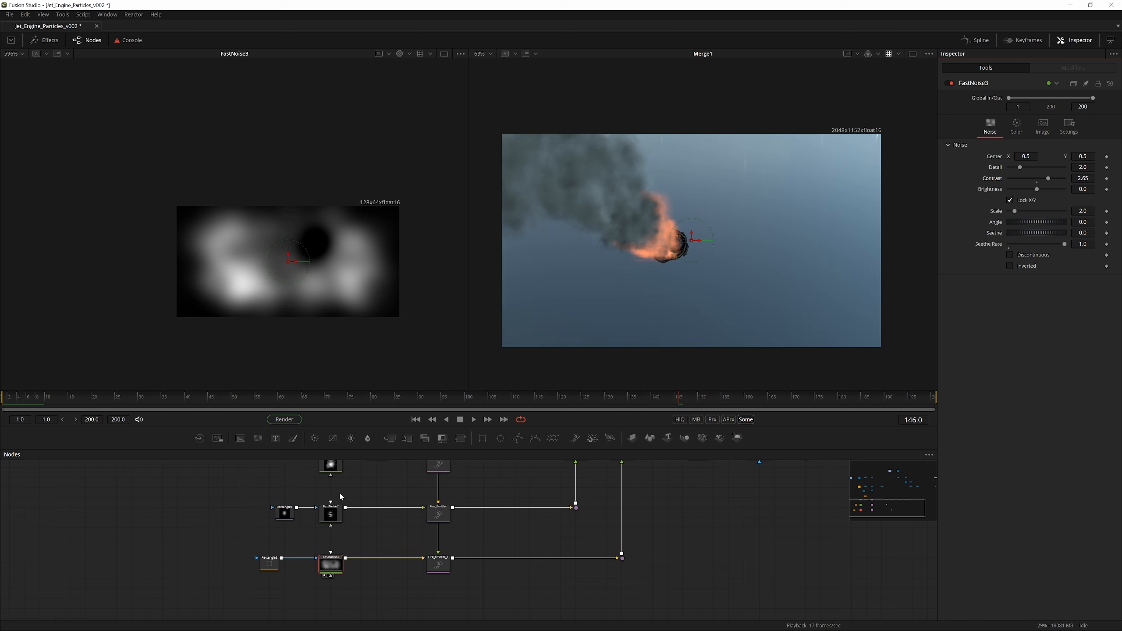
# Shrink the Rectangle2 mask to about 0.66 wide and 0.49 high, fit the noise in its viewer, and save the composition
pyautogui.click(271, 568)
pyautogui.scroll(8, 308, 192)
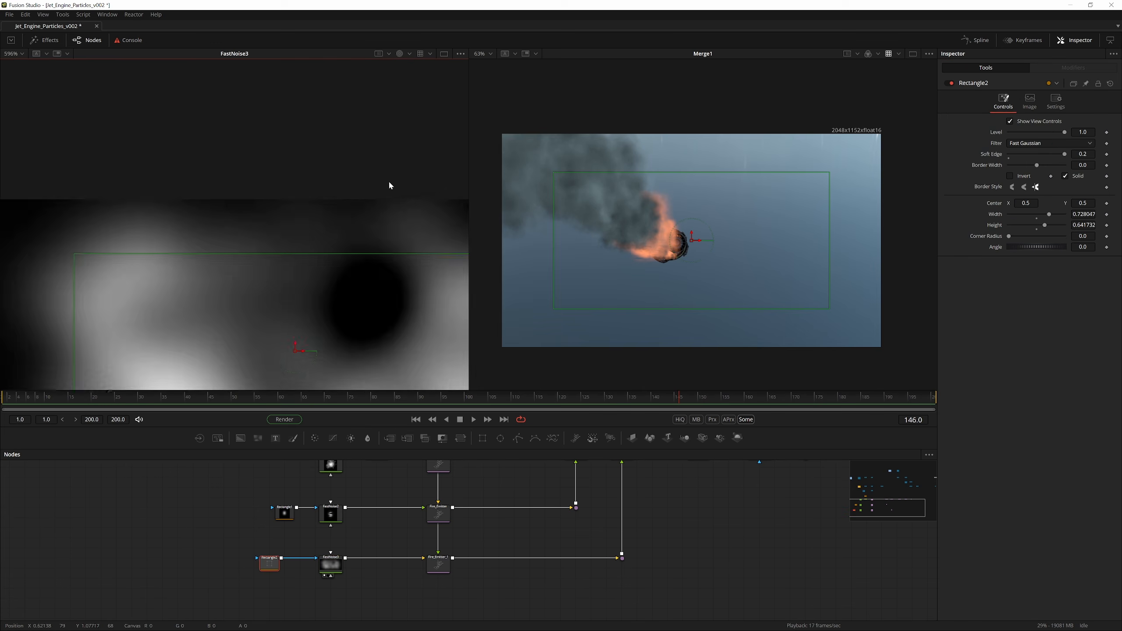
pyautogui.moveTo(160, 280); pyautogui.dragTo(428, 186)
pyautogui.scroll(-3, 428, 185)
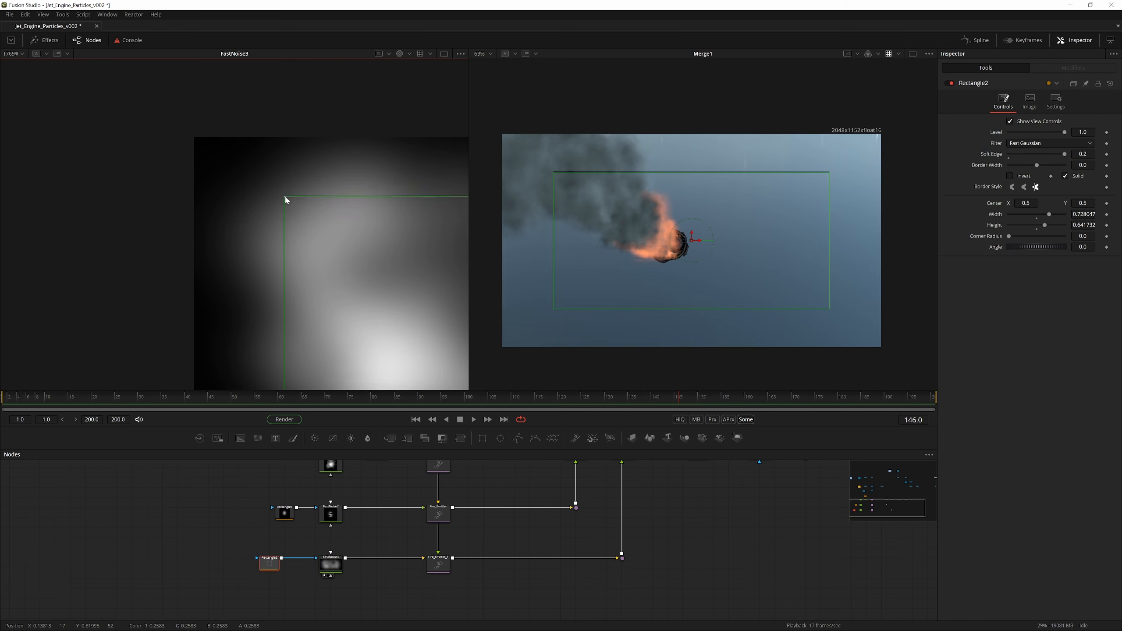
pyautogui.moveTo(284, 197); pyautogui.dragTo(317, 235)
pyautogui.hotkey('ctrl', 'f')
pyautogui.click(165, 565)
pyautogui.hotkey('ctrl', 's')
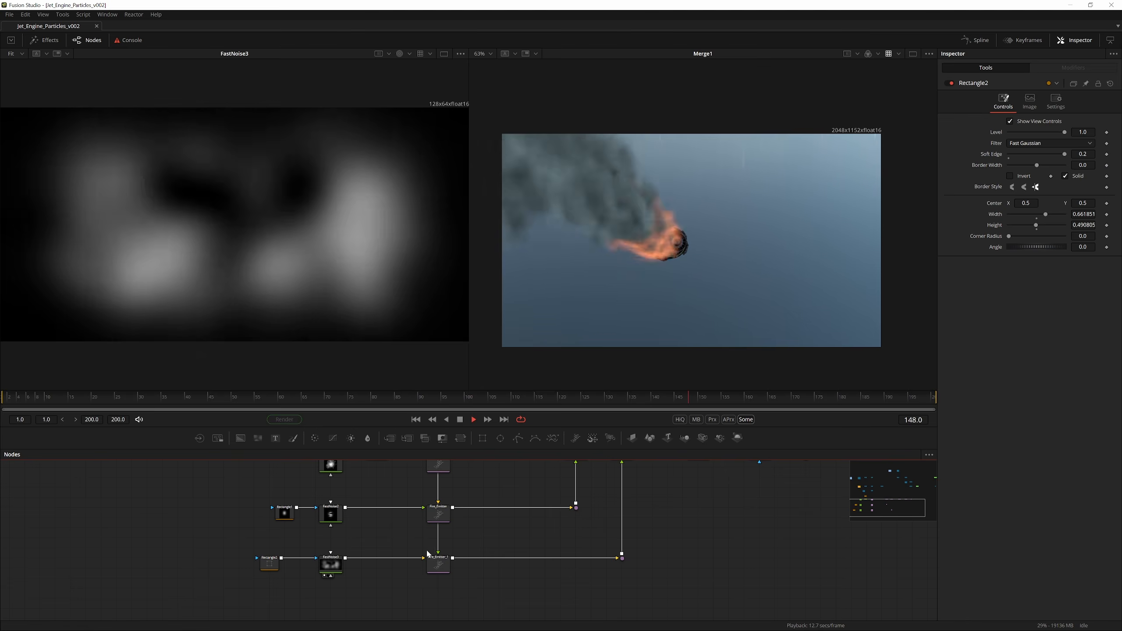
# Go to frame 60, open the duplicated fire emitter's style settings, and rename the emitter as Embers
pyautogui.click(438, 565)
pyautogui.moveTo(335, 396); pyautogui.dragTo(278, 396)
pyautogui.click(1024, 107)
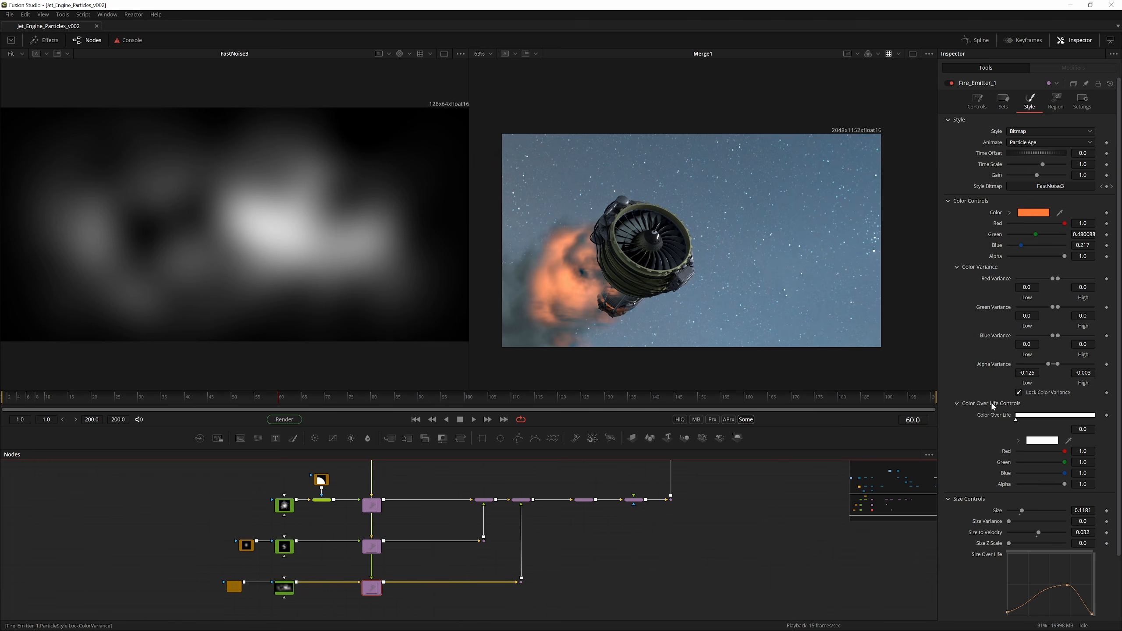
pyautogui.scroll(-3, 993, 407)
pyautogui.scroll(3, 497, 573)
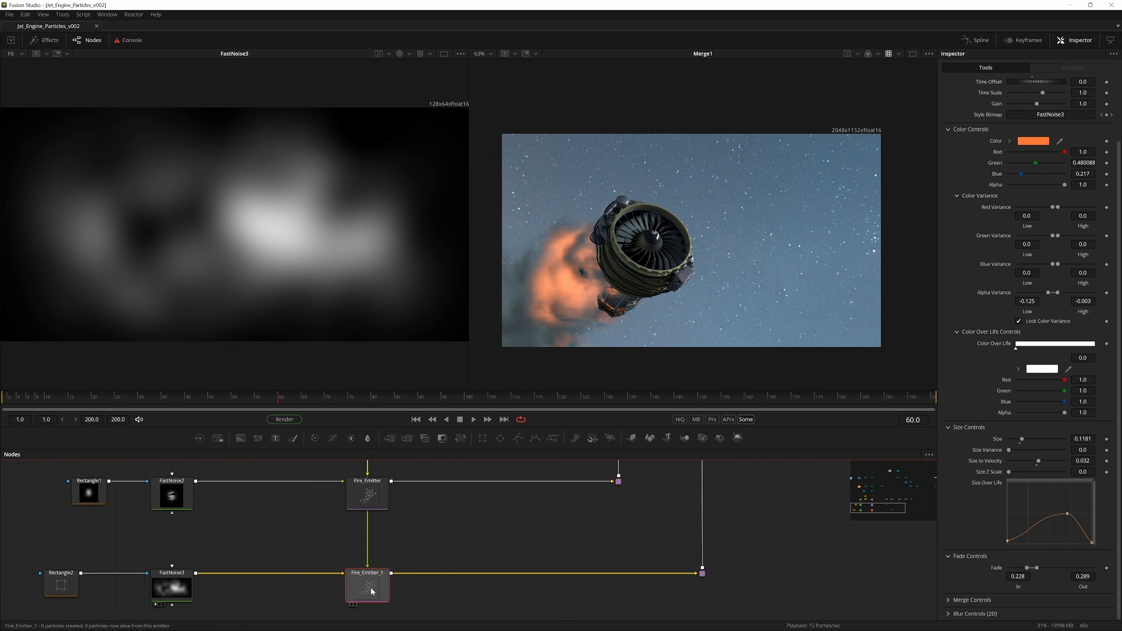
pyautogui.press('F2')
pyautogui.write('Ember')
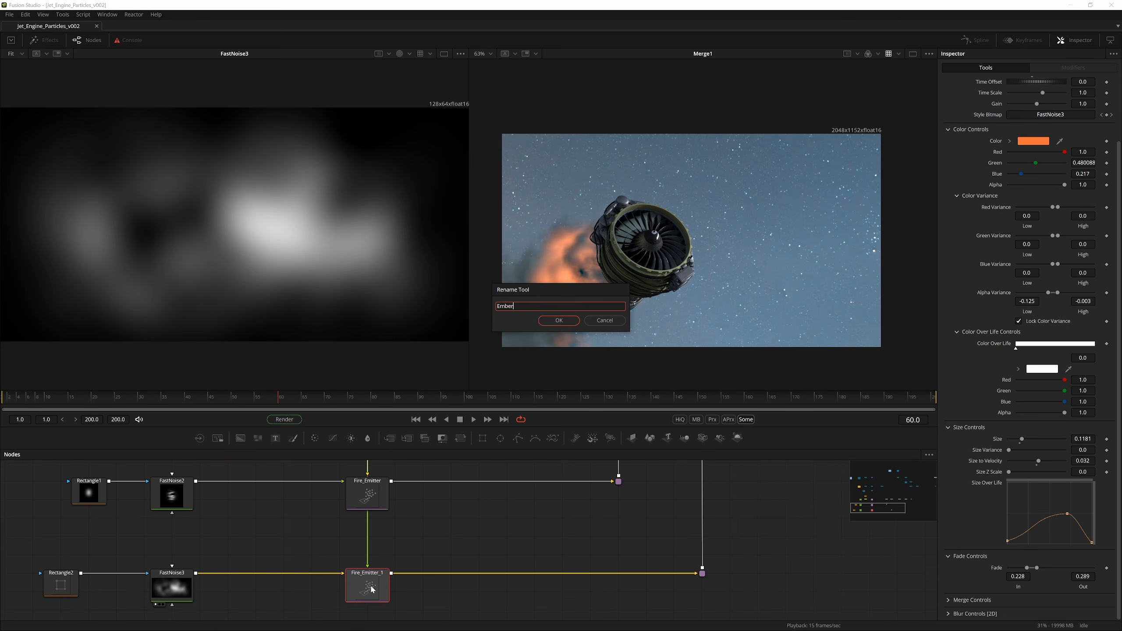
pyautogui.write('s')
pyautogui.press('Return')
# Reduce the Embers particle size to about 0.016, play the animation, and disconnect Fire_Emitter from pMerge1
pyautogui.moveTo(1021, 439); pyautogui.dragTo(1011, 443)
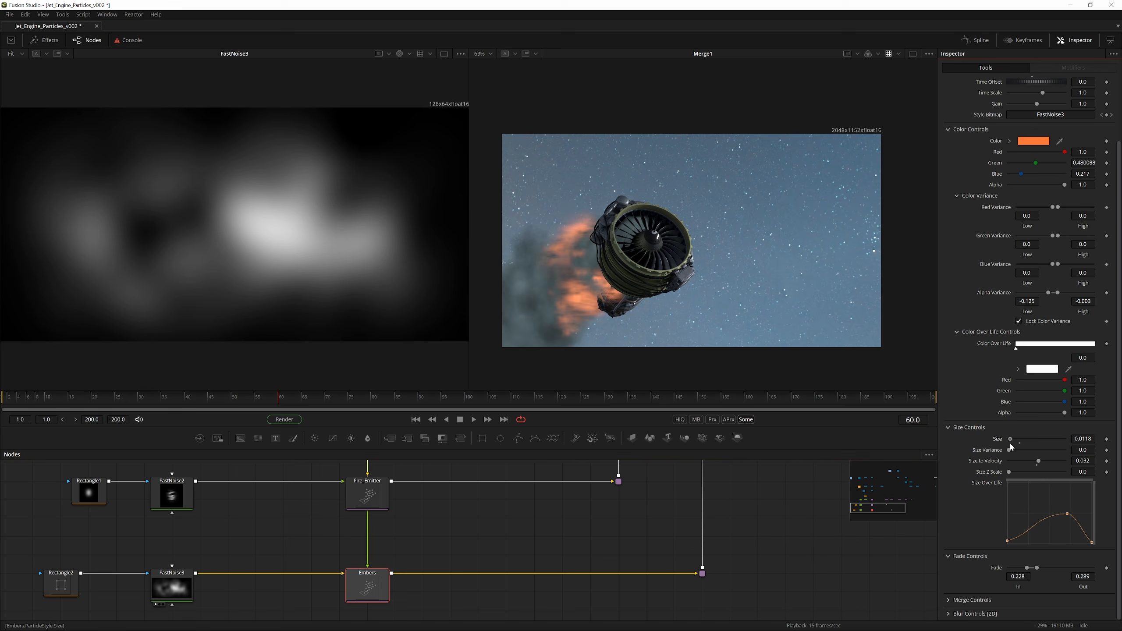
pyautogui.press('space')
pyautogui.scroll(-3, 536, 533)
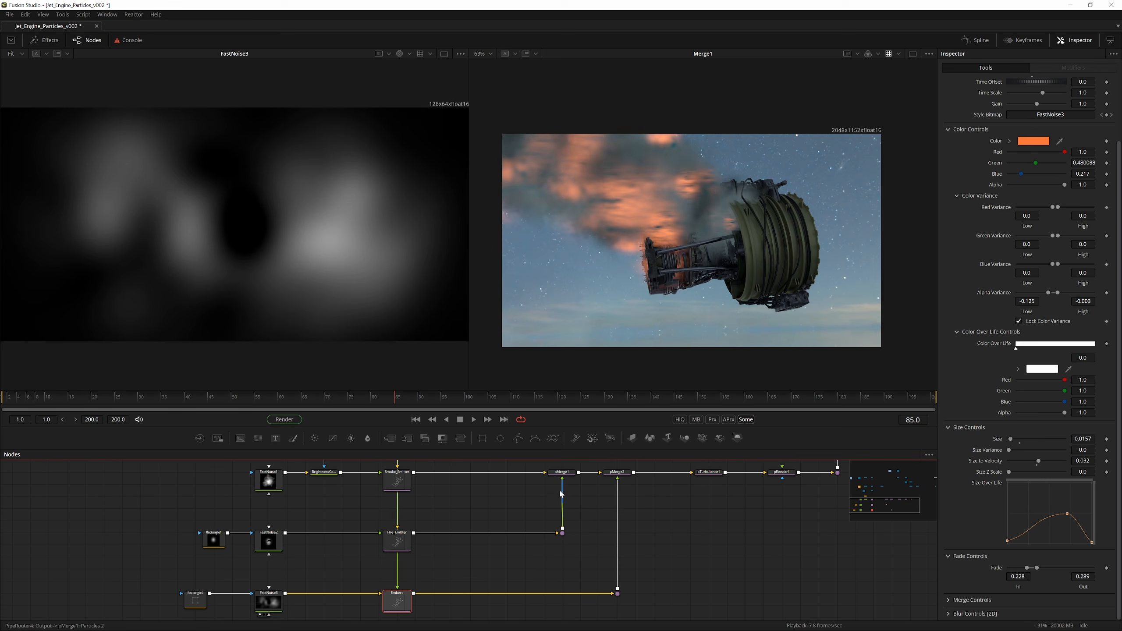
pyautogui.moveTo(561, 494); pyautogui.dragTo(579, 502)
pyautogui.scroll(2, 992, 294)
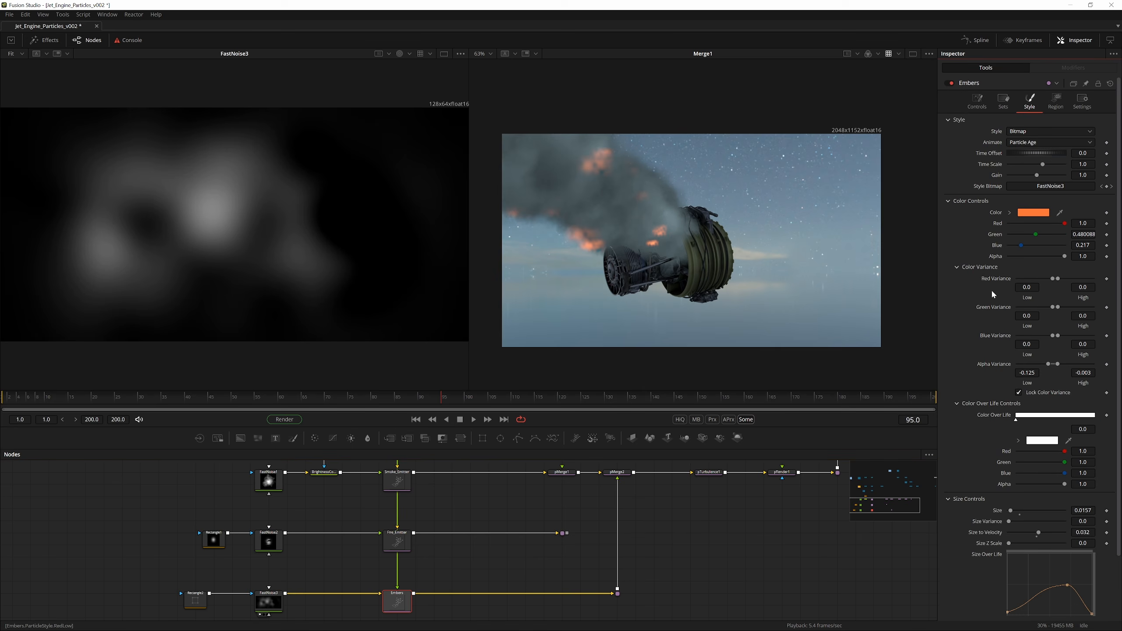
# Set the Embers particle size to about 0.007 and Size to Velocity to 0
pyautogui.click(977, 102)
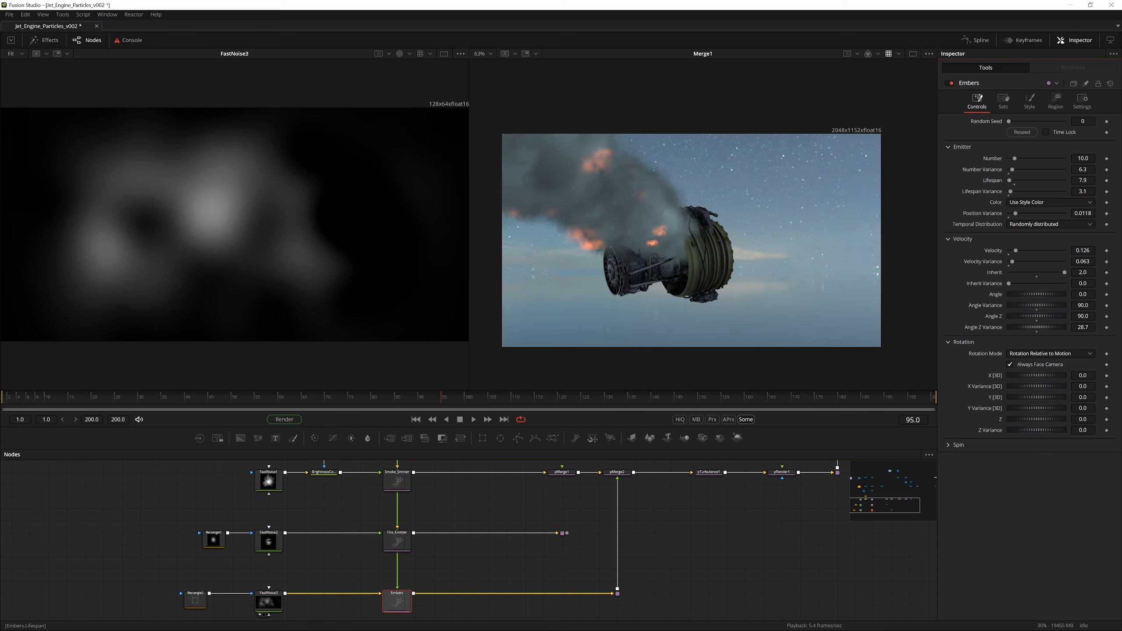
pyautogui.click(1030, 102)
pyautogui.scroll(-3, 1019, 376)
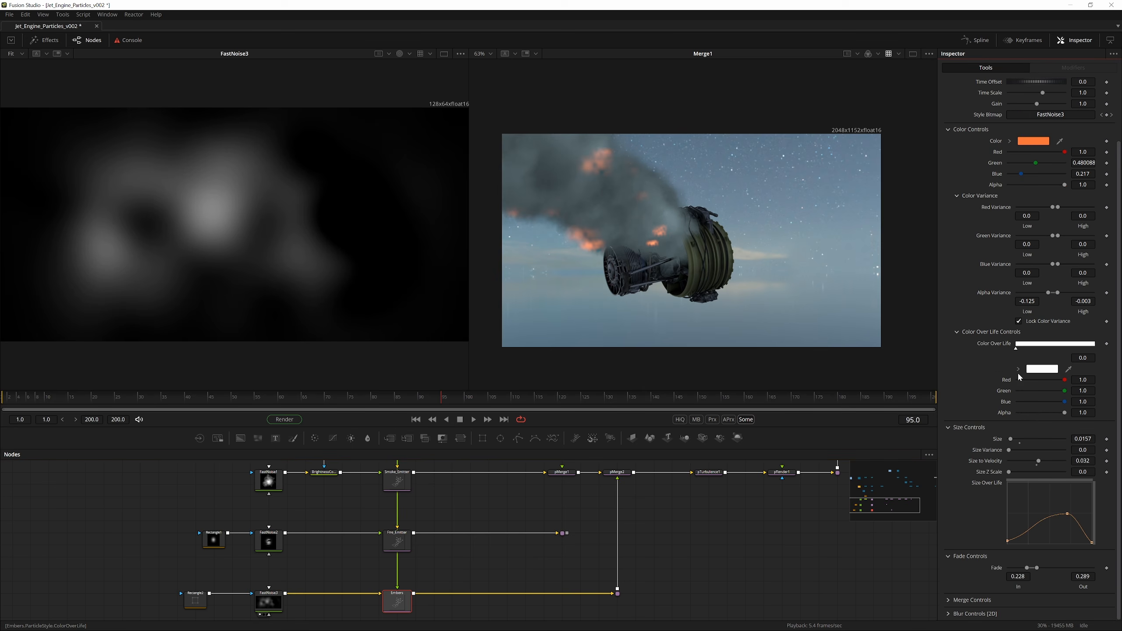
pyautogui.moveTo(1011, 438); pyautogui.dragTo(1009, 438)
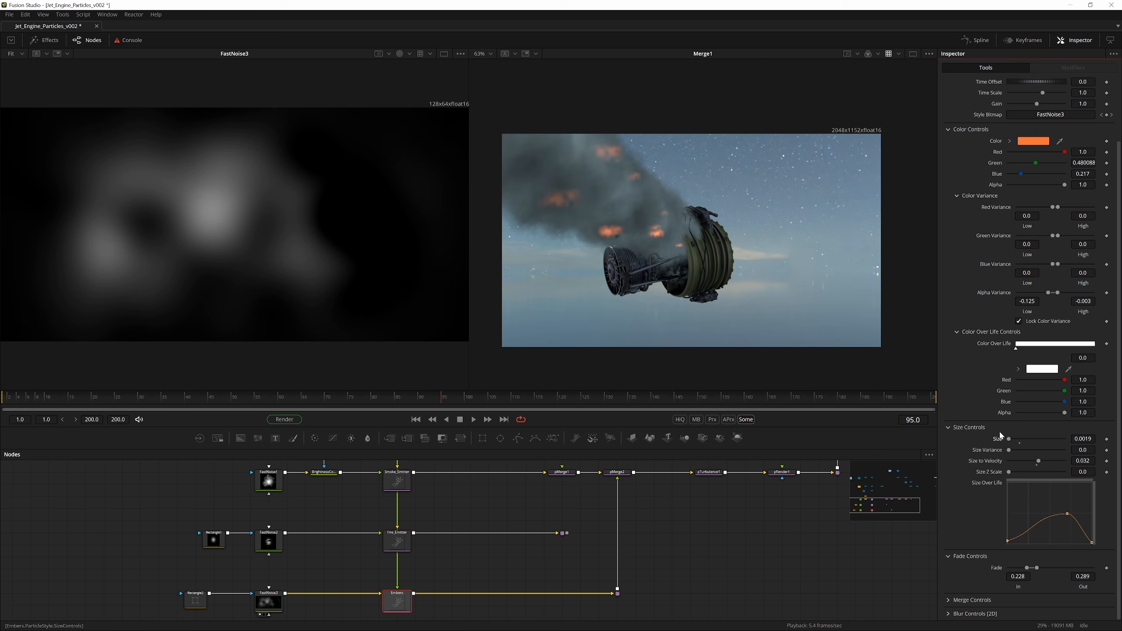
pyautogui.click(1036, 465)
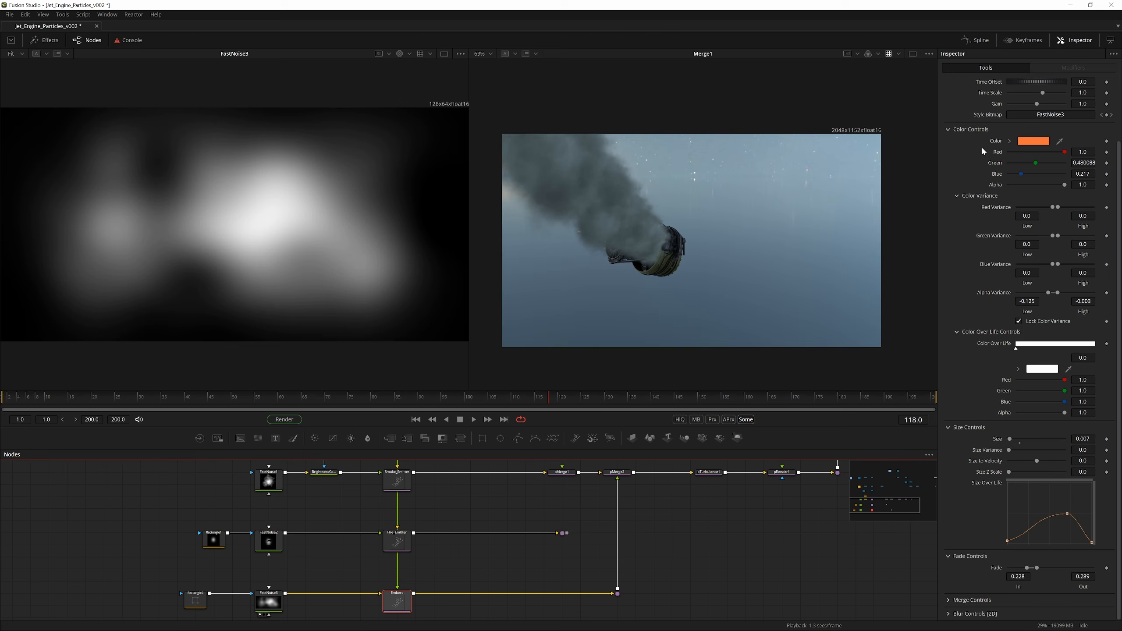
# Set the Embers emitter's number to 100 and its lifespan to about 21.9
pyautogui.moveTo(981, 146); pyautogui.dragTo(1012, 279)
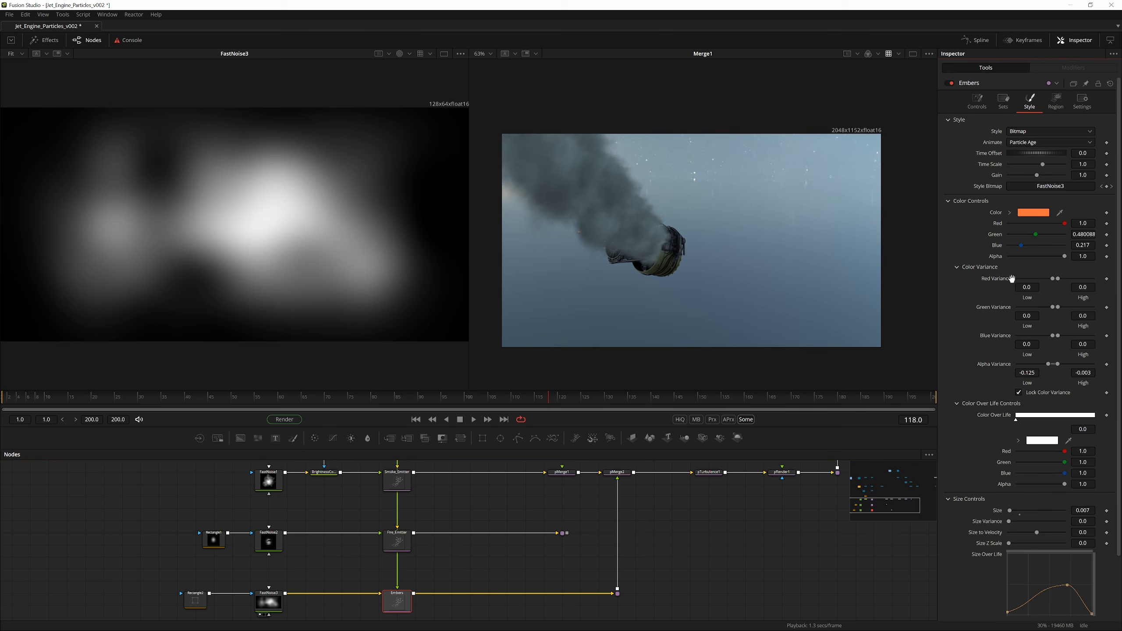
pyautogui.click(977, 102)
pyautogui.moveTo(1015, 160); pyautogui.dragTo(1073, 162)
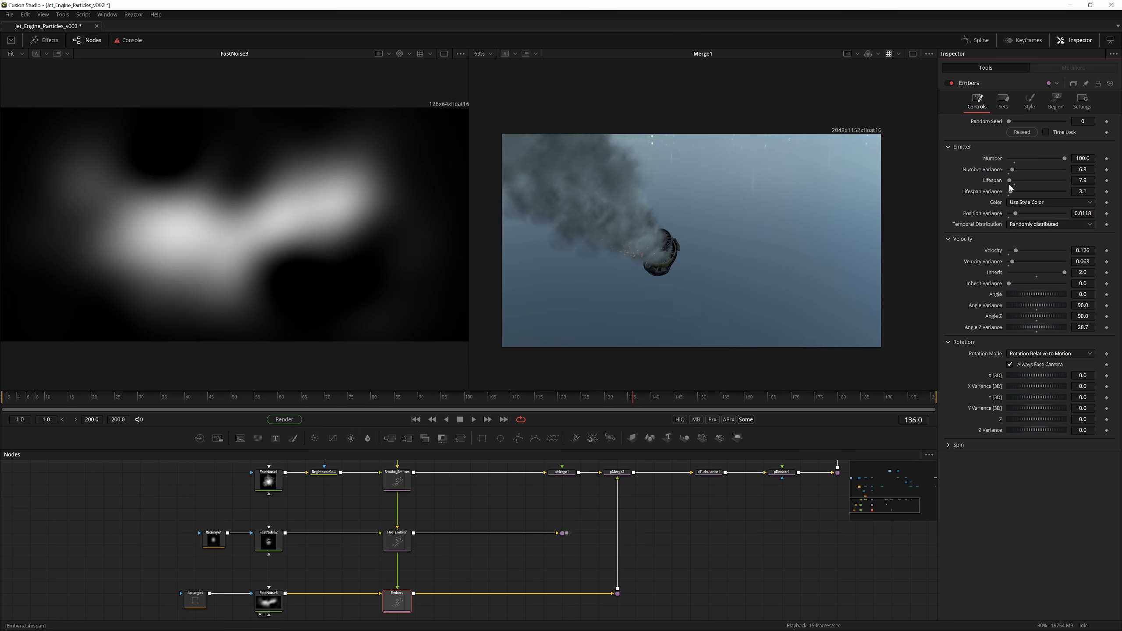
pyautogui.moveTo(1013, 181); pyautogui.dragTo(1017, 181)
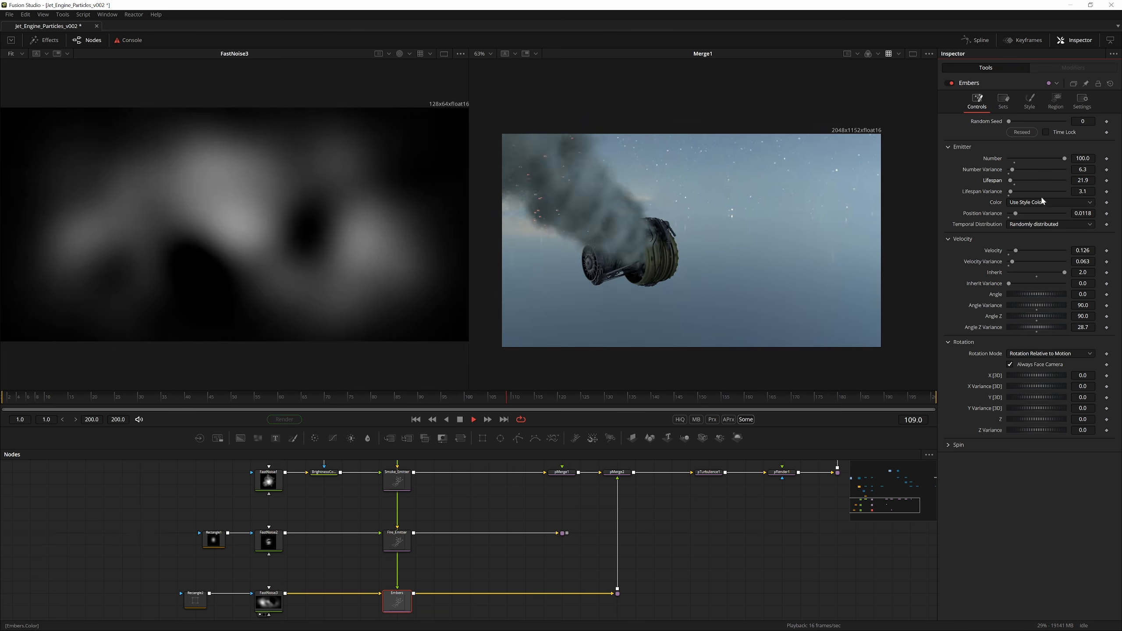
# Turn off Always Face Camera for the embers, save the composition, and raise Number Variance to about 59.8
pyautogui.press('space')
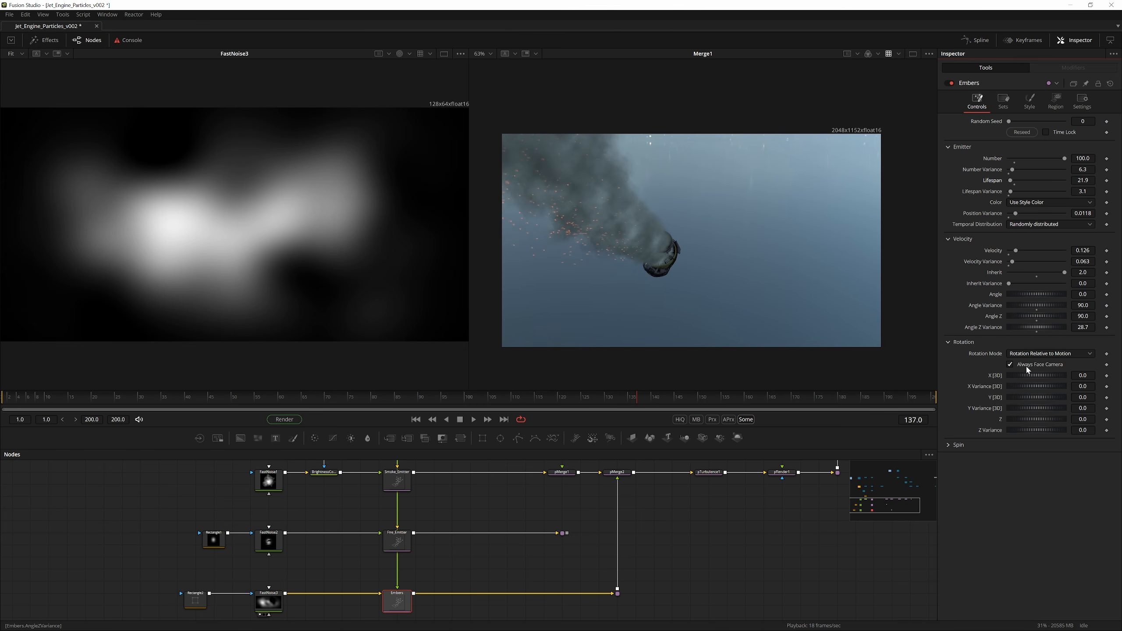
pyautogui.click(1010, 365)
pyautogui.hotkey('ctrl', 's')
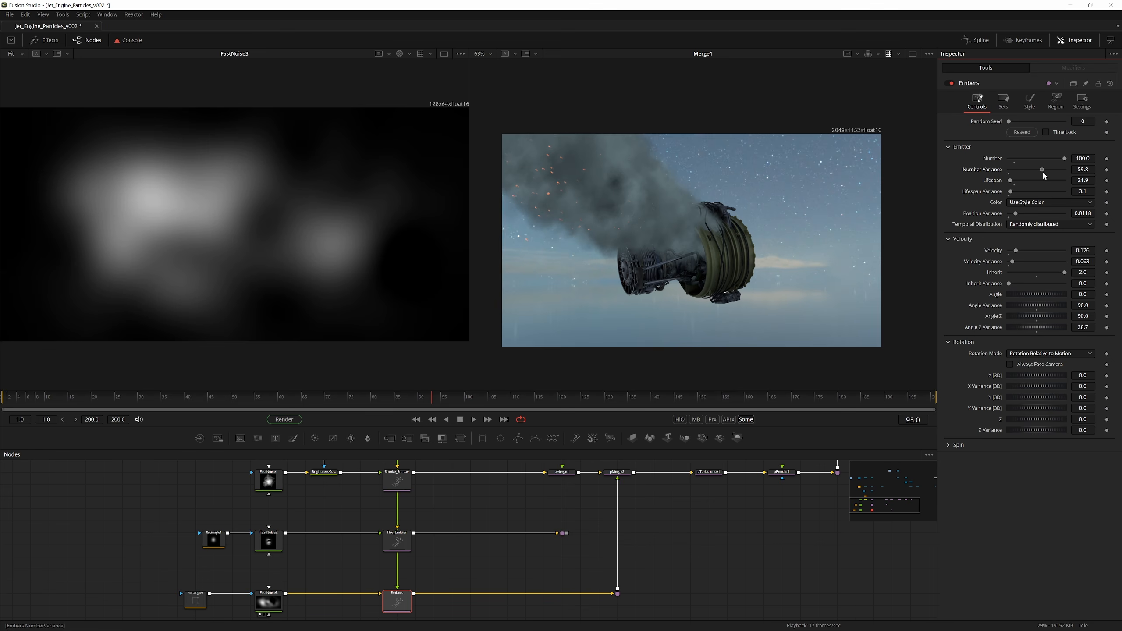
# Set the Embers emitter's Size to 0 and its Size Variance to about 0.0197
pyautogui.click(1029, 100)
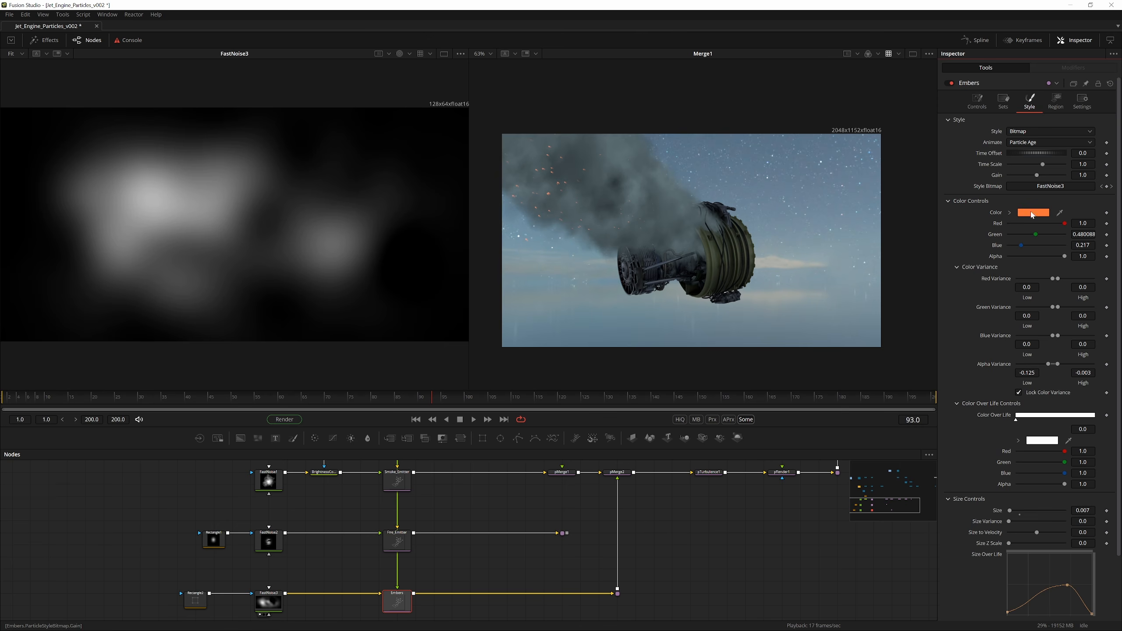
pyautogui.scroll(-3, 1001, 430)
pyautogui.moveTo(1009, 449); pyautogui.dragTo(1010, 443)
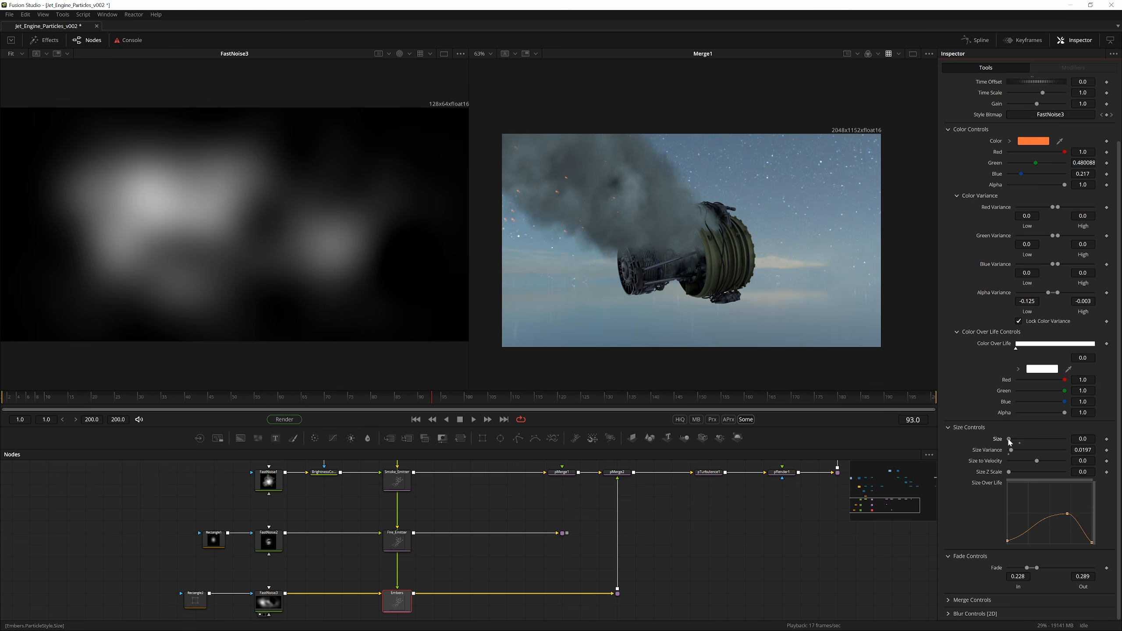
# Set the Embers fade to 0.15 in and 0.489 out, and level the start of the Size Over Life curve with its plateau
pyautogui.moveTo(1036, 568)
pyautogui.mouseDown()
pyautogui.moveTo(1059, 568)
pyautogui.moveTo(1033, 568)
pyautogui.mouseUp()
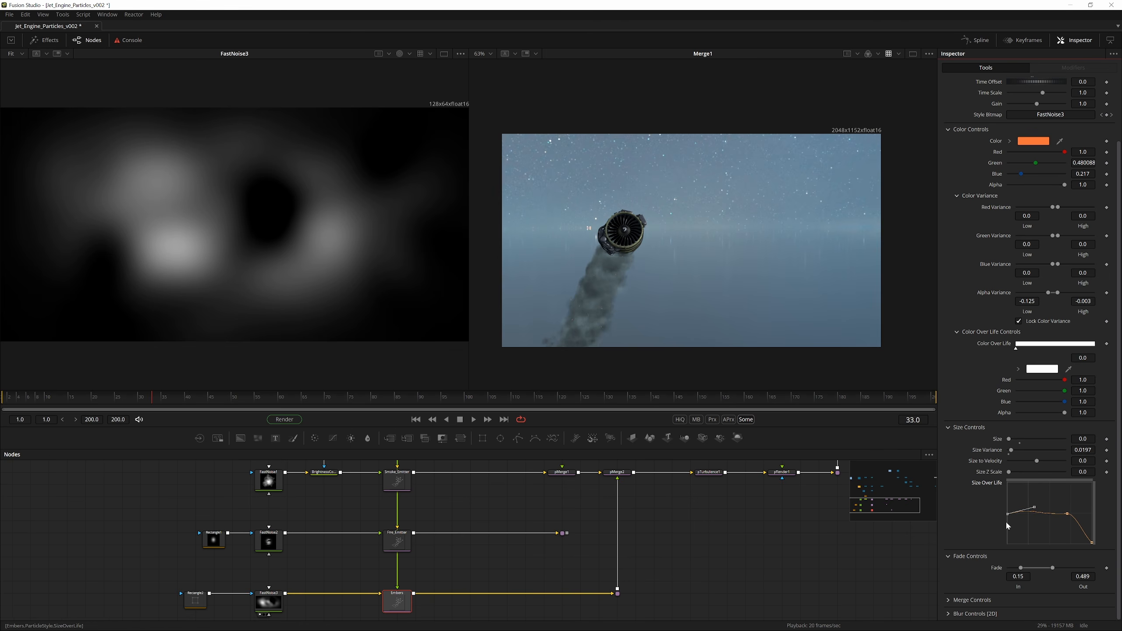
pyautogui.moveTo(1034, 507); pyautogui.dragTo(986, 517)
pyautogui.hotkey('shift', 's')
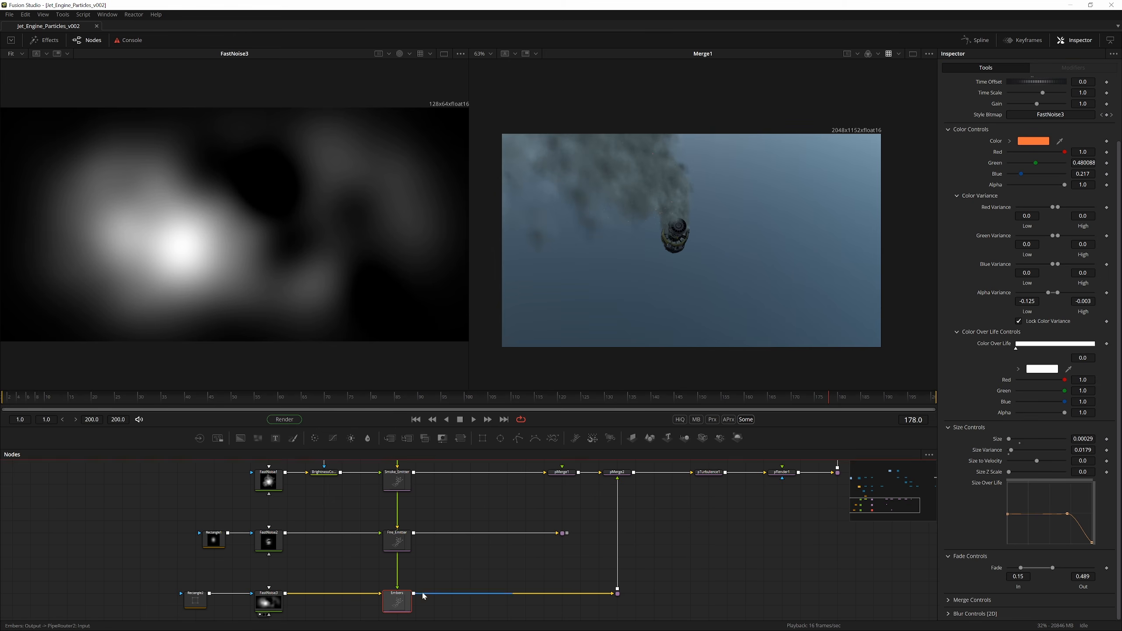
# Insert a pTurbulence node after Embers, with X, Y and Z Strength at 1.0 and Density at 100
pyautogui.hotkey('shift', 'space')
pyautogui.write('ptu')
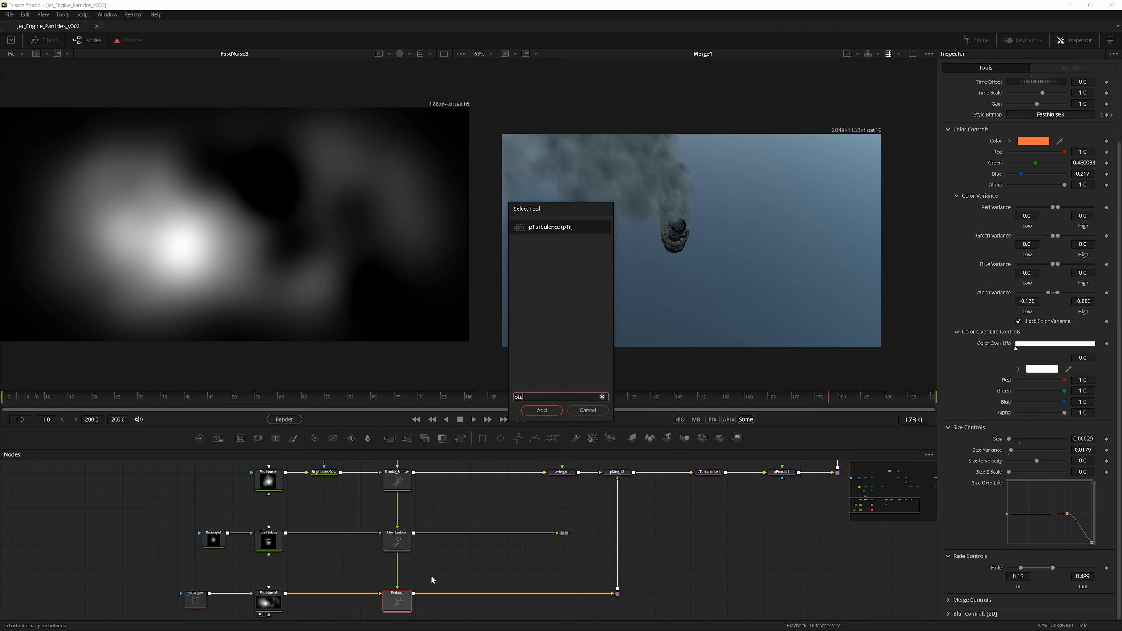
pyautogui.press('Return')
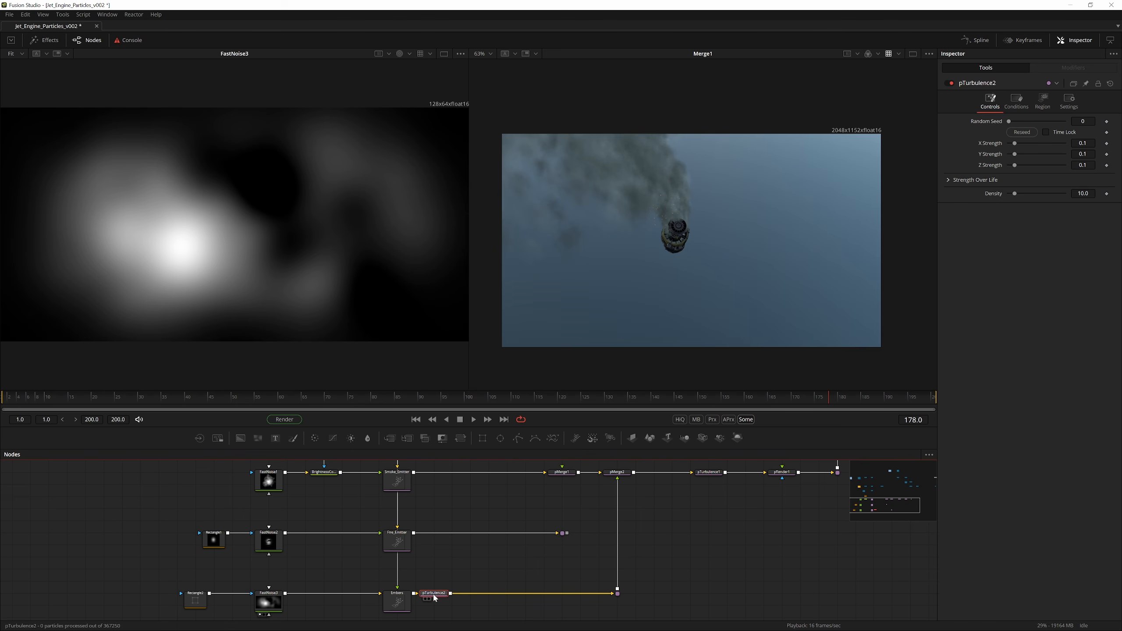
pyautogui.moveTo(433, 595); pyautogui.dragTo(489, 594)
pyautogui.moveTo(1014, 195); pyautogui.dragTo(1056, 191)
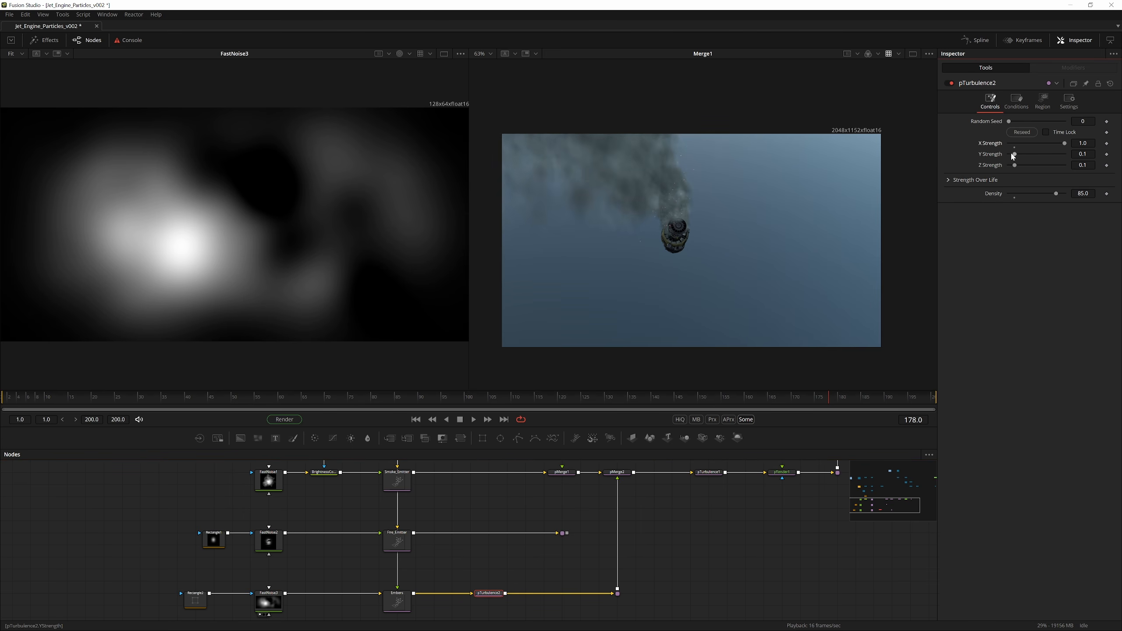
# Reconnect Fire_Emitter to pMerge1 and play the animation to check smoke, fire and embers together
pyautogui.moveTo(567, 533); pyautogui.dragTo(562, 478)
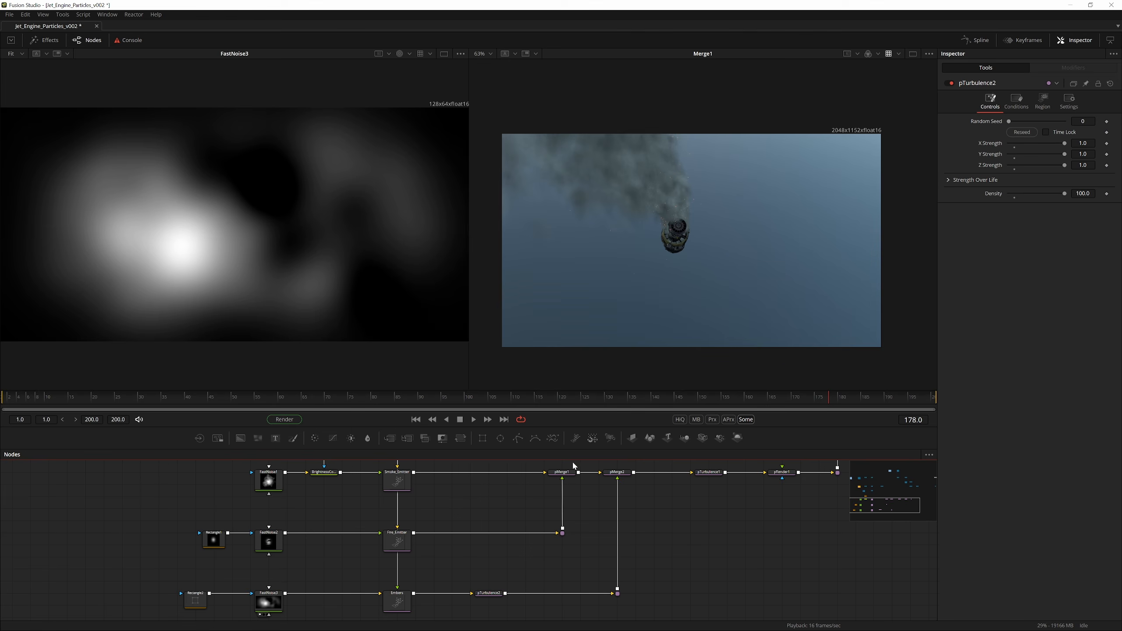
pyautogui.press('space')
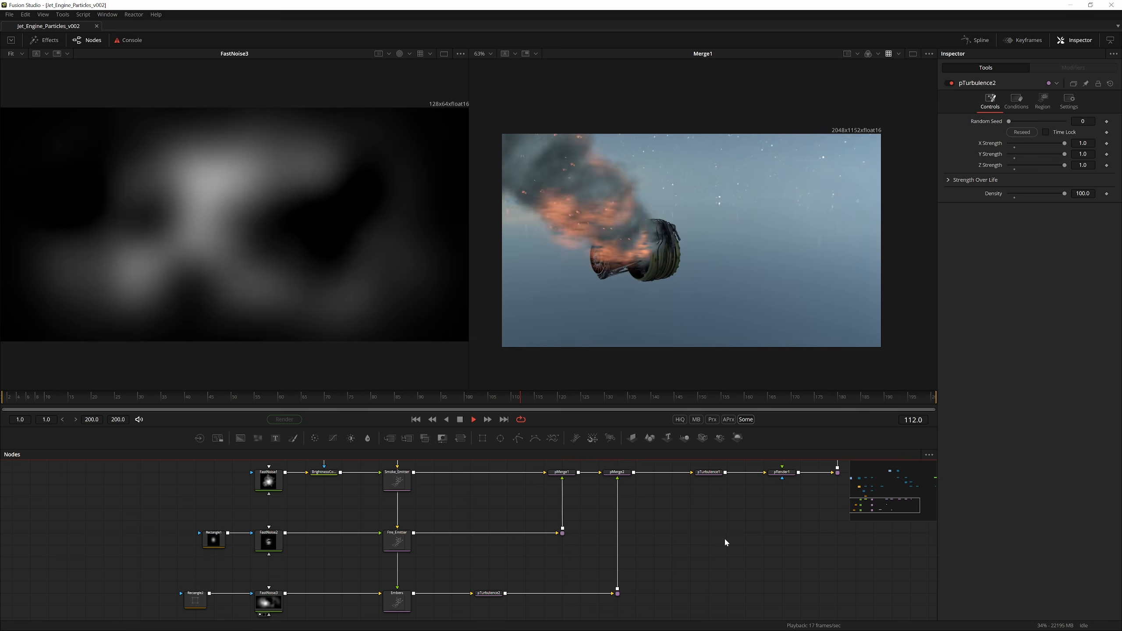
pyautogui.press('space')
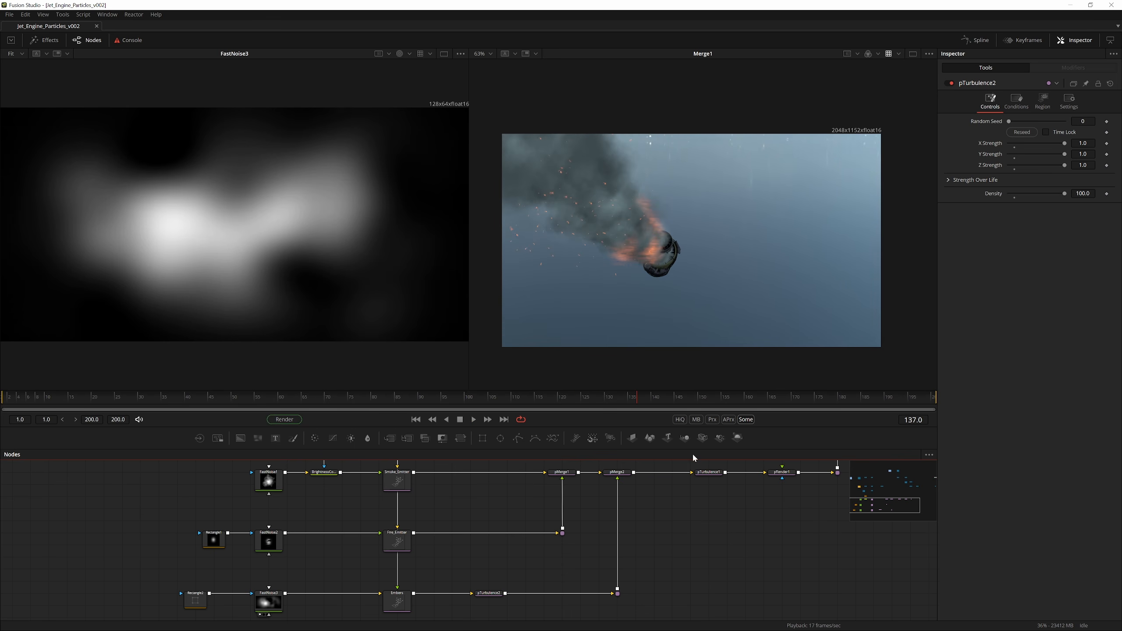
pyautogui.moveTo(715, 504); pyautogui.dragTo(649, 548)
pyautogui.scroll(-1, 650, 548)
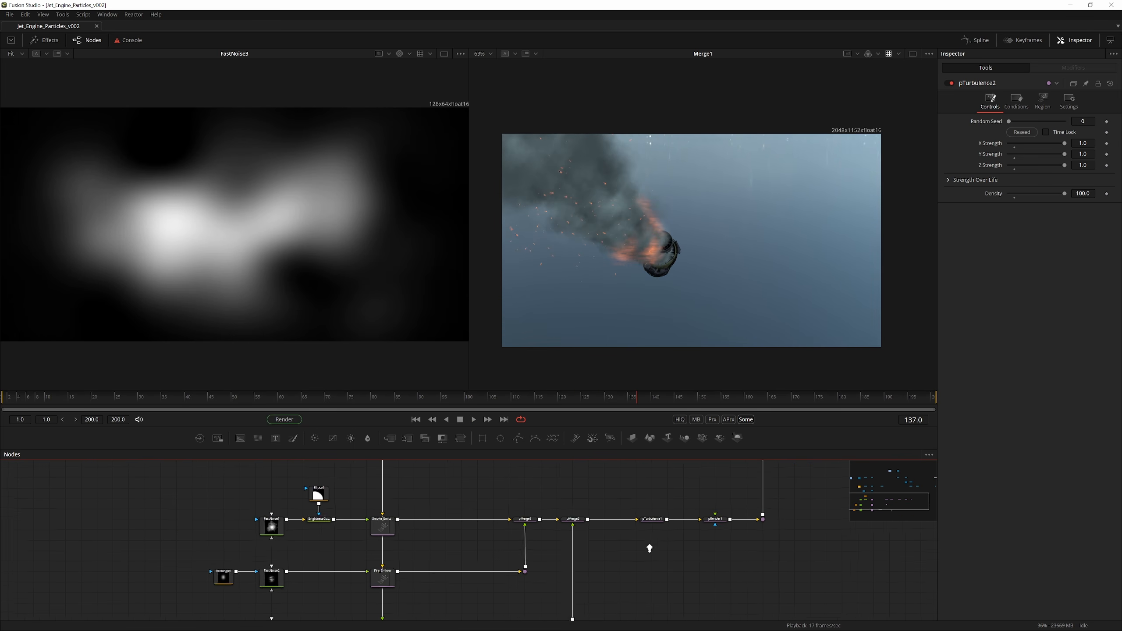
pyautogui.press('space')
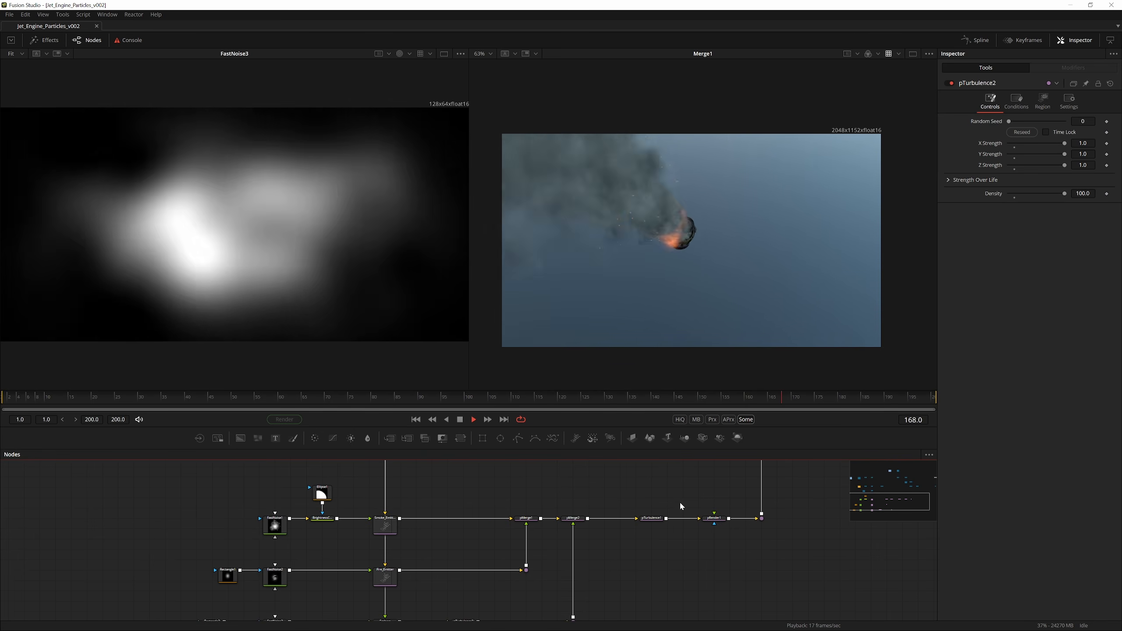
pyautogui.moveTo(687, 476); pyautogui.dragTo(648, 512)
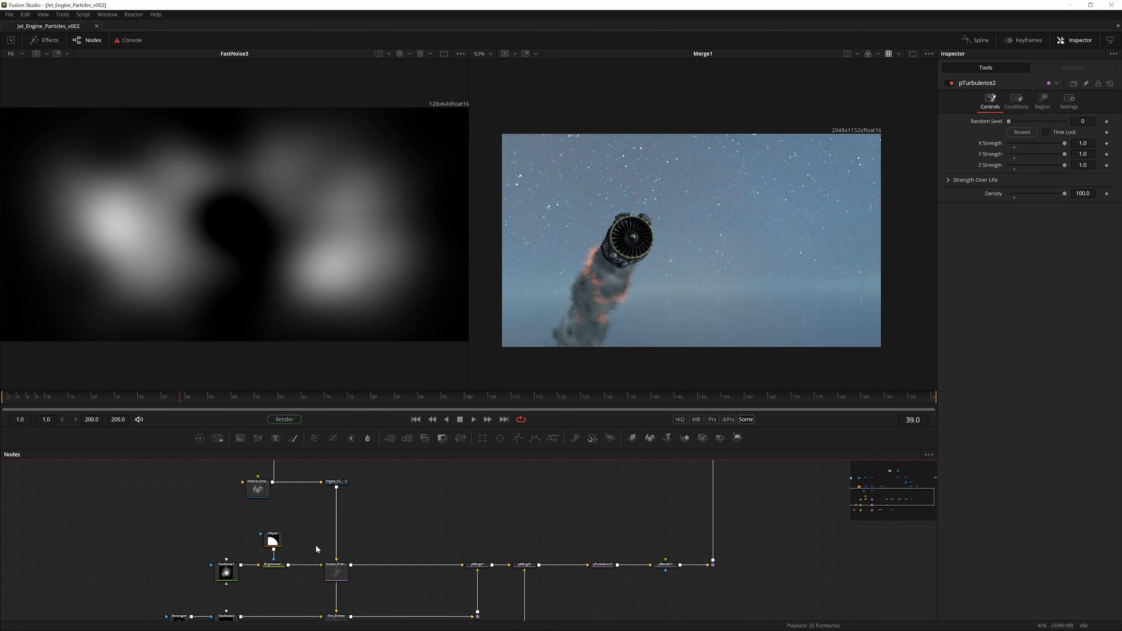
# Show FastNoise2 in the first viewer and set its Contrast to 2
pyautogui.click(238, 576)
pyautogui.moveTo(274, 541); pyautogui.dragTo(310, 466)
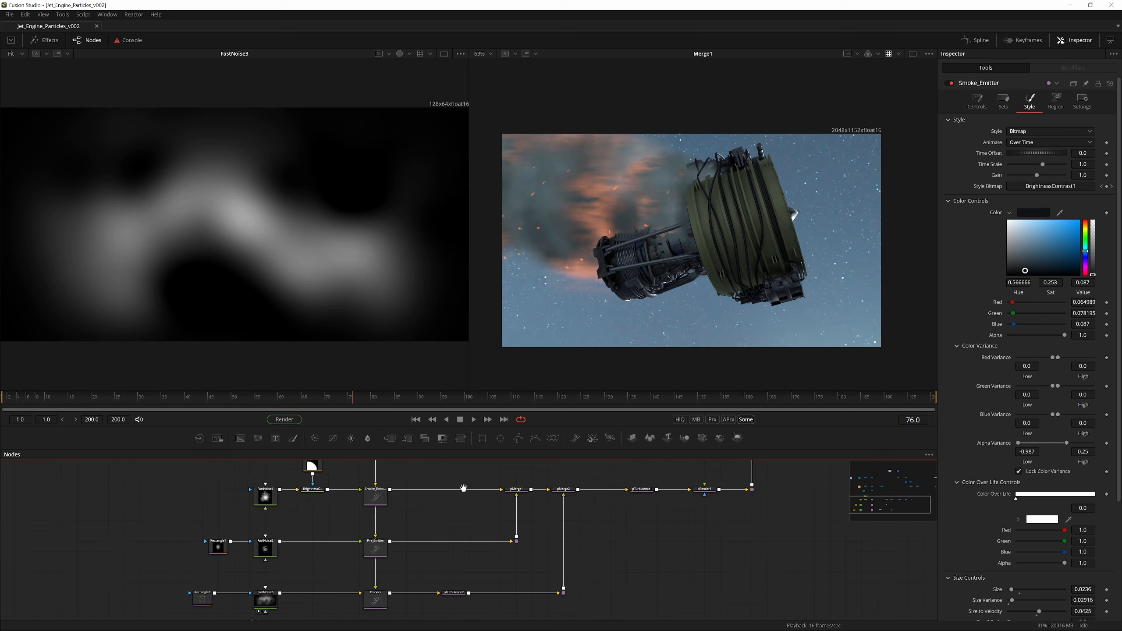
pyautogui.moveTo(318, 588); pyautogui.dragTo(356, 548)
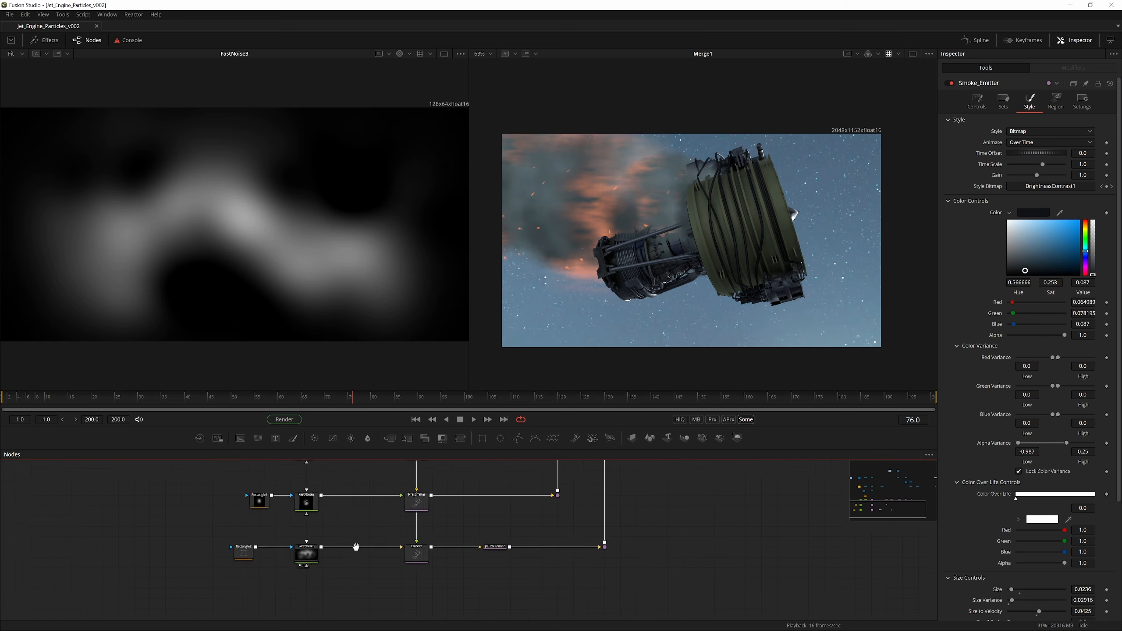
pyautogui.scroll(3, 353, 549)
pyautogui.moveTo(322, 494); pyautogui.dragTo(343, 563)
pyautogui.click(289, 536)
pyautogui.press('1')
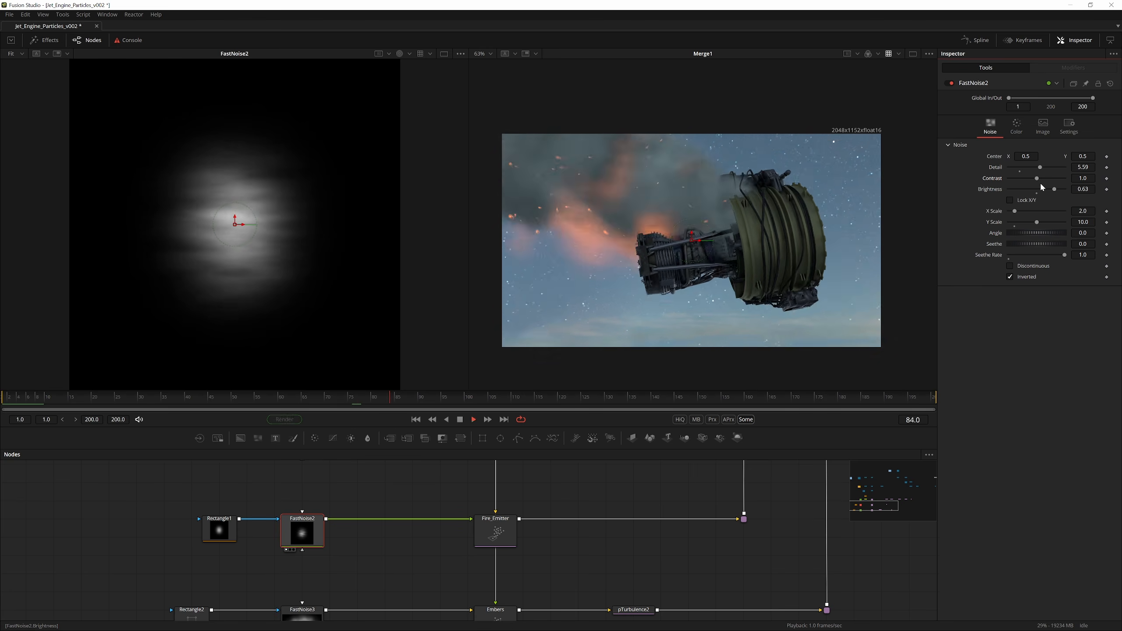
pyautogui.hotkey('ctrl', 's')
pyautogui.click(1083, 178)
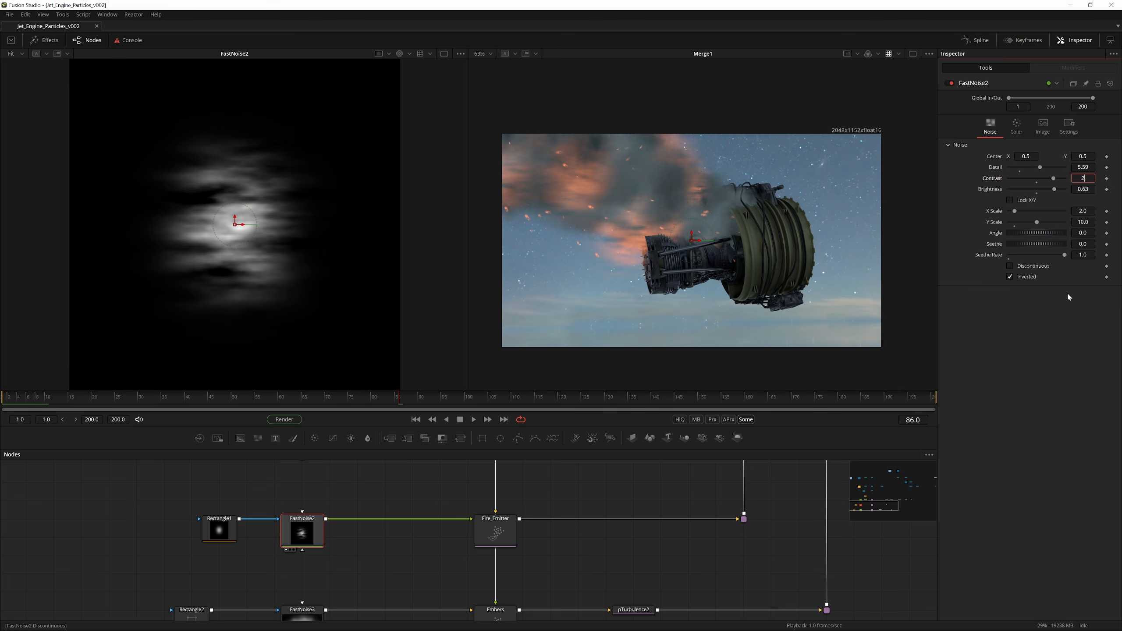
pyautogui.write('2')
pyautogui.press('Return')
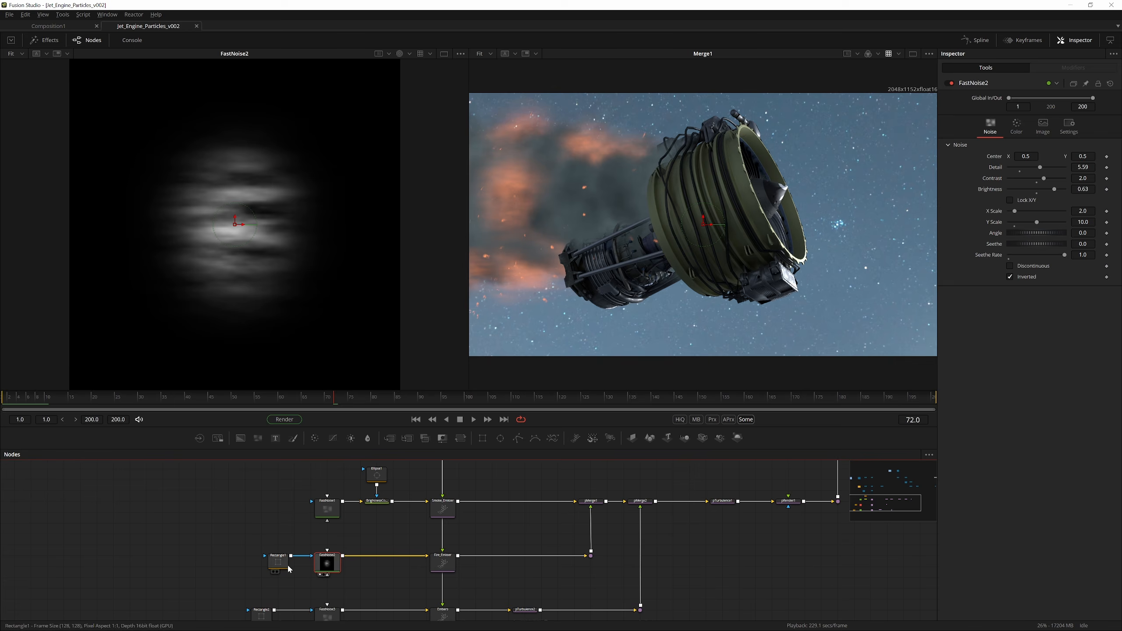
# Reduce the Rectangle1 mask's height to about 0.143 and set FastNoise2's Seethe Rate to 0.5
pyautogui.click(278, 561)
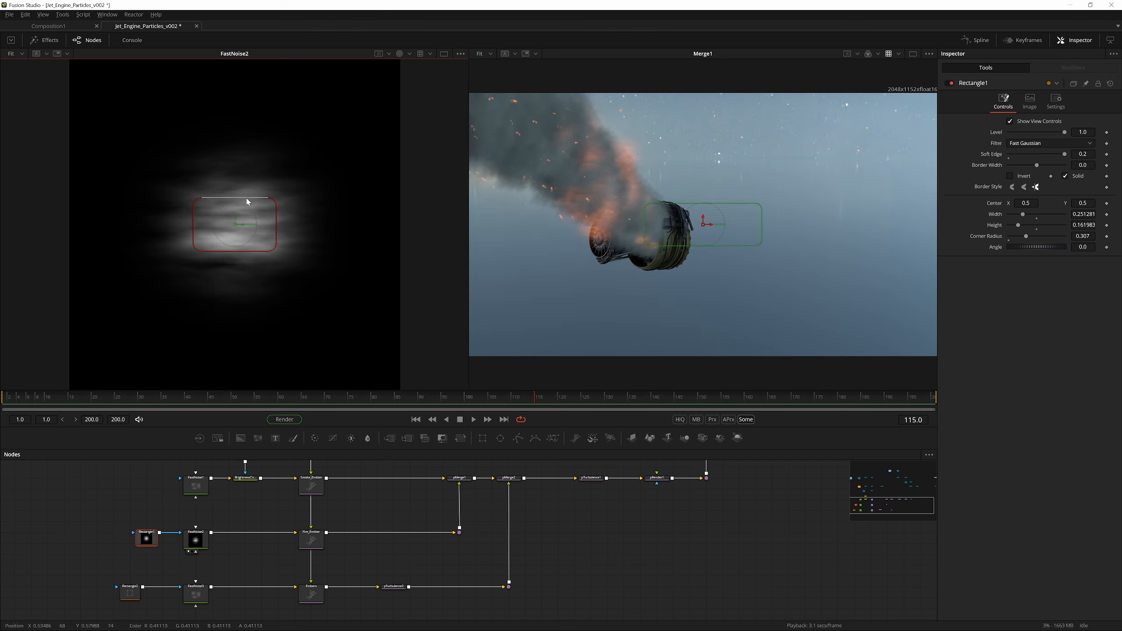
pyautogui.moveTo(248, 202); pyautogui.dragTo(248, 208)
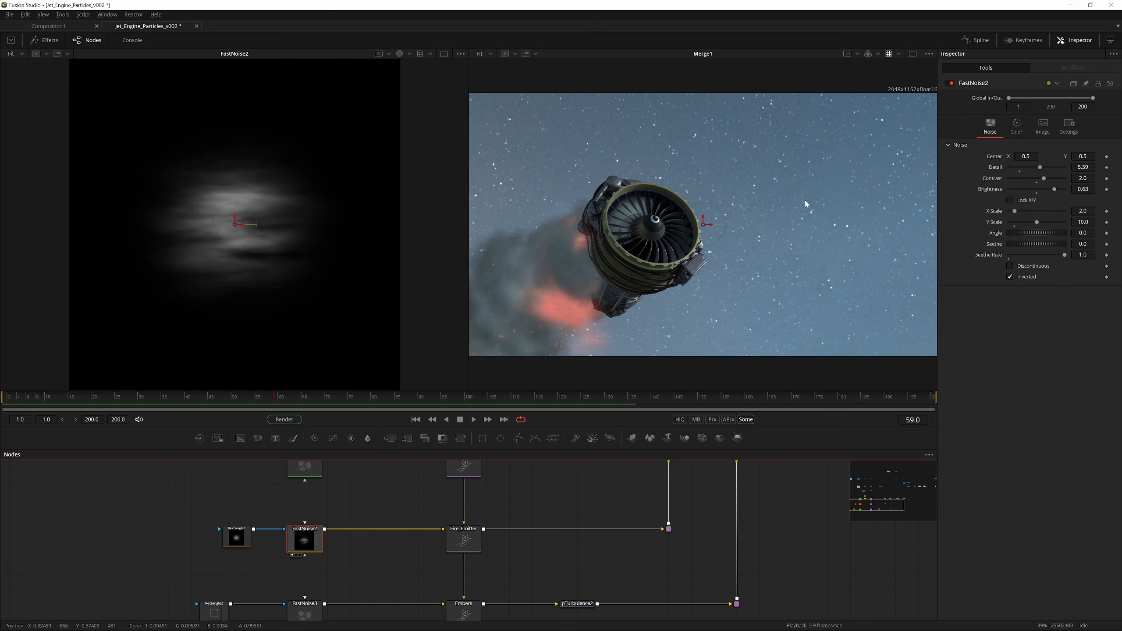
pyautogui.click(1082, 255)
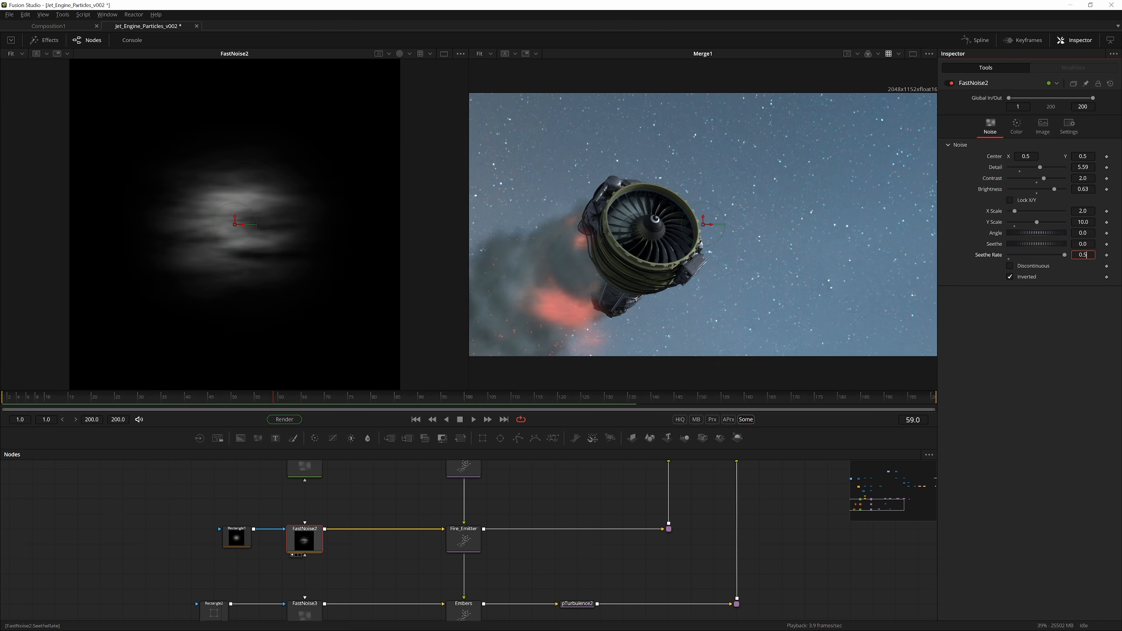
pyautogui.write('0.5')
pyautogui.press('Return')
pyautogui.press('space')
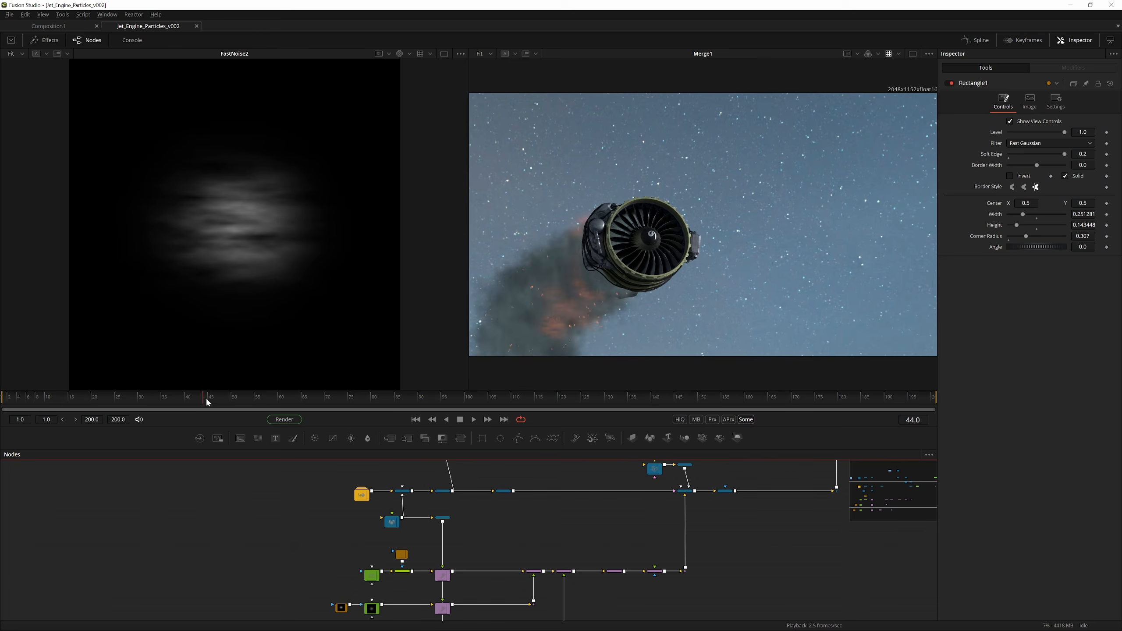
# Show the PARTICLES_R render in the second viewer, save the composition, and play the particles on their own
pyautogui.moveTo(207, 403); pyautogui.dragTo(218, 402)
pyautogui.moveTo(774, 520); pyautogui.dragTo(664, 569)
pyautogui.scroll(2, 664, 570)
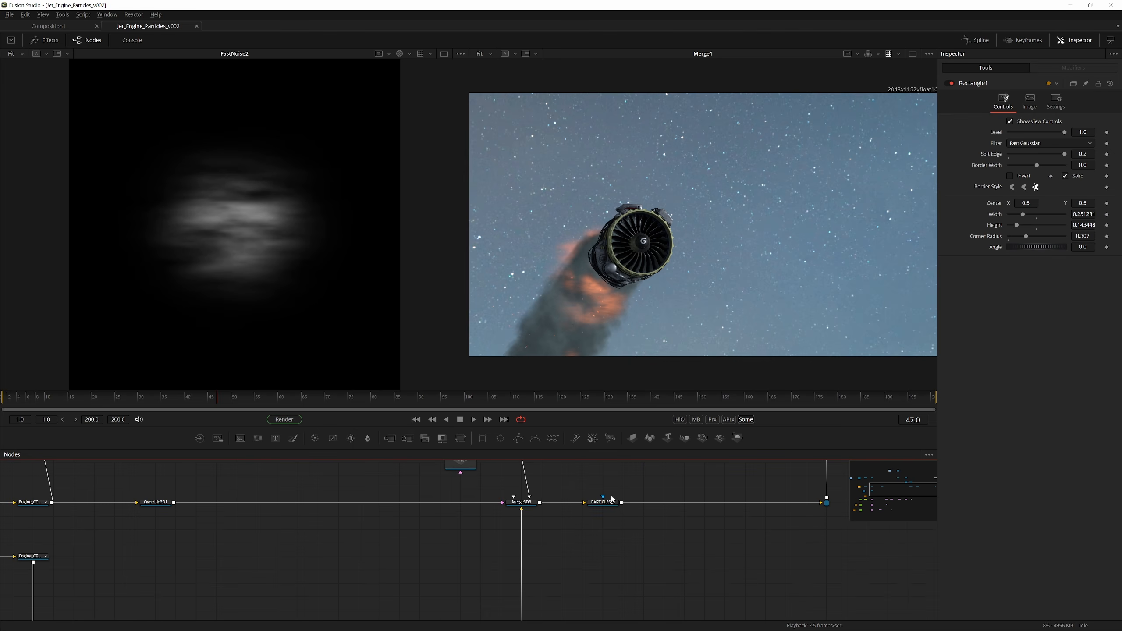
pyautogui.click(460, 517)
pyautogui.press('2')
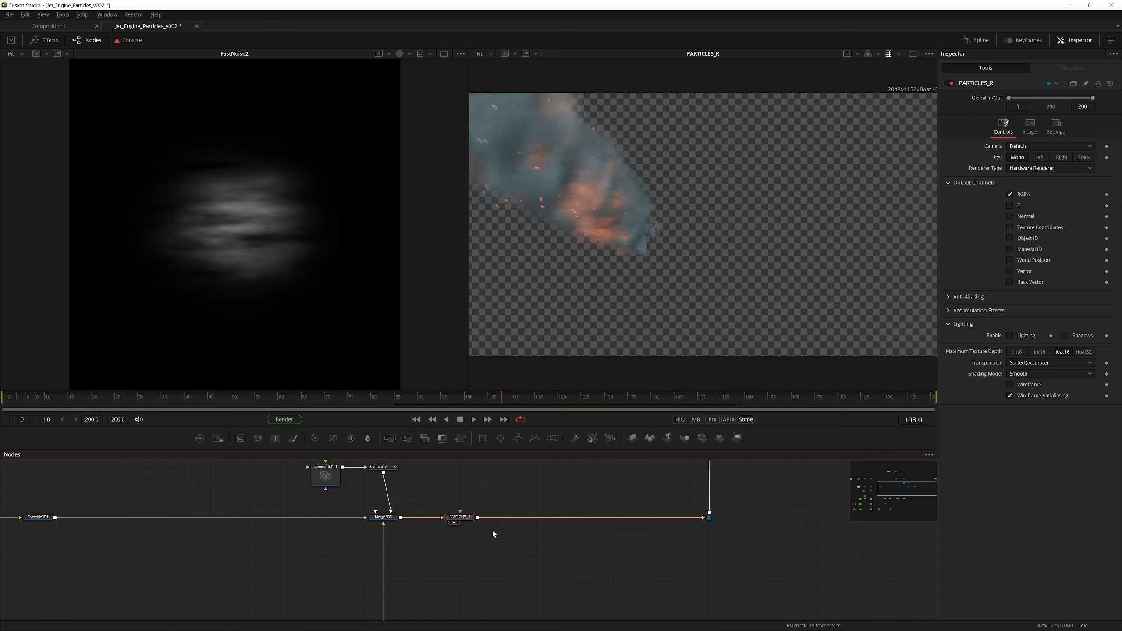
pyautogui.hotkey('ctrl', 's')
pyautogui.click(493, 530)
pyautogui.press('space')
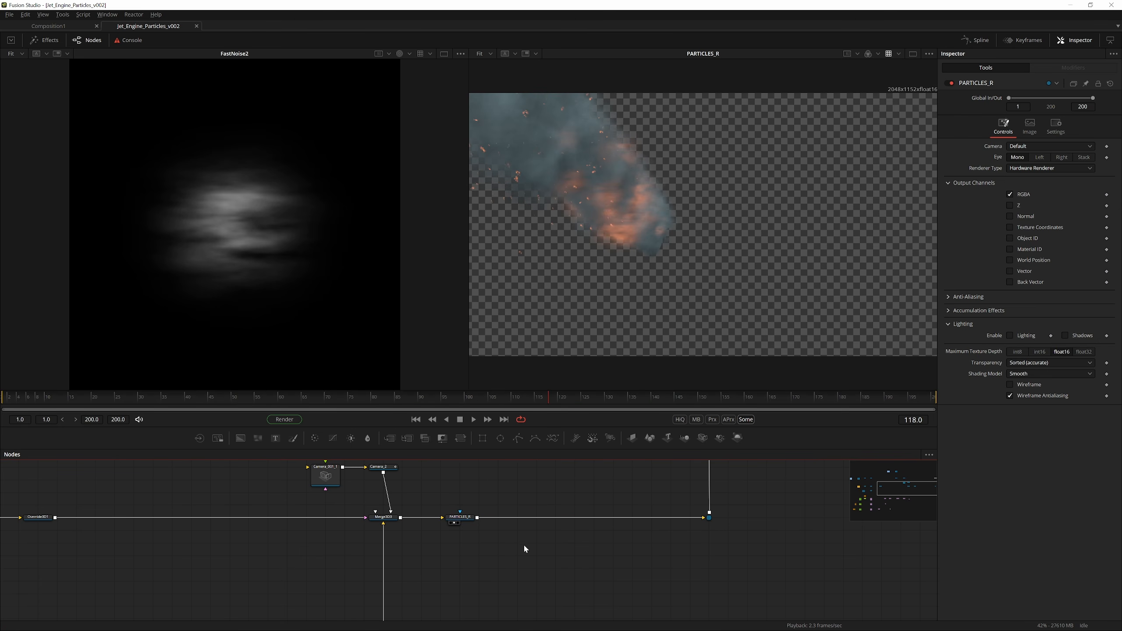
# Add a Luma Keyer fed by PARTICLES_R and show it in the second viewer
pyautogui.hotkey('shift', 'space')
pyautogui.write('gloluma')
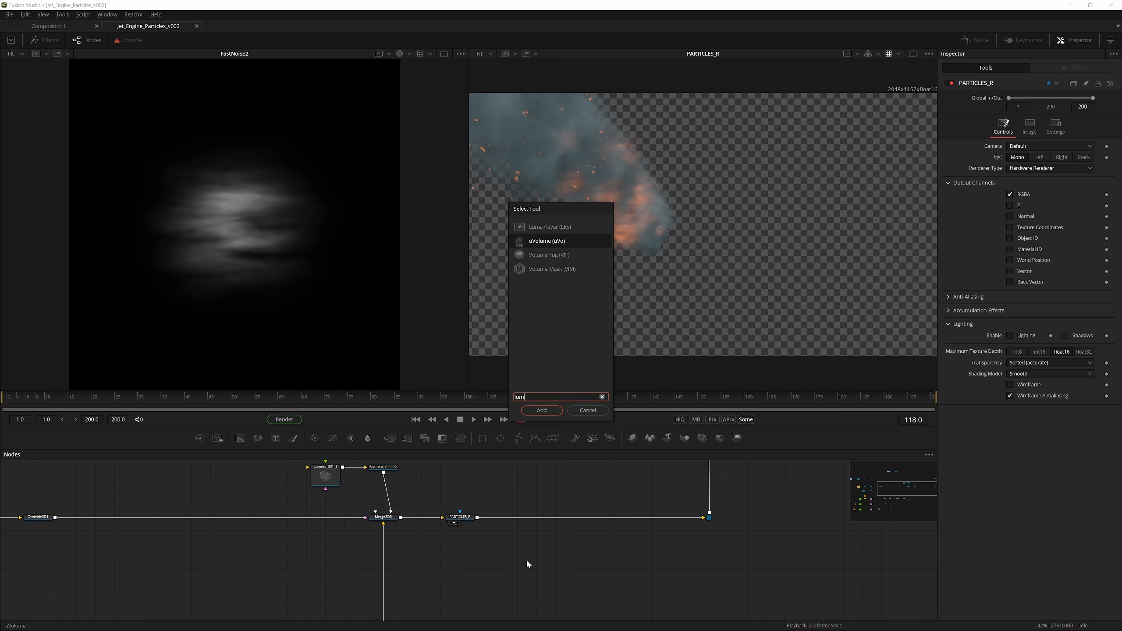
pyautogui.press('Return')
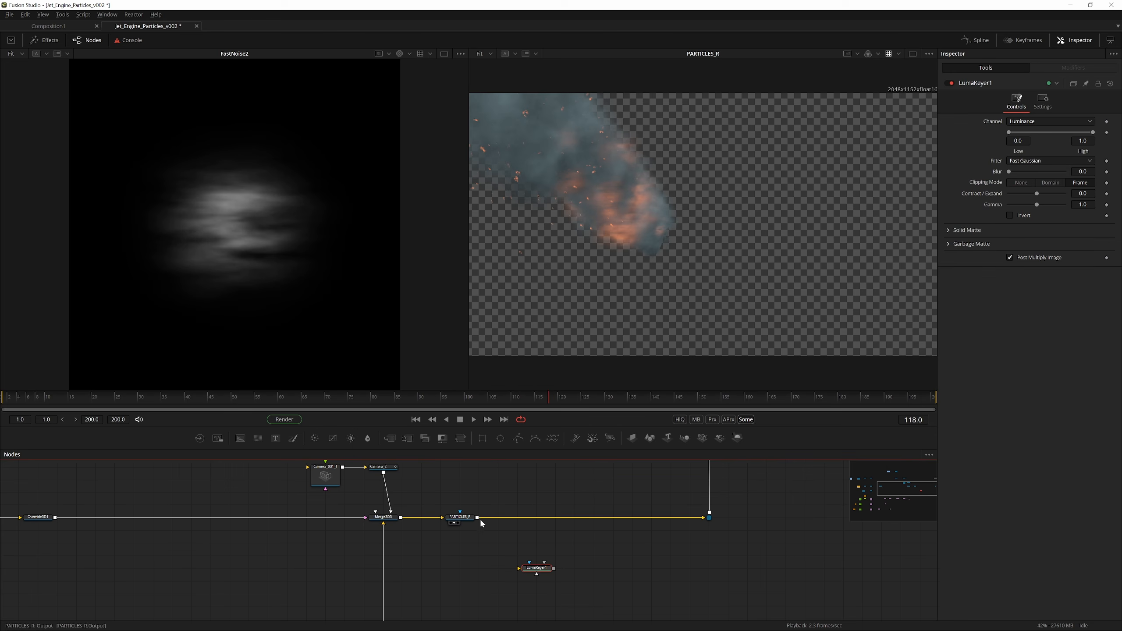
pyautogui.click(534, 573)
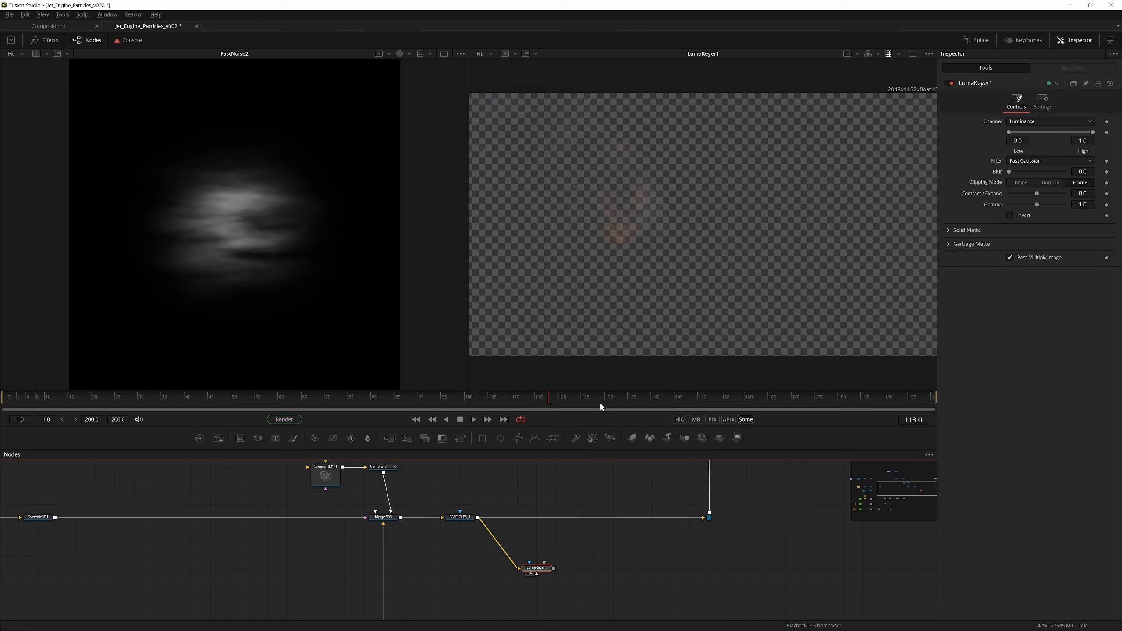
# Isolate the bright fire by setting the Luma Keyer's Low to 0.122 and High to 0.278, checking the alpha channel
pyautogui.press('a')
pyautogui.moveTo(1013, 136)
pyautogui.mouseDown()
pyautogui.moveTo(1039, 132)
pyautogui.moveTo(1018, 133)
pyautogui.mouseUp()
pyautogui.press('c')
pyautogui.press('space')
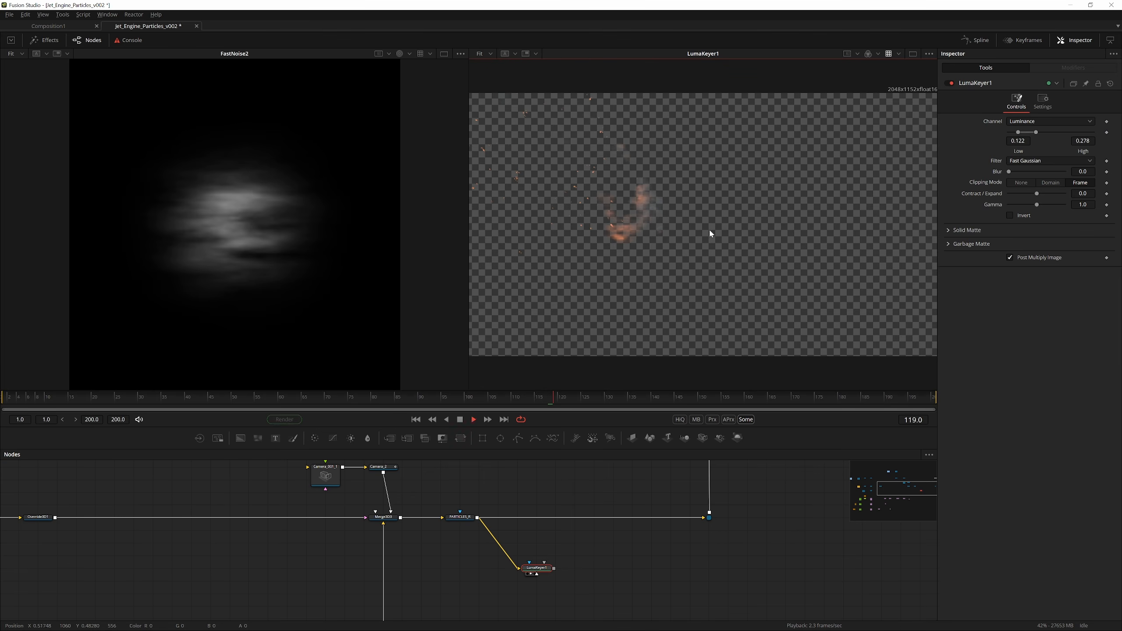
# Insert a Color Corrector after PARTICLES_R, mask it with the Luma Keyer's output, and raise its Gain
pyautogui.click(577, 533)
pyautogui.hotkey('shift', 'space')
pyautogui.write('cc')
pyautogui.press('Return')
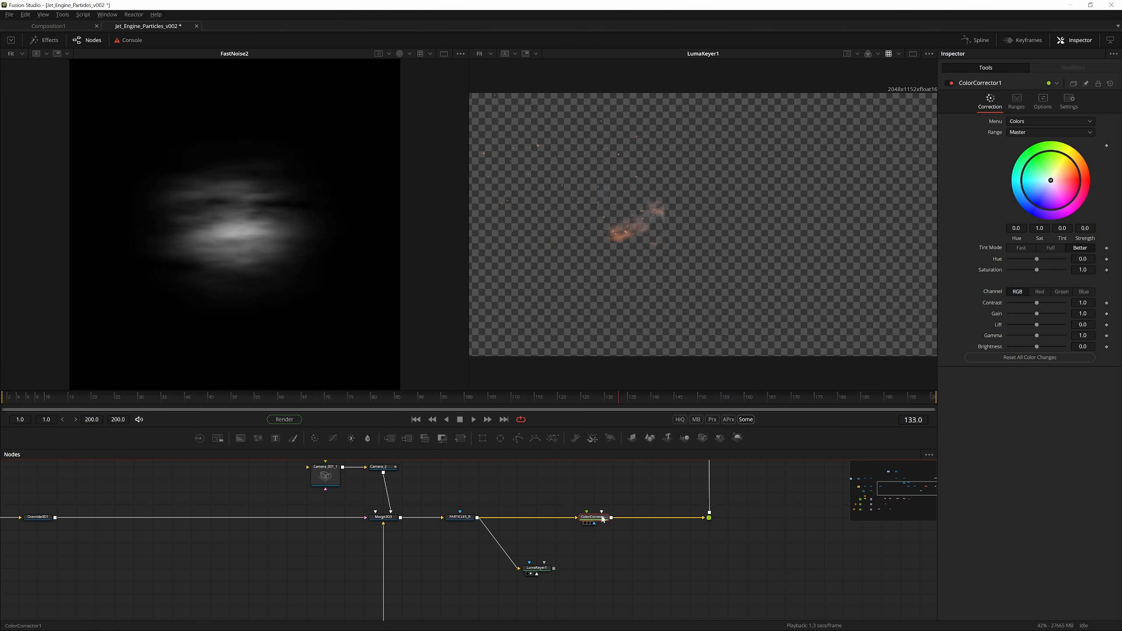
pyautogui.press('2')
pyautogui.moveTo(585, 527); pyautogui.dragTo(595, 523)
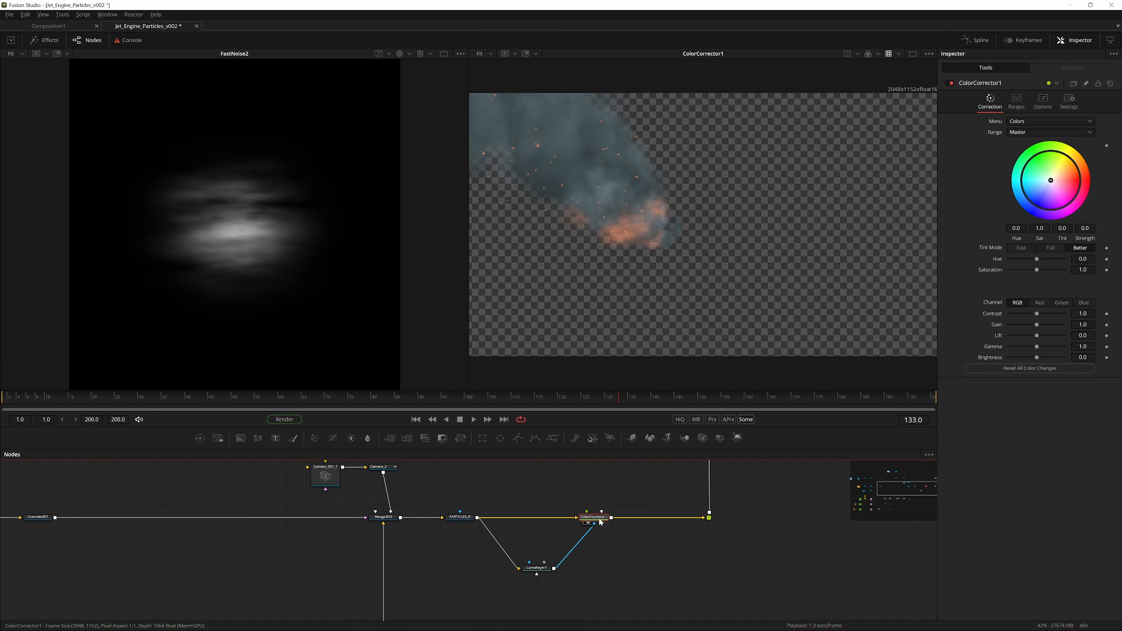
pyautogui.moveTo(1037, 326)
pyautogui.mouseDown()
pyautogui.moveTo(1069, 326)
pyautogui.moveTo(1049, 324)
pyautogui.mouseUp()
# Soften the Luma Keyer's matte with a Blur of about 1.73
pyautogui.click(536, 568)
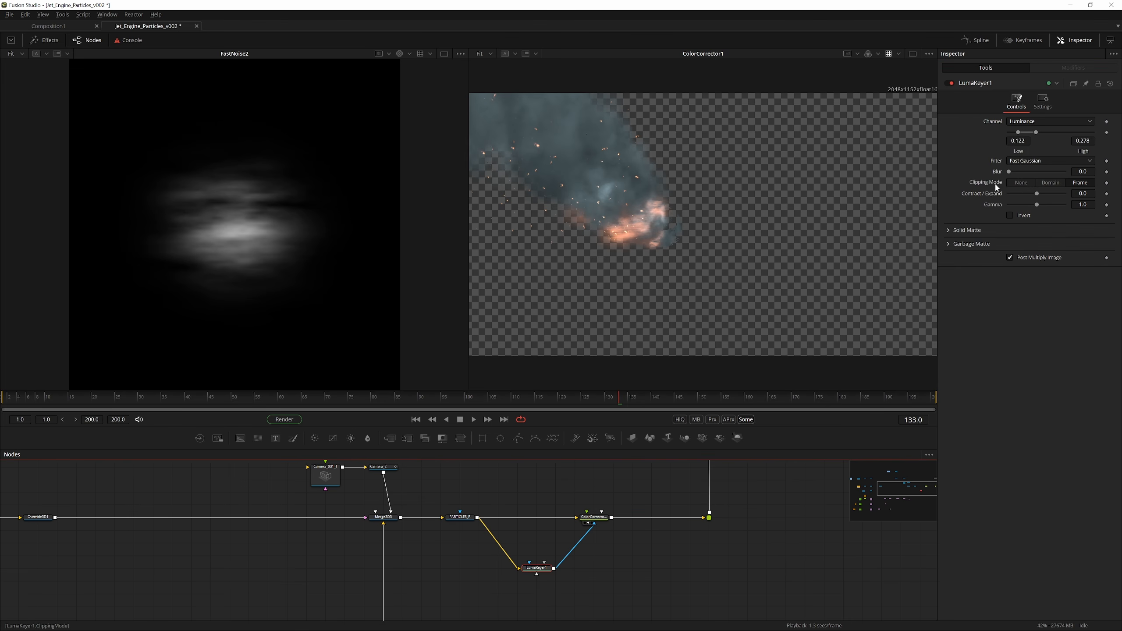
pyautogui.moveTo(1010, 171); pyautogui.dragTo(1019, 172)
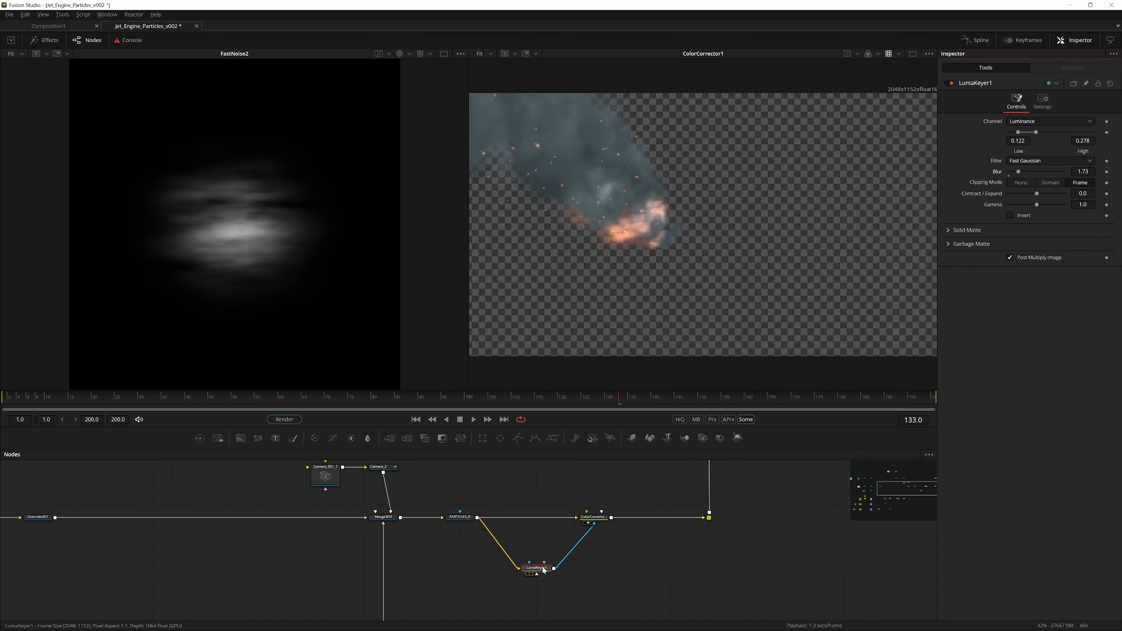
# Insert a Soft Glow after the Luma Keyer with Threshold 0.063, Gain 5.0 and Glow Size 15.0
pyautogui.hotkey('shift', 'space')
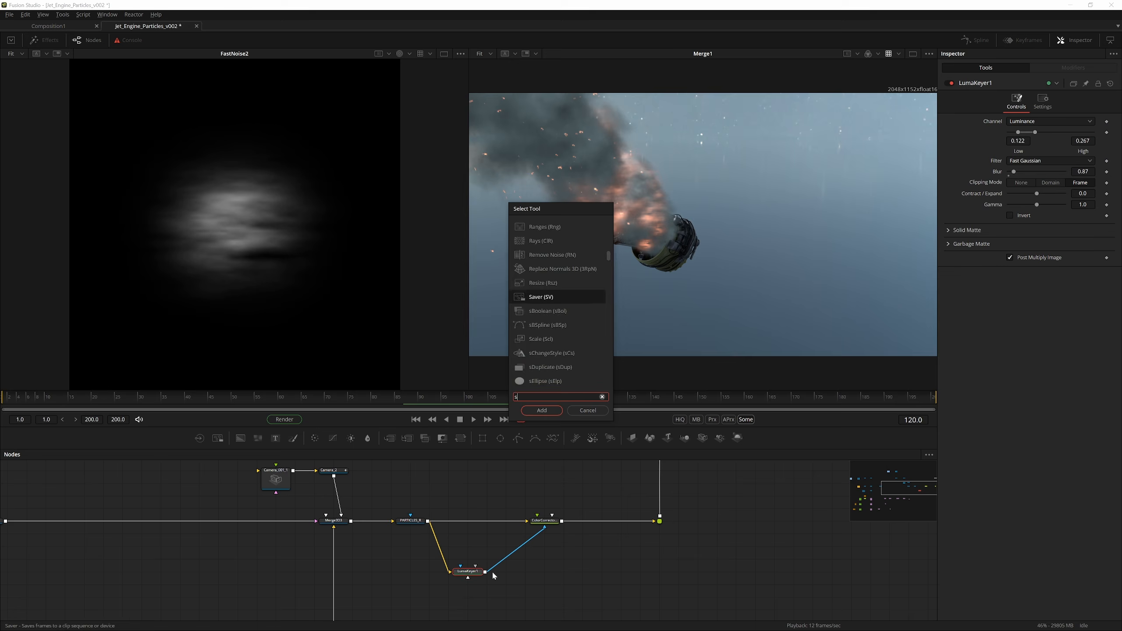
pyautogui.write('soft')
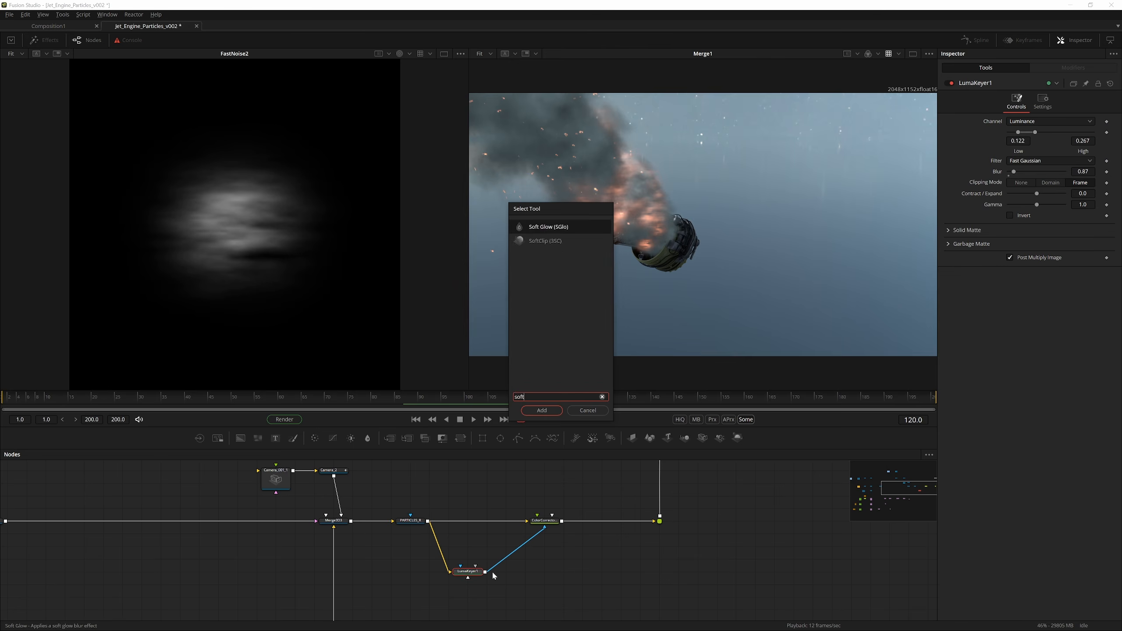
pyautogui.press('Return')
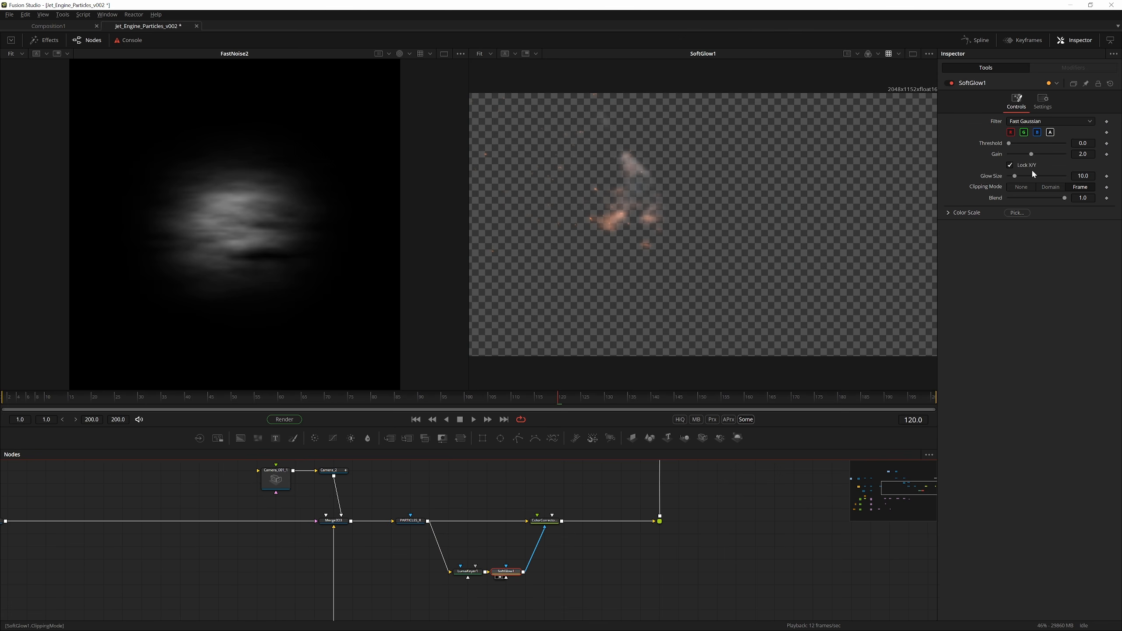
pyautogui.moveTo(1031, 154)
pyautogui.mouseDown()
pyautogui.moveTo(1043, 155)
pyautogui.moveTo(1017, 147)
pyautogui.mouseUp()
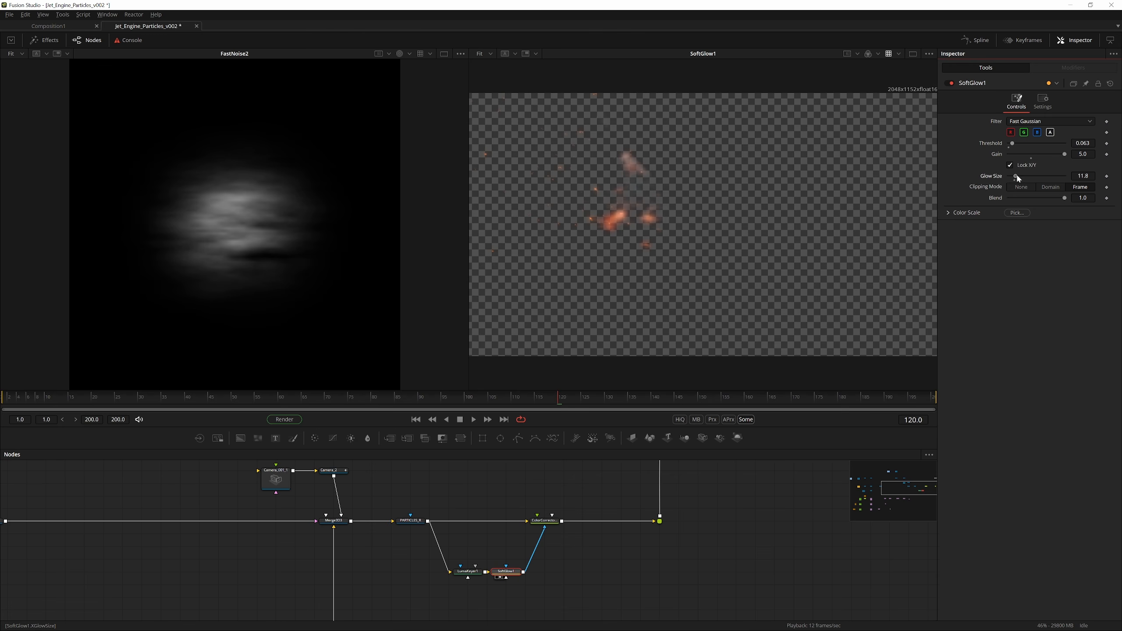
pyautogui.moveTo(1019, 176); pyautogui.dragTo(1017, 176)
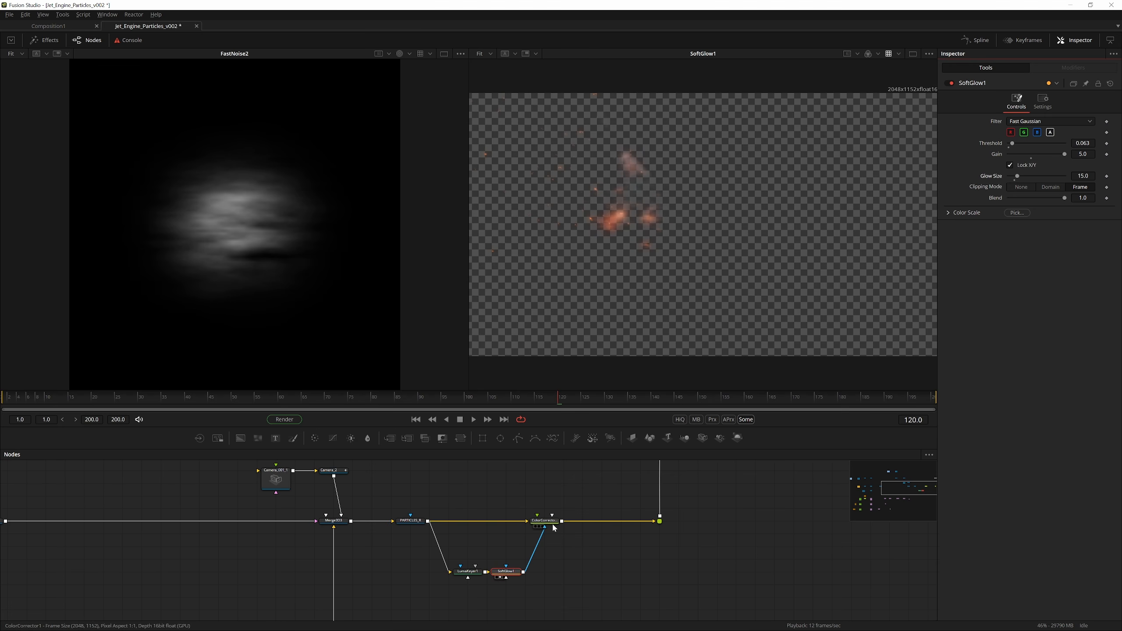
# Check the glowing fire on the Color Corrector and on Merge1 in the second viewer, playing back the final composite
pyautogui.click(553, 524)
pyautogui.press('2')
pyautogui.scroll(-3, 595, 495)
pyautogui.moveTo(594, 496); pyautogui.dragTo(488, 574)
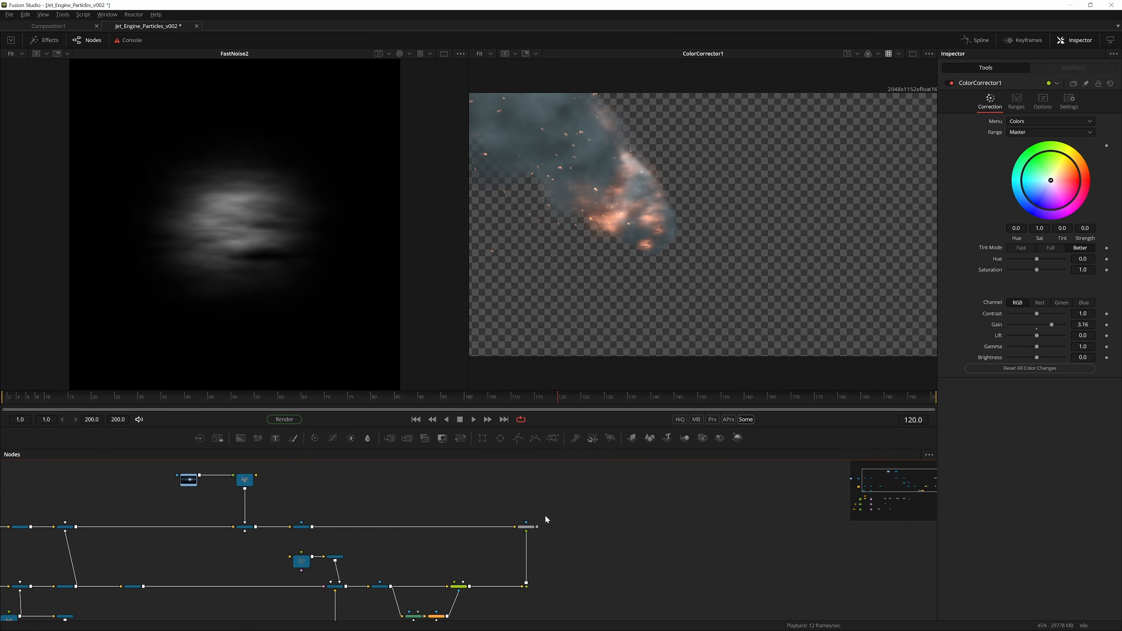
pyautogui.click(534, 528)
pyautogui.press('2')
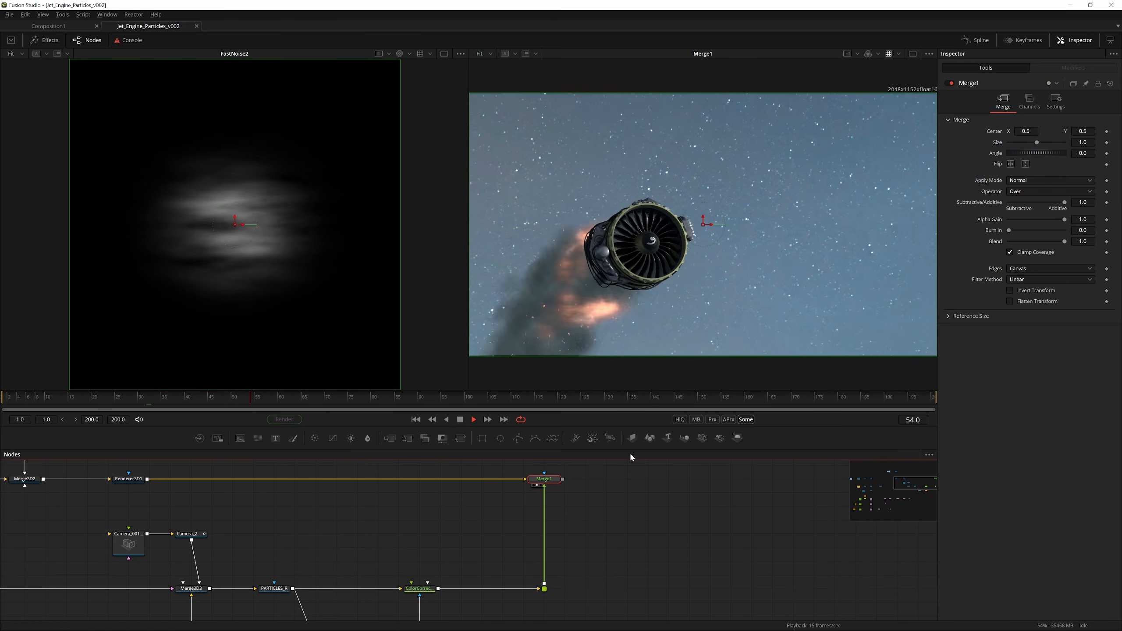
pyautogui.press('space')
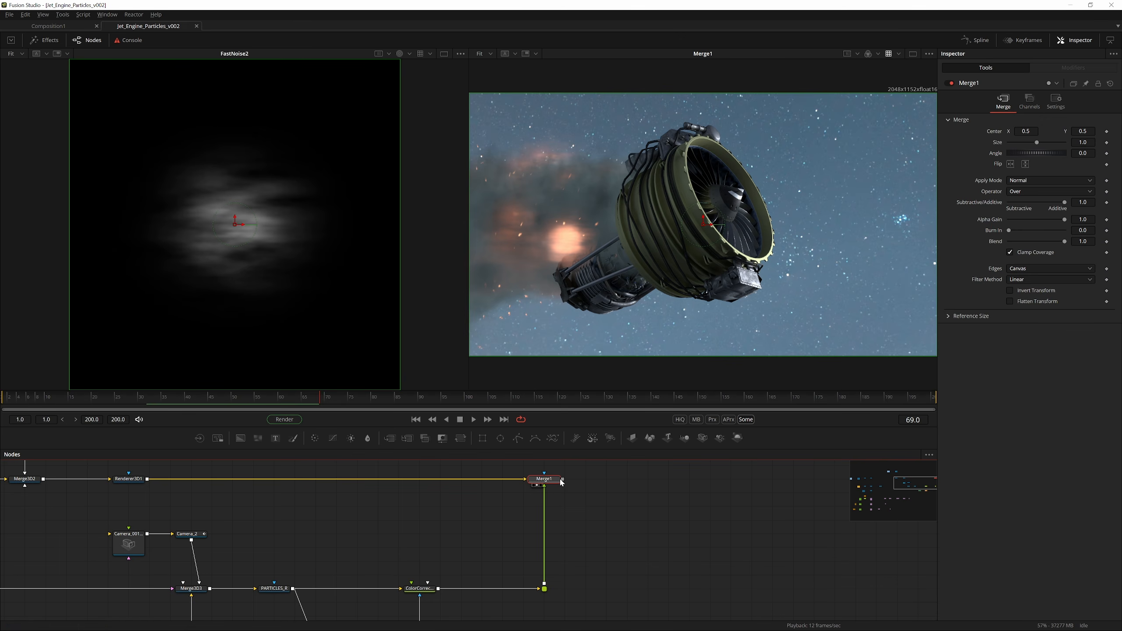
# Line up Renderer3D1 above PARTICLES_R, add an Optical Flow after Merge1 and show it in the second viewer
pyautogui.moveTo(265, 479); pyautogui.dragTo(285, 480)
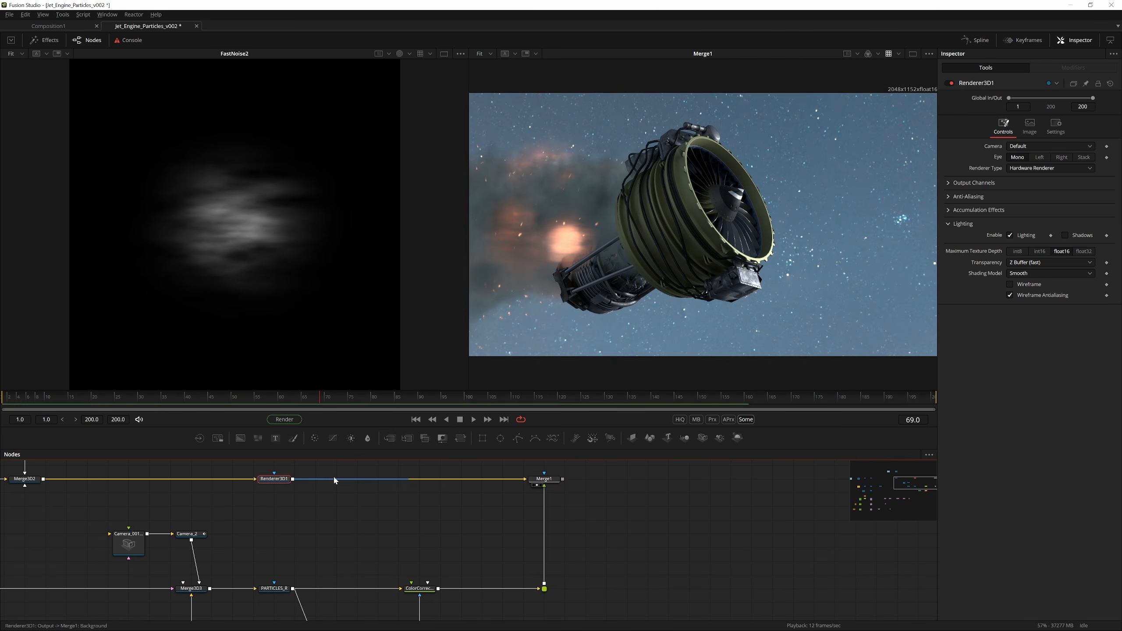
pyautogui.hotkey('shift', 'space')
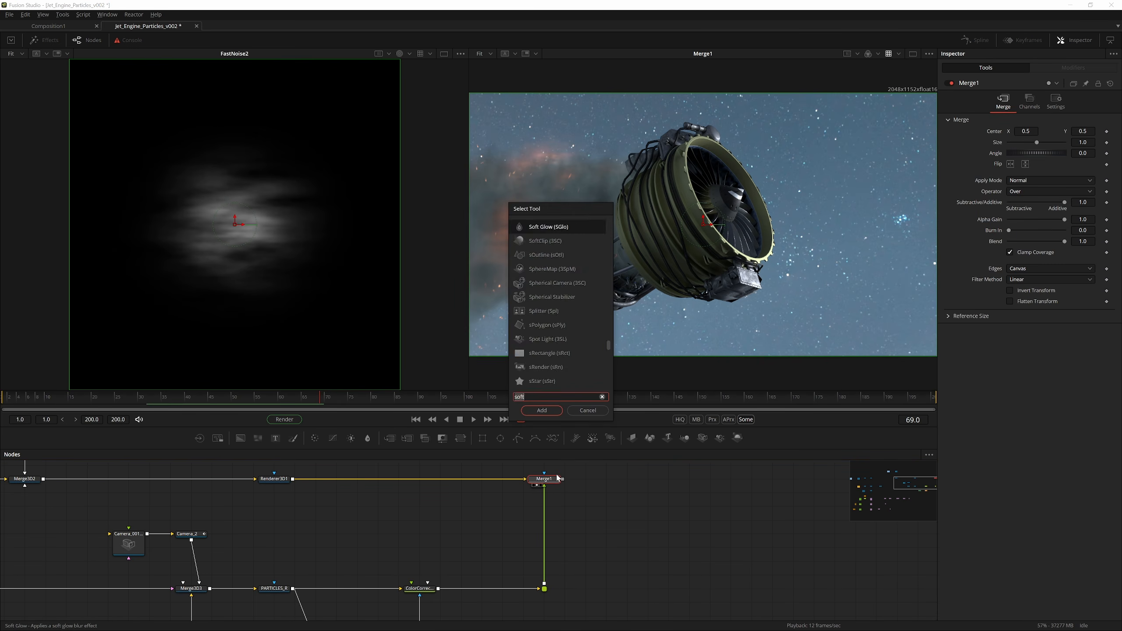
pyautogui.write('optical')
pyautogui.press('Return')
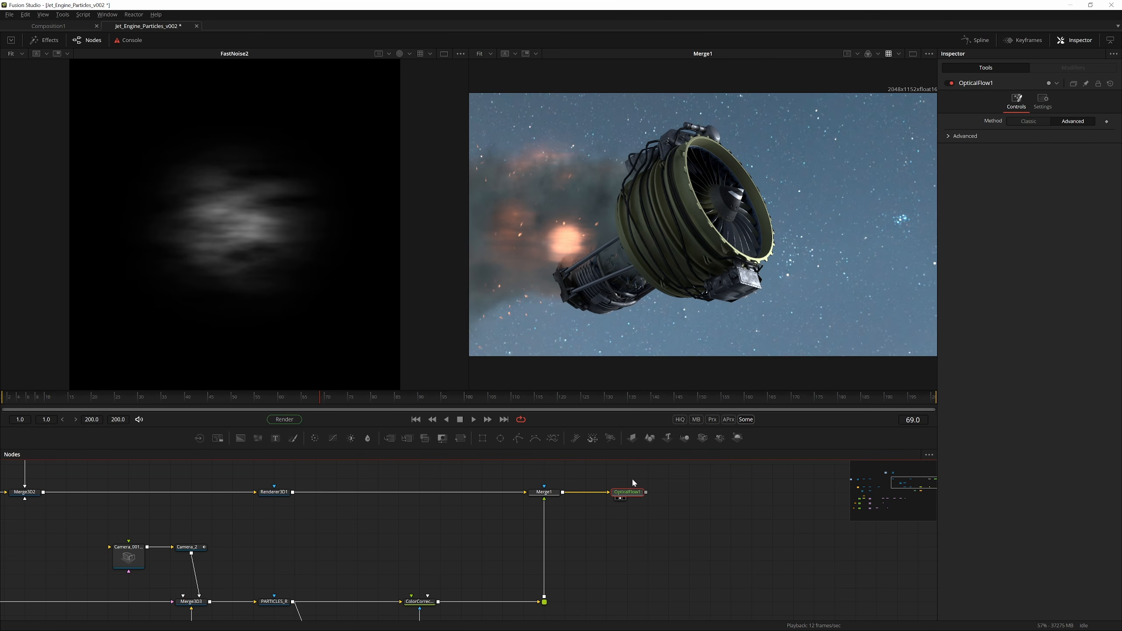
pyautogui.press('2')
# Add a Vector Motion Blur after the Optical Flow and space it farther along the chain
pyautogui.hotkey('shift', 'space')
pyautogui.write('vector')
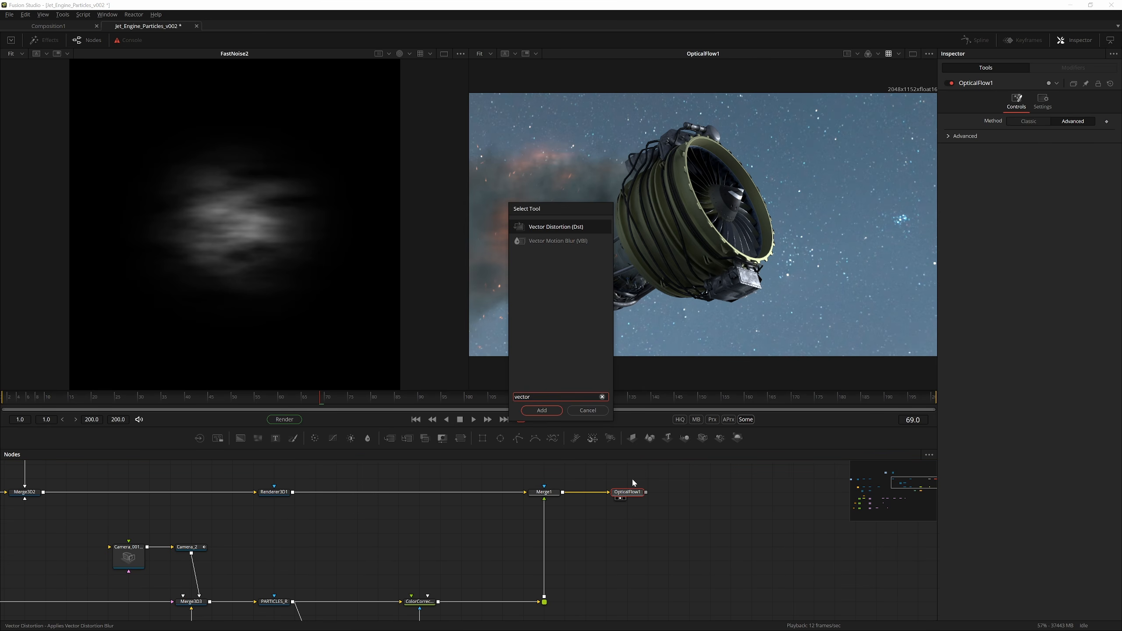
pyautogui.press('Down')
pyautogui.press('Return')
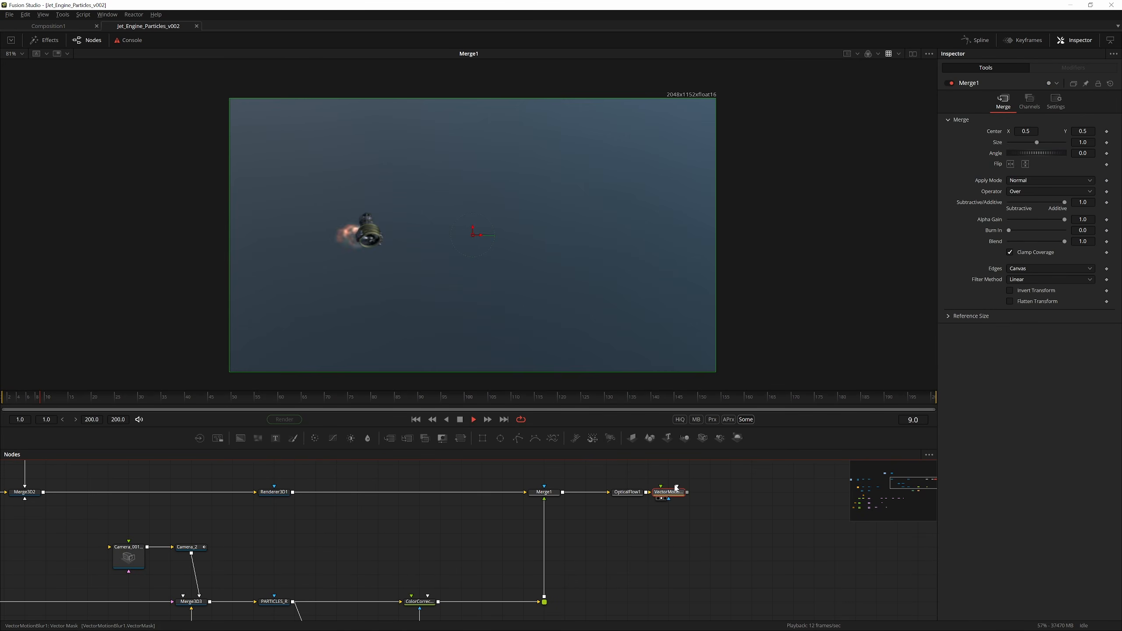
pyautogui.moveTo(682, 492); pyautogui.dragTo(704, 490)
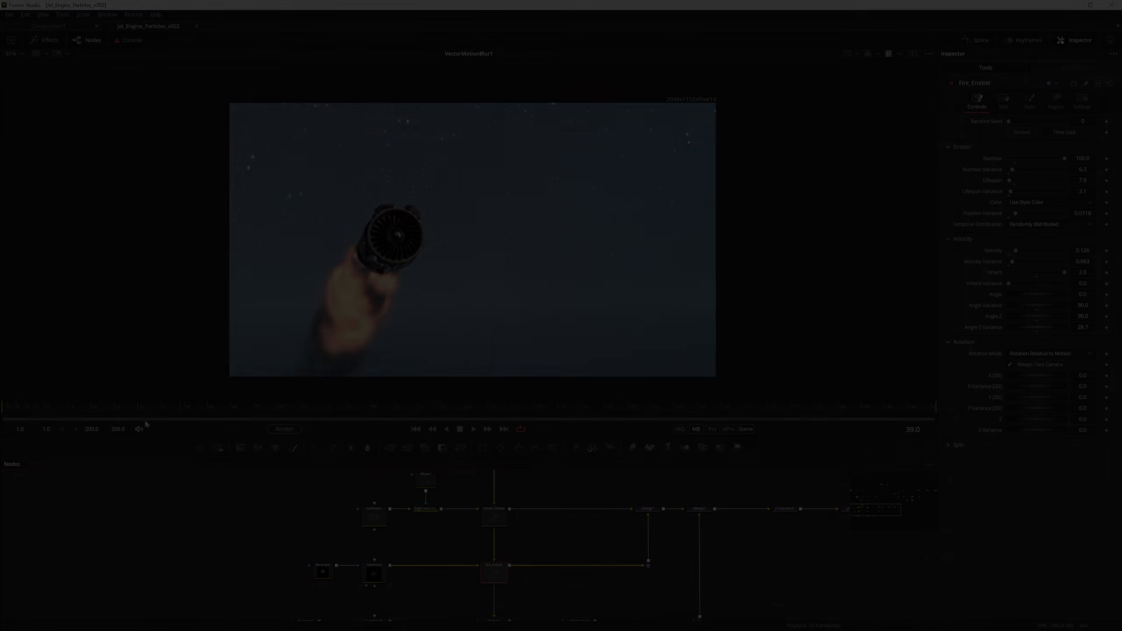
# Try the Fire_Emitter with Number at 10.0 and play back the motion-blurred composite
pyautogui.moveTo(145, 421)
pyautogui.mouseDown()
pyautogui.moveTo(151, 407)
pyautogui.moveTo(67, 421)
pyautogui.moveTo(142, 420)
pyautogui.mouseUp()
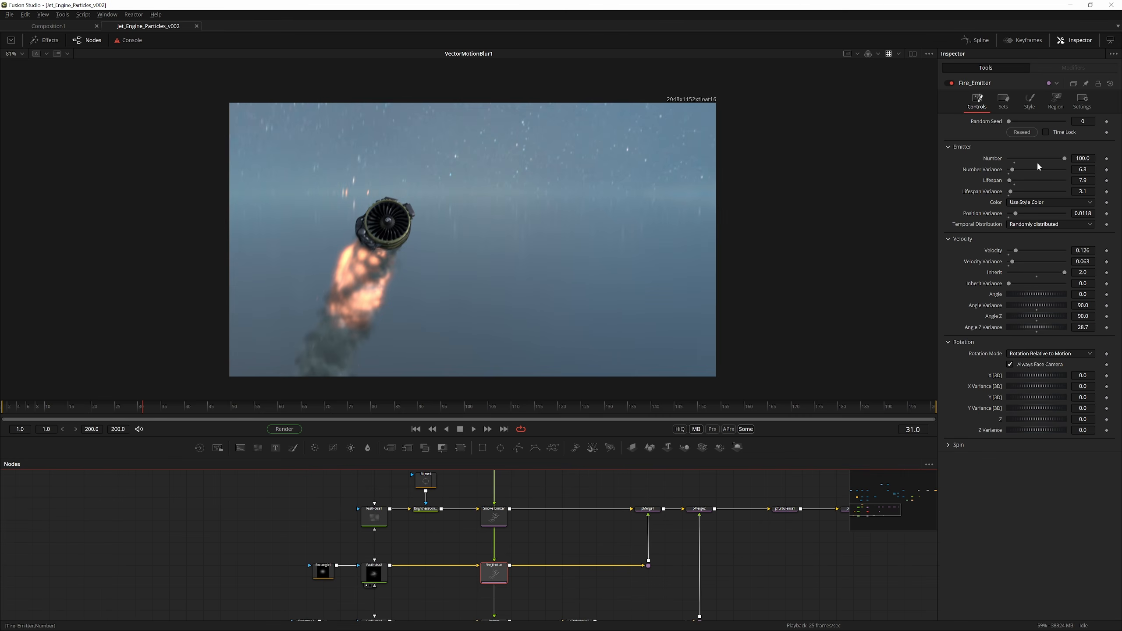
pyautogui.click(1015, 160)
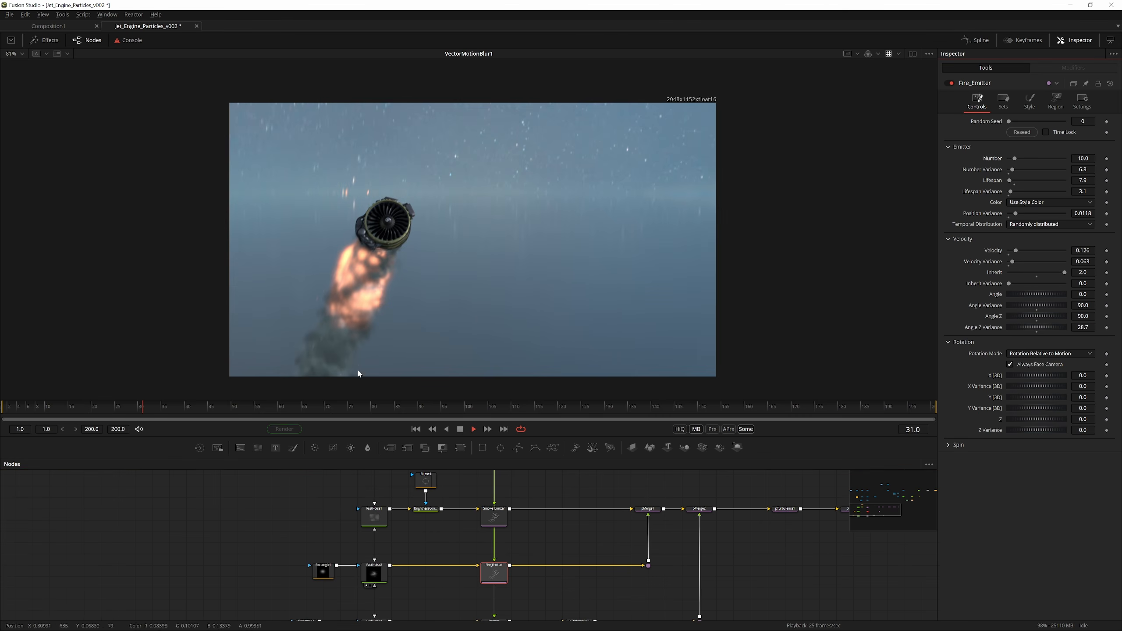
pyautogui.click(229, 513)
pyautogui.press('space')
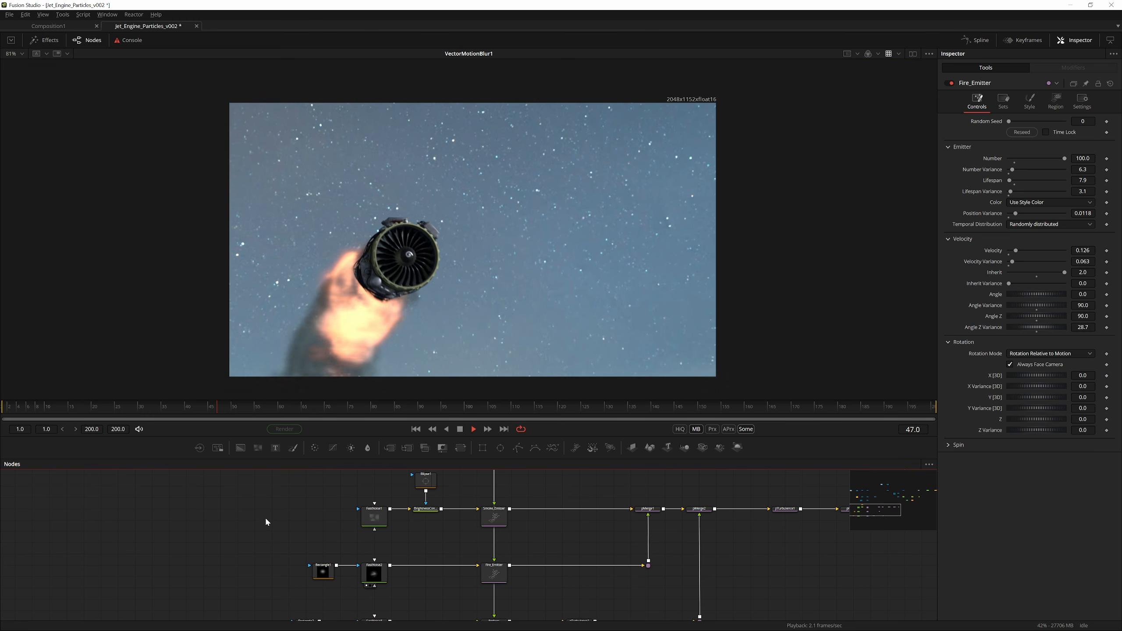
# Save the composition and select the Optical Flow and Vector Motion Blur nodes together after Merge1
pyautogui.hotkey('ctrl', 's')
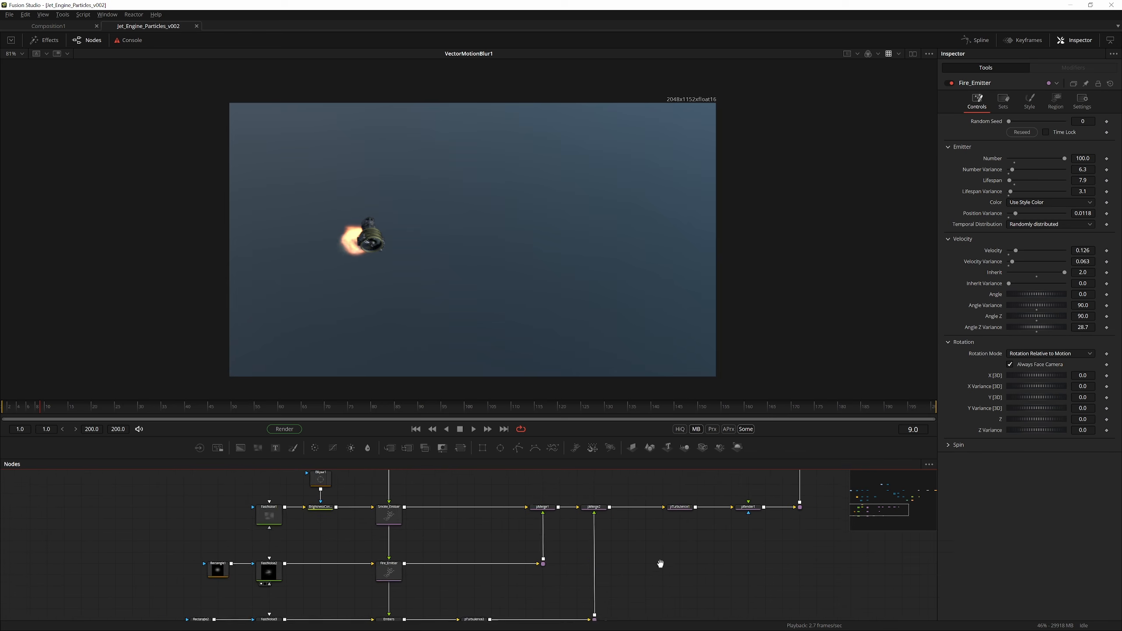
pyautogui.moveTo(708, 535); pyautogui.dragTo(536, 627)
pyautogui.moveTo(591, 517); pyautogui.dragTo(456, 534)
pyautogui.moveTo(702, 534); pyautogui.dragTo(526, 619)
pyautogui.moveTo(689, 481); pyautogui.dragTo(469, 543)
pyautogui.moveTo(626, 525); pyautogui.dragTo(499, 544)
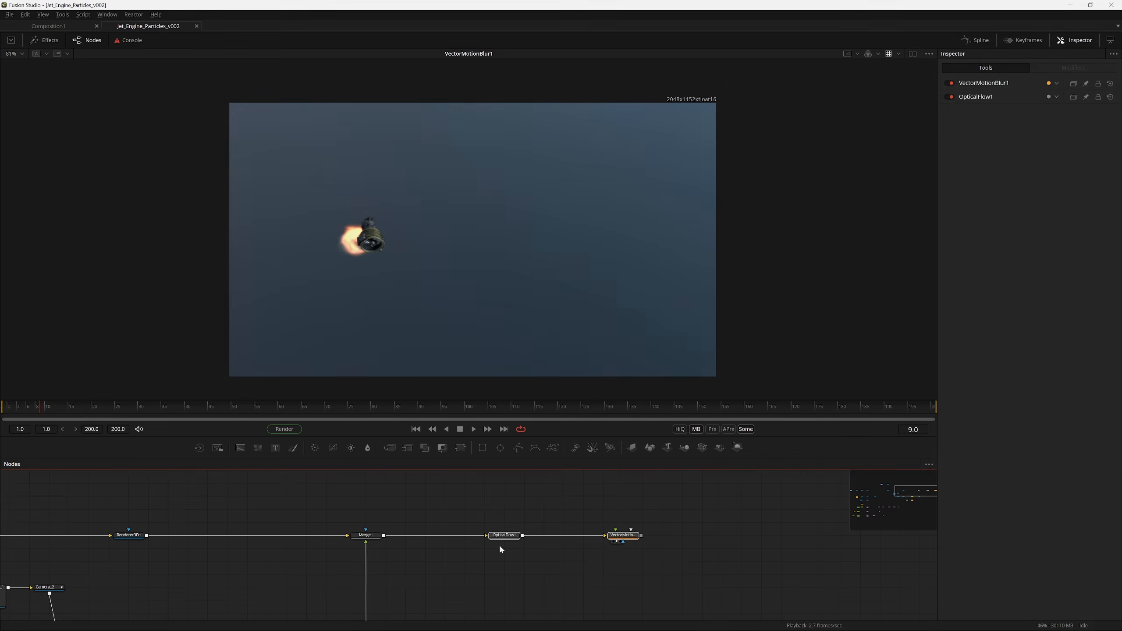